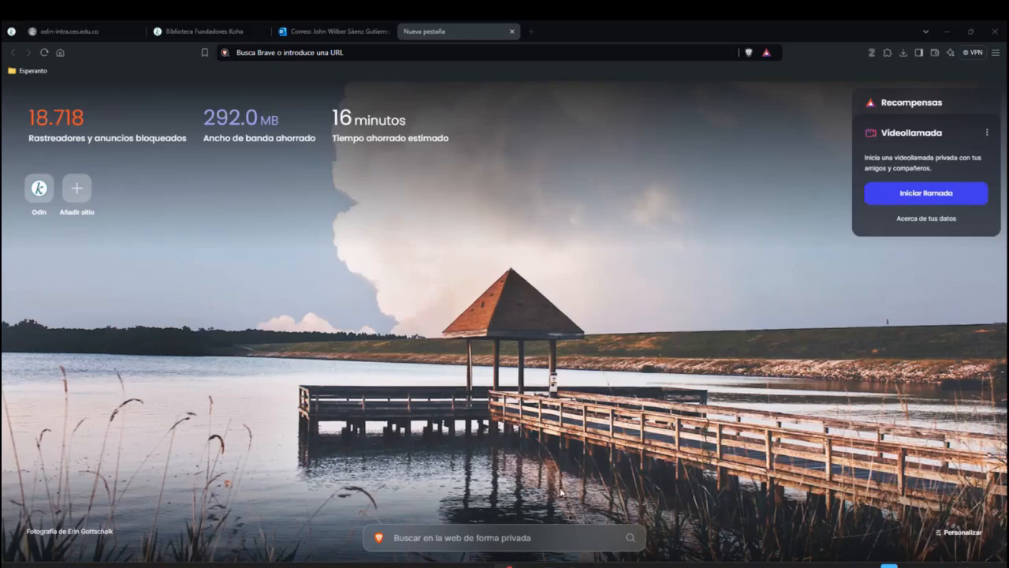
Switch to Zotero and view the details of the library article on core stabilization exercises versus conventional exercises
mouse_move(573, 564)
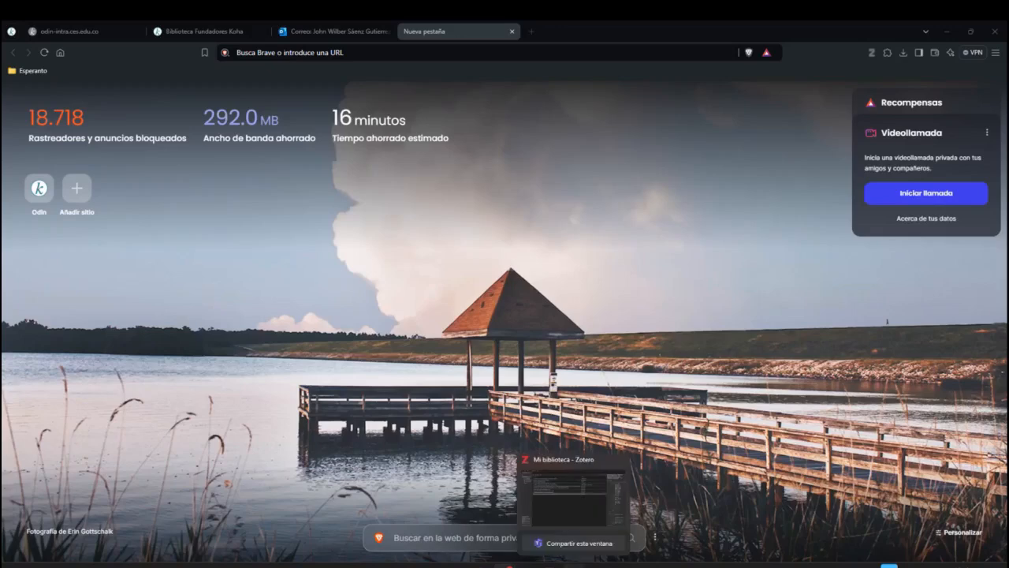
click(574, 562)
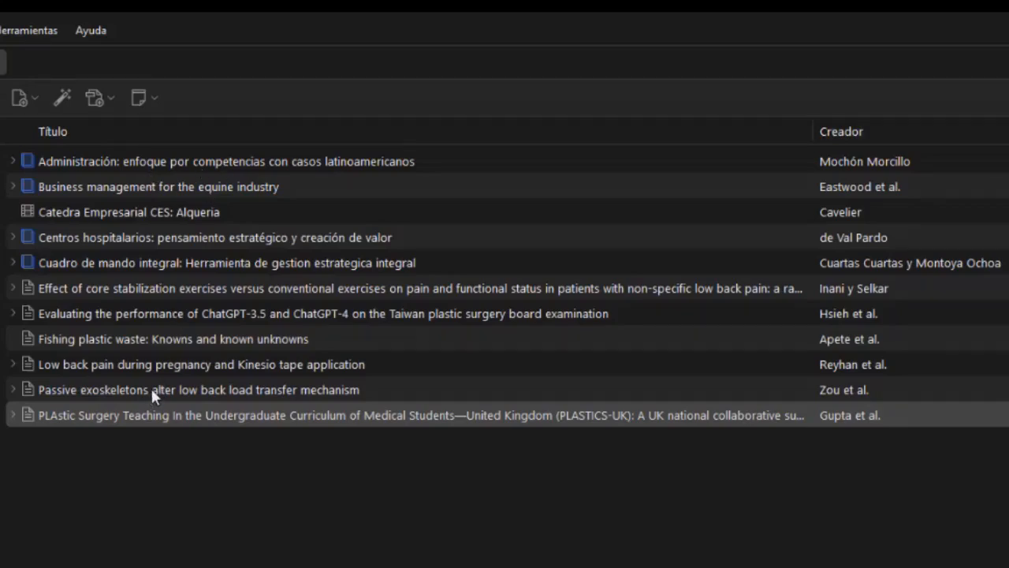
click(108, 291)
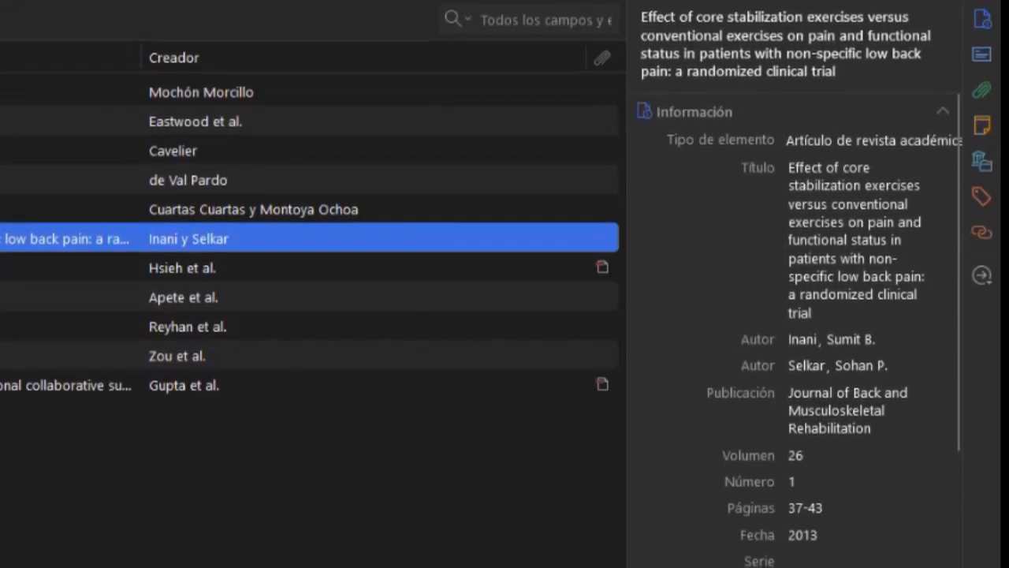
key(alt+Tab)
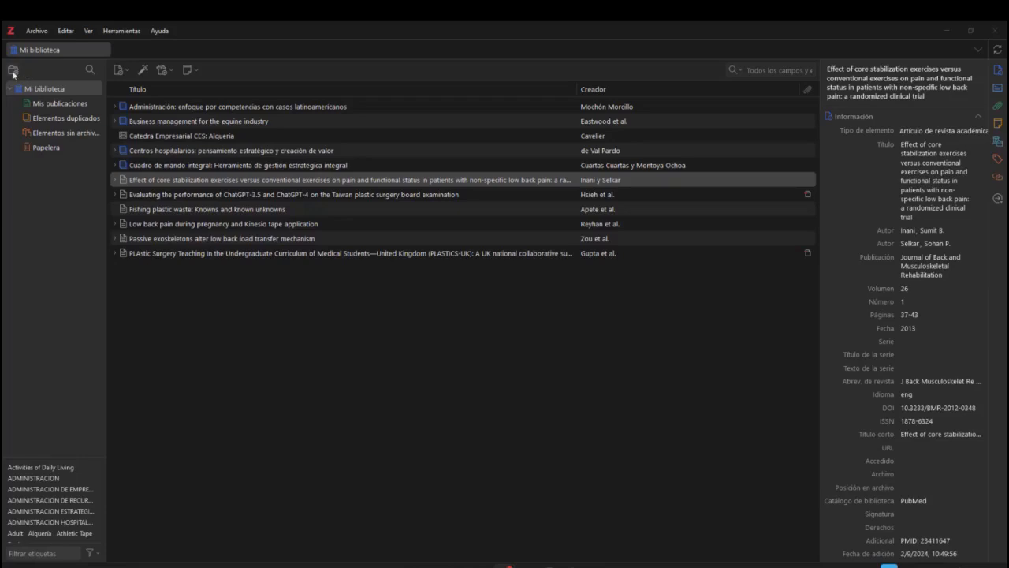
Create a new collection named EJEMPLO in Mi biblioteca and select it as the active collection
click(13, 72)
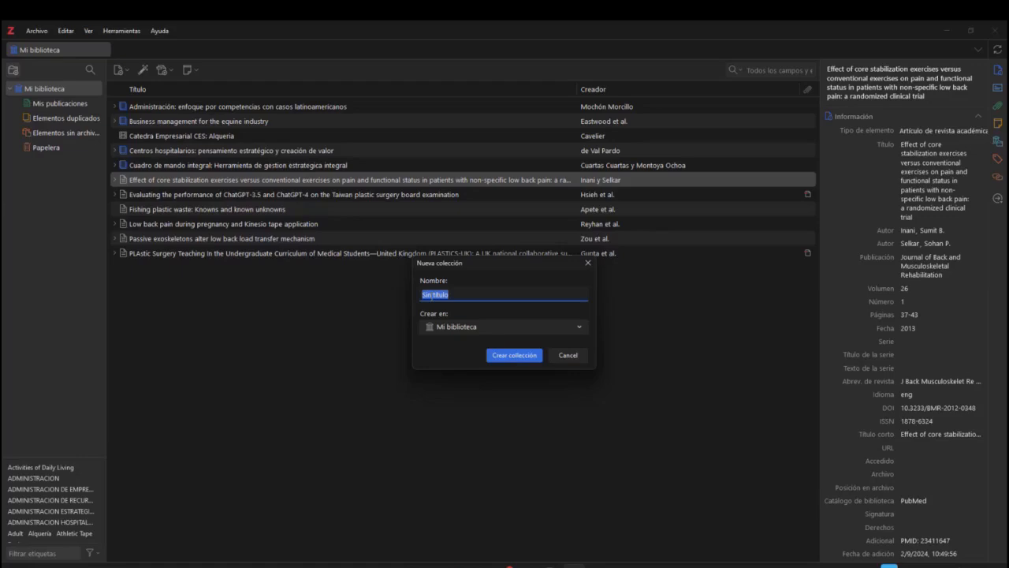
text(EJEMPLO)
click(519, 357)
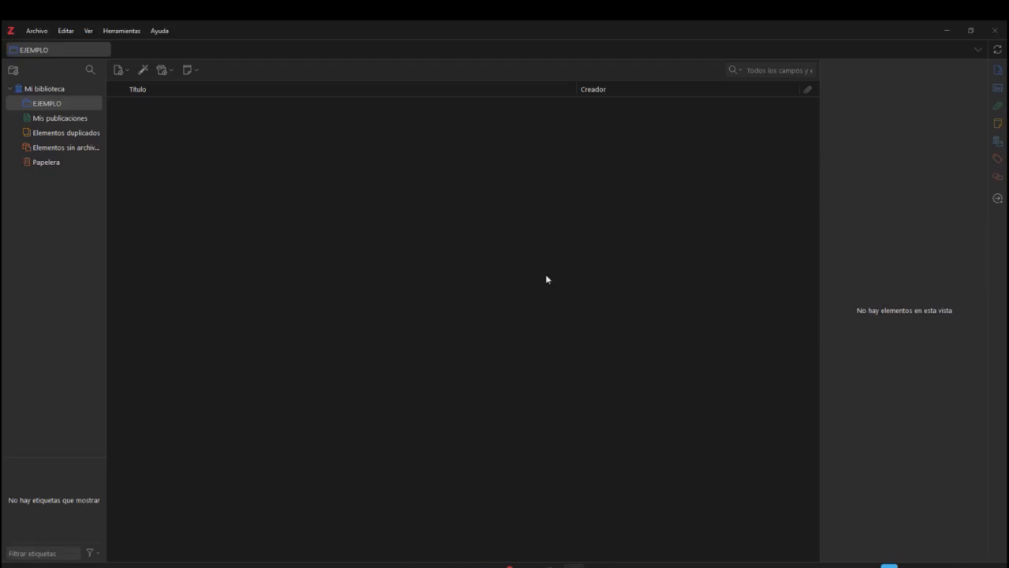
click(57, 105)
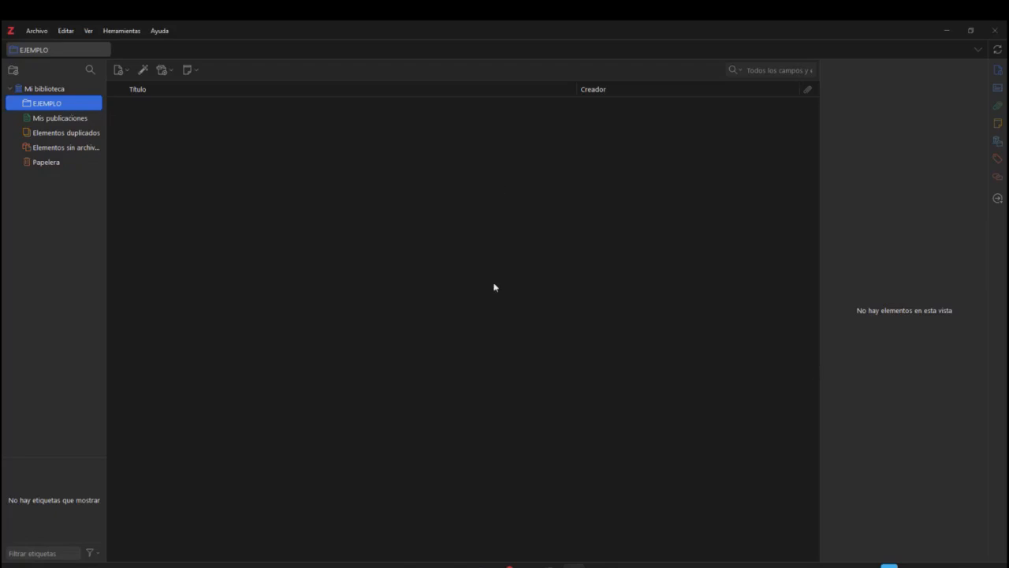
Switch to the Brave browser, search the web for pubmed and open the PubMed site
click(946, 32)
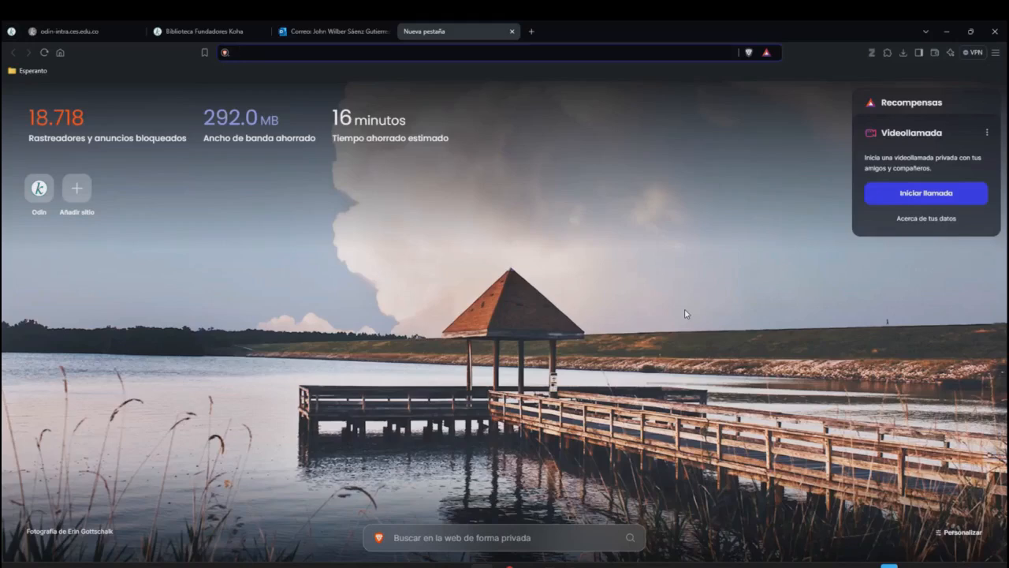
text(PU)
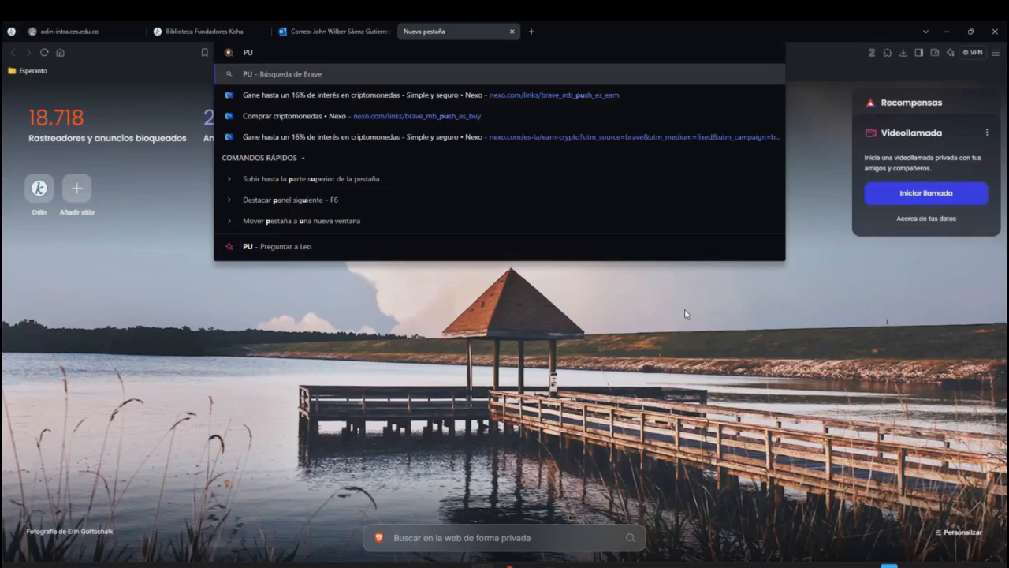
key(BackSpace)
key(BackSpace)
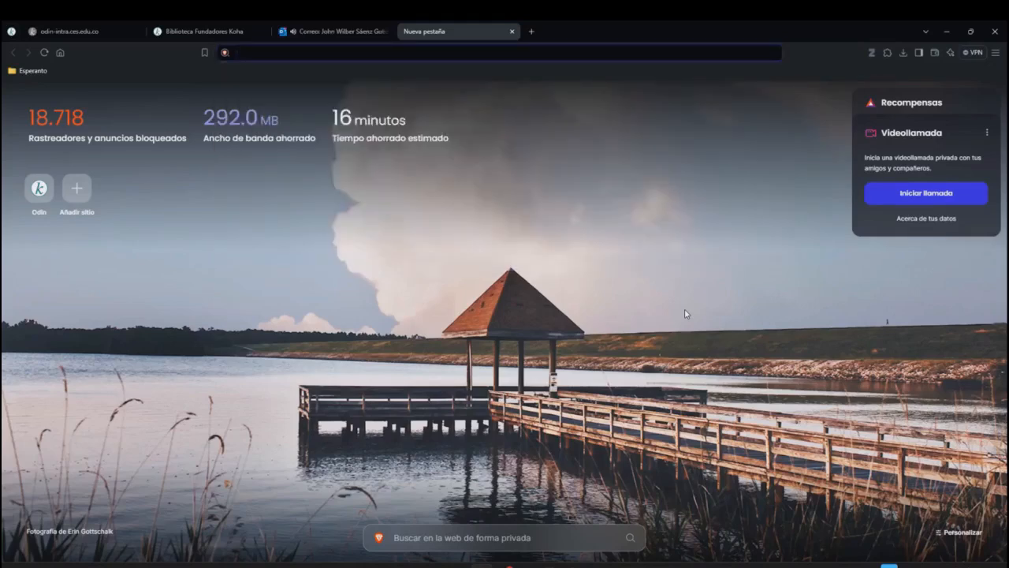
text(pubme)
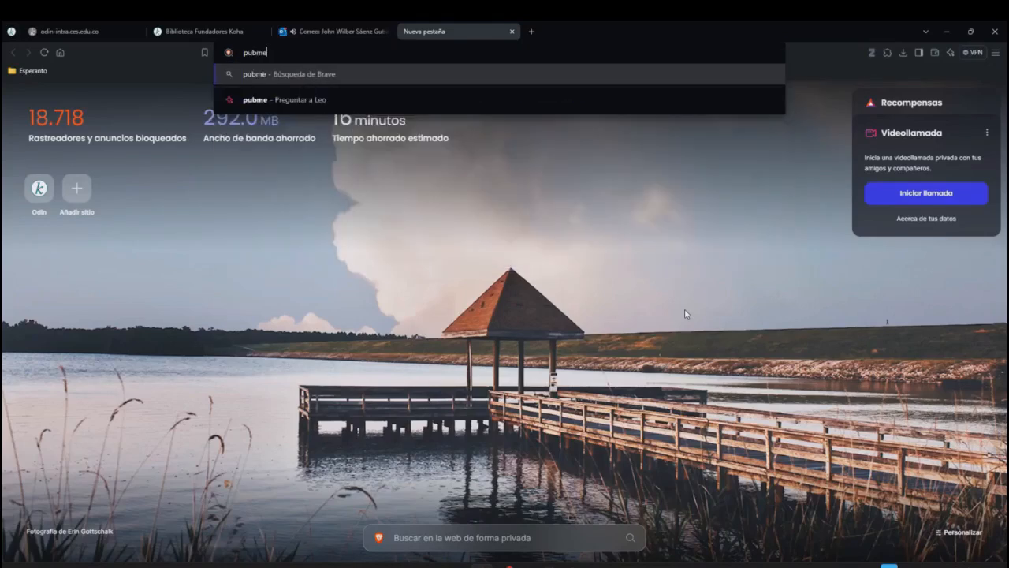
text(d)
key(Return)
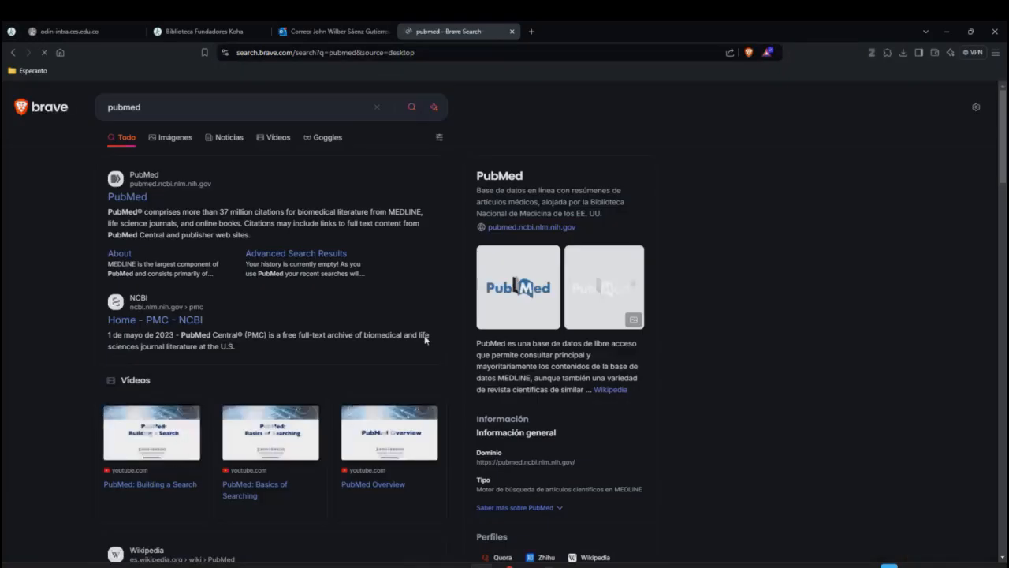
click(126, 198)
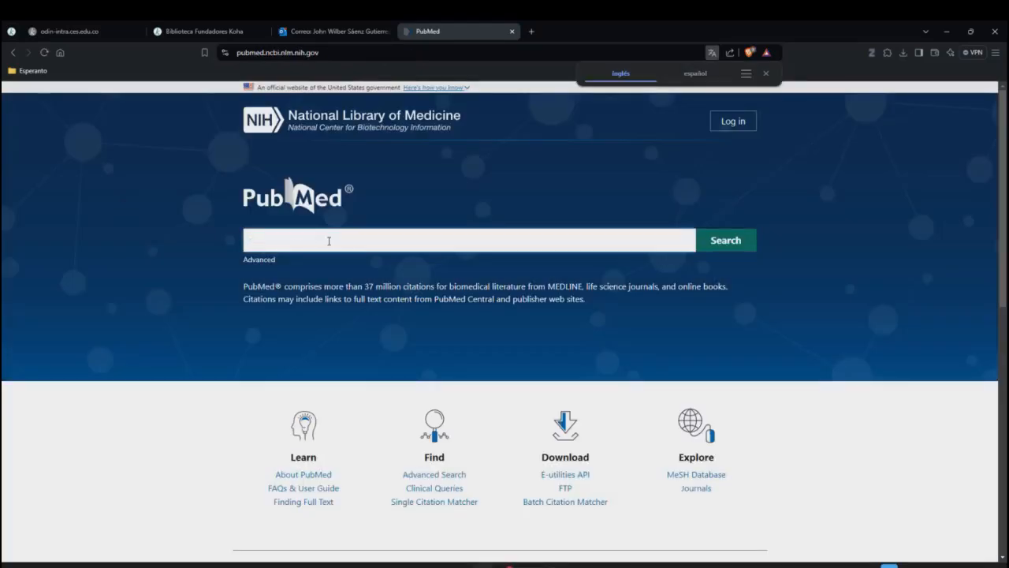
Search PubMed for the suggested term heart failure
click(289, 241)
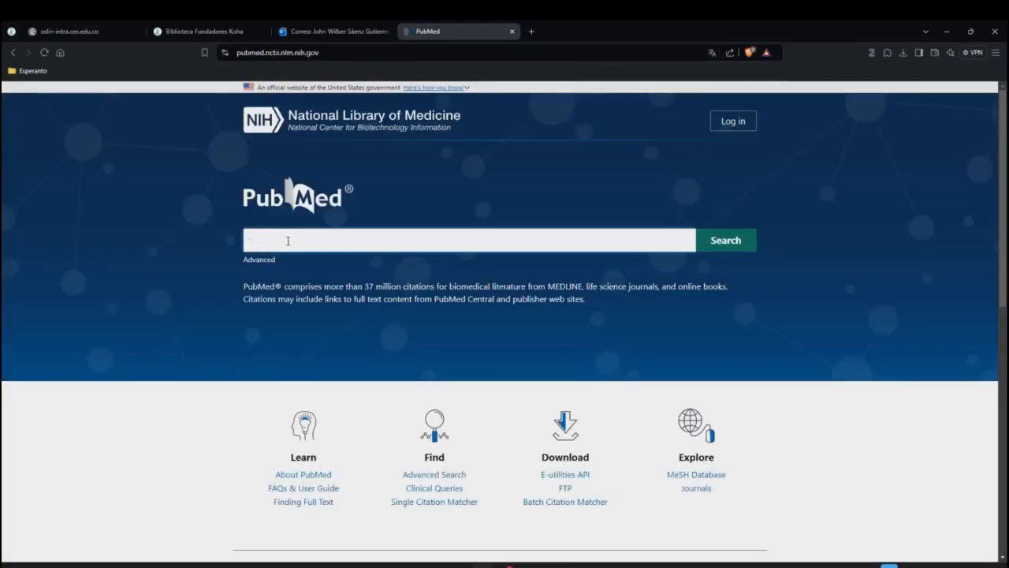
text(h)
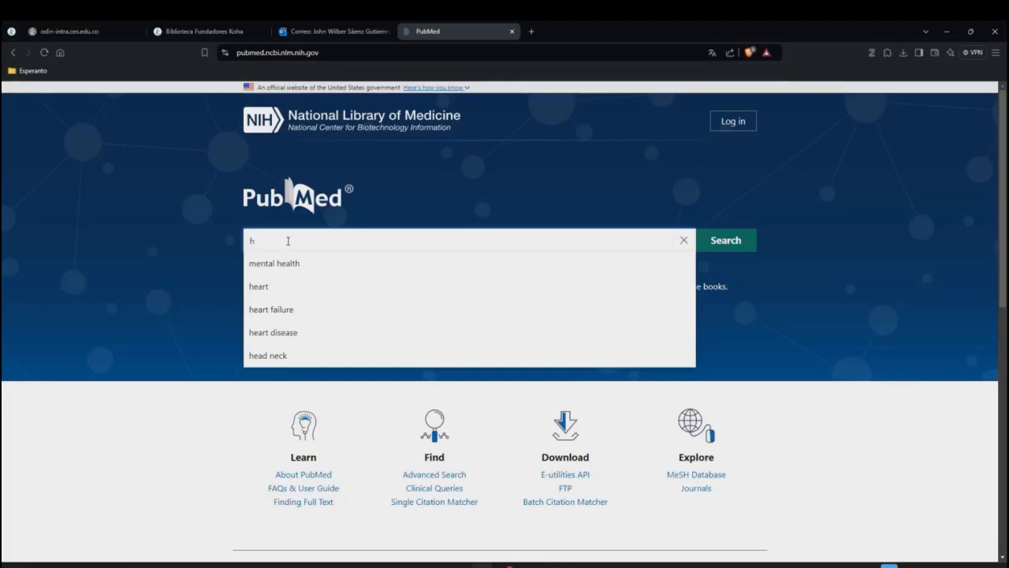
click(283, 310)
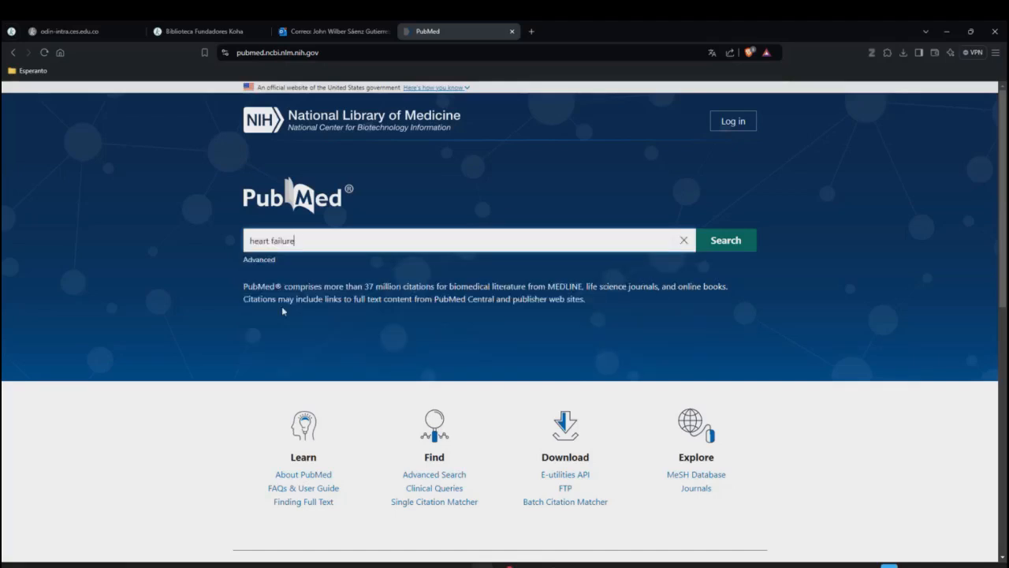
key(Return)
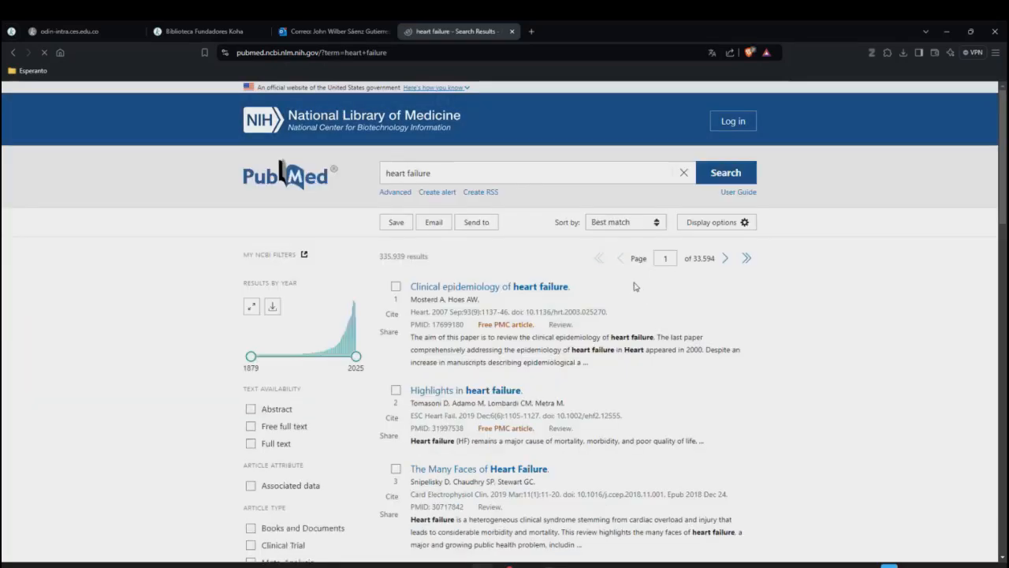
Look through the first page of heart failure search results for an article to save
scroll(459, 309, down, 1)
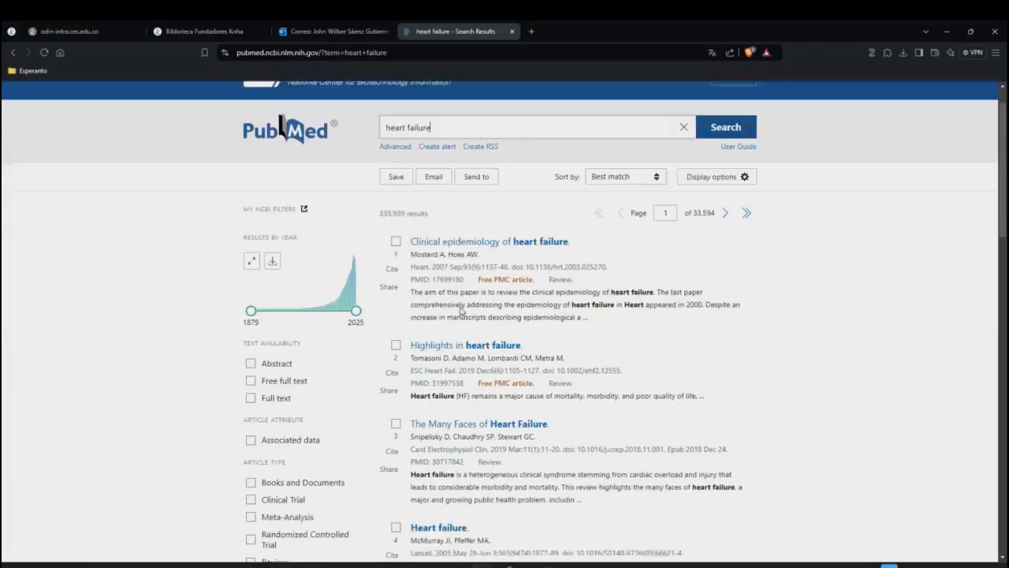
scroll(461, 306, up, 1)
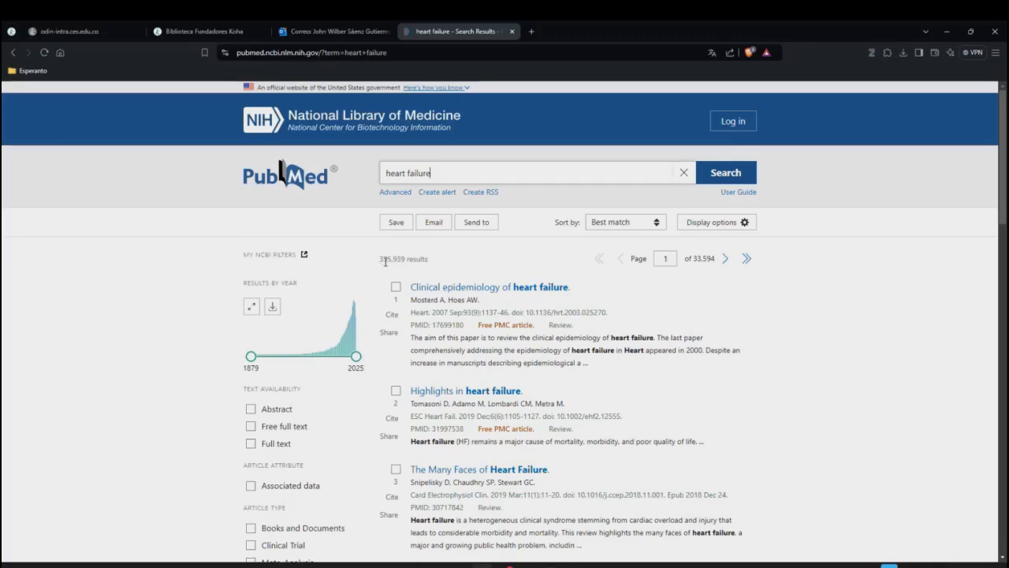
scroll(438, 314, down, 20)
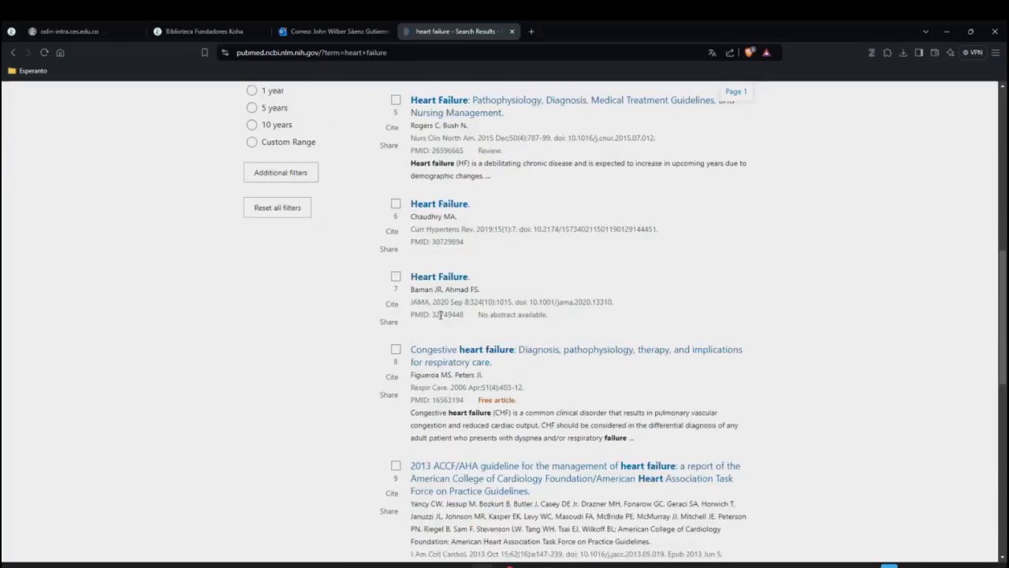
scroll(444, 319, down, 1)
scroll(446, 318, up, 5)
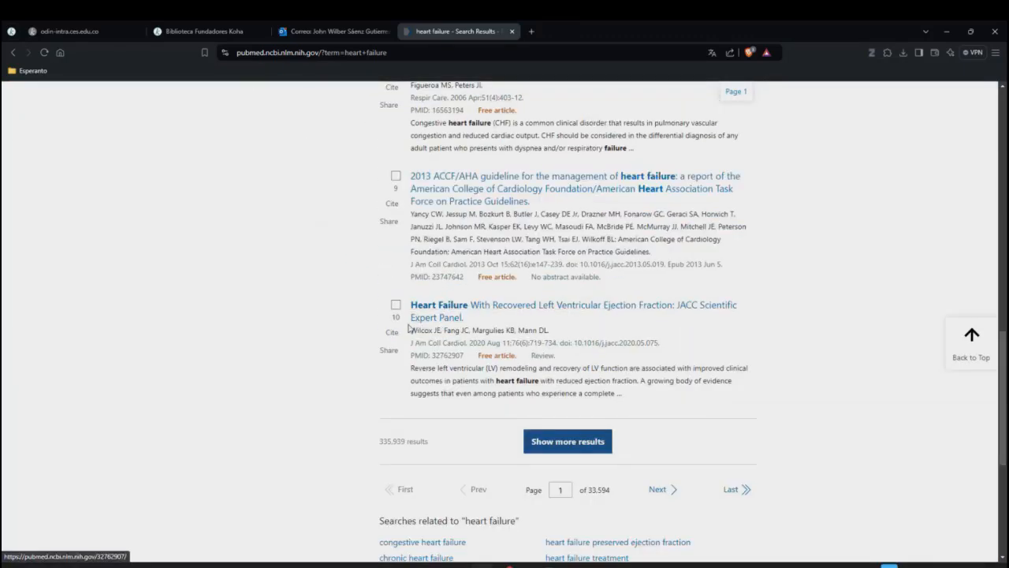
drag(408, 320, 387, 319)
click(329, 294)
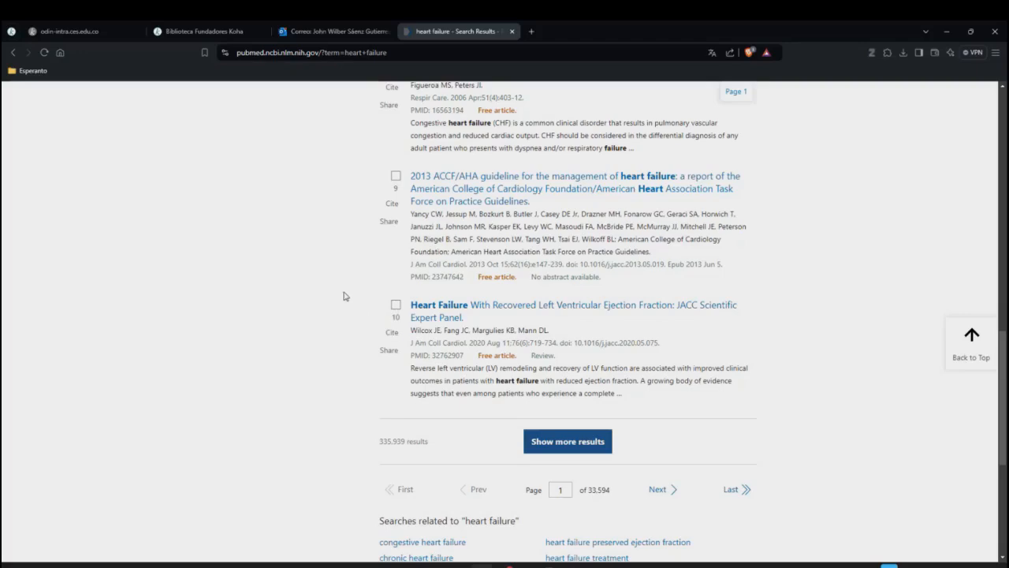
scroll(346, 296, up, 5)
scroll(350, 296, up, 5)
scroll(570, 367, down, 1)
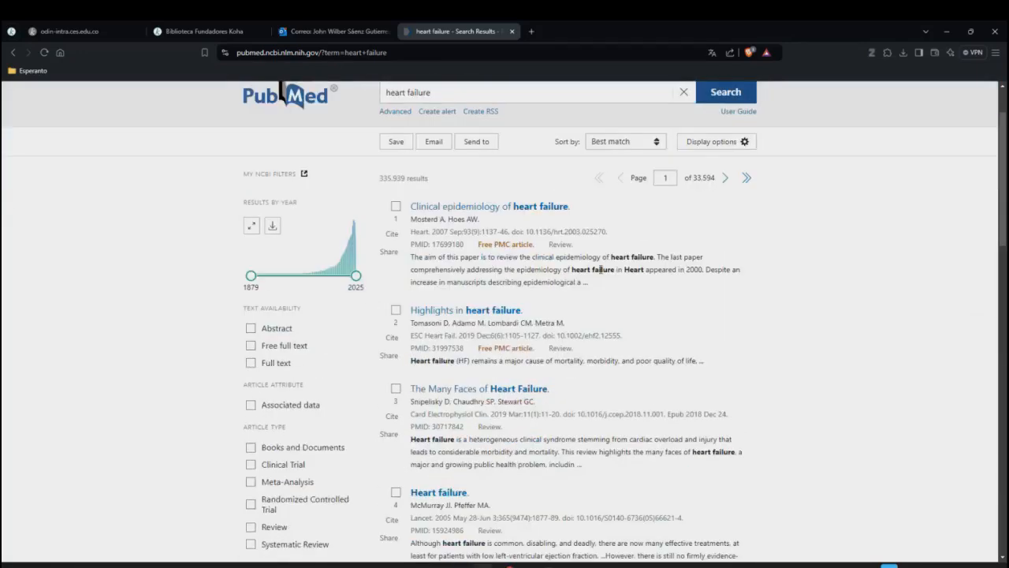
scroll(498, 363, down, 15)
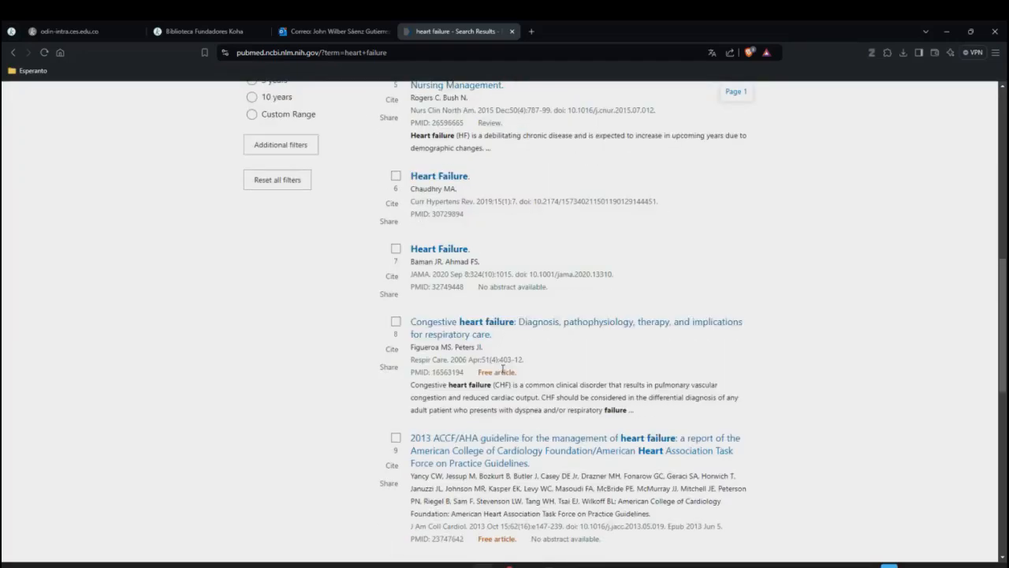
scroll(503, 369, up, 15)
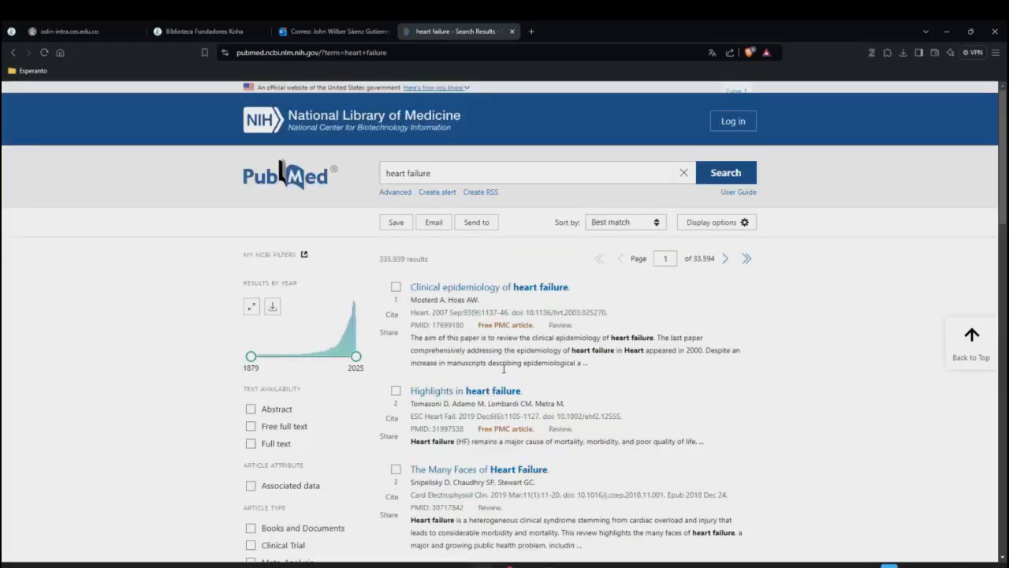
scroll(508, 369, down, 2)
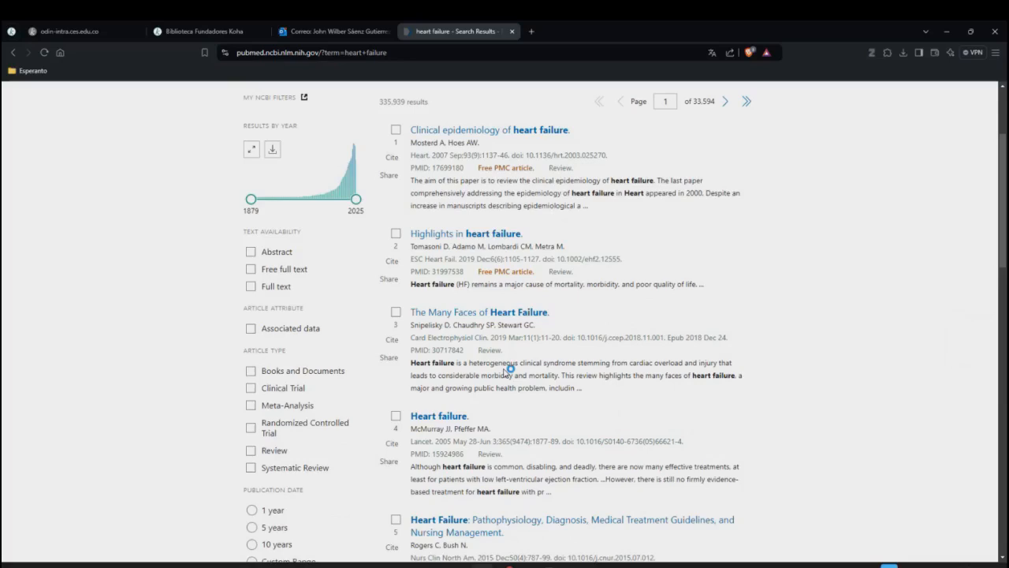
scroll(550, 250, up, 2)
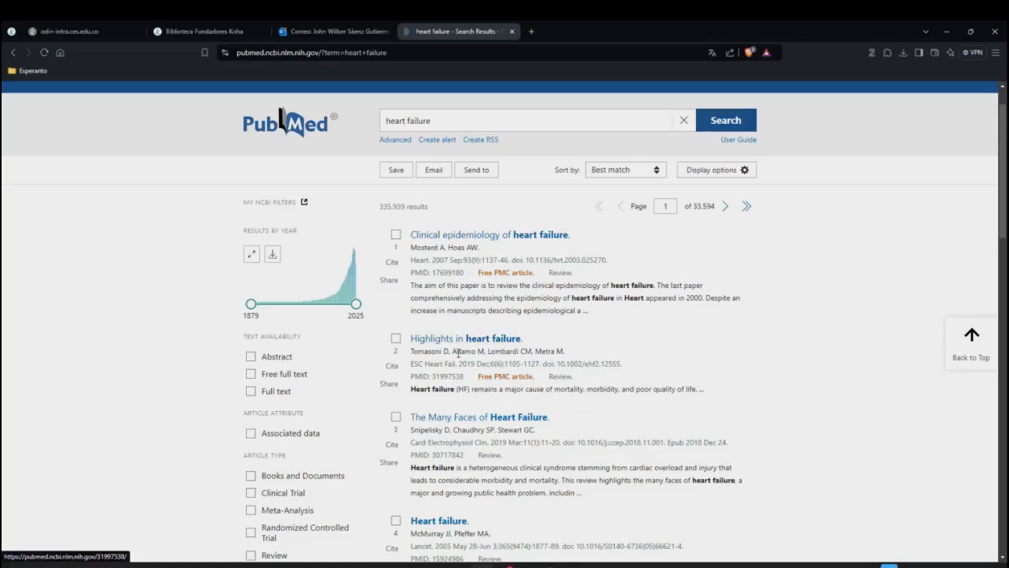
Open the article "Clinical epidemiology of heart failure" from the search results and look over its abstract page
click(504, 240)
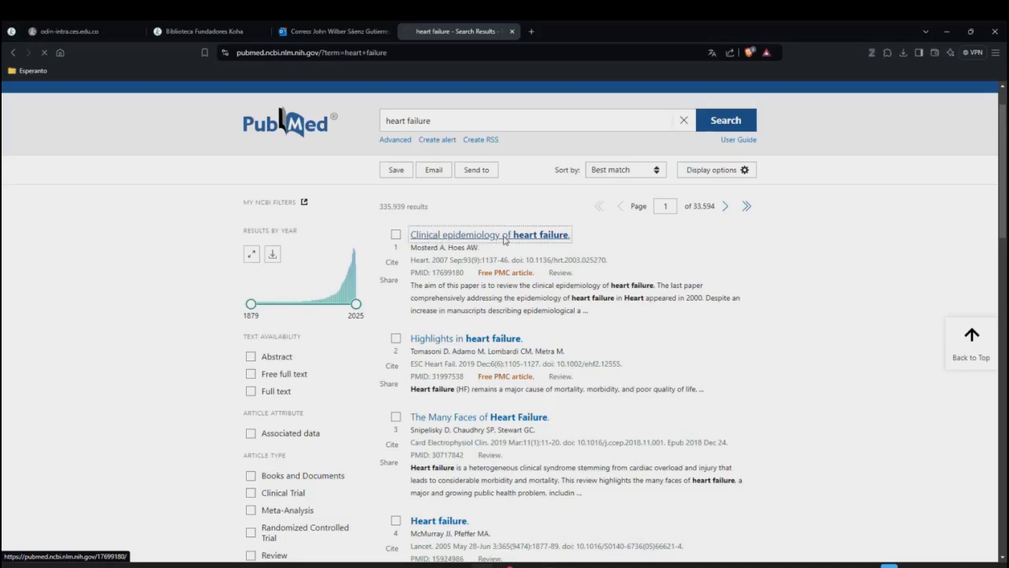
scroll(402, 321, down, 2)
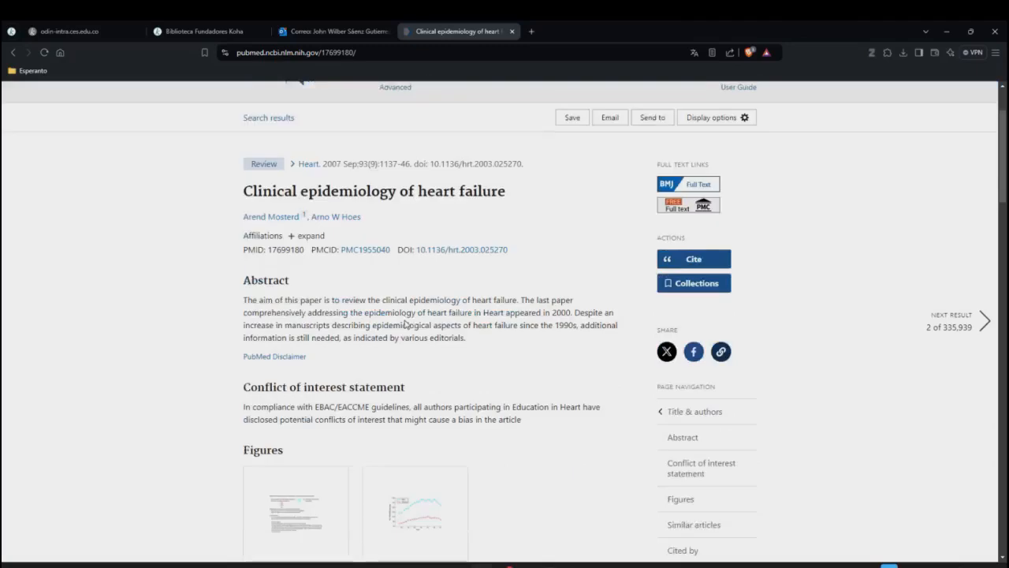
scroll(405, 322, up, 2)
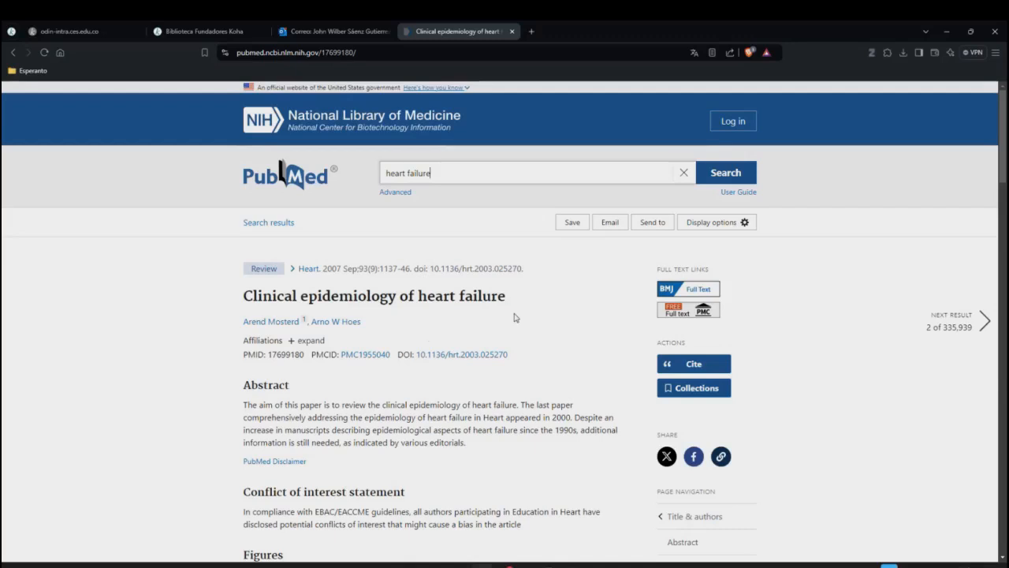
Activate the Zotero connector on the article page and dismiss its installation notice
click(871, 52)
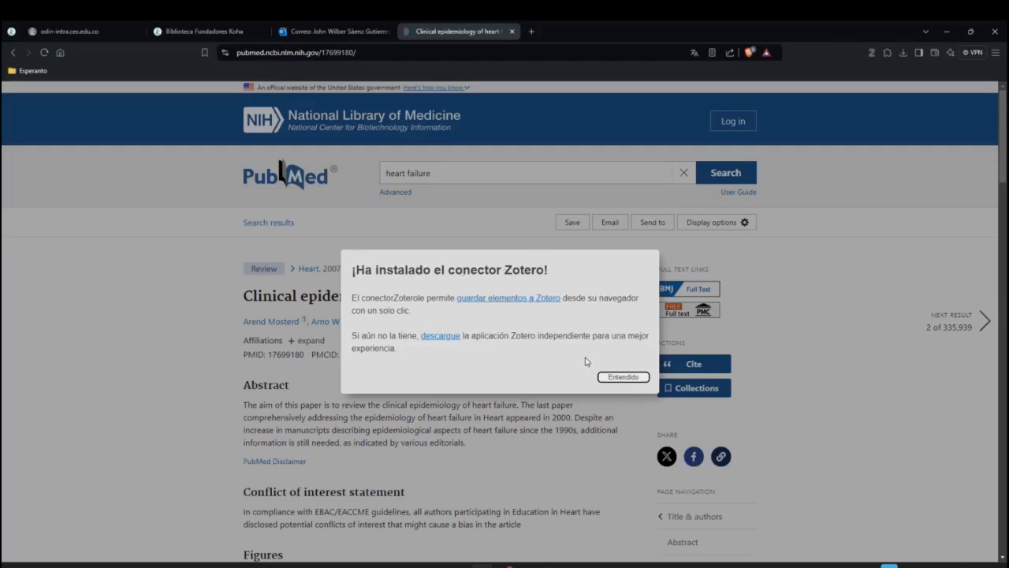
click(622, 377)
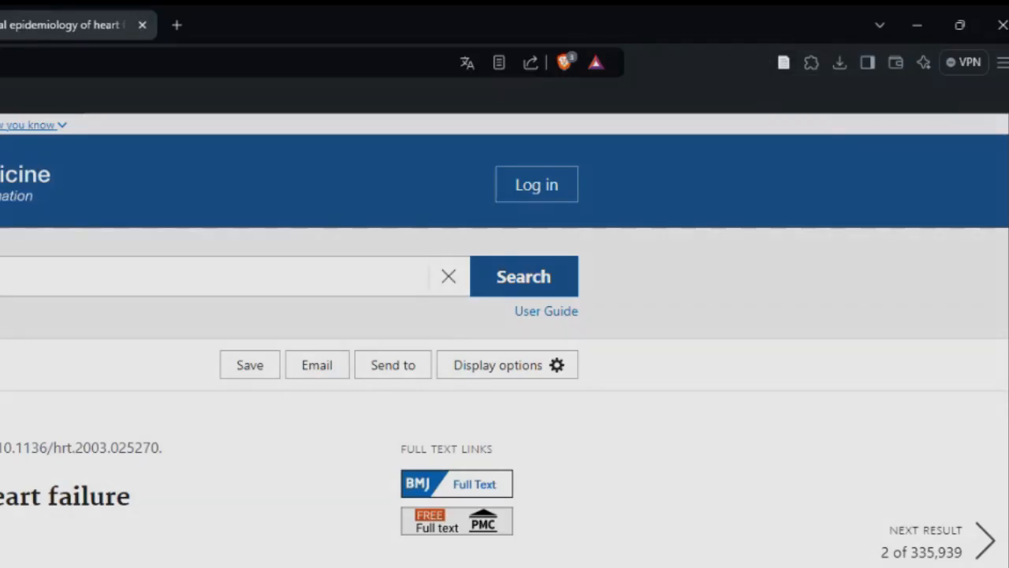
scroll(504, 339, down, 4)
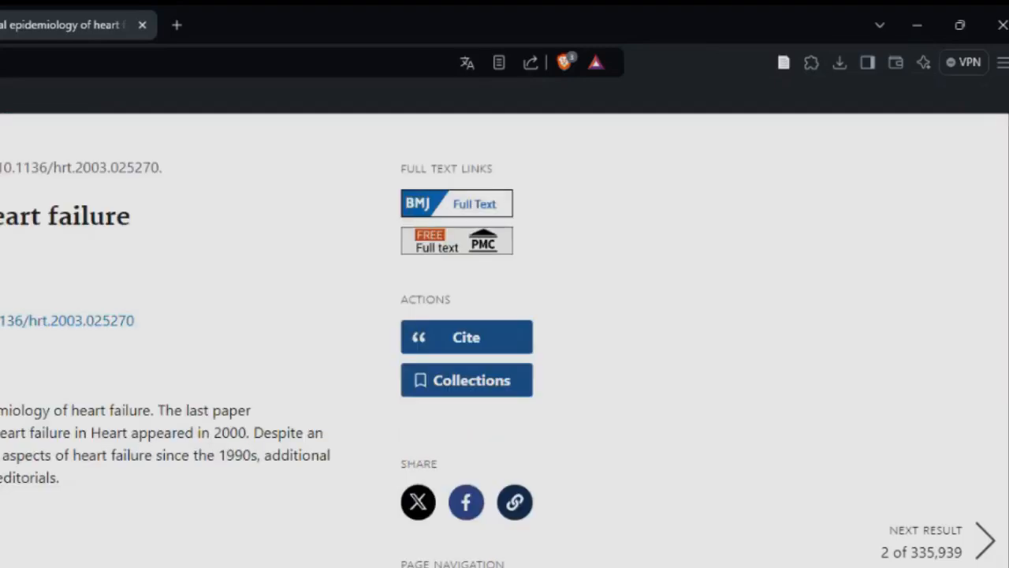
scroll(504, 339, up, 4)
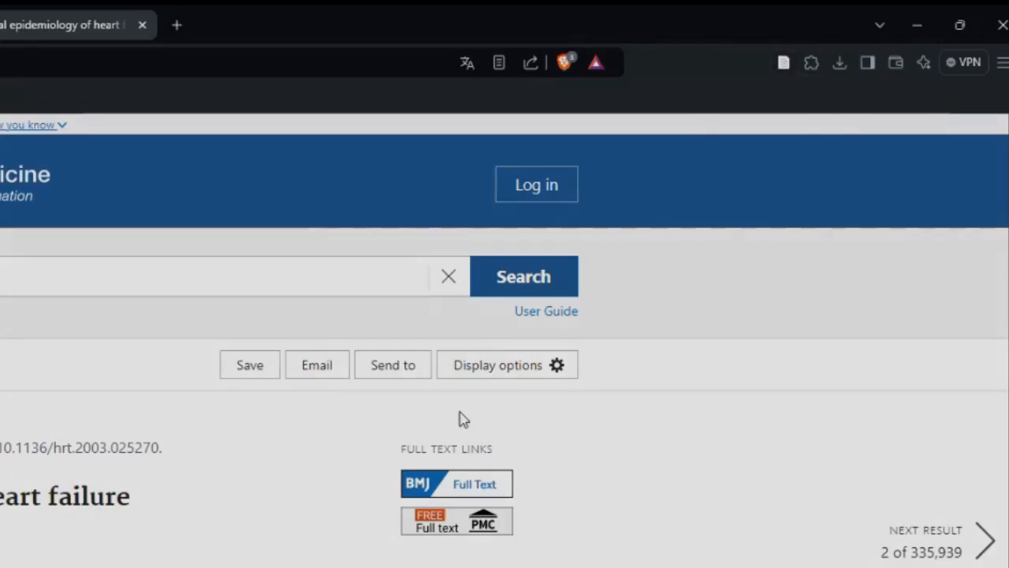
scroll(347, 552, down, 1)
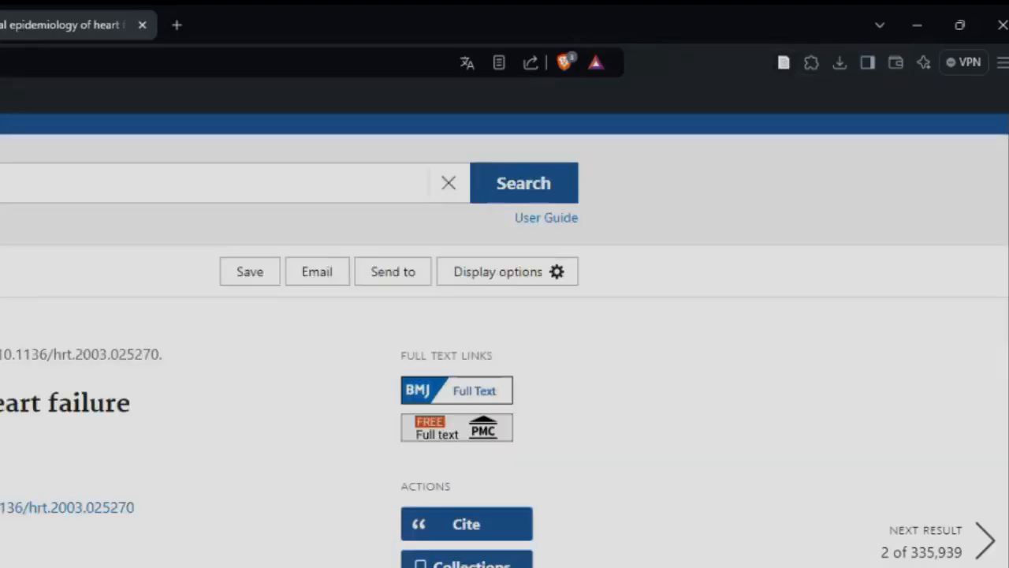
Save the article "Clinical epidemiology of heart failure" to Zotero with the browser connector
scroll(193, 435, up, 1)
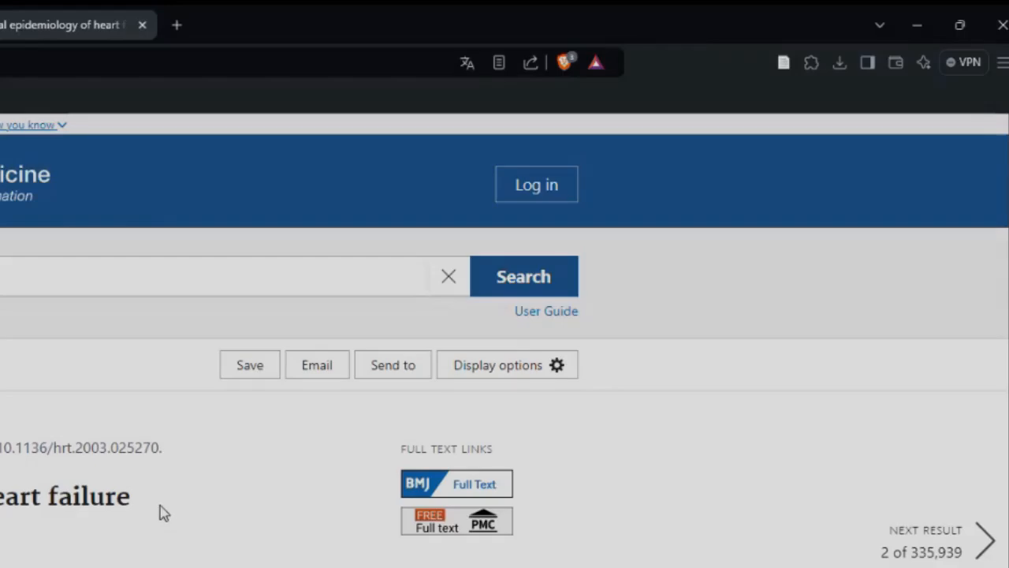
scroll(166, 517, down, 3)
scroll(205, 480, up, 1)
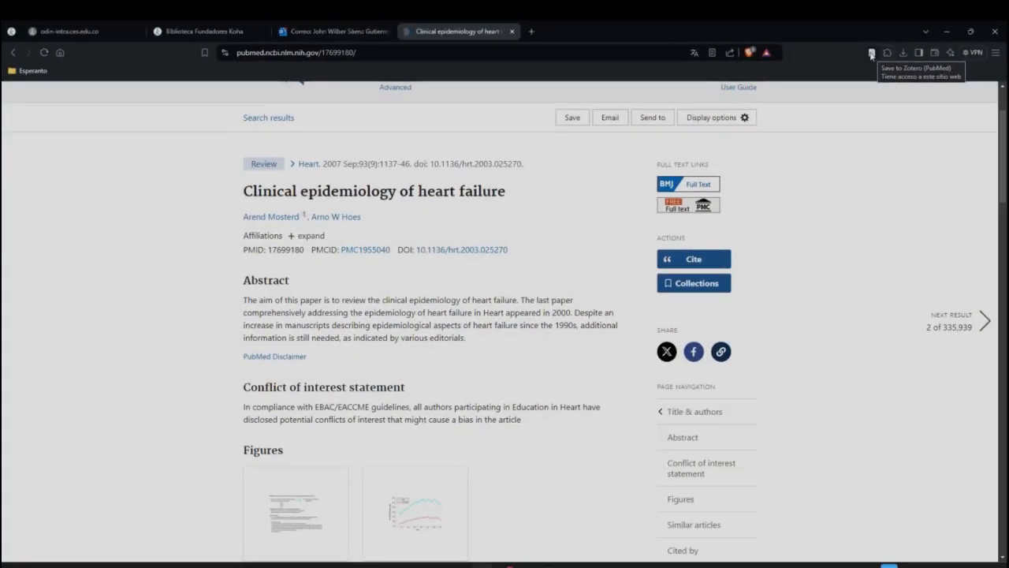
click(871, 53)
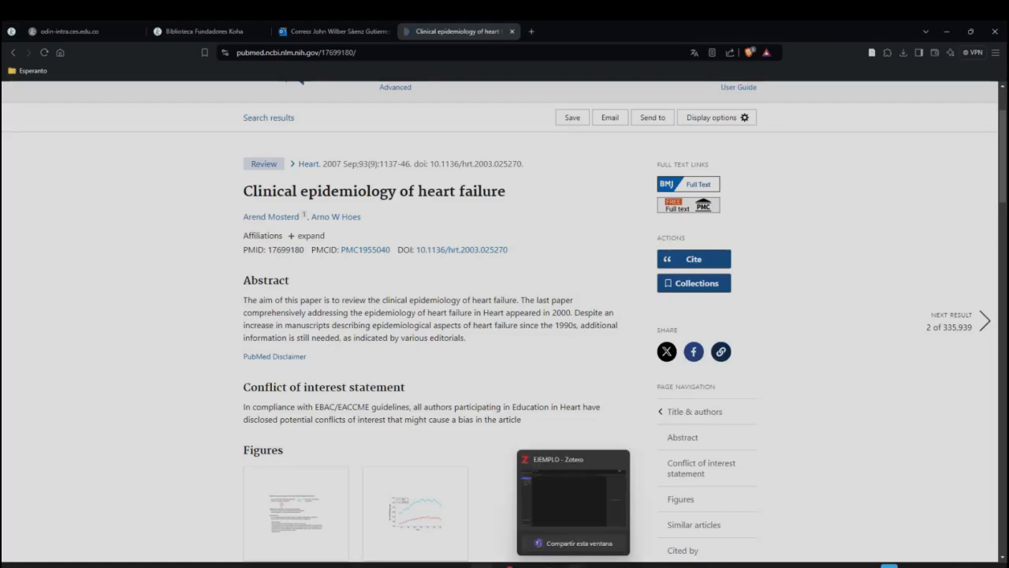
Switch to Zotero, select the saved article, and compare its record with the PubMed article page
click(571, 564)
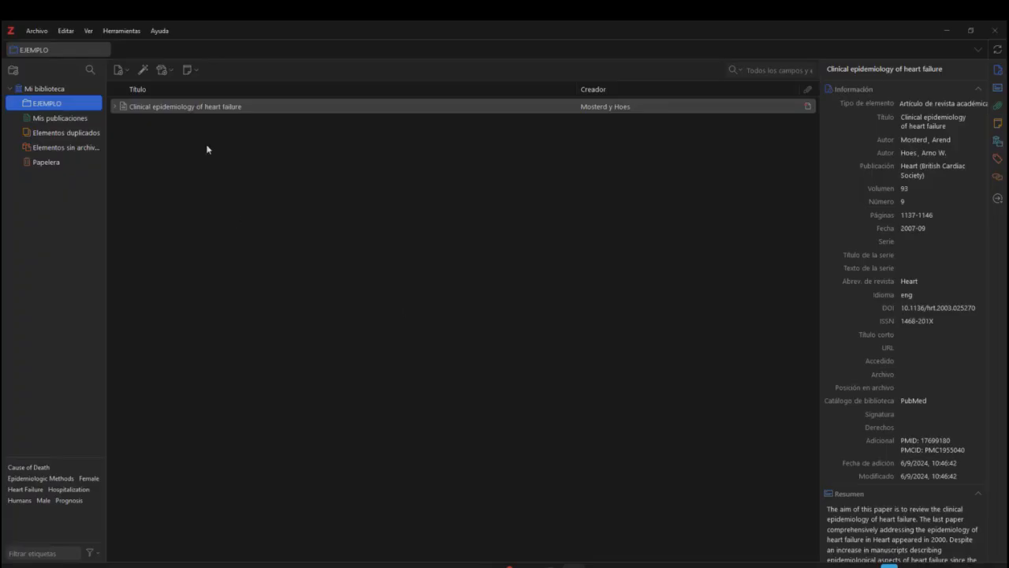
click(162, 107)
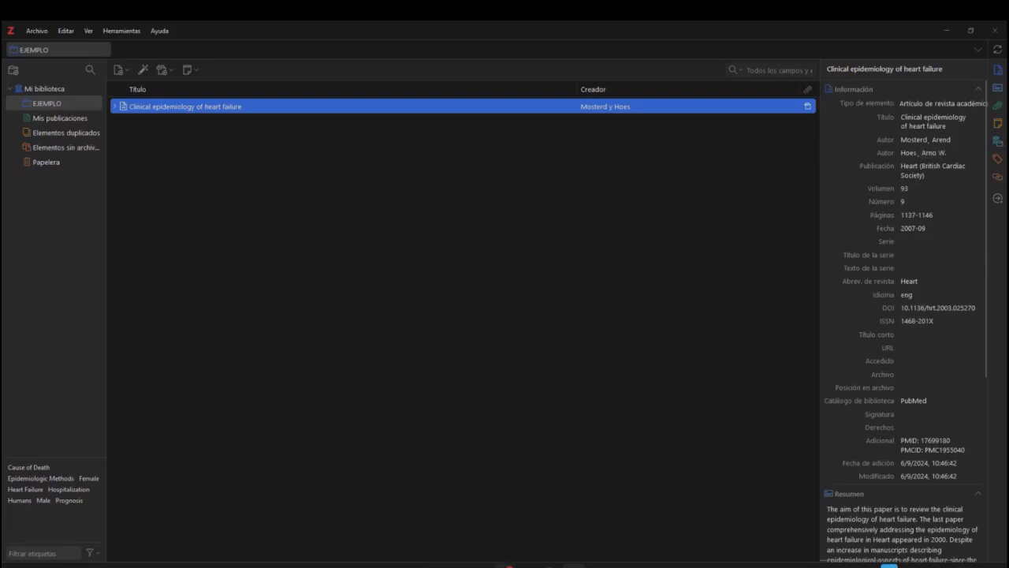
click(482, 565)
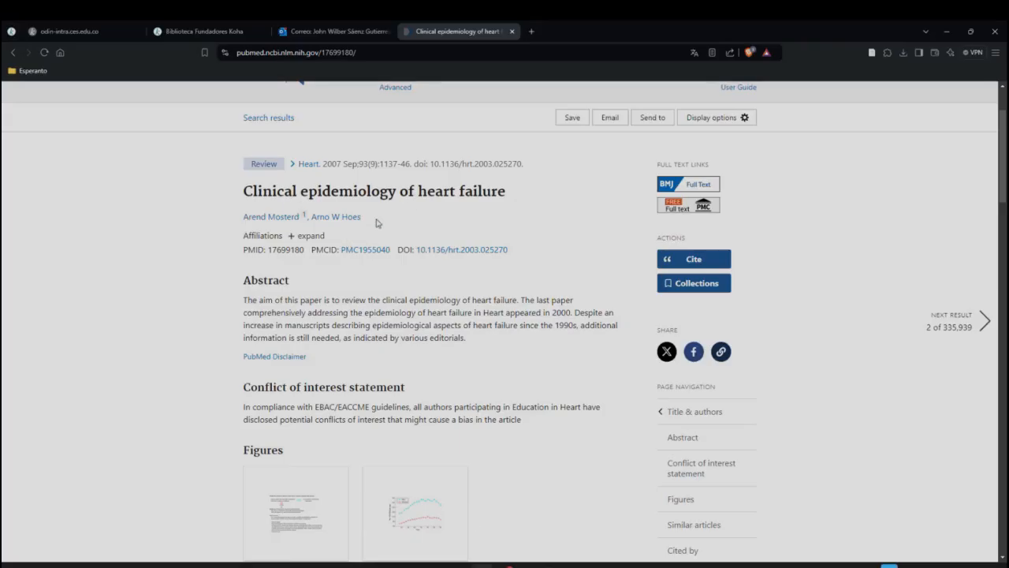
scroll(378, 245, up, 1)
scroll(359, 270, down, 1)
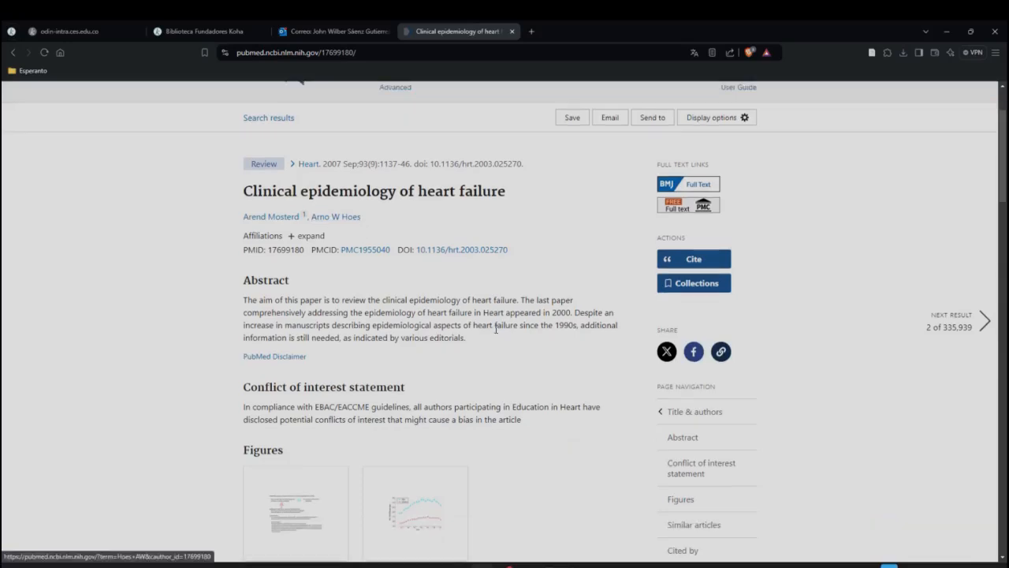
click(510, 564)
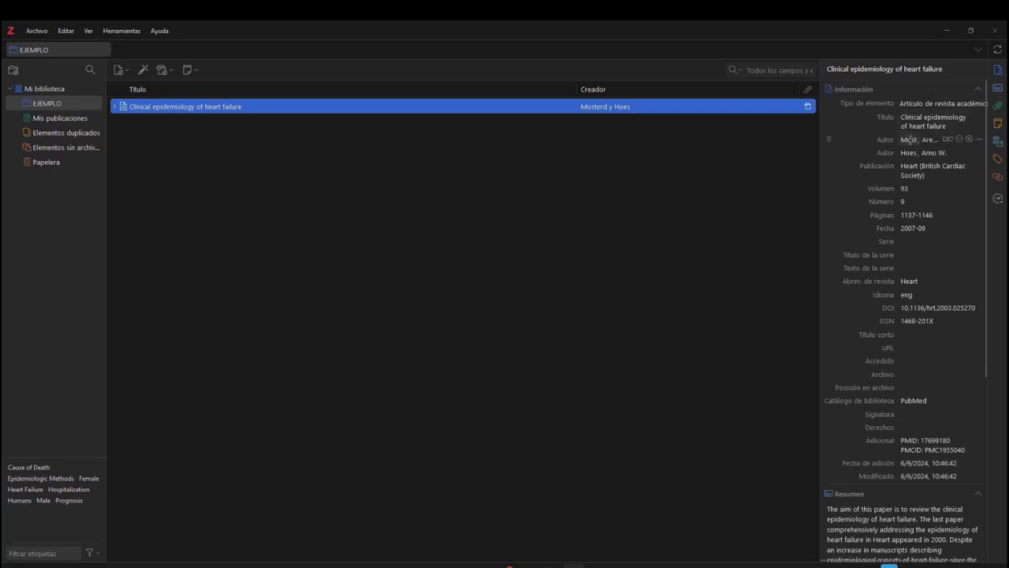
Examine the surname and given-name fields of both authors in the article's record without editing them
click(910, 140)
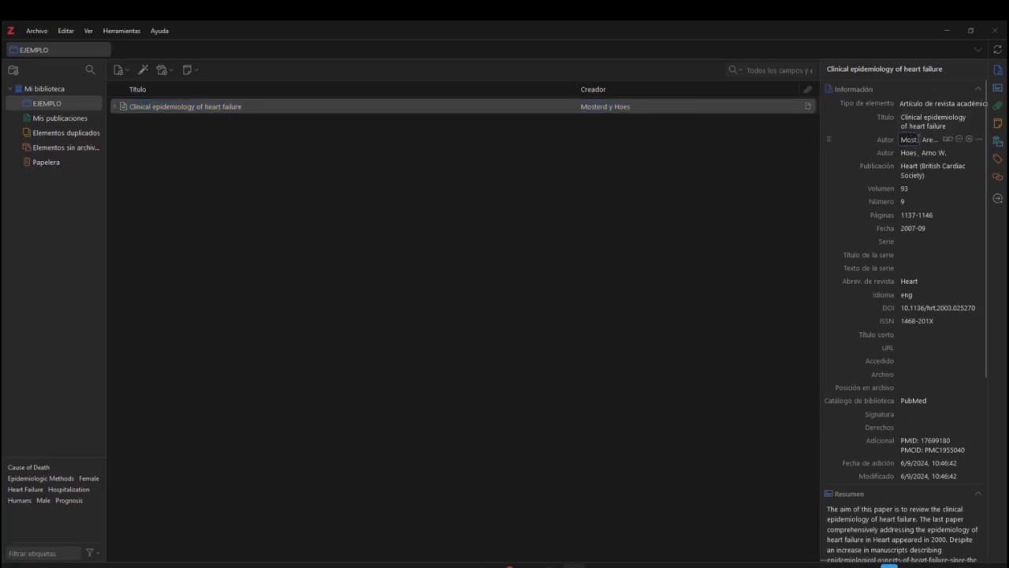
click(909, 153)
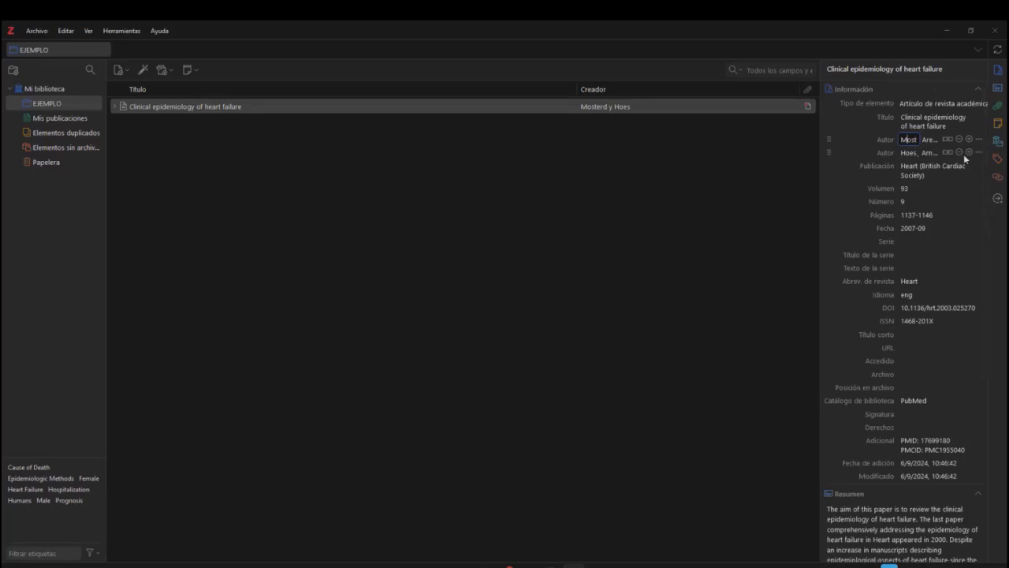
click(908, 152)
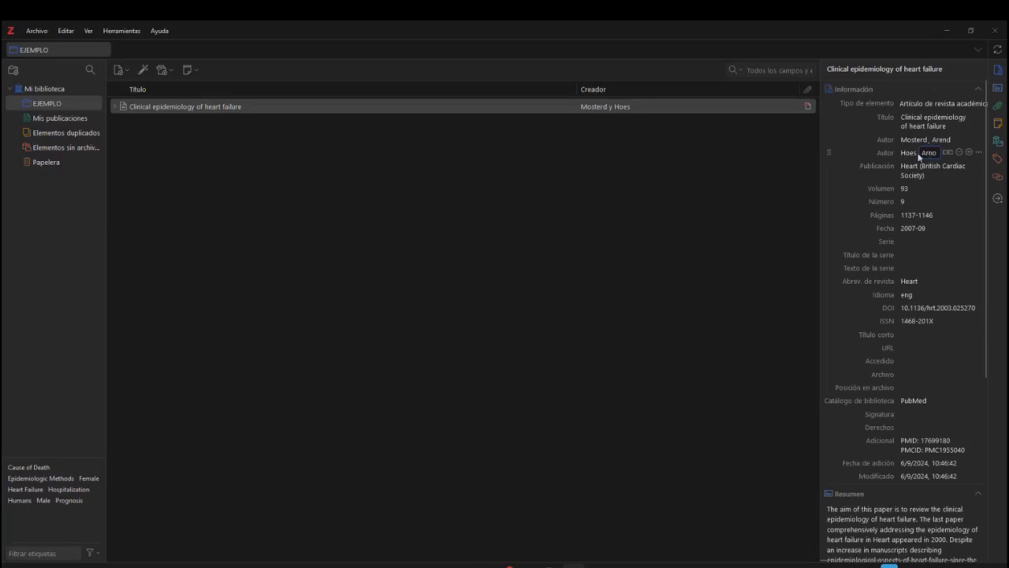
key(Tab)
click(916, 153)
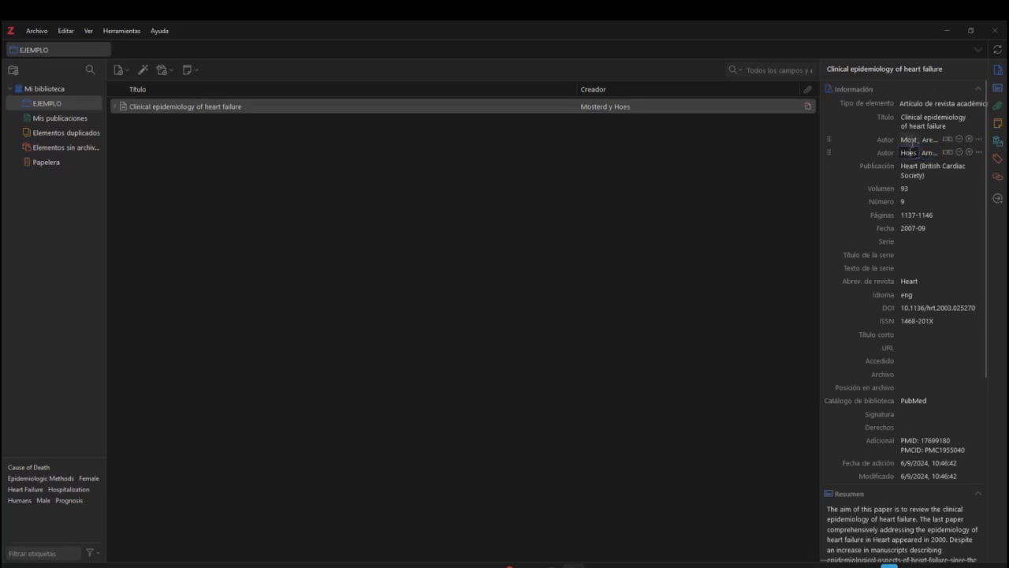
click(909, 140)
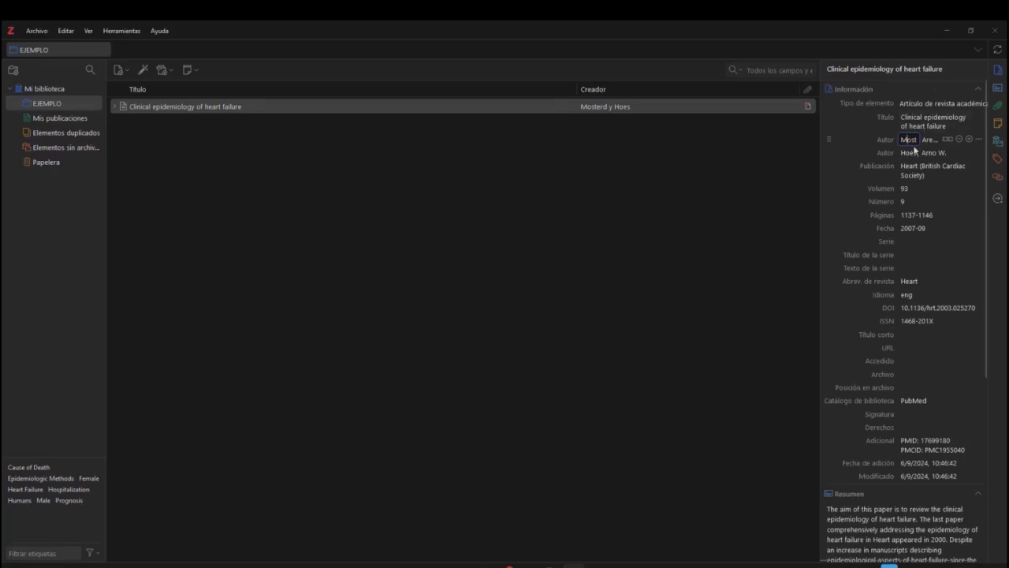
Shorten the article's publication date to the year 2007 by removing the month
click(939, 228)
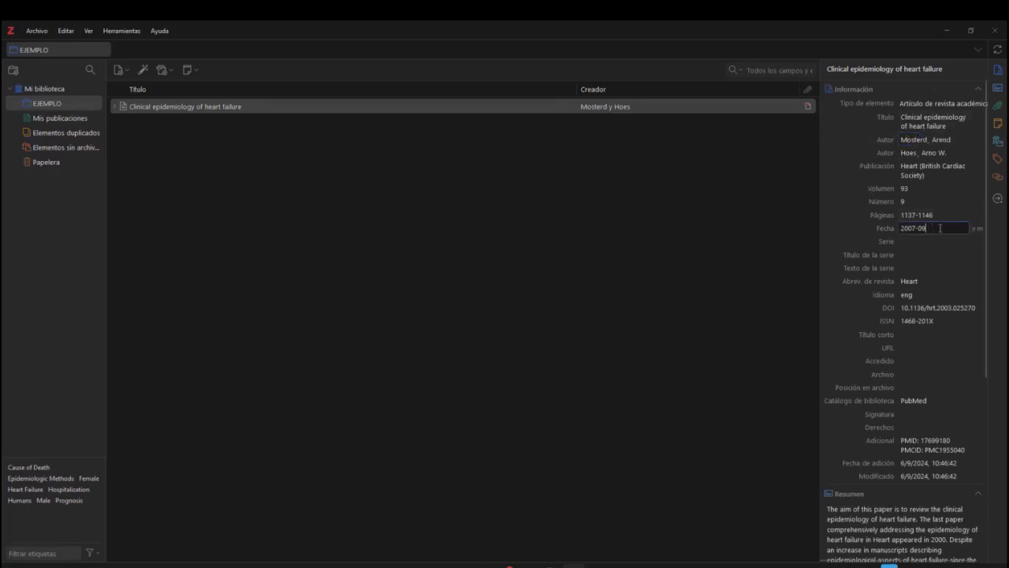
key(BackSpace)
key(BackSpace)
key(BackSpace)
click(459, 197)
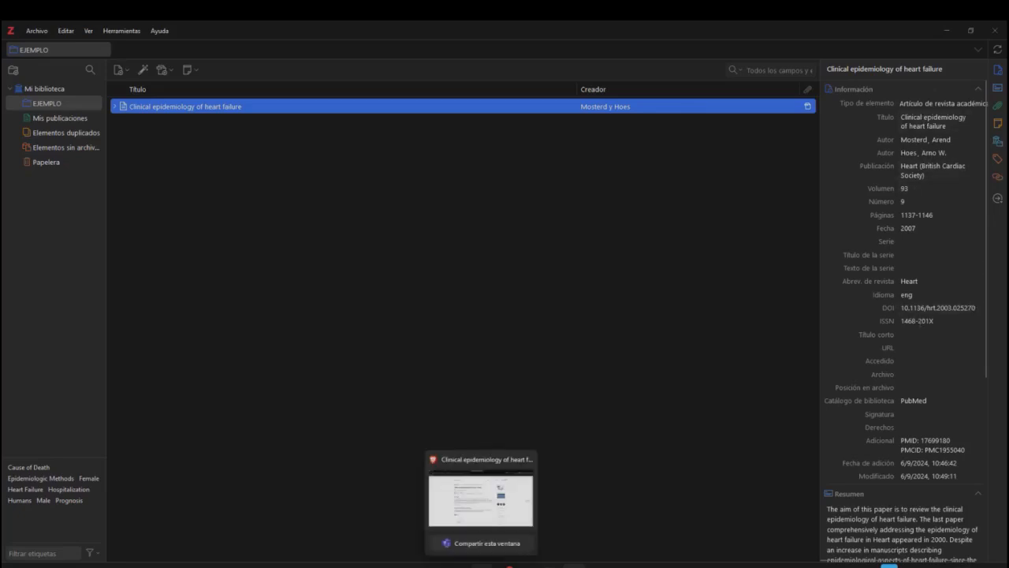
Switch to the browser, return to the PubMed heart failure results, and look through the first page of articles
click(482, 467)
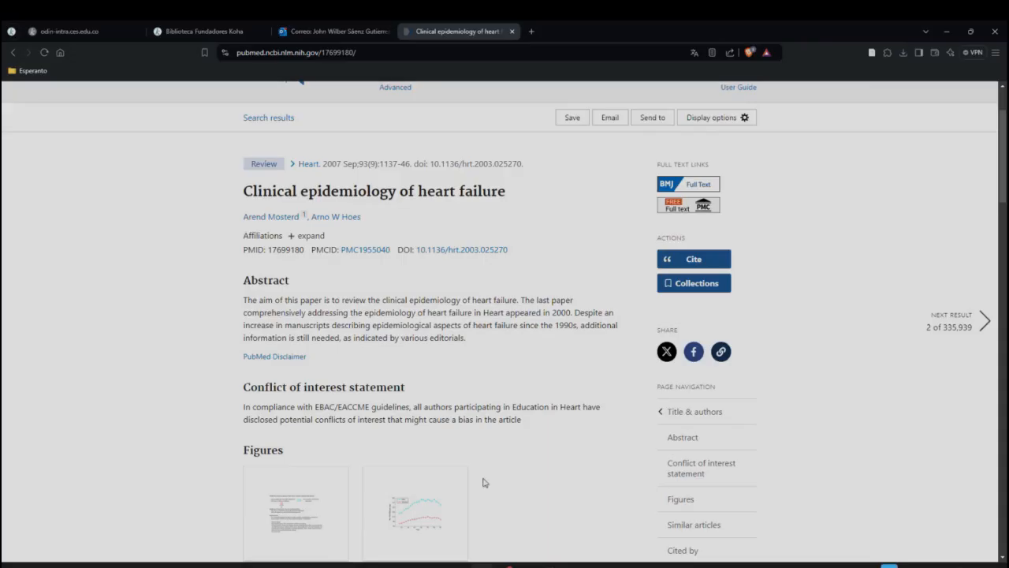
click(12, 56)
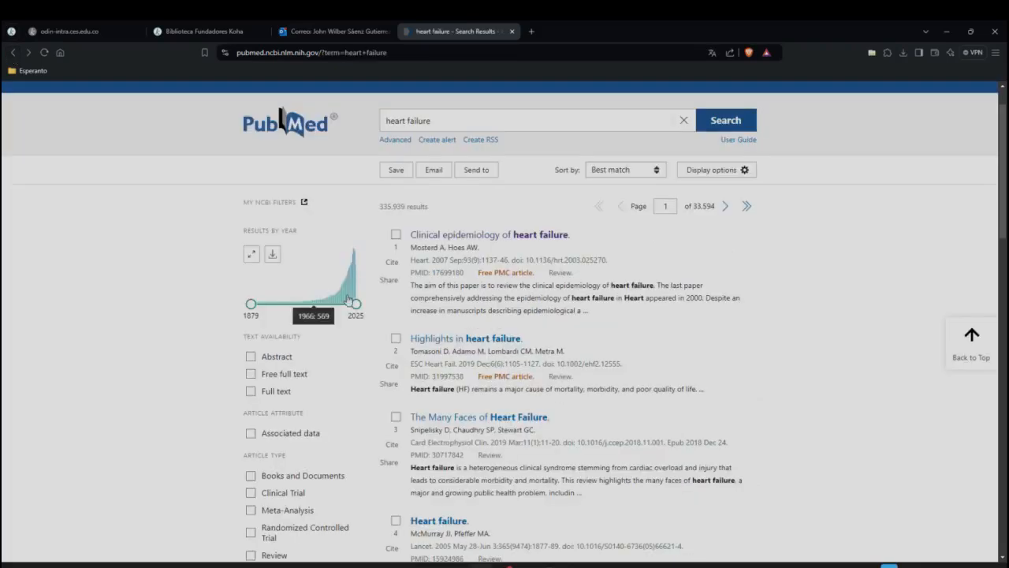
scroll(543, 364, down, 1)
scroll(542, 364, up, 3)
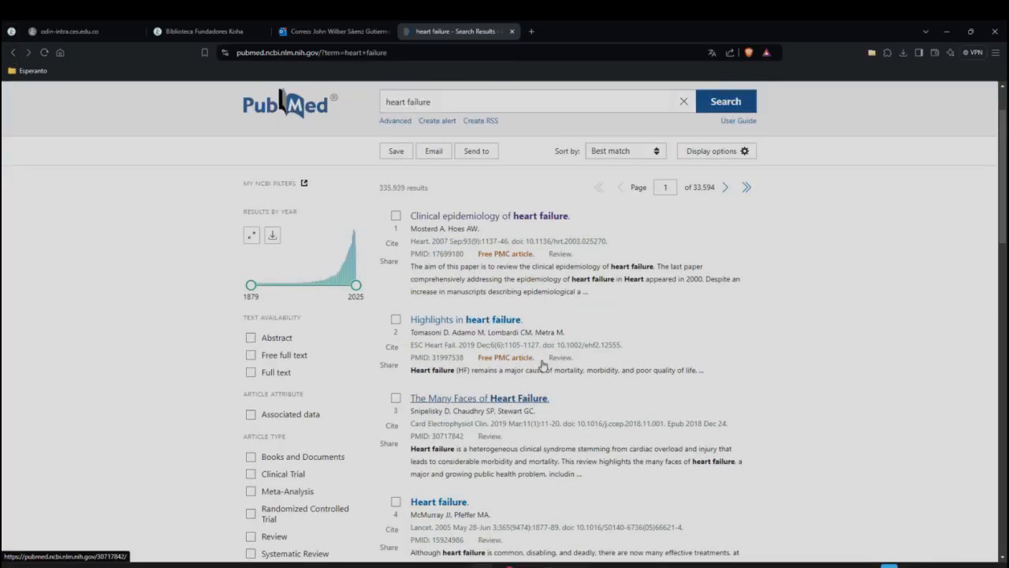
scroll(451, 290, down, 2)
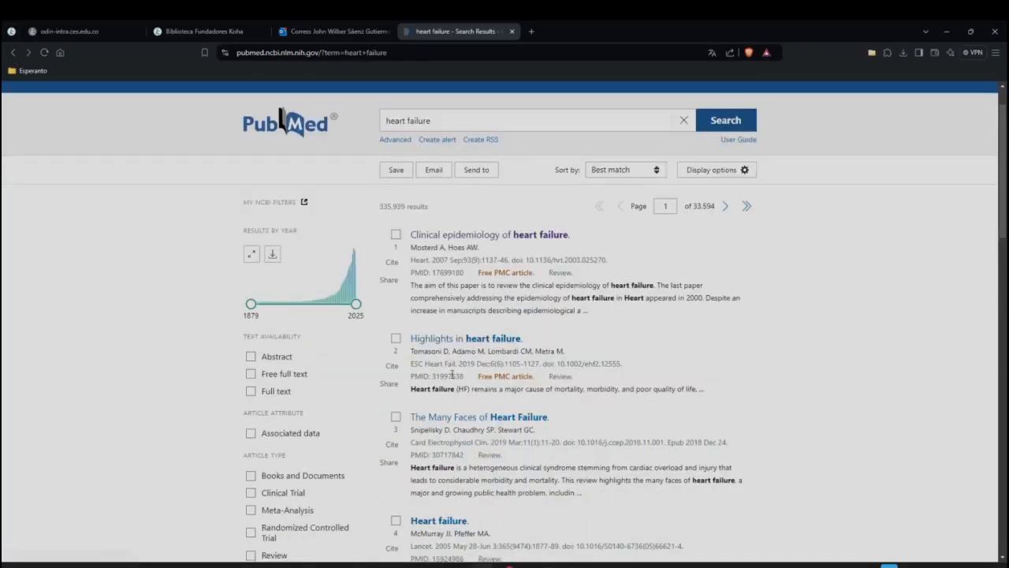
scroll(451, 290, down, 10)
scroll(459, 386, down, 5)
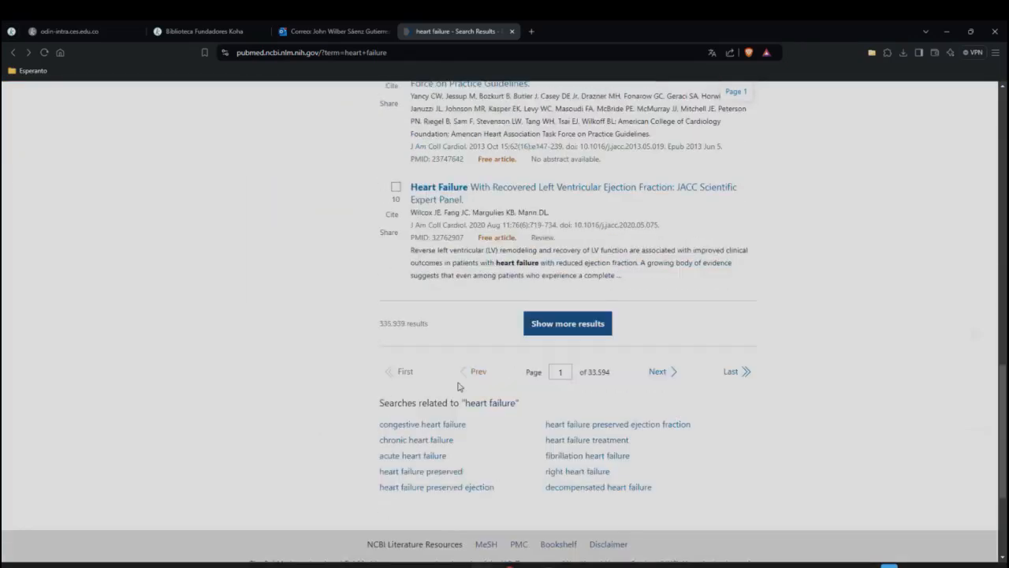
scroll(442, 389, up, 3)
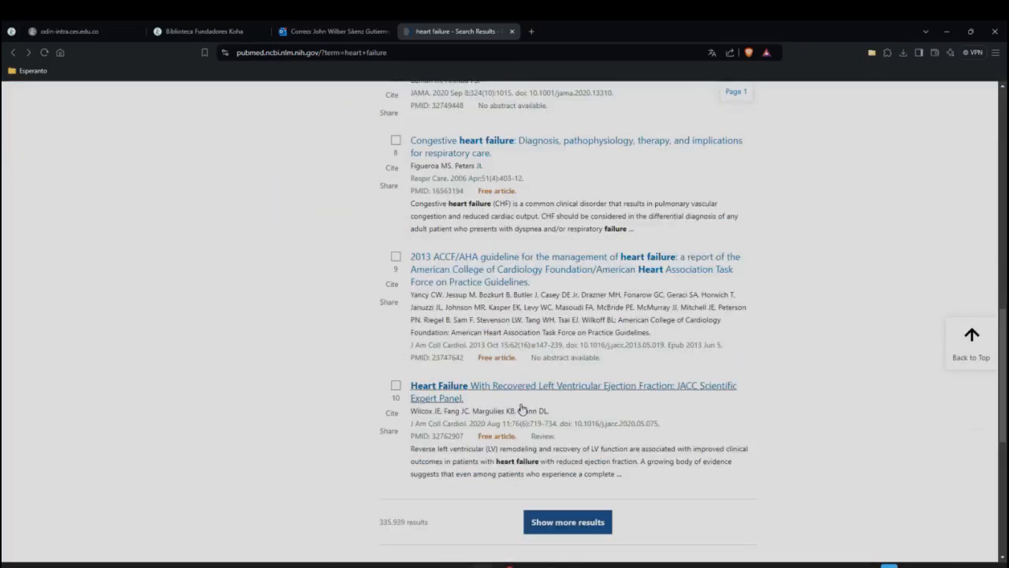
scroll(523, 408, up, 12)
scroll(522, 406, down, 2)
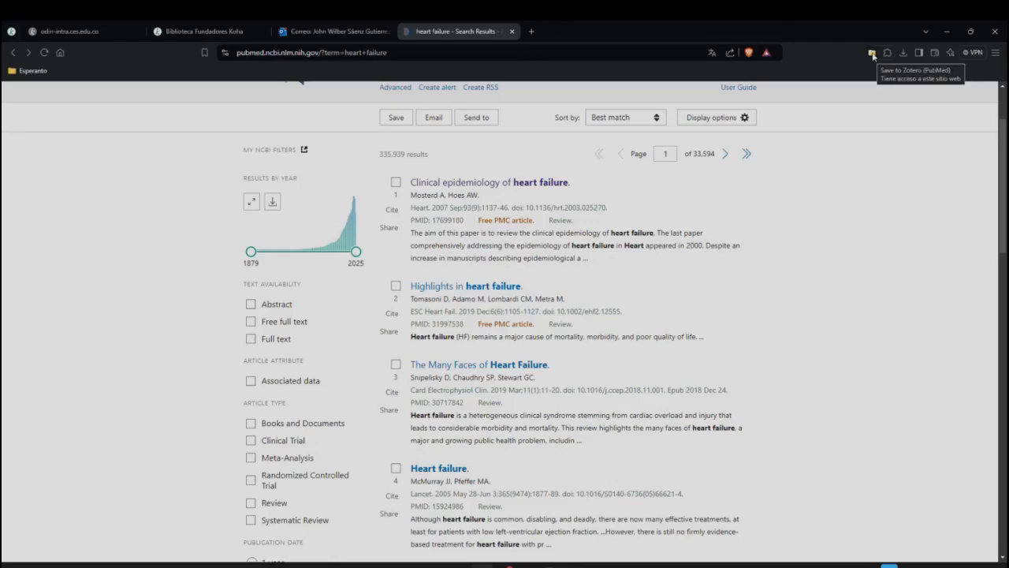
scroll(645, 315, down, 3)
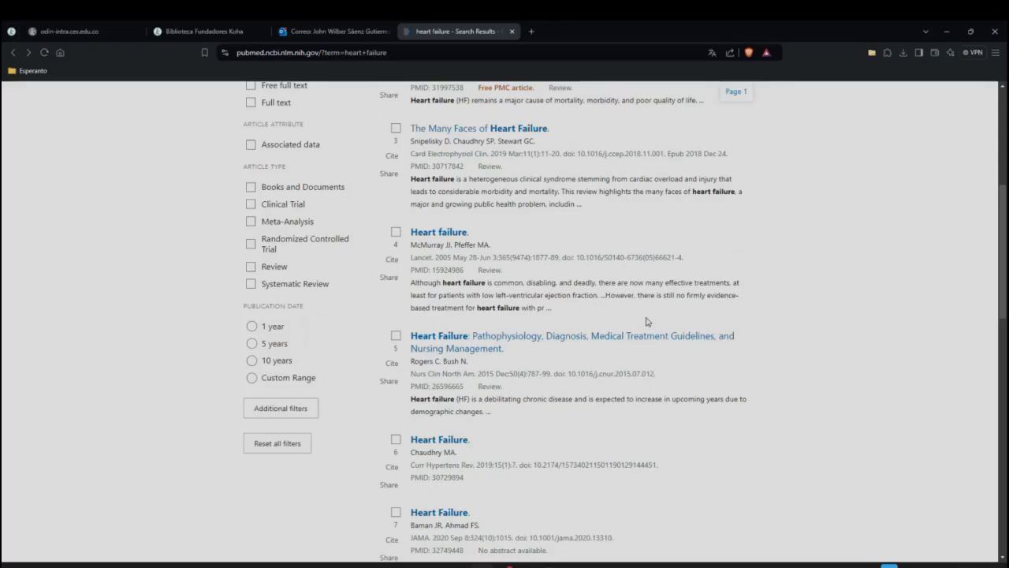
scroll(646, 322, down, 2)
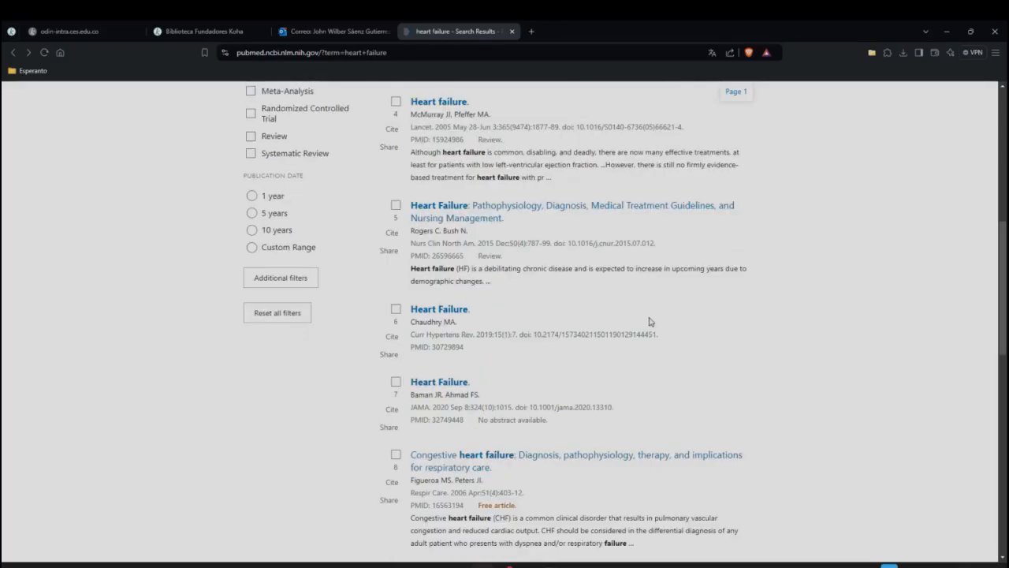
scroll(649, 322, down, 5)
scroll(651, 322, up, 3)
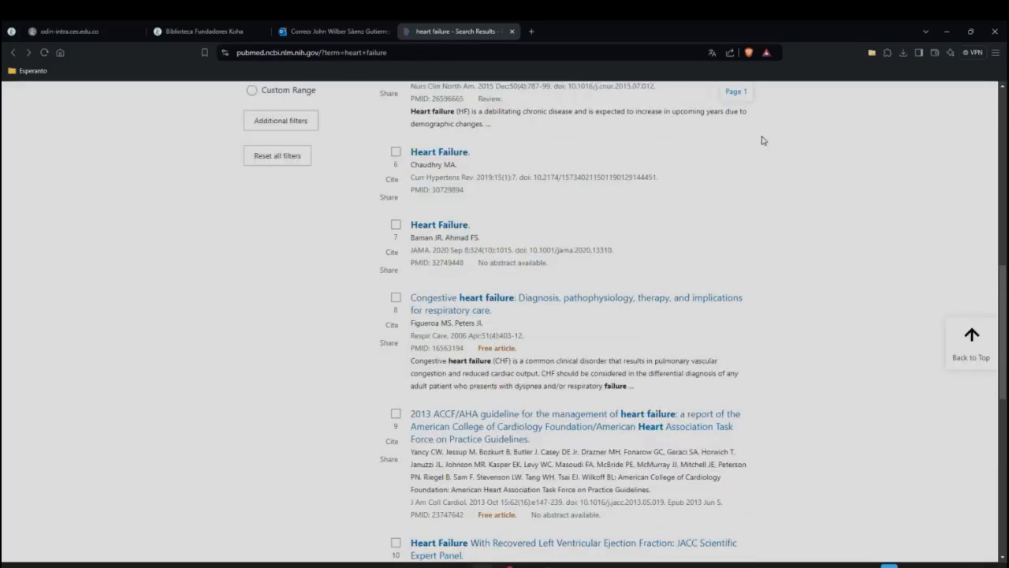
Open the Zotero connector's item selector for the results page and compare its titles with the articles listed on PubMed
click(872, 53)
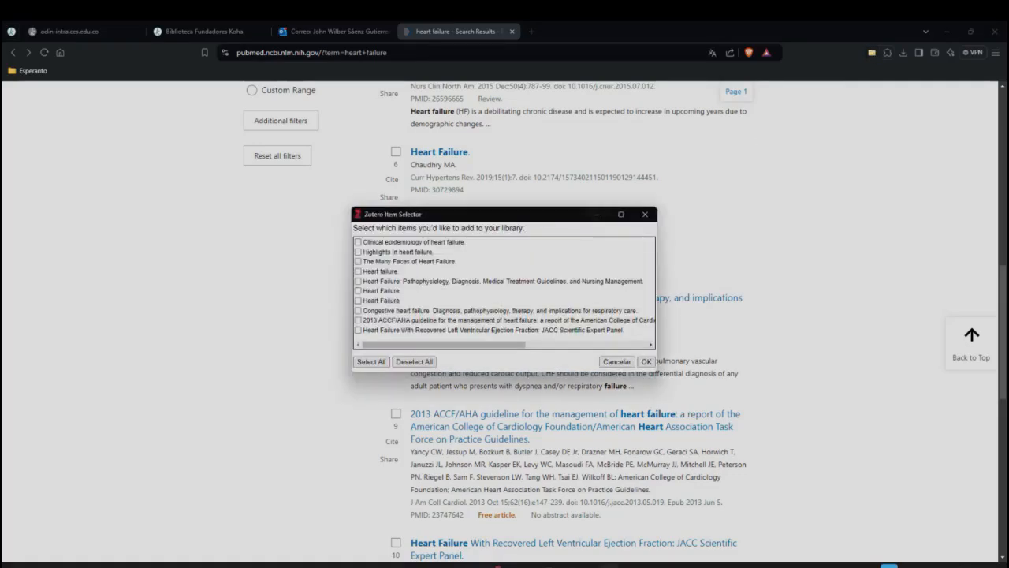
drag(542, 219, 856, 195)
scroll(485, 271, up, 1)
scroll(485, 273, up, 7)
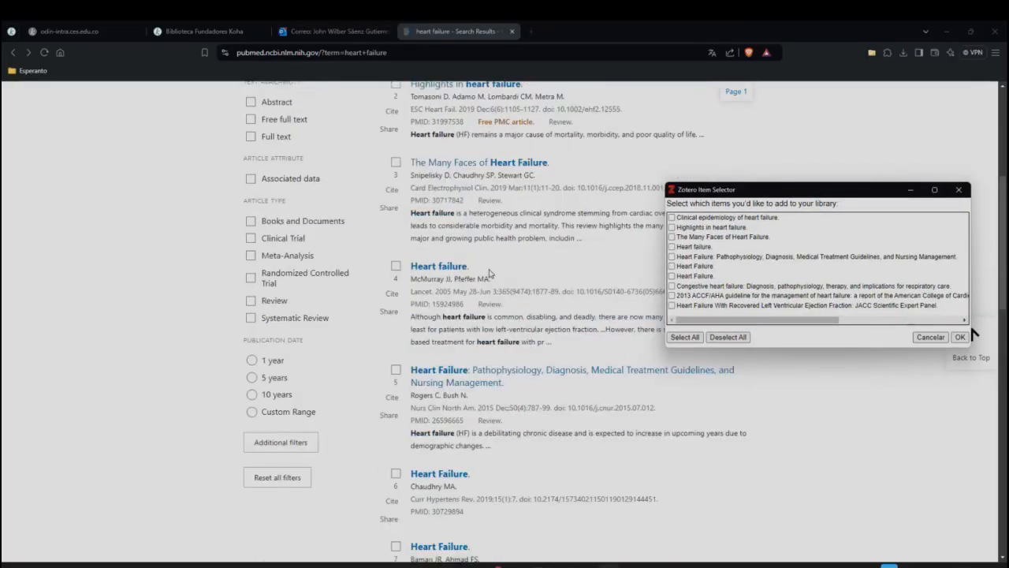
scroll(527, 231, down, 2)
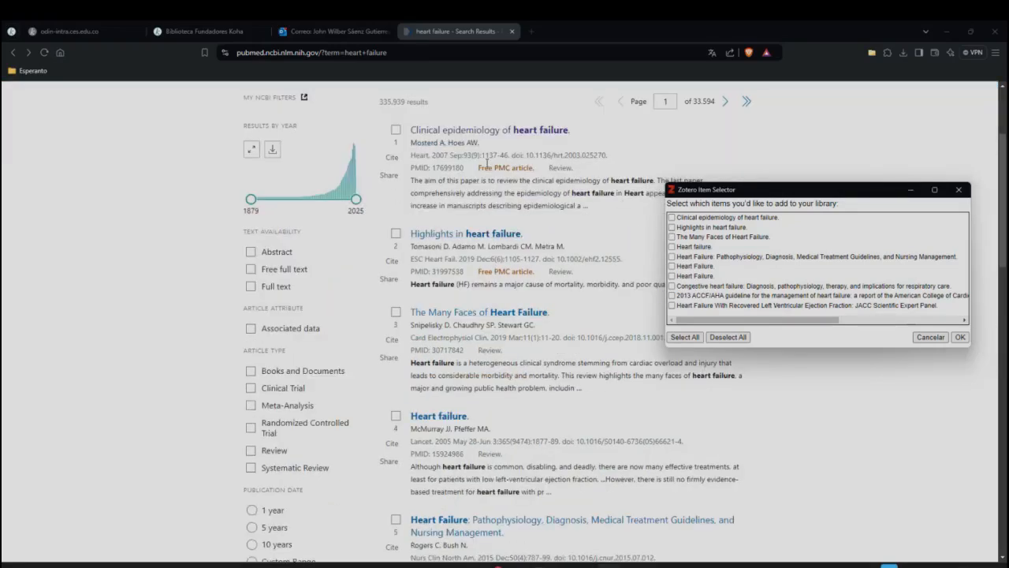
scroll(480, 159, up, 1)
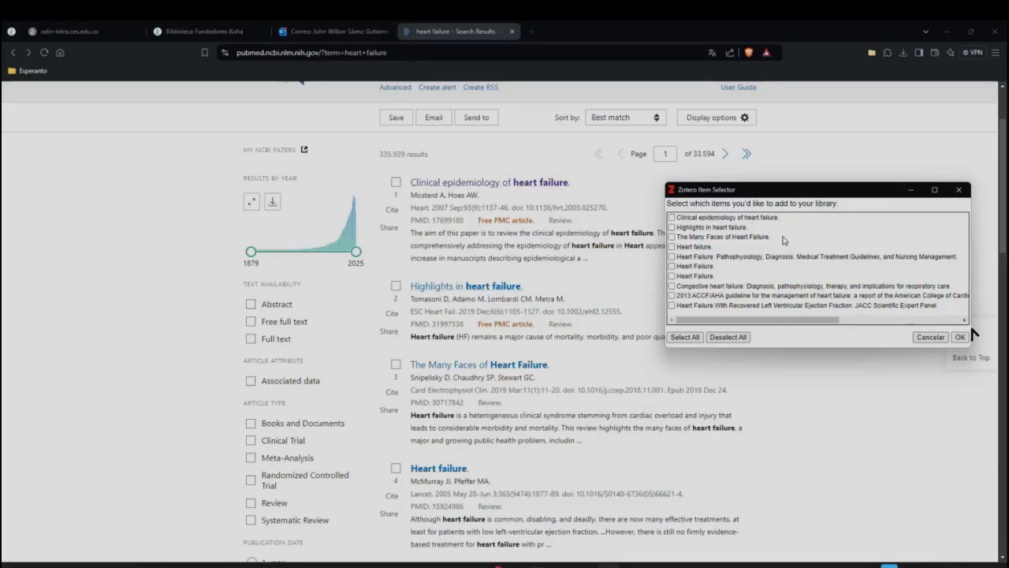
scroll(488, 458, down, 3)
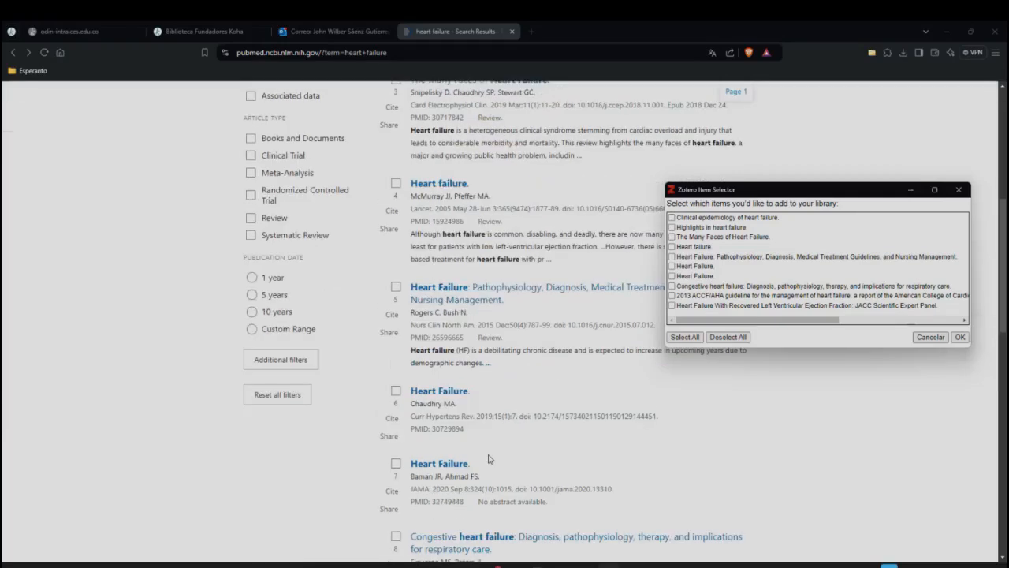
scroll(488, 459, down, 4)
drag(768, 190, 622, 173)
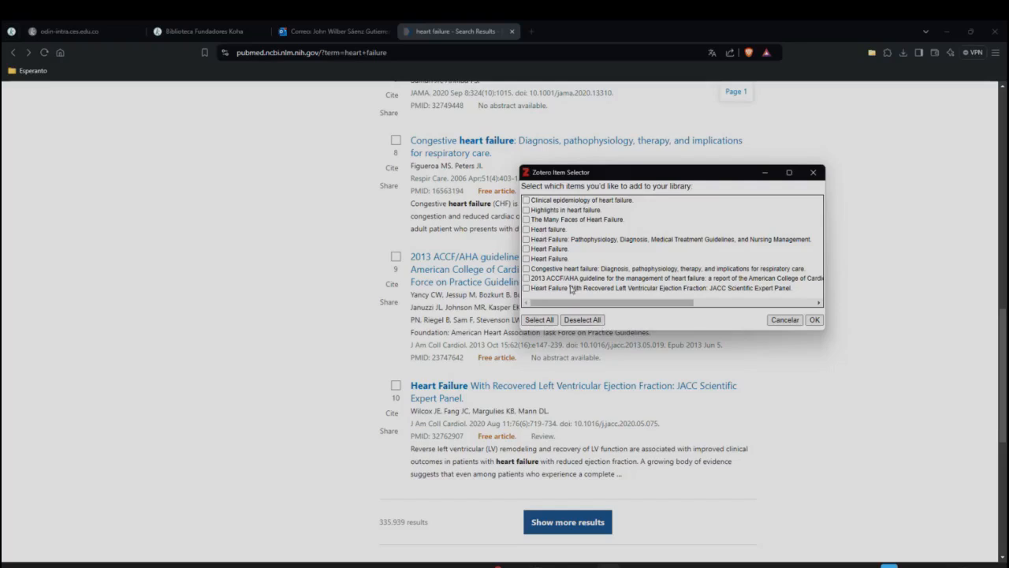
Save "Clinical epidemiology", "Highlights", "The Many Faces", "Pathophysiology, Diagnosis" and "Recovered Left Ventricular Ejection Fraction" heart failure articles to EJEMPLO
click(526, 288)
click(526, 279)
click(525, 239)
click(526, 210)
click(526, 199)
click(528, 220)
click(814, 319)
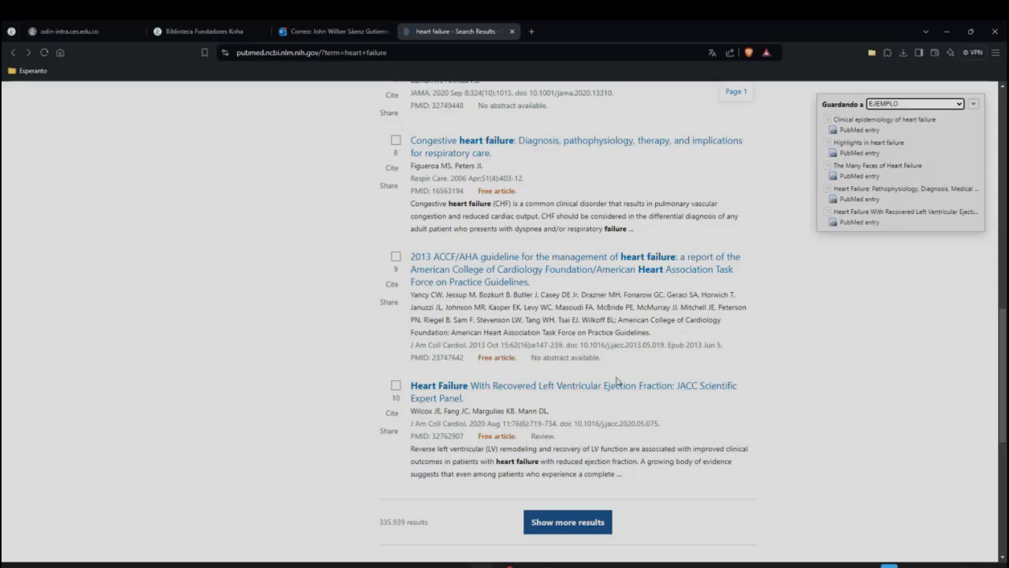
Switch to Zotero and compare the two "Clinical epidemiology of heart failure" entries in the EJEMPLO collection
click(574, 565)
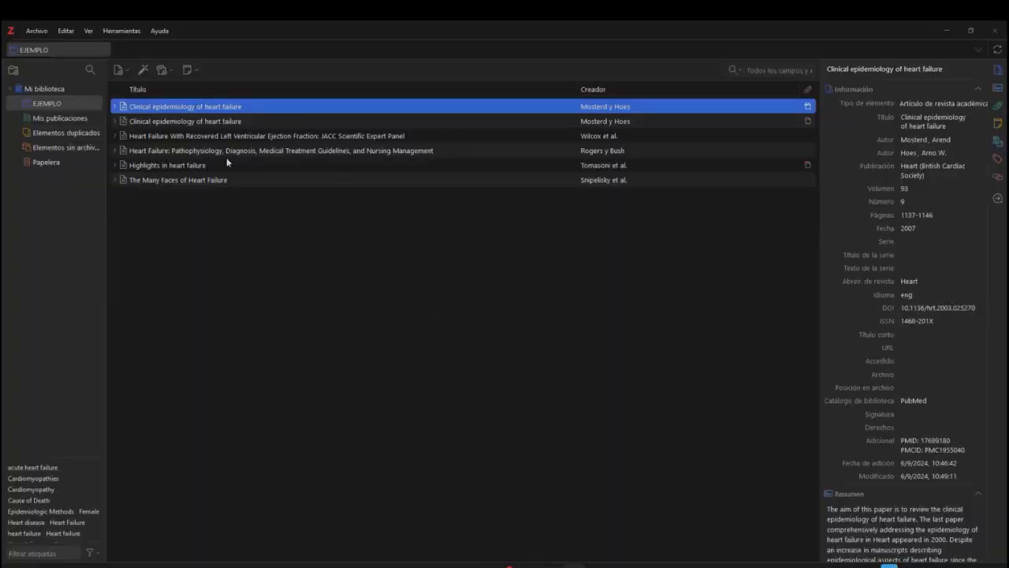
click(231, 124)
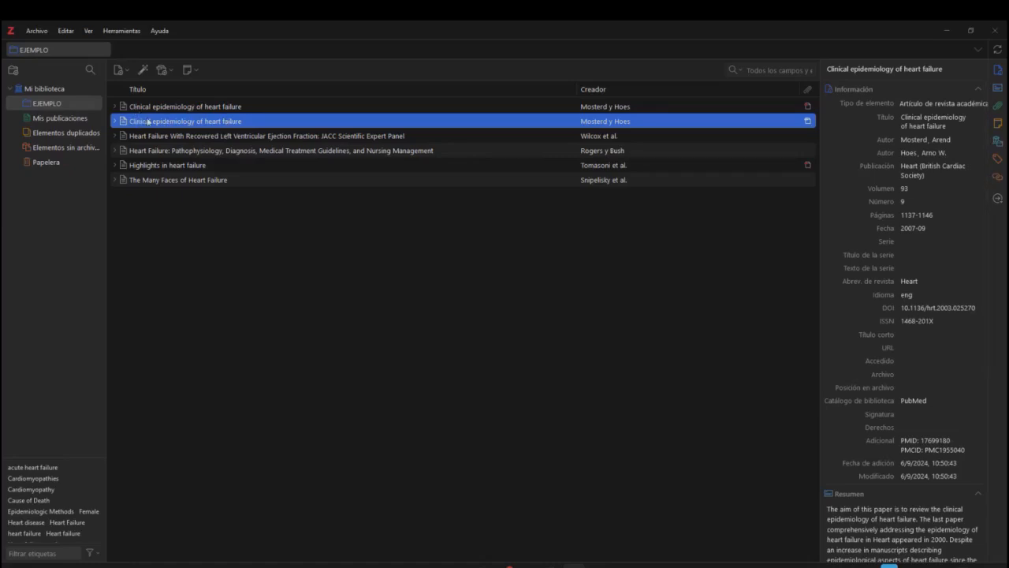
click(198, 108)
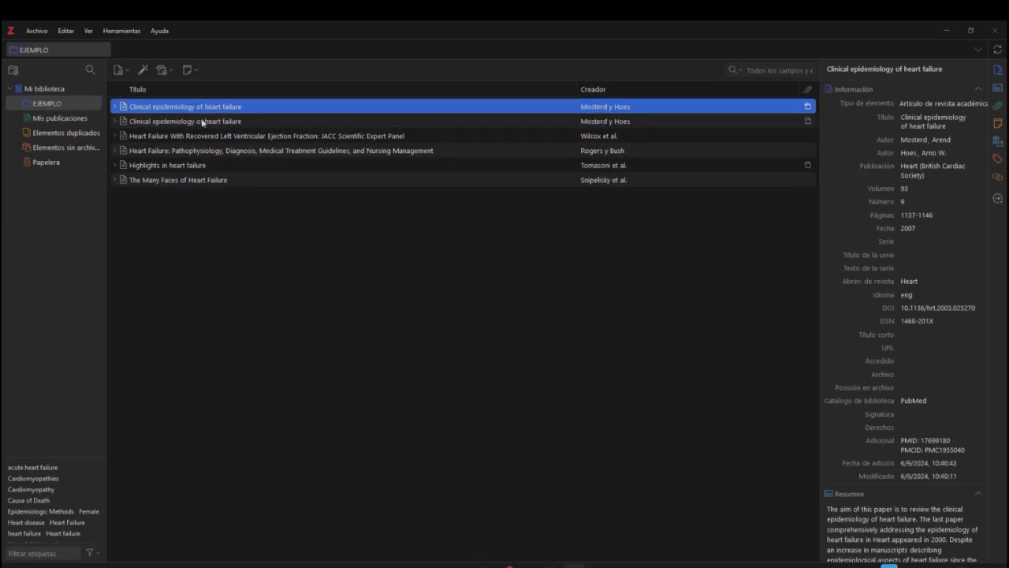
Remove the "Clinical epidemiology of heart failure" entry dated 2007 from the EJEMPLO collection and review the record of the one dated 2007-09
click(202, 122)
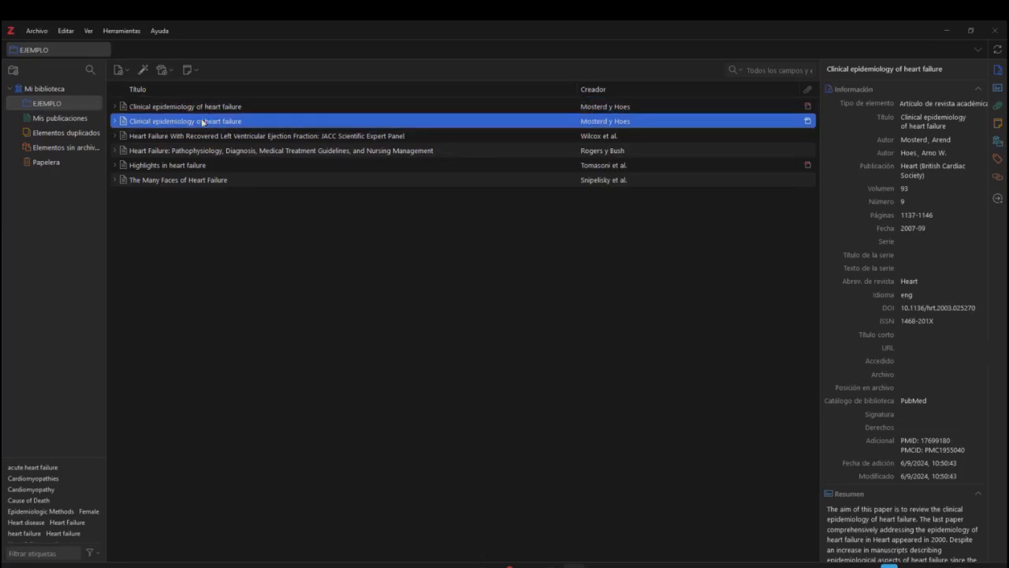
click(171, 110)
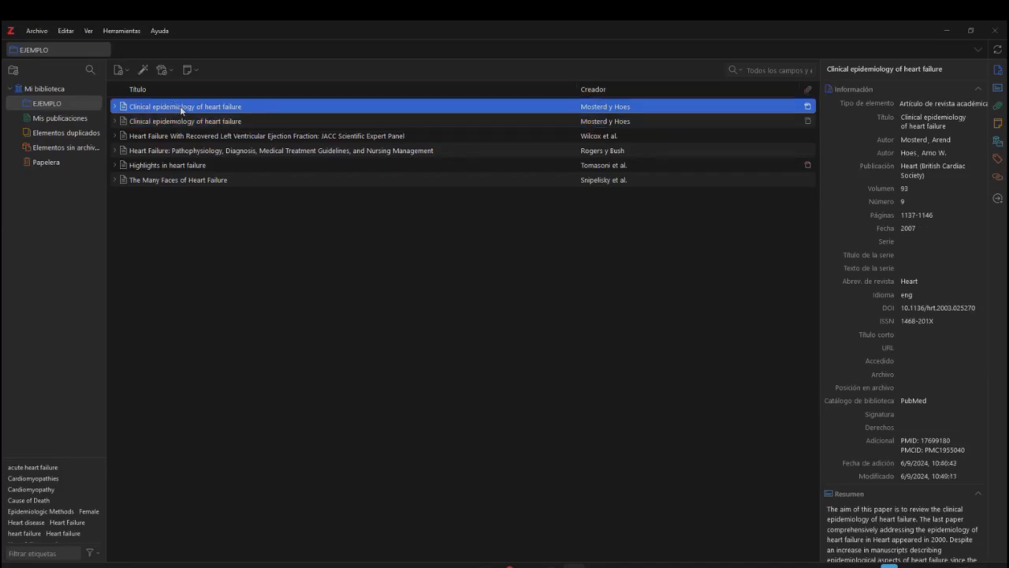
key(Delete)
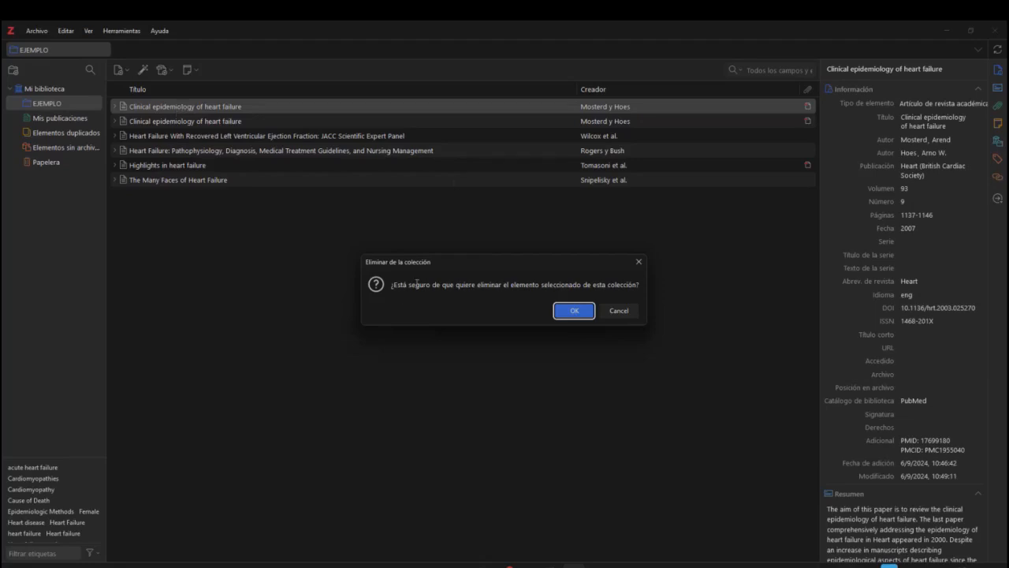
click(574, 312)
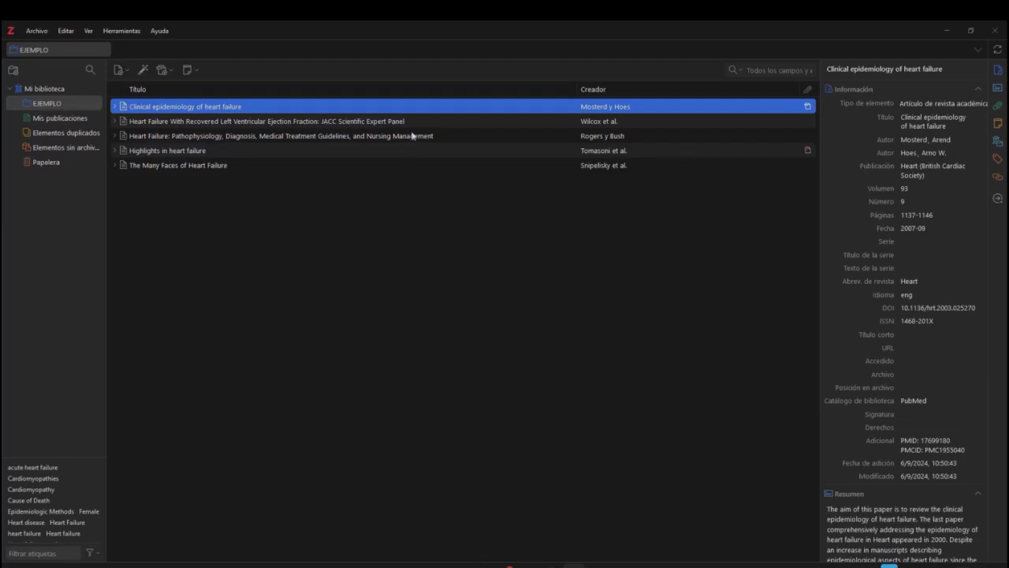
scroll(947, 276, down, 3)
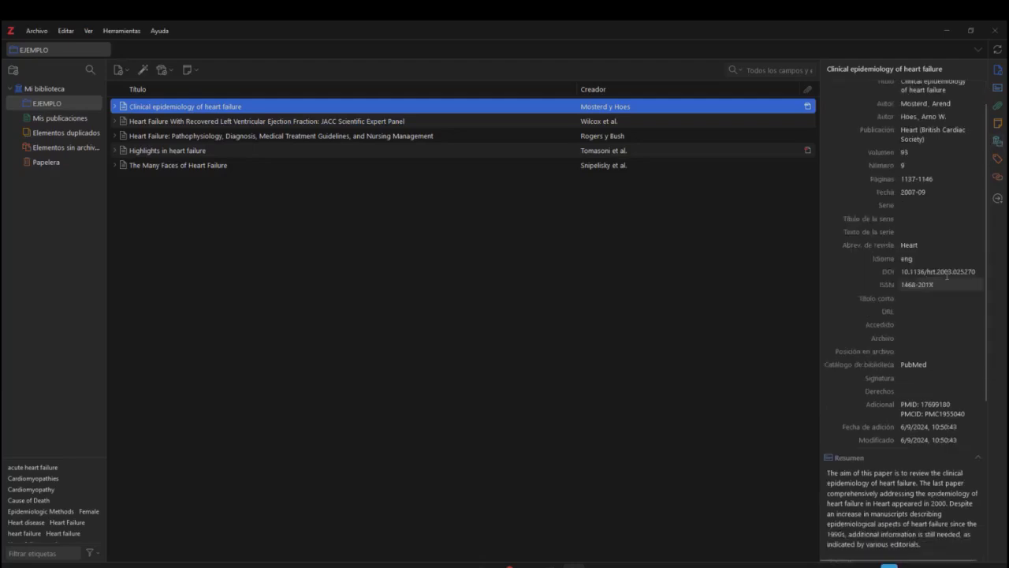
scroll(948, 276, up, 3)
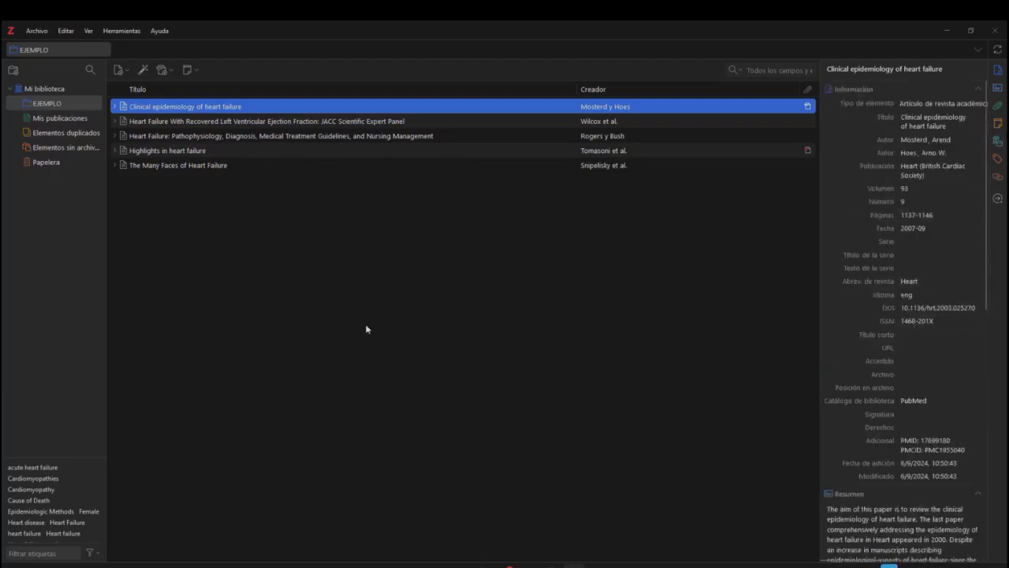
Switch to the browser and look back through the PubMed heart failure results to the first articles
click(482, 565)
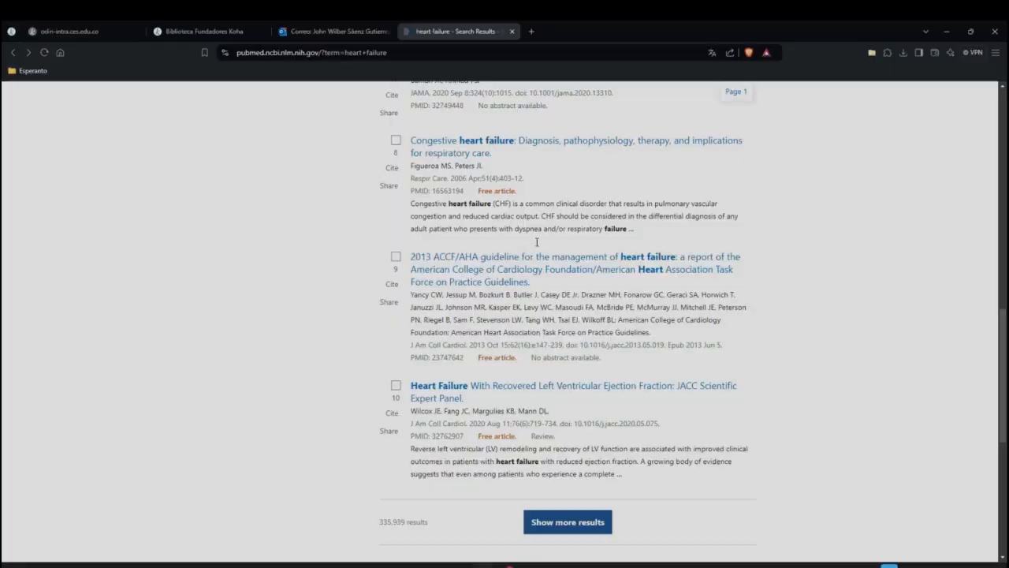
scroll(585, 336, up, 5)
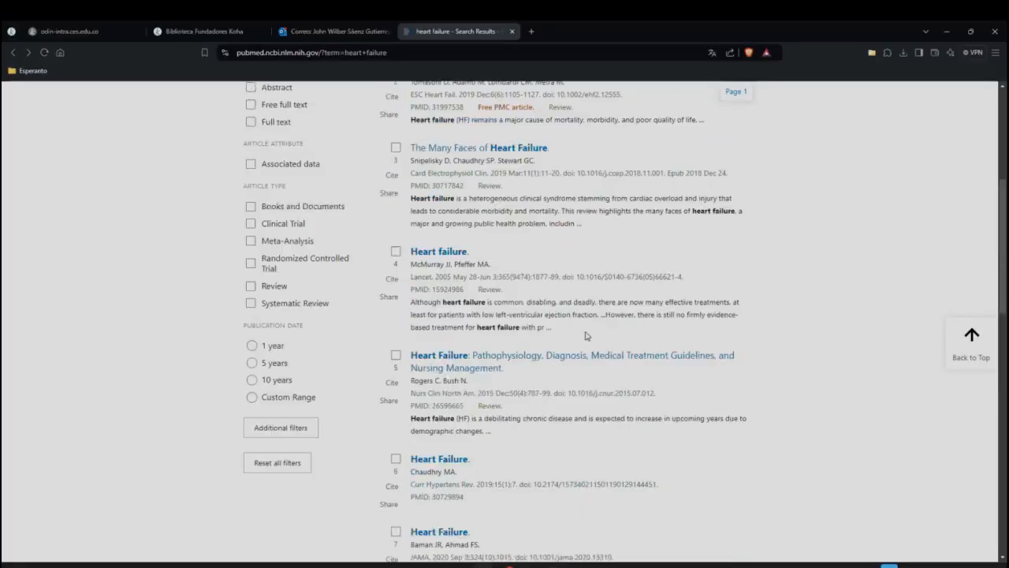
scroll(585, 336, up, 5)
scroll(585, 336, down, 2)
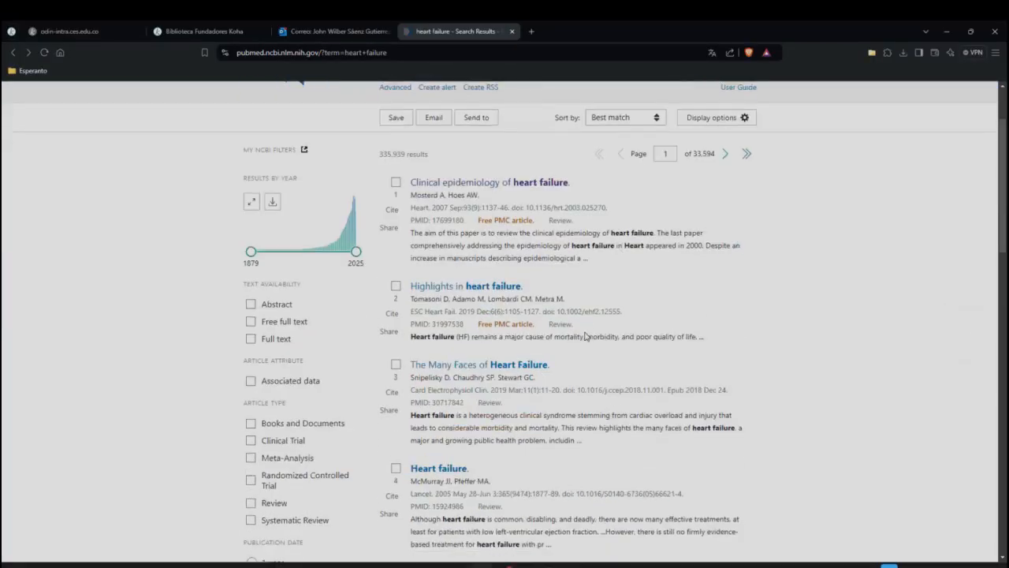
scroll(585, 336, up, 2)
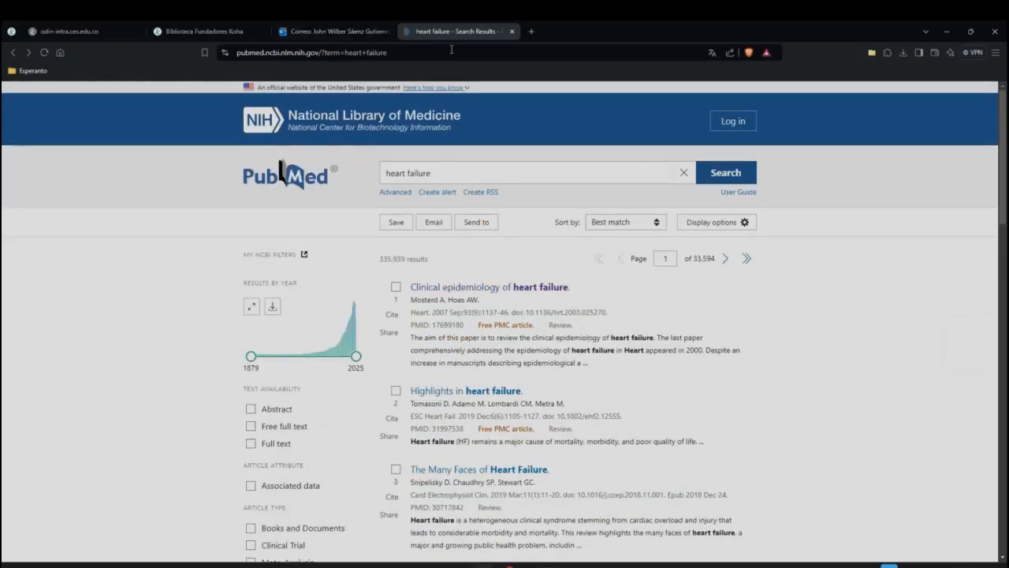
Search the web for "oms" in a new tab and open the World Health Organization website
click(531, 32)
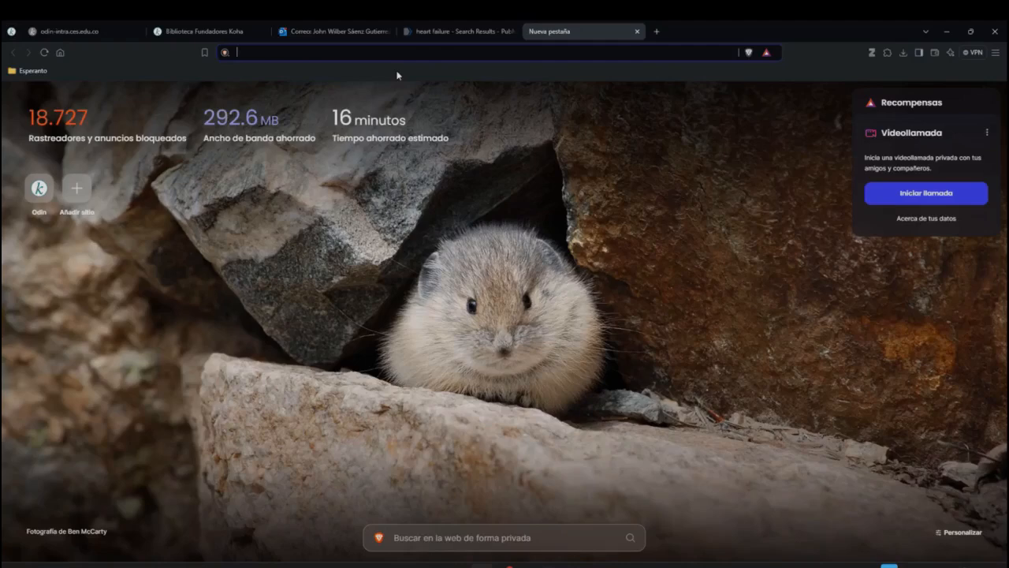
text(oms)
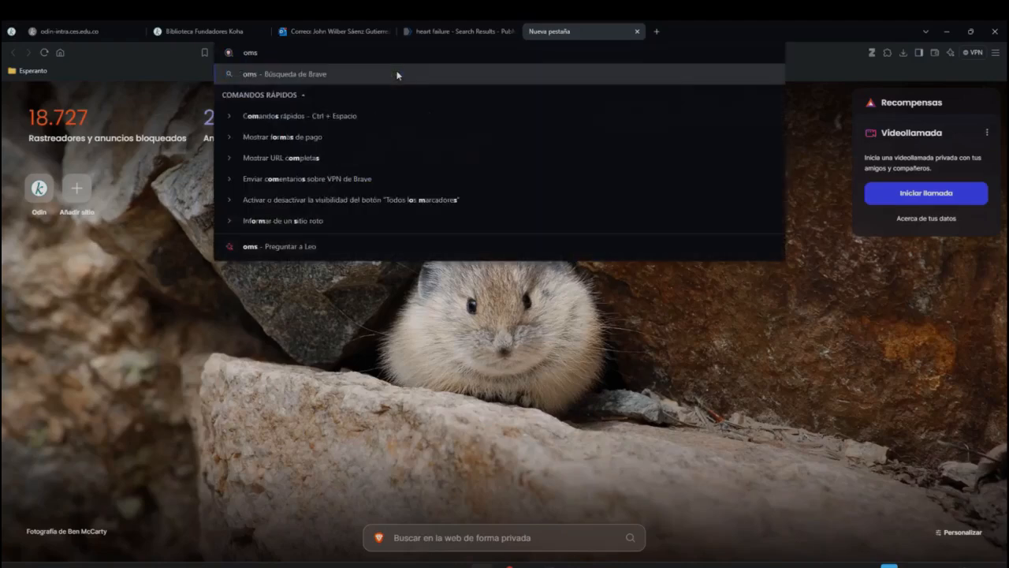
key(Return)
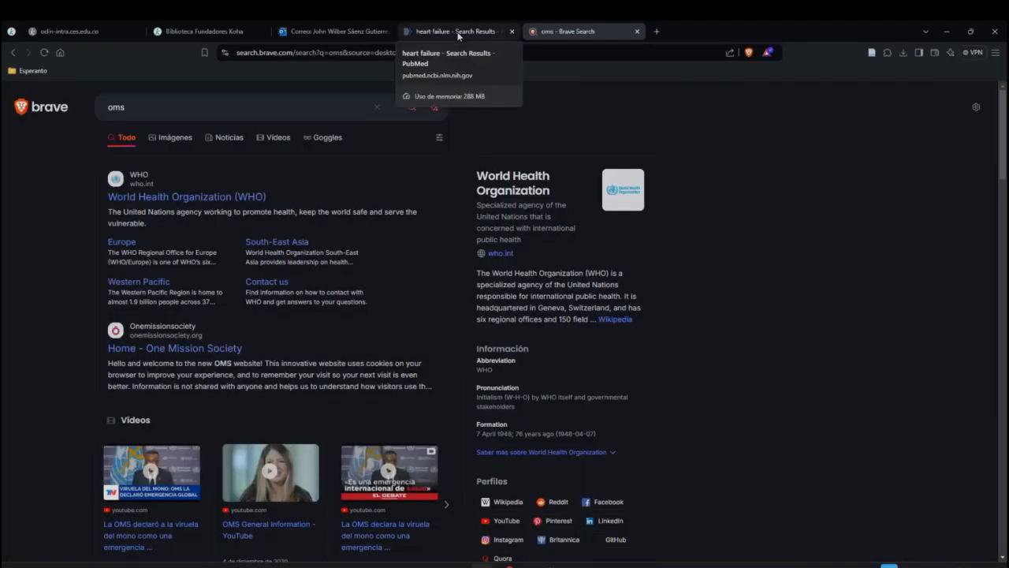
click(198, 198)
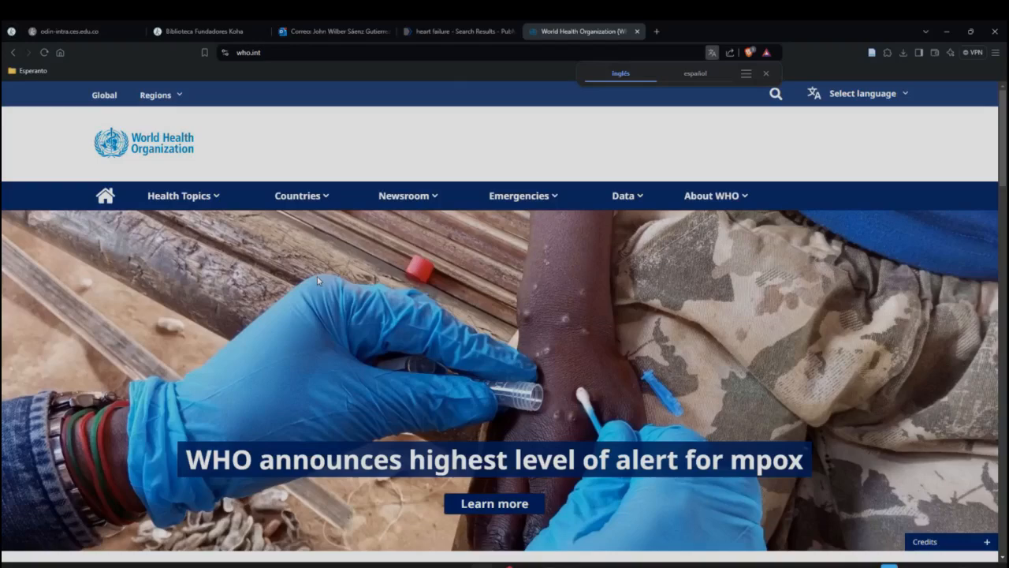
Open the news release "First phase of polio campaign concludes successfully in Gaza" from the WHO latest news
scroll(317, 280, down, 5)
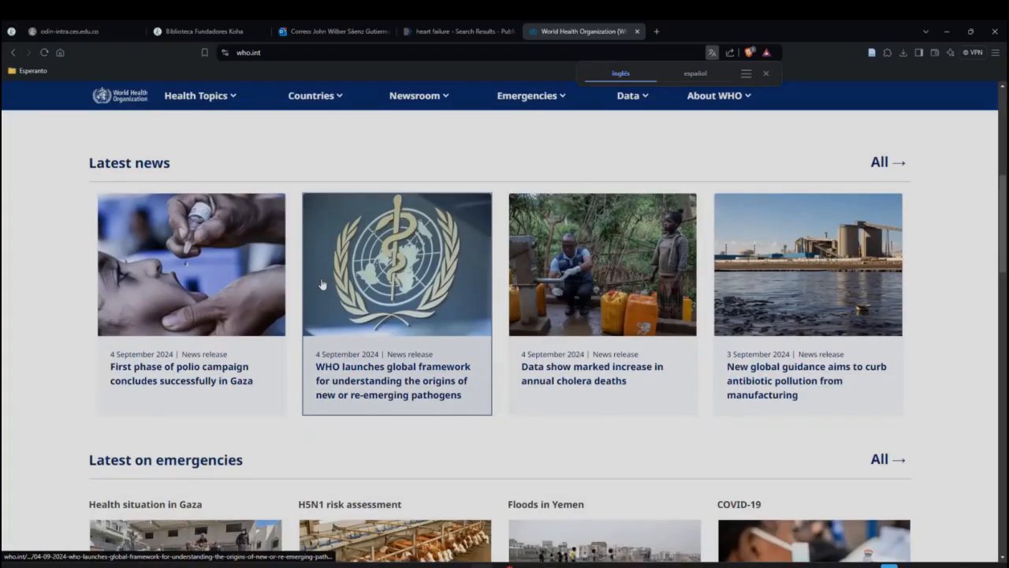
scroll(322, 284, down, 1)
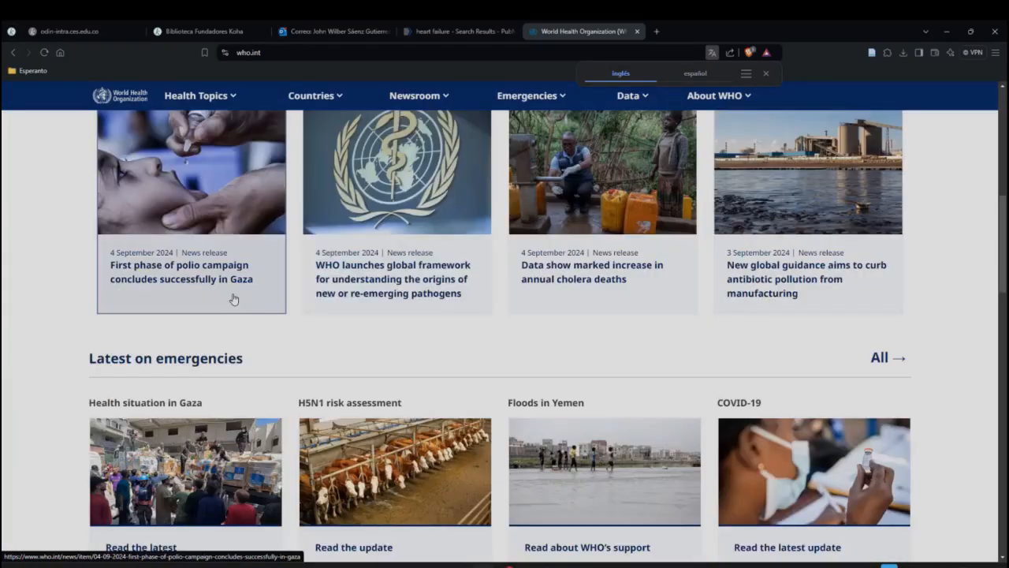
click(180, 272)
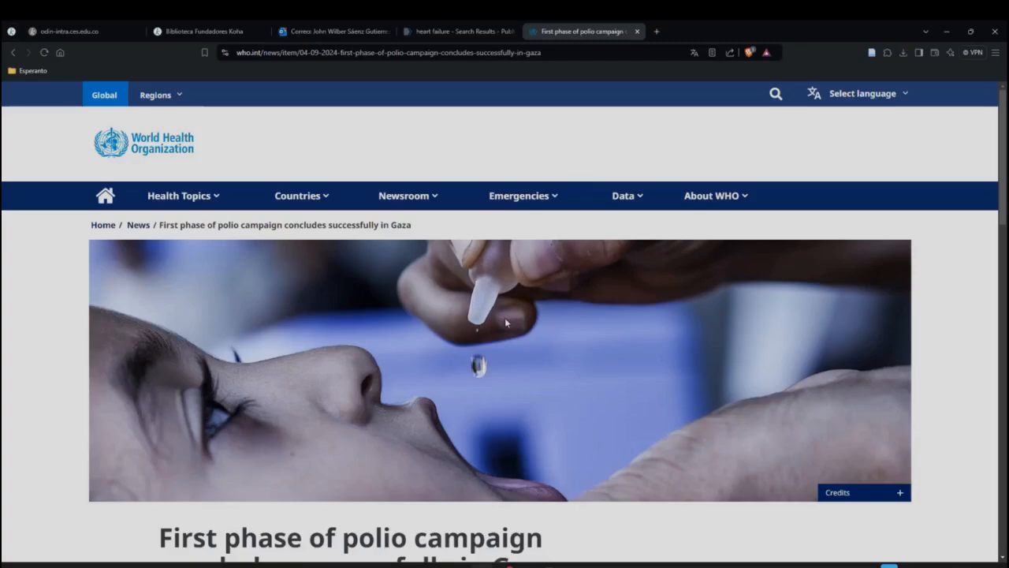
Save the WHO polio campaign page to the EJEMPLO collection with the Zotero connector and view its record in Zotero
scroll(505, 323, down, 3)
scroll(785, 124, up, 2)
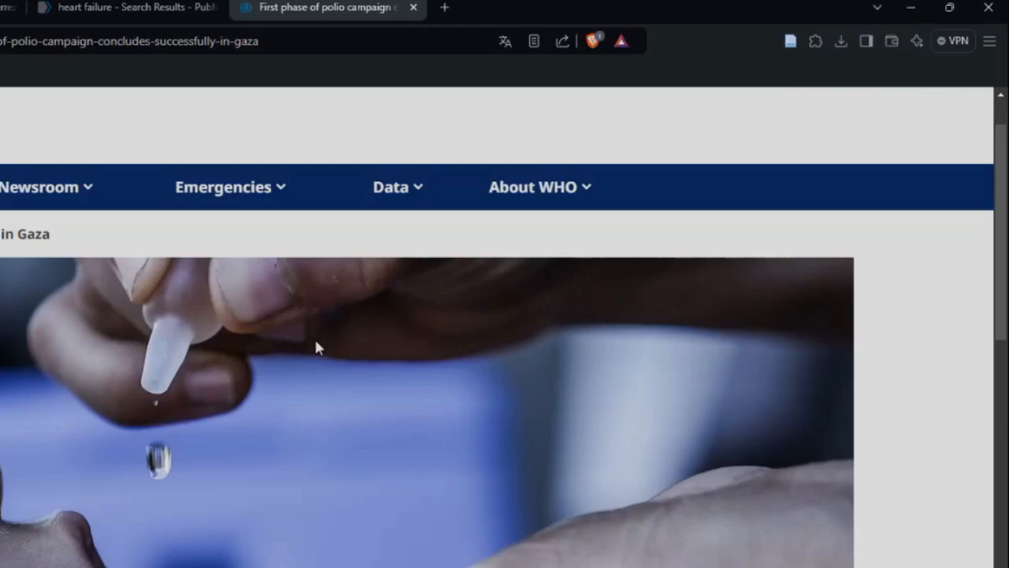
scroll(316, 347, down, 3)
scroll(331, 347, up, 4)
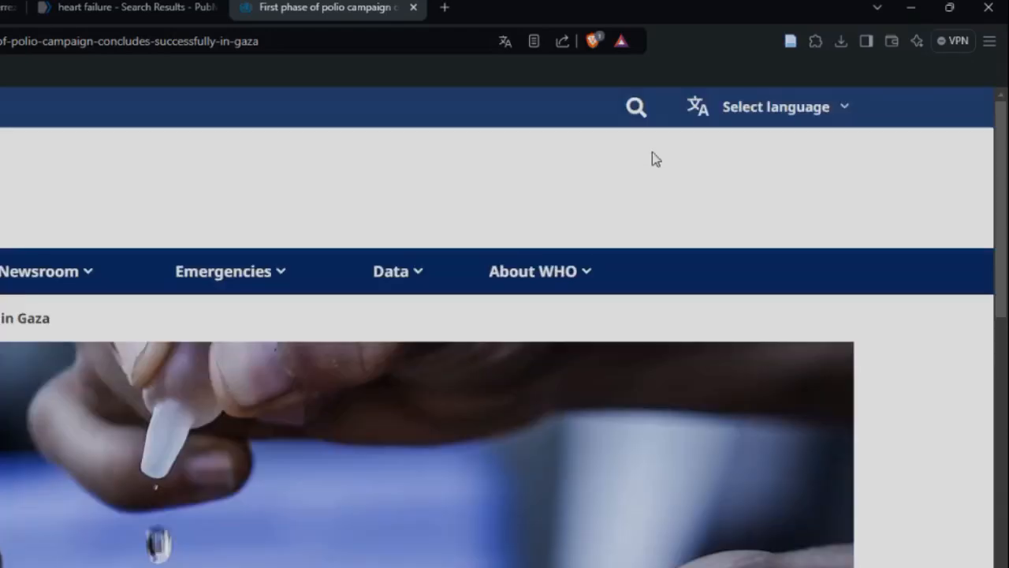
click(791, 44)
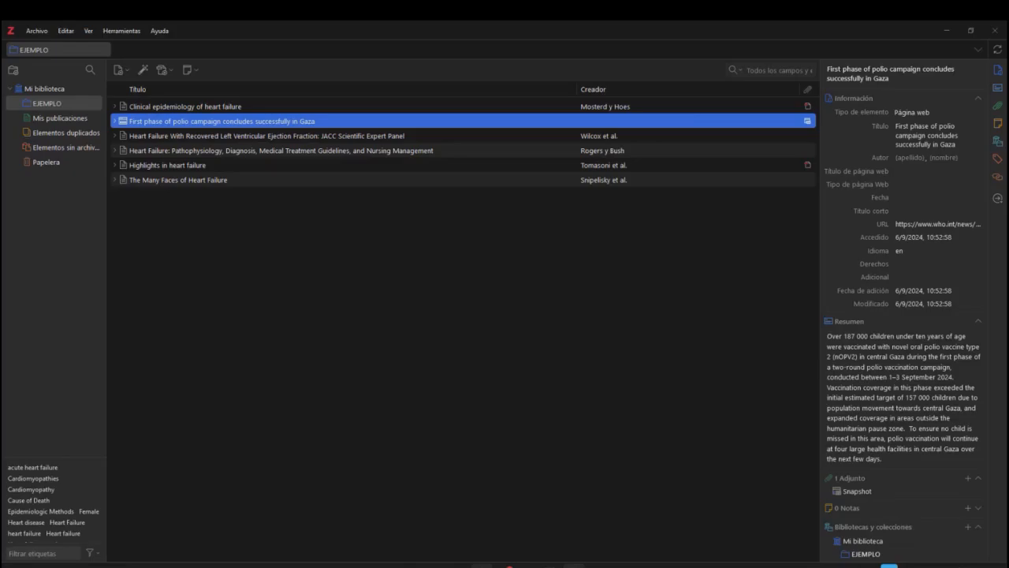
Return to the browser and read through the WHO polio article, checking its heading, body text and closing notes for an author
click(482, 566)
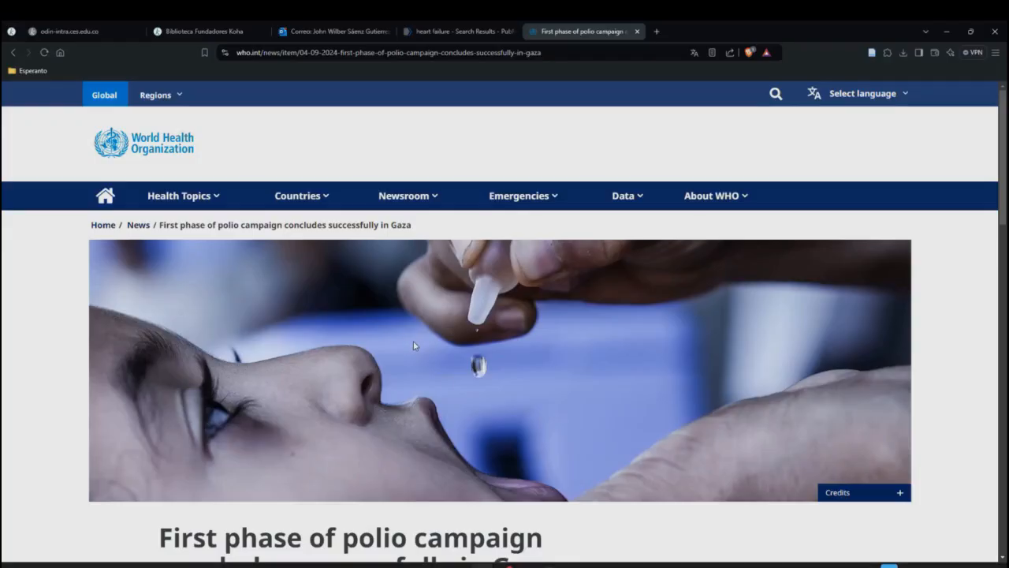
scroll(413, 341, down, 3)
scroll(415, 340, down, 3)
scroll(414, 341, up, 4)
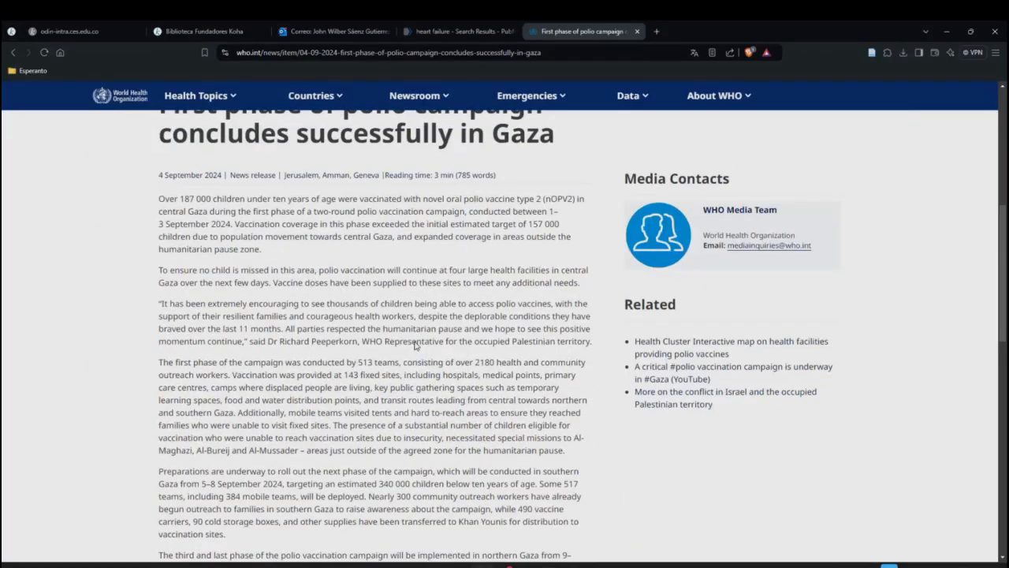
scroll(416, 347, down, 2)
scroll(416, 347, down, 1)
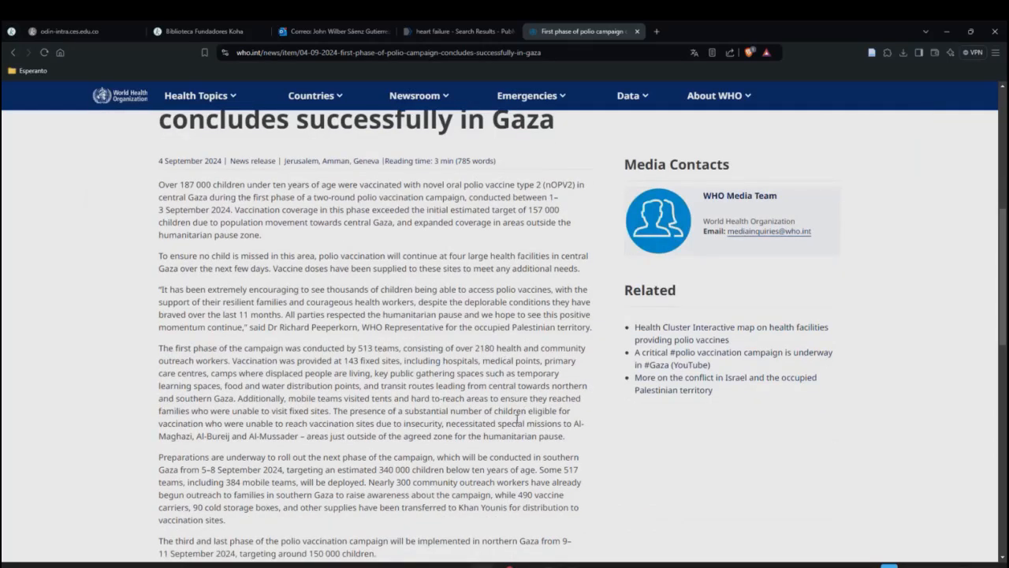
scroll(522, 411, down, 4)
scroll(516, 423, down, 1)
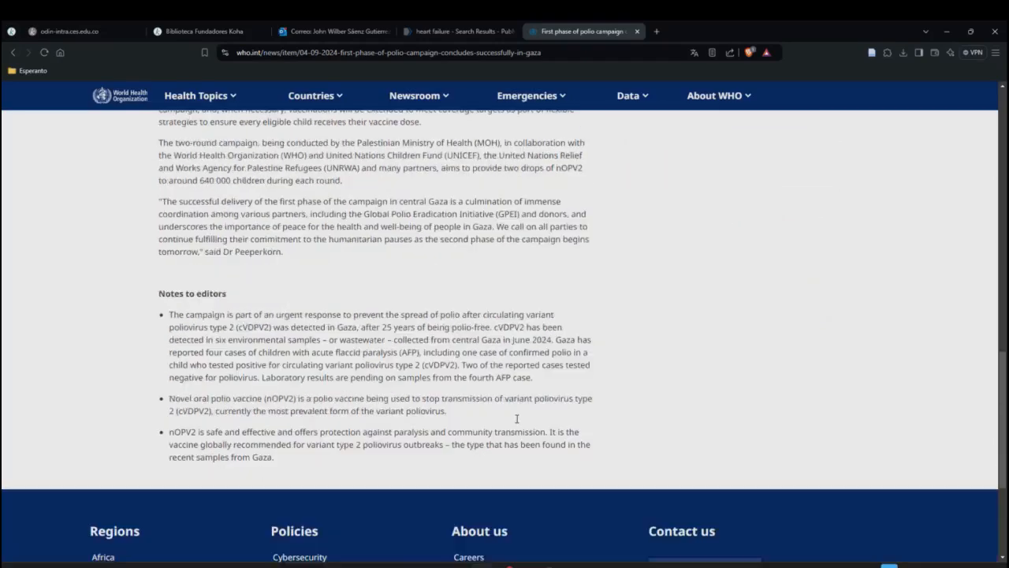
scroll(516, 424, up, 6)
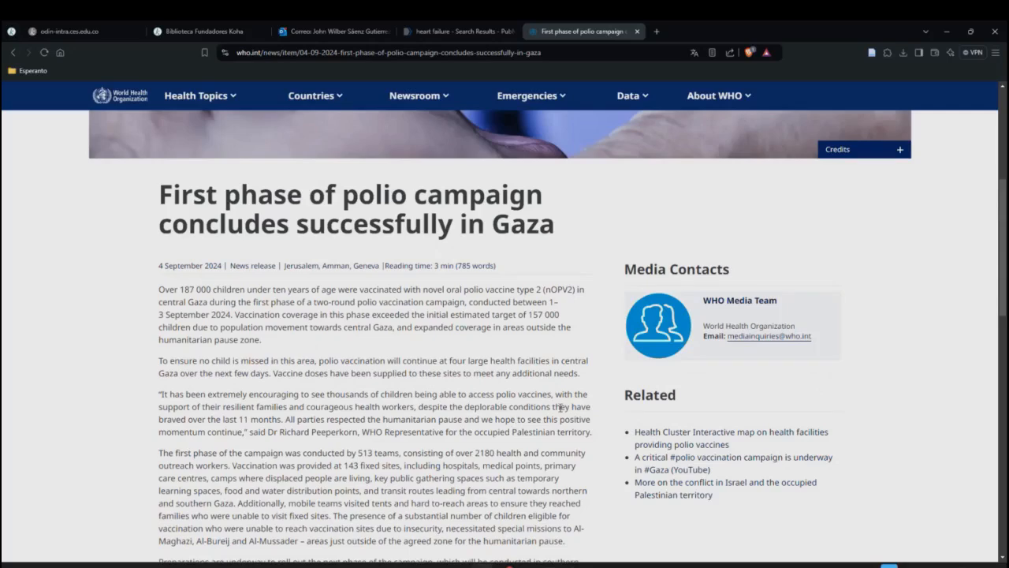
scroll(613, 350, up, 1)
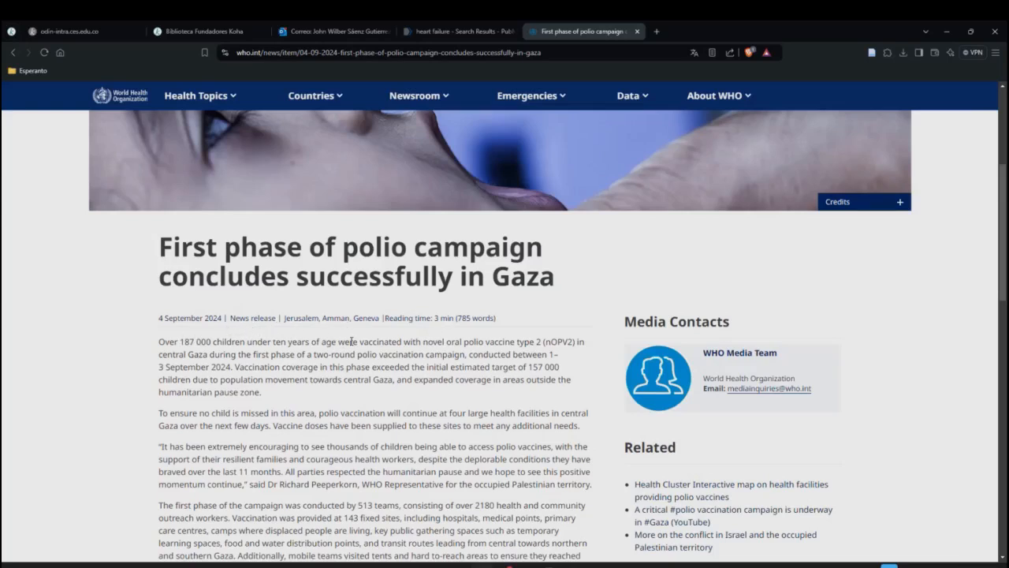
scroll(401, 352, down, 1)
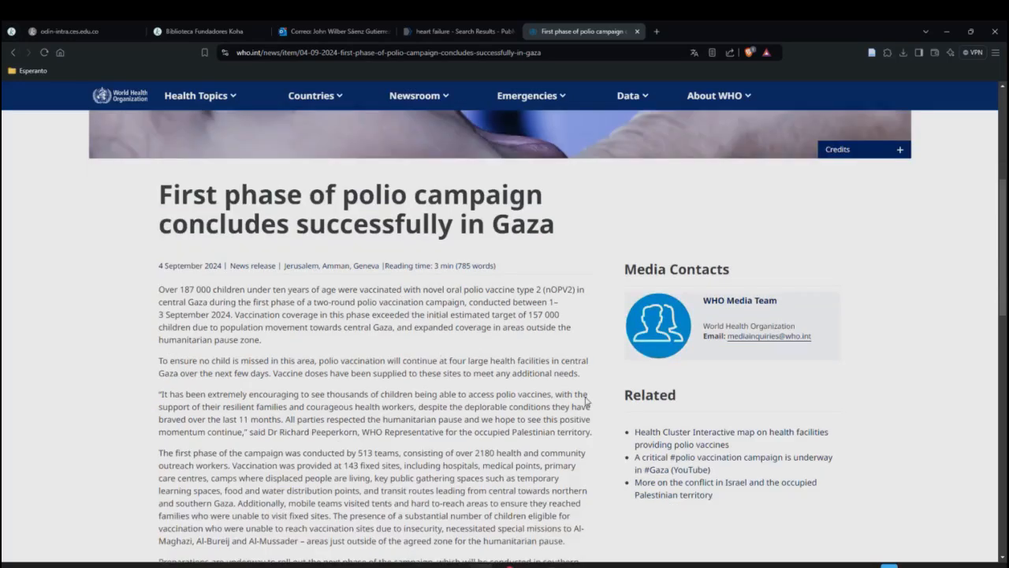
scroll(420, 365, up, 2)
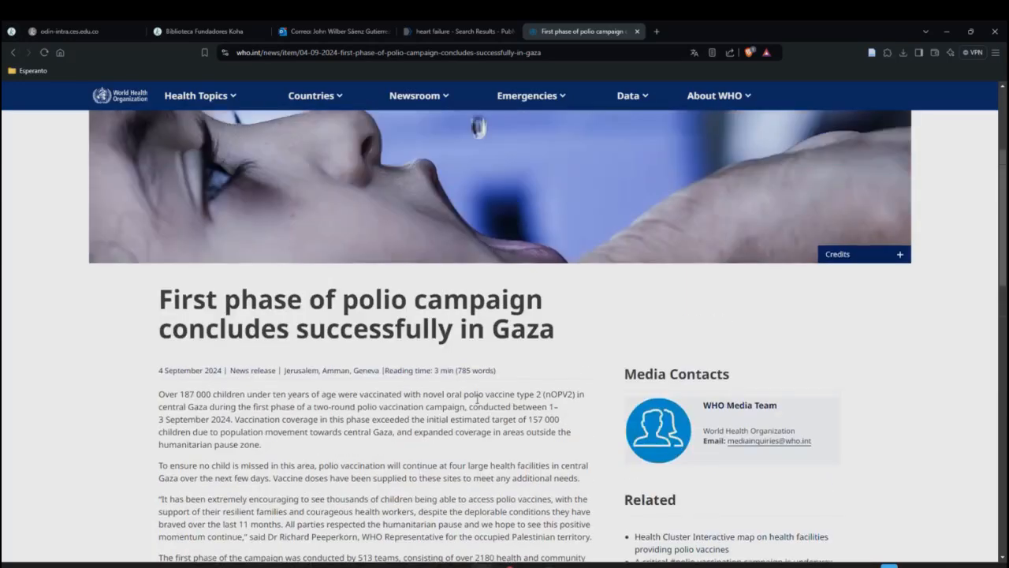
scroll(476, 400, up, 4)
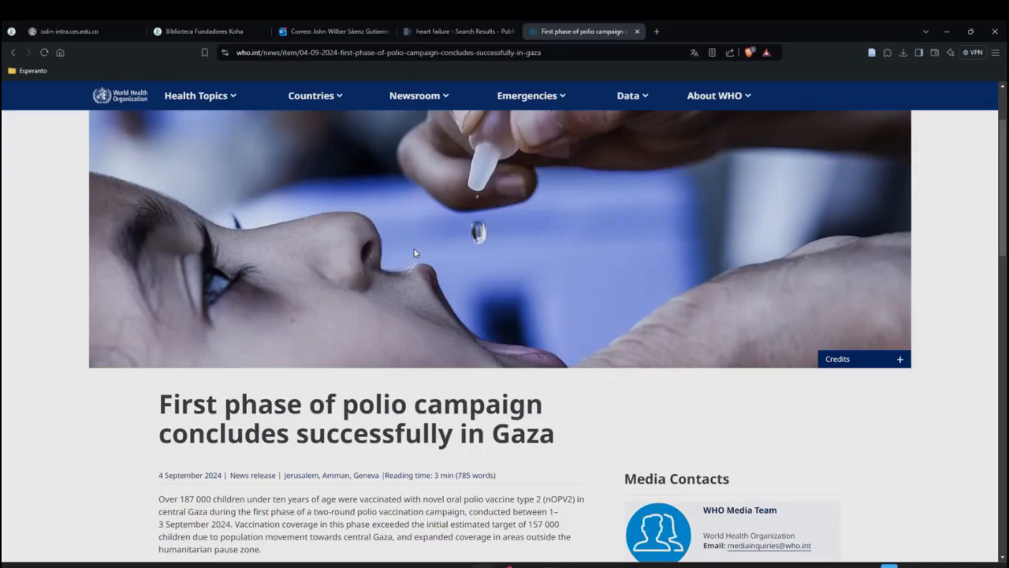
scroll(414, 249, up, 1)
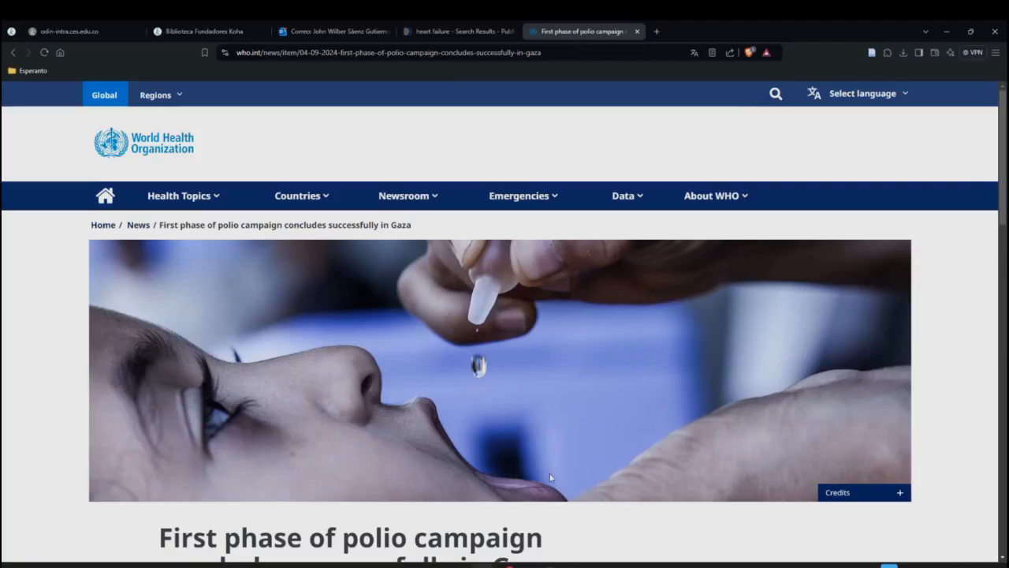
In Zotero, switch the polio web page's author to a single-field name and set it to OMS
click(574, 566)
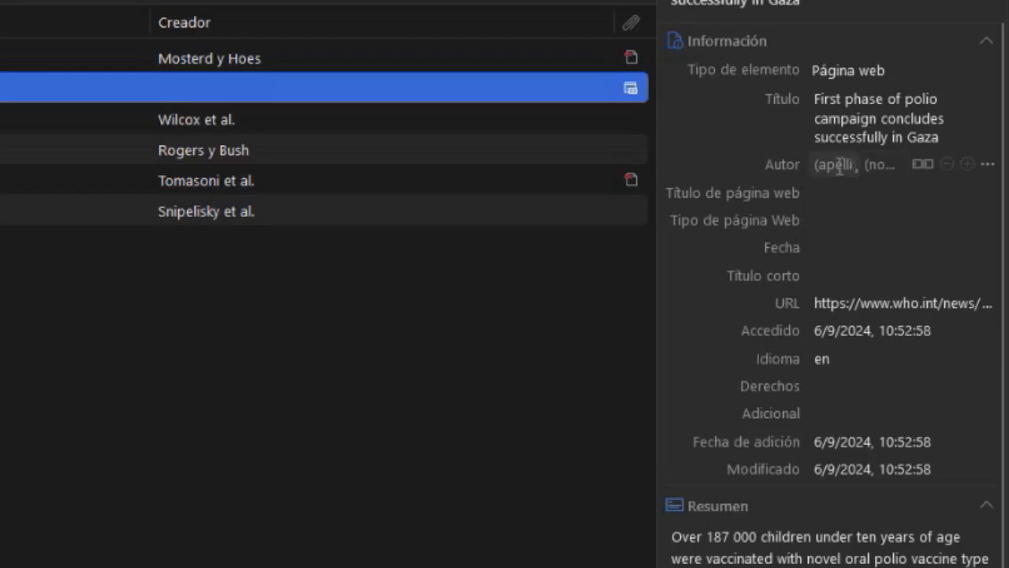
click(922, 163)
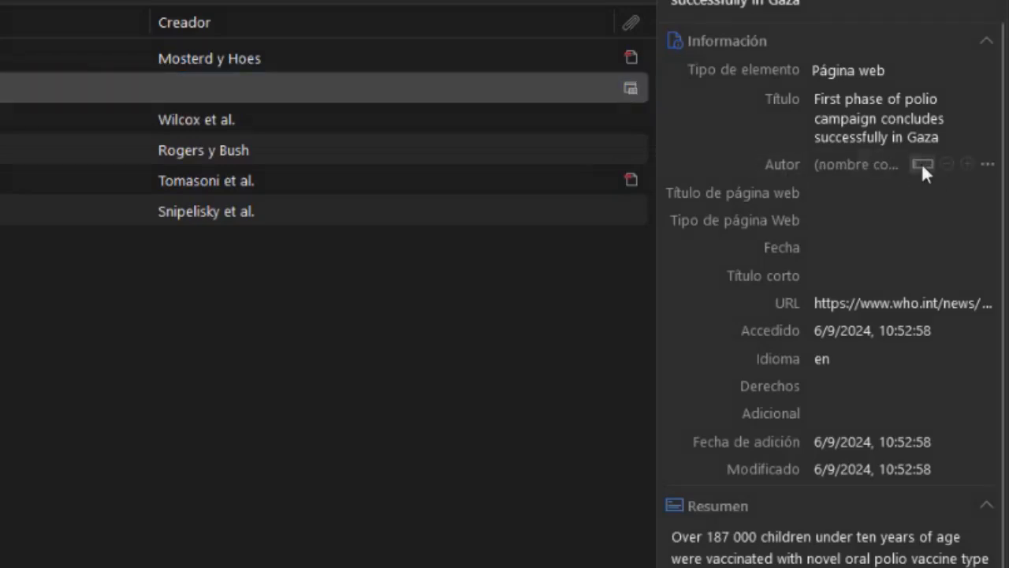
click(860, 168)
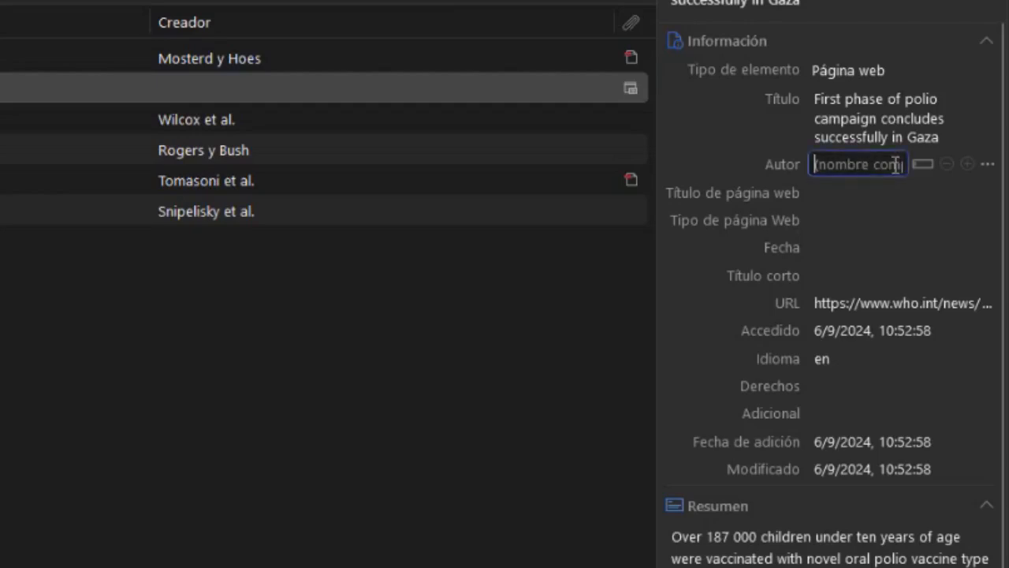
text(OMS)
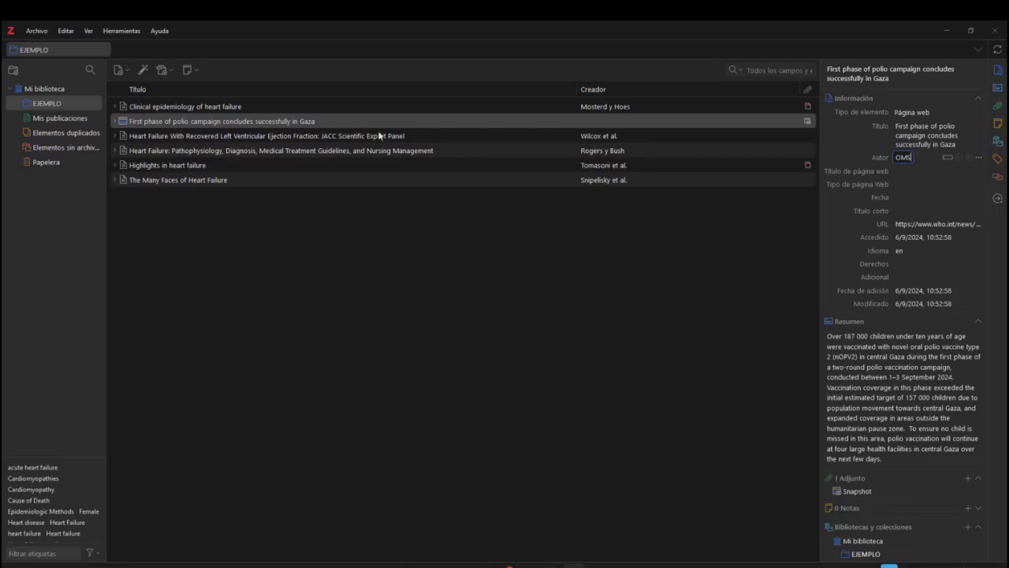
click(468, 126)
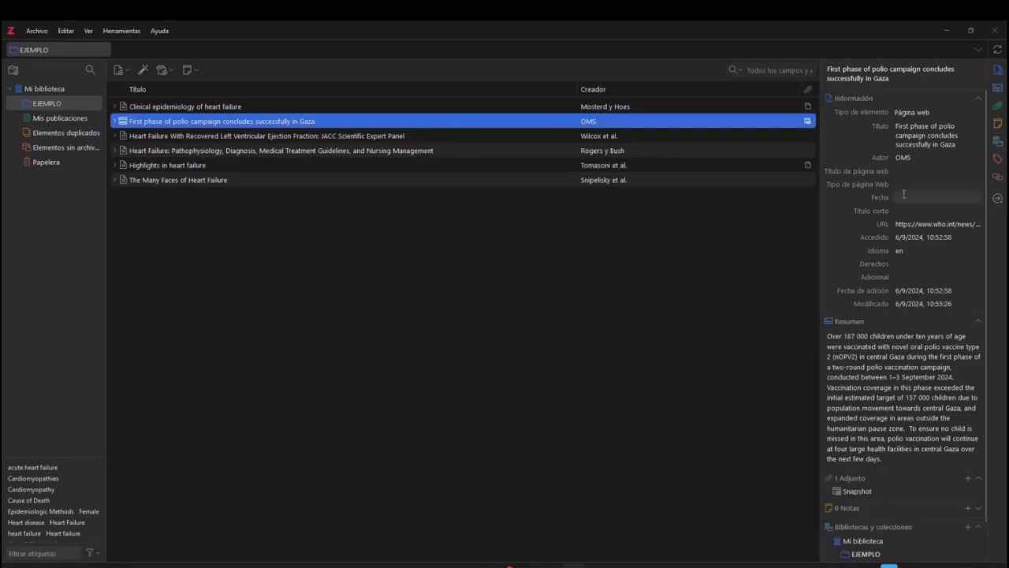
Return to the WHO polio article in the browser and check its heading, text and page footer for a publication date
click(483, 565)
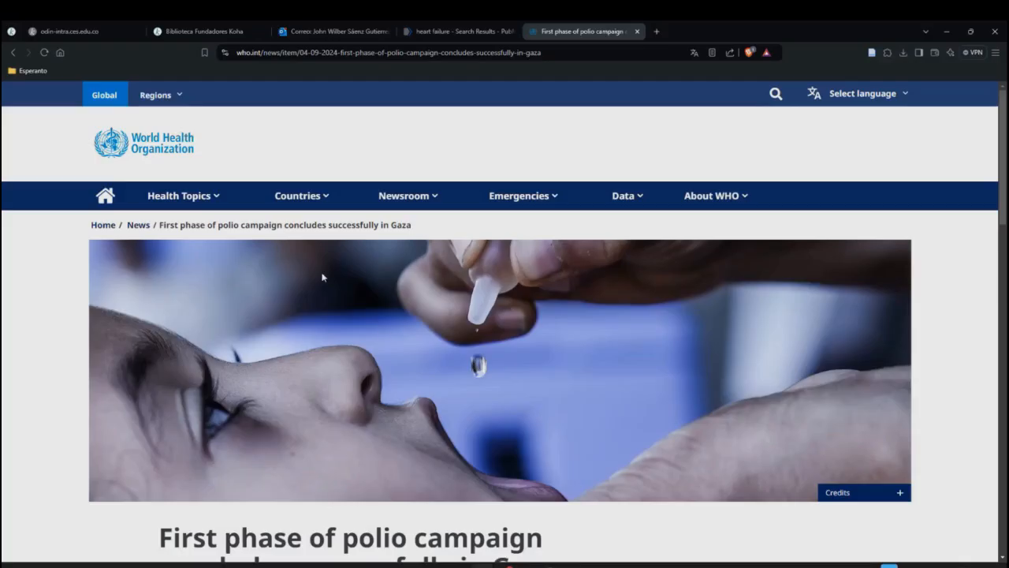
scroll(396, 282, down, 5)
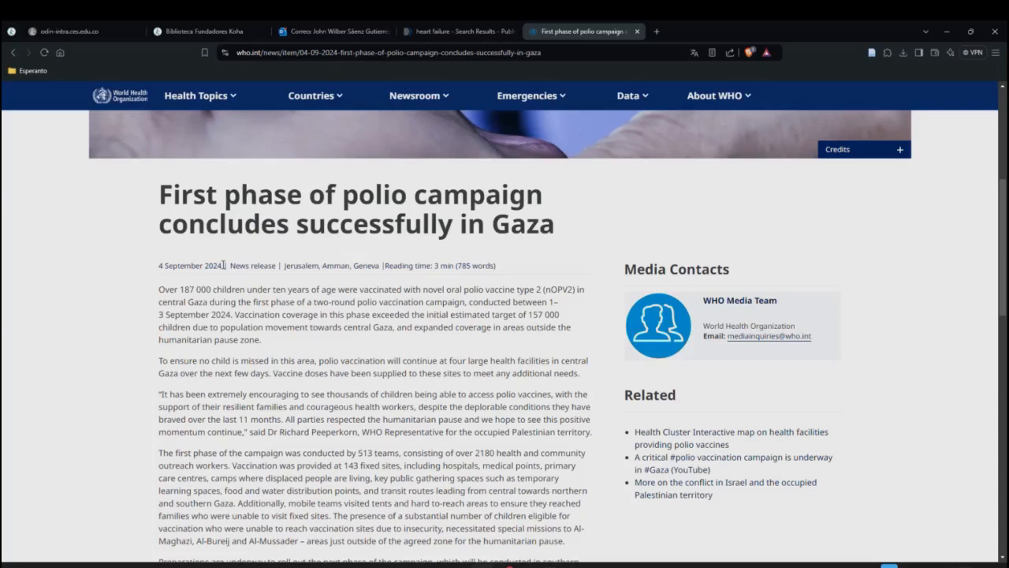
drag(224, 265, 204, 266)
scroll(238, 251, down, 2)
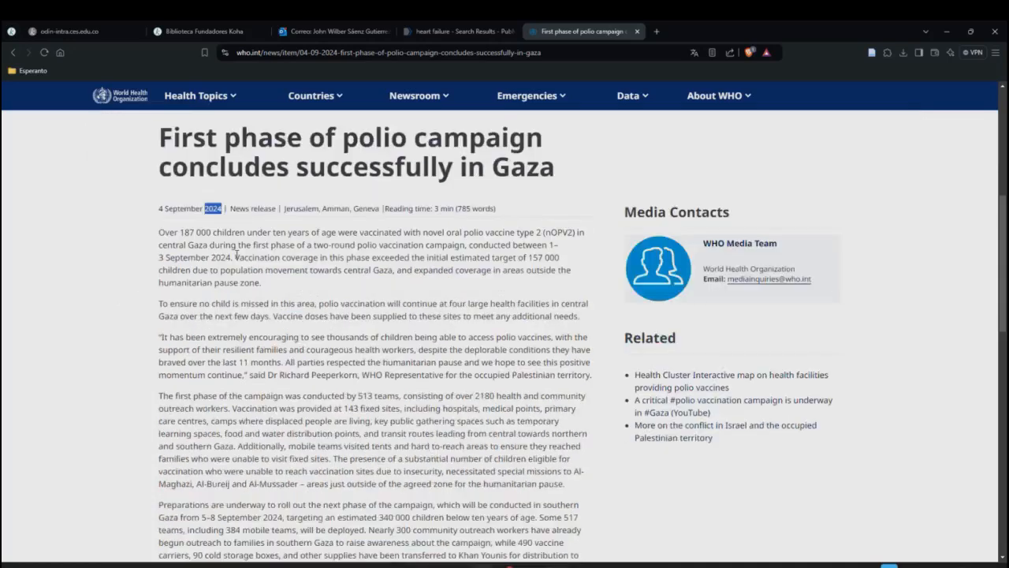
scroll(237, 257, up, 2)
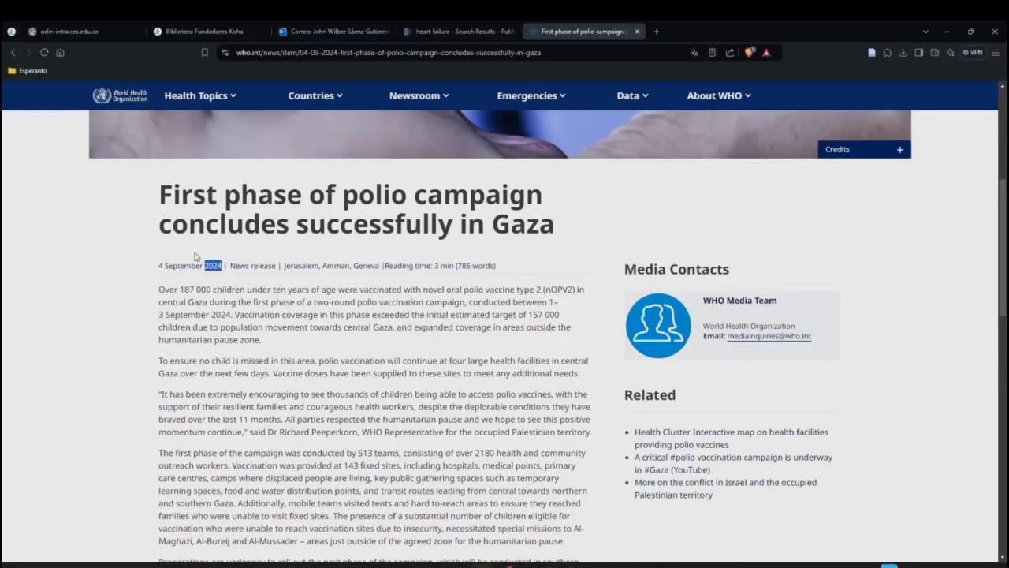
scroll(294, 352, down, 3)
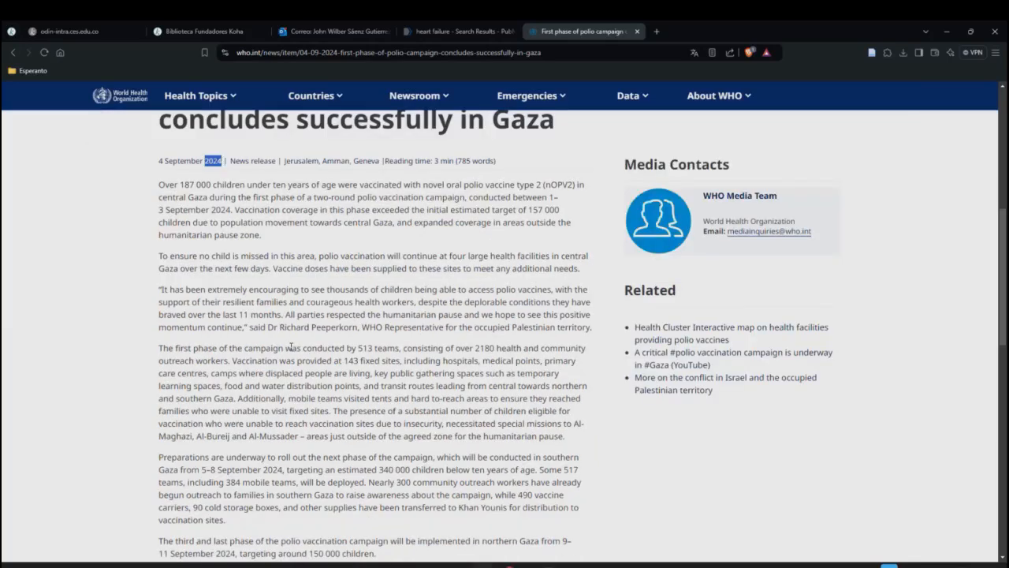
scroll(294, 351, down, 2)
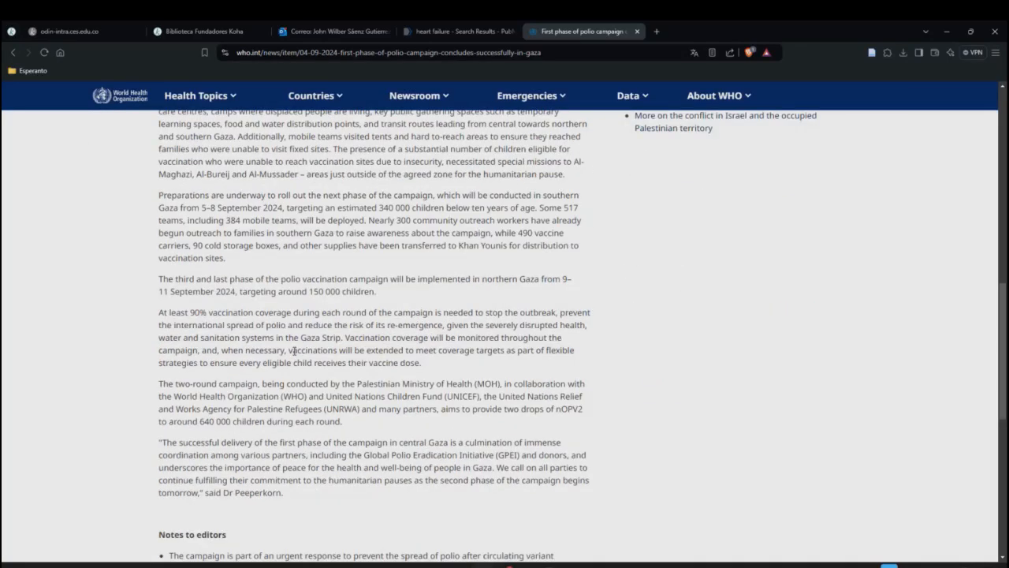
scroll(294, 352, down, 8)
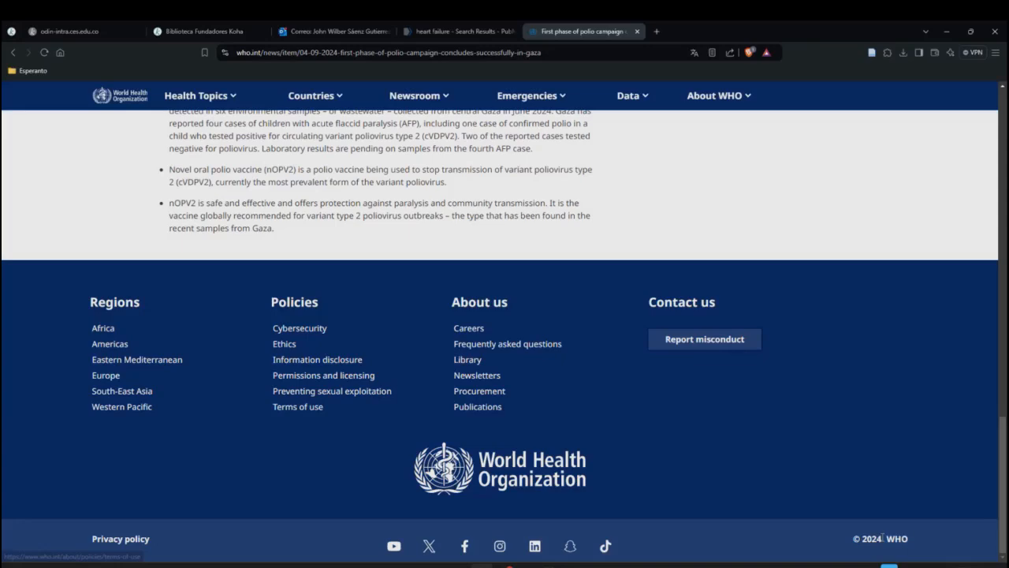
scroll(528, 484, up, 5)
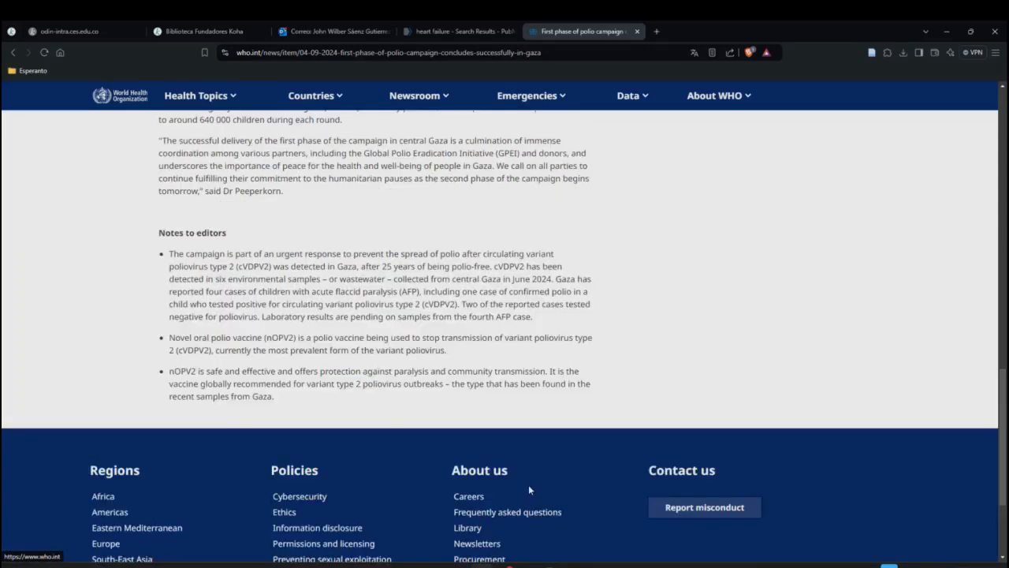
scroll(531, 486, up, 10)
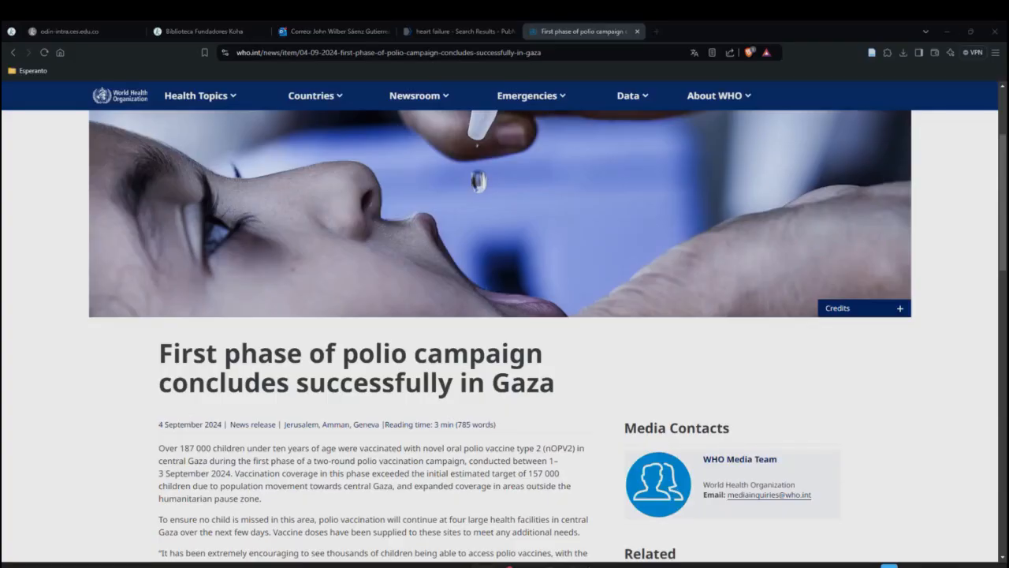
In Zotero, set the polio web page's date to 2024 and compare its record with the Clinical epidemiology of heart failure article
key(alt+Tab)
click(908, 198)
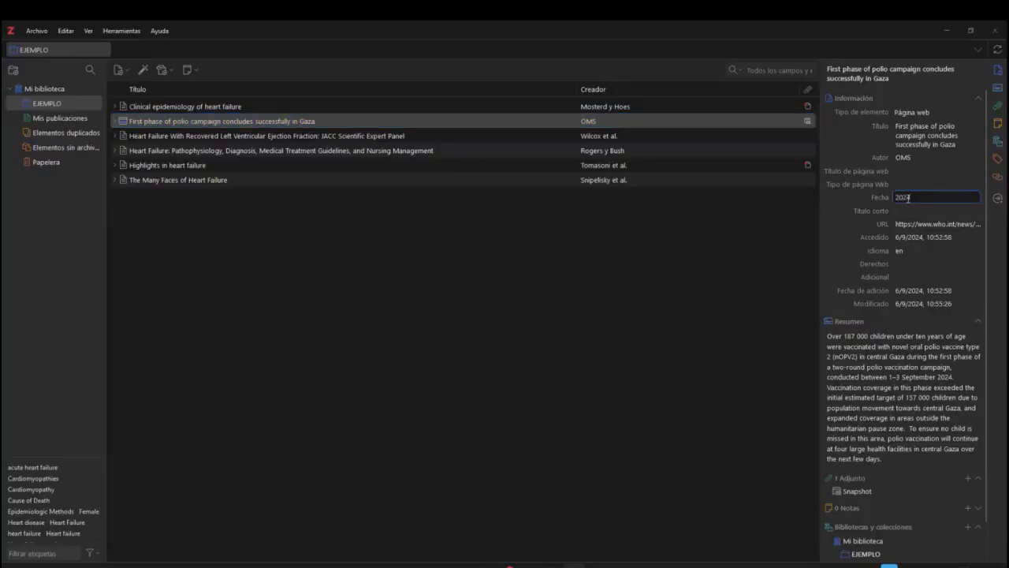
text(2024)
click(755, 266)
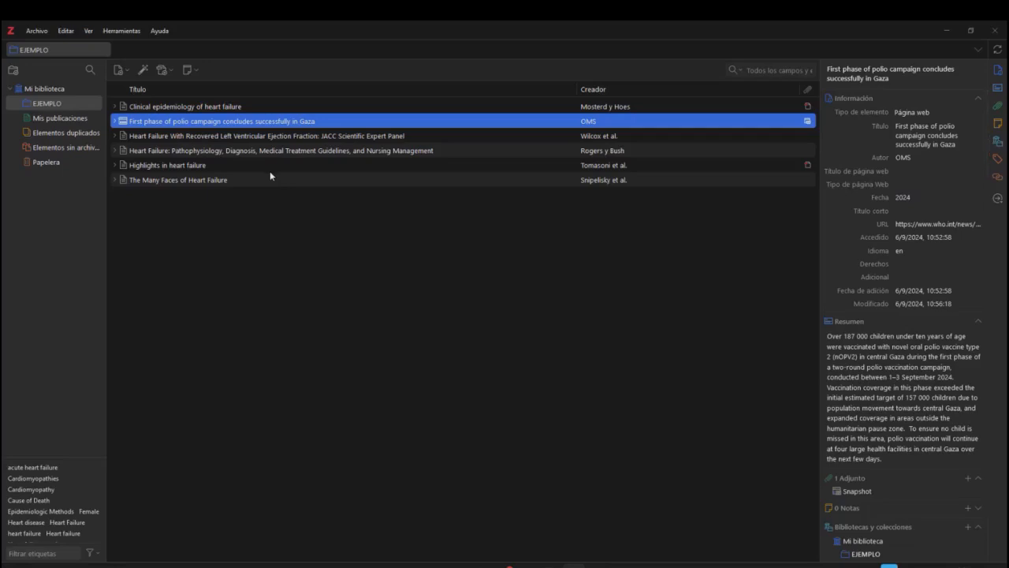
click(174, 108)
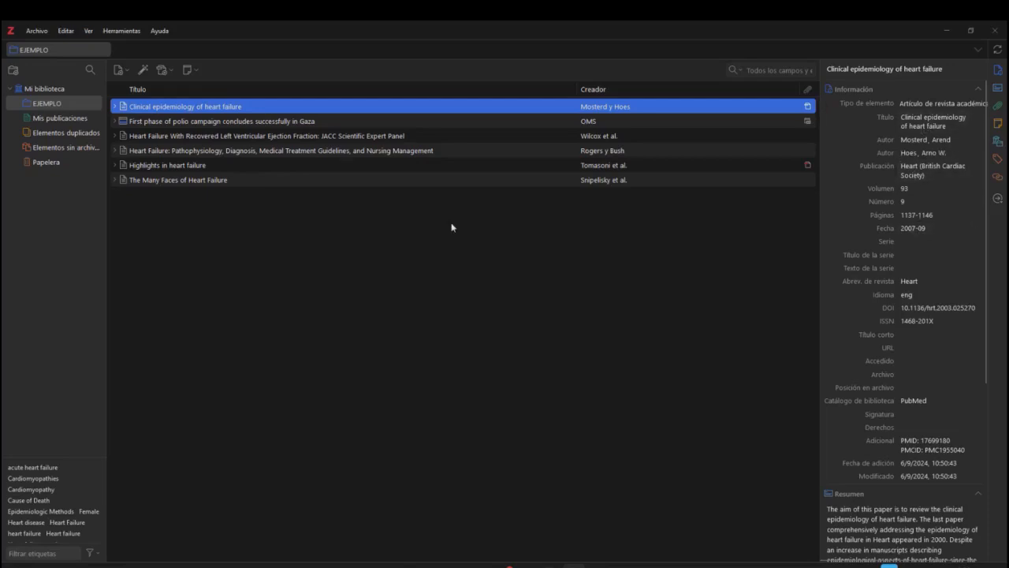
click(227, 126)
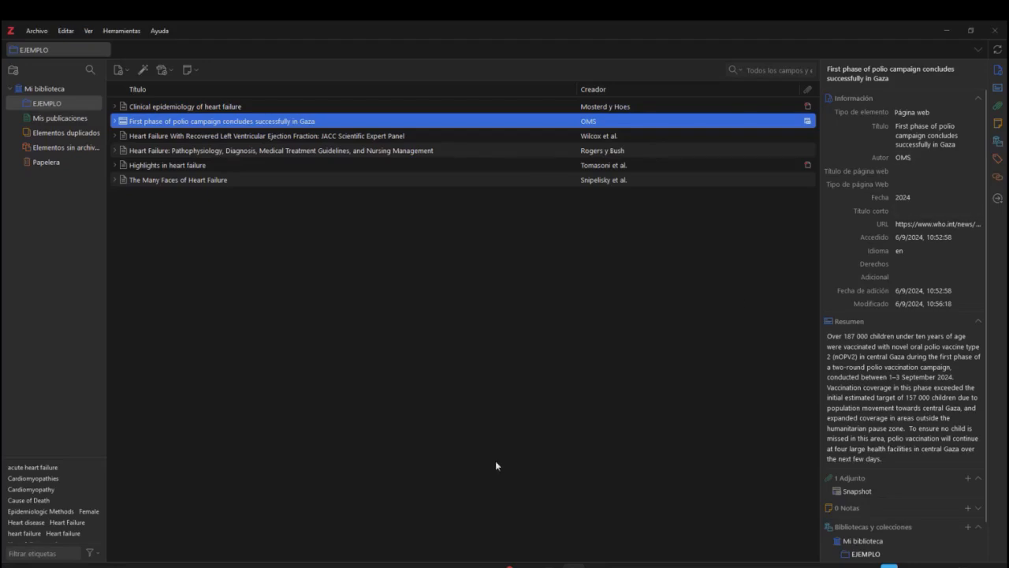
Return to the browser, close the PubMed heart failure search results and open a new blank tab
click(482, 561)
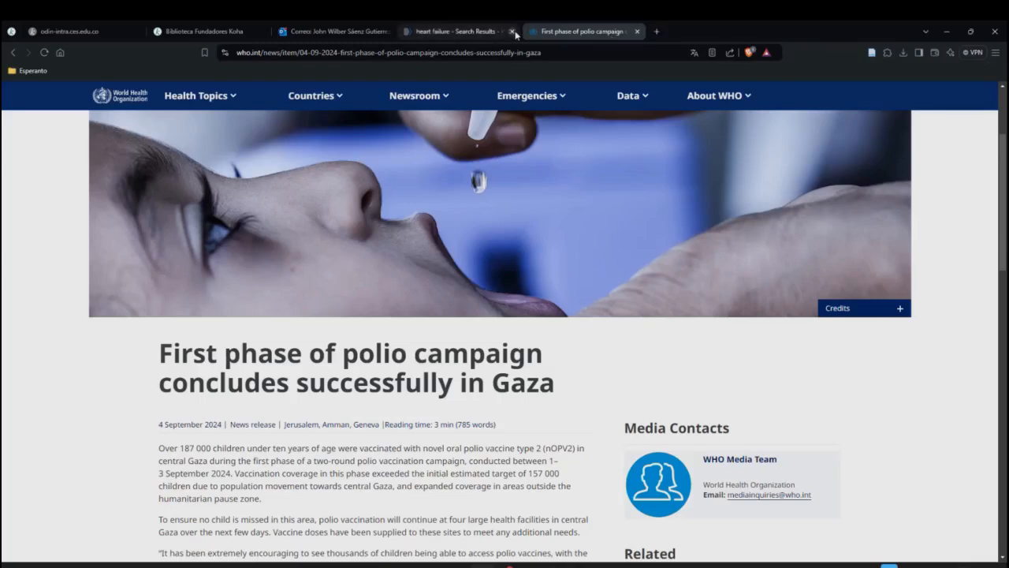
click(513, 32)
click(529, 33)
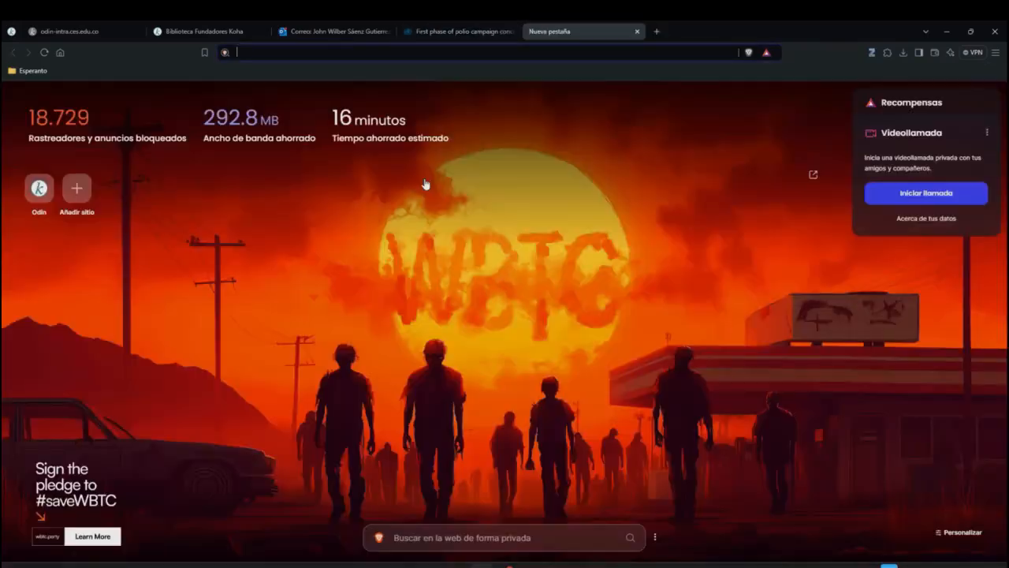
click(638, 33)
key(ctrl+t)
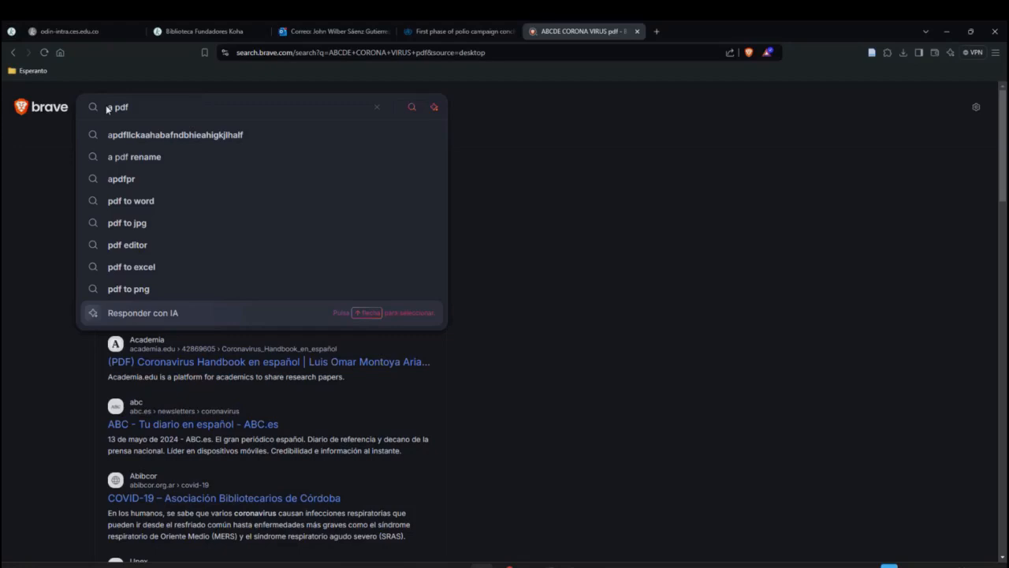
Search the web for "abec nuevo corona virus pdf" and open Minsalud's abece-coronavirus.pdf
text(bcd)
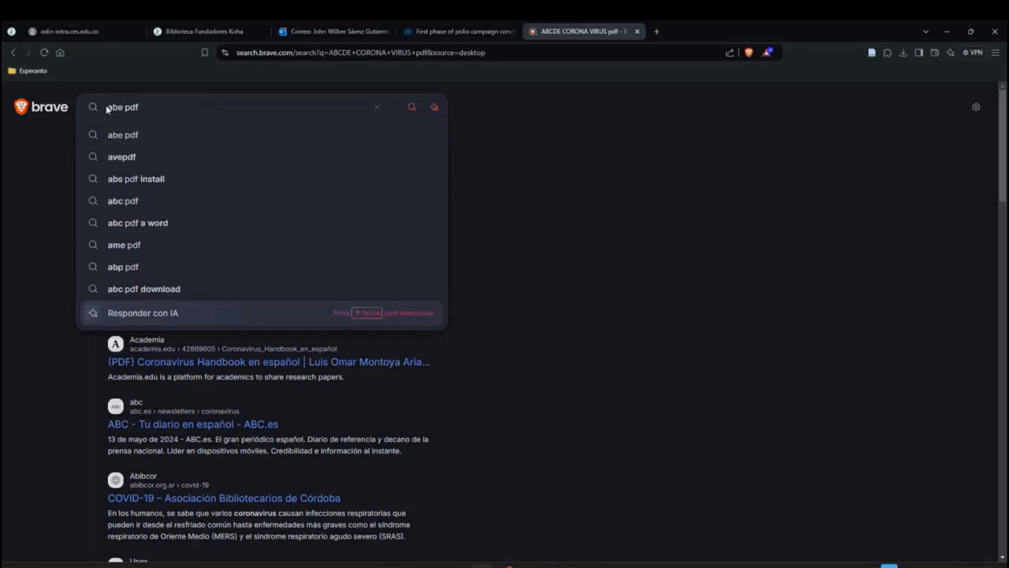
key(BackSpace)
text(c)
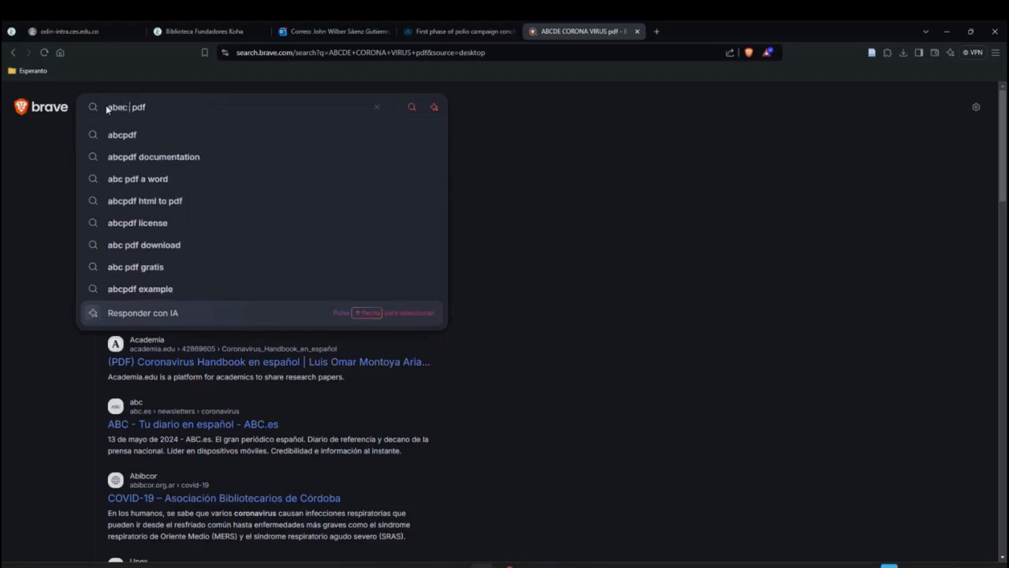
text( nuevo cor)
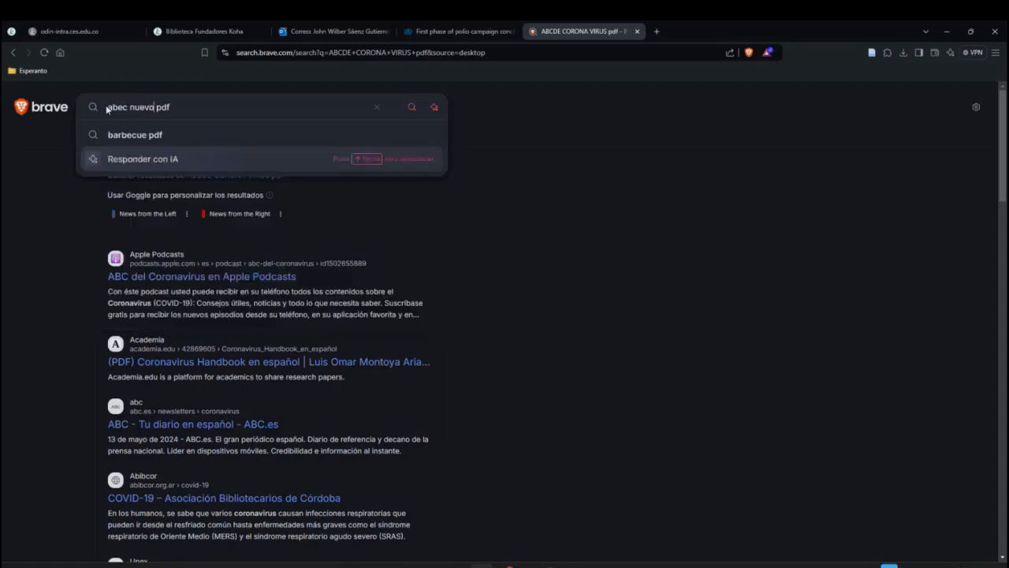
text(ona virus)
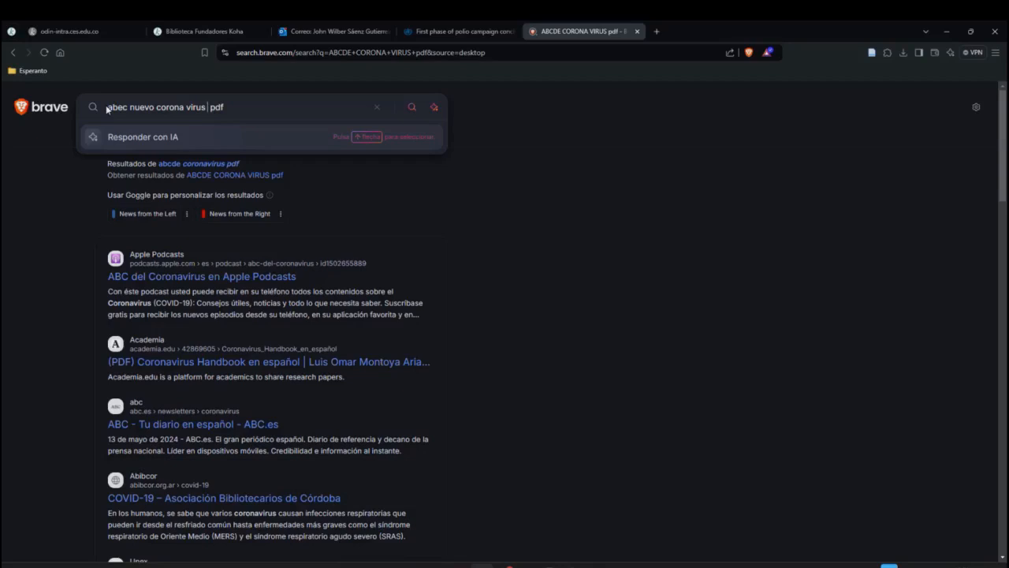
key(Return)
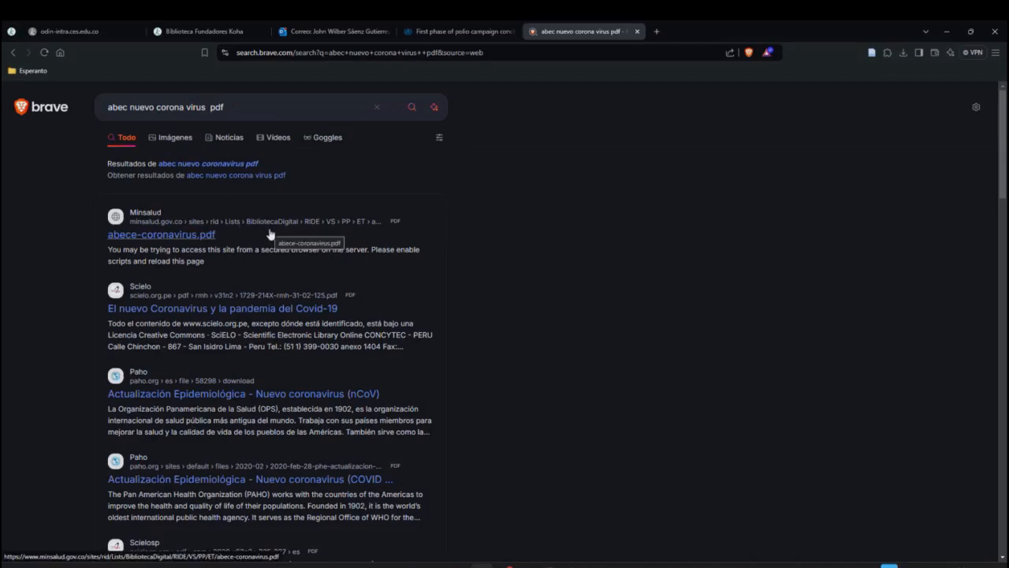
click(176, 242)
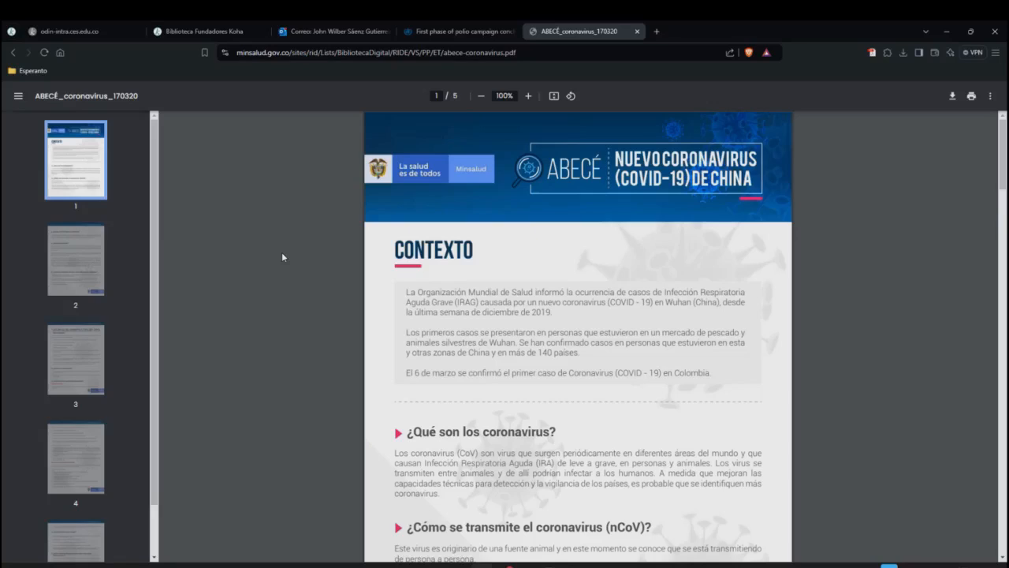
Try to save the ABECÉ coronavirus PDF to EJEMPLO with the Zotero connector, check the collection in Zotero and return to the browser
scroll(606, 329, down, 2)
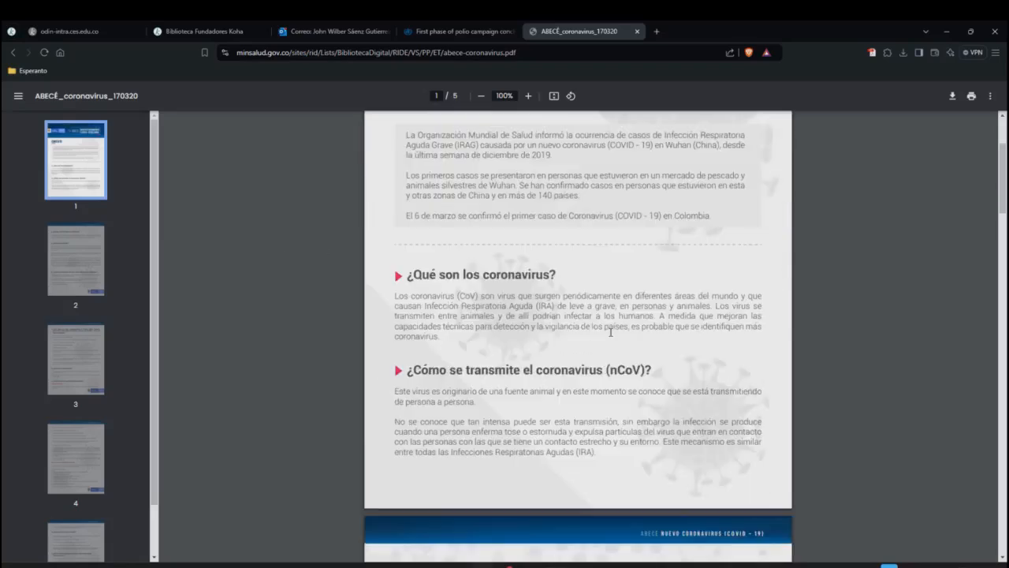
scroll(555, 226, up, 2)
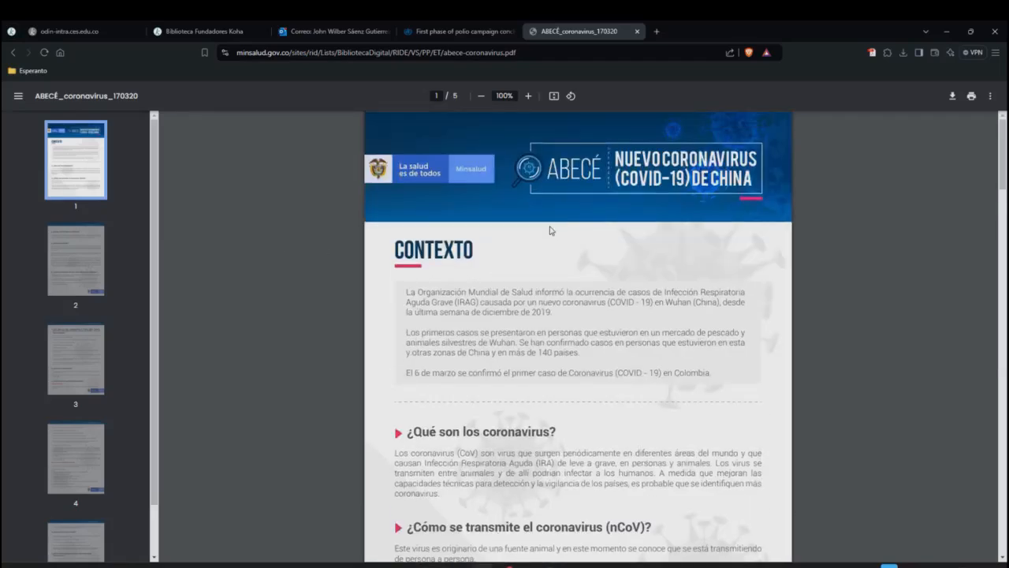
scroll(529, 279, down, 1)
scroll(529, 279, up, 1)
click(872, 53)
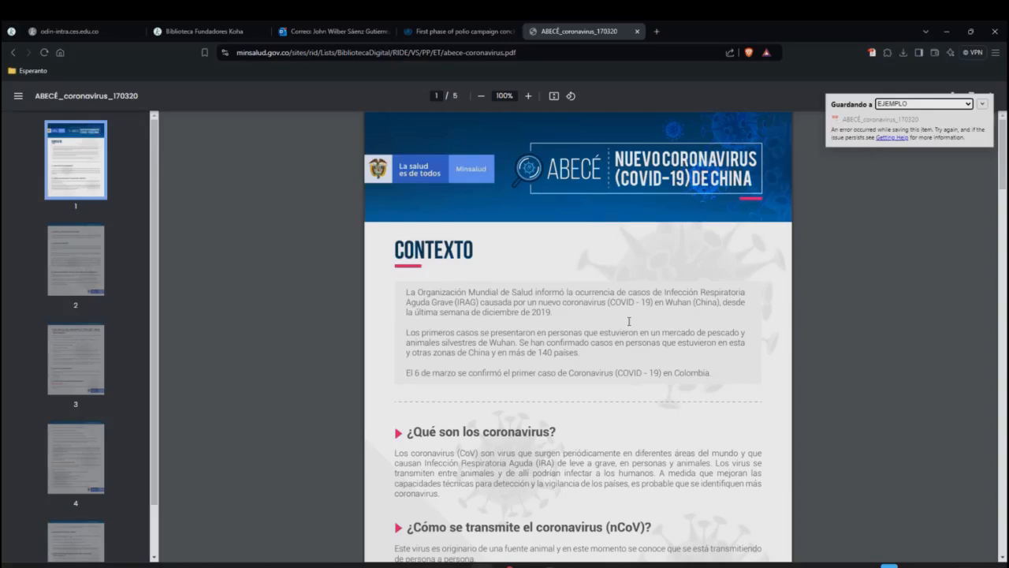
key(alt+Tab)
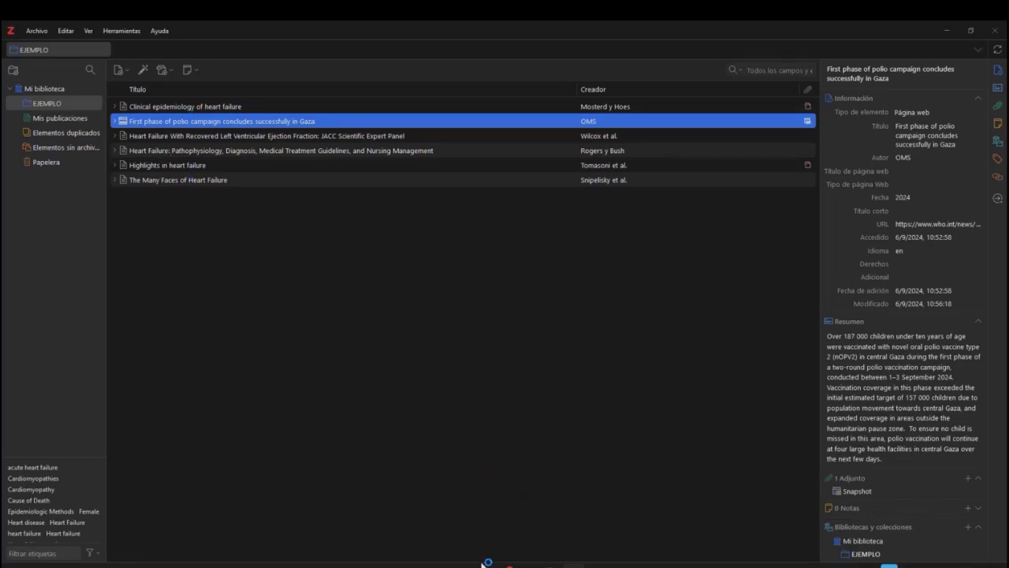
mouse_move(510, 564)
click(481, 497)
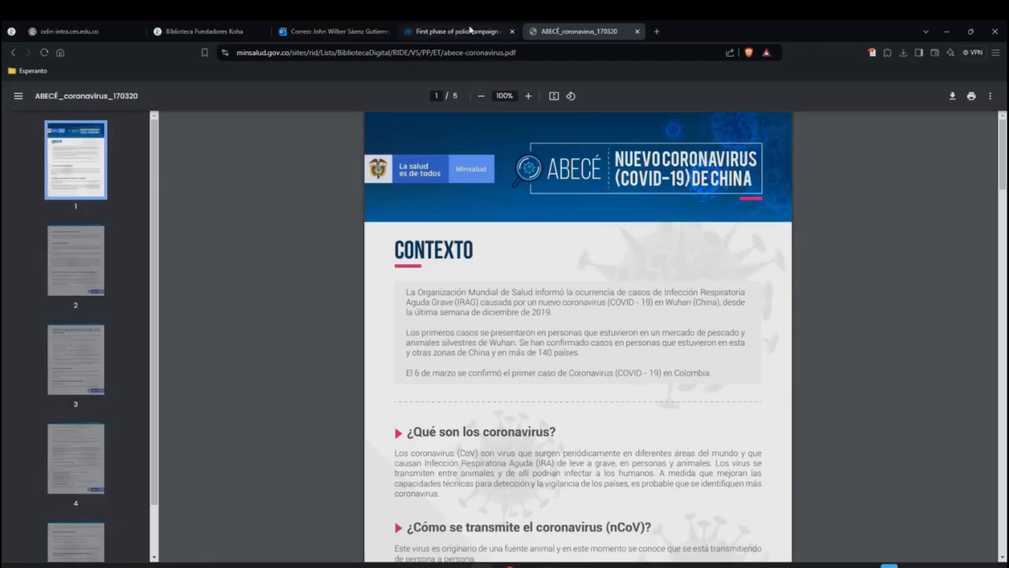
Search the web for "sicience direct" in a new tab and open the ScienceDirect site
click(657, 32)
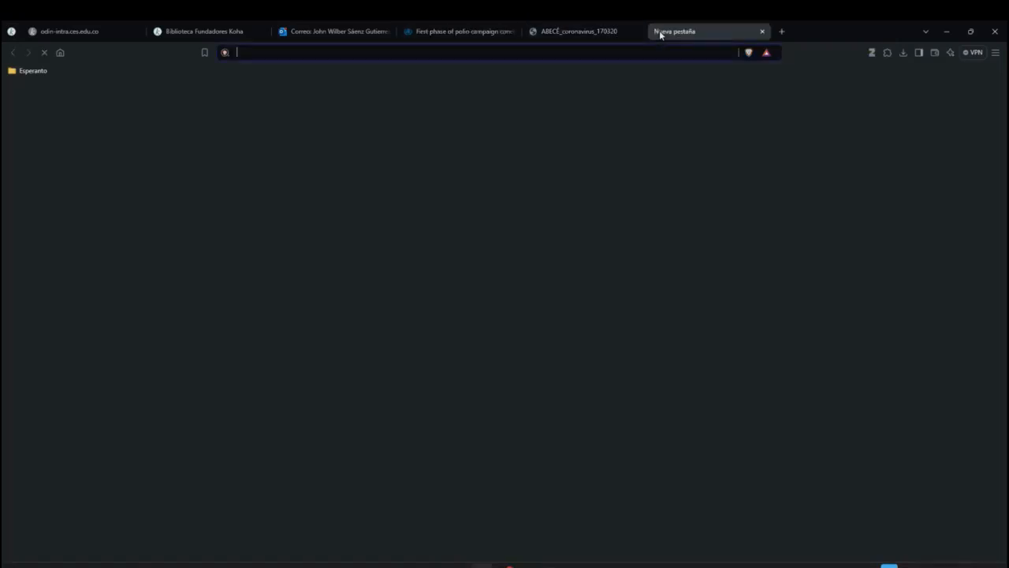
text(pu)
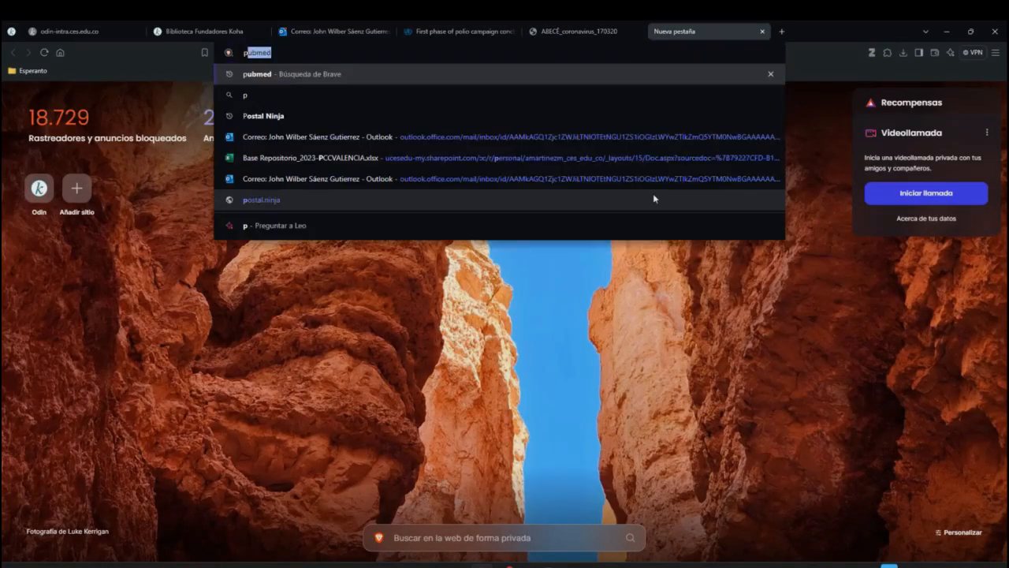
key(BackSpace)
key(BackSpace)
key(BackSpace)
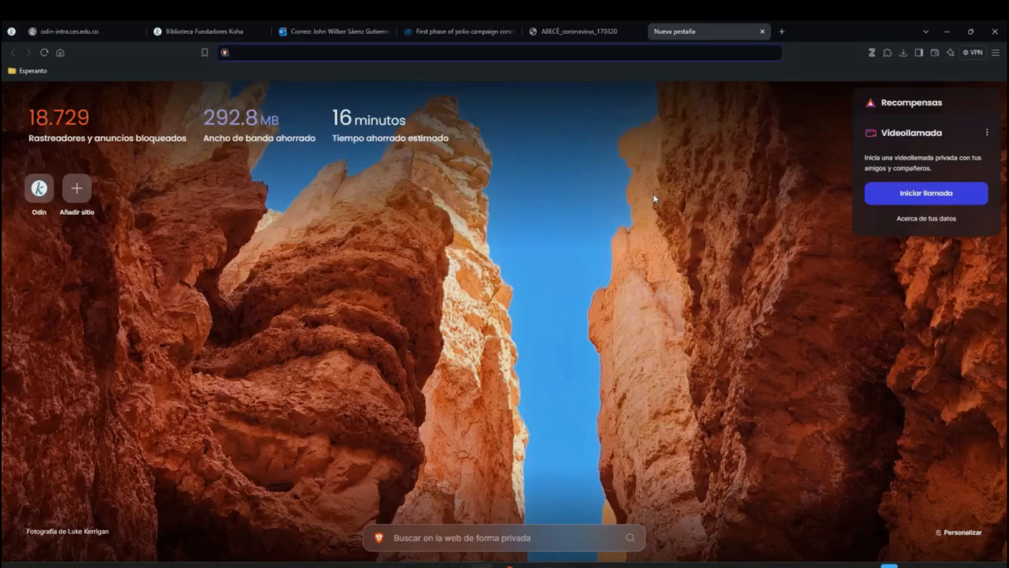
text(sicience)
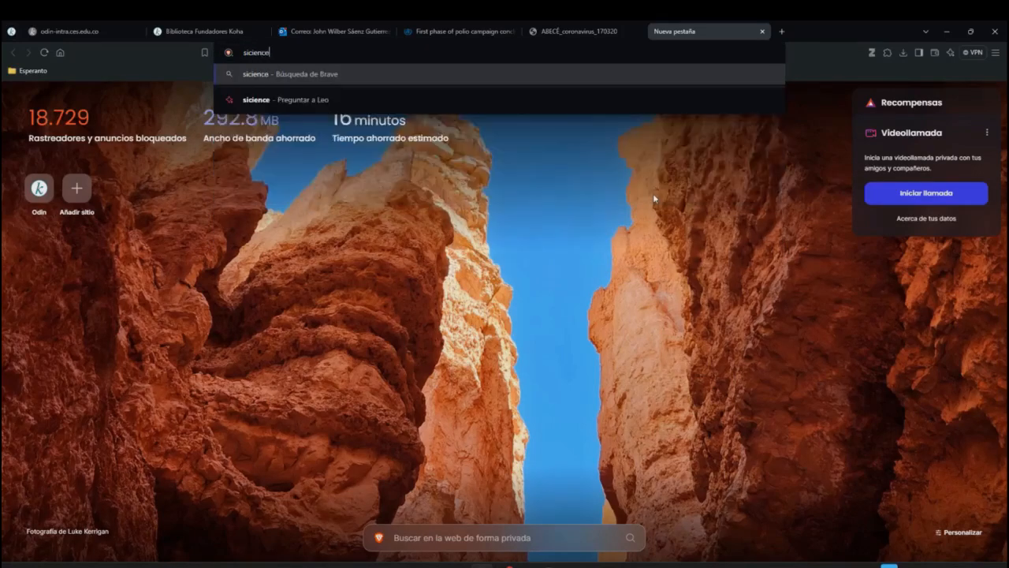
text( direct)
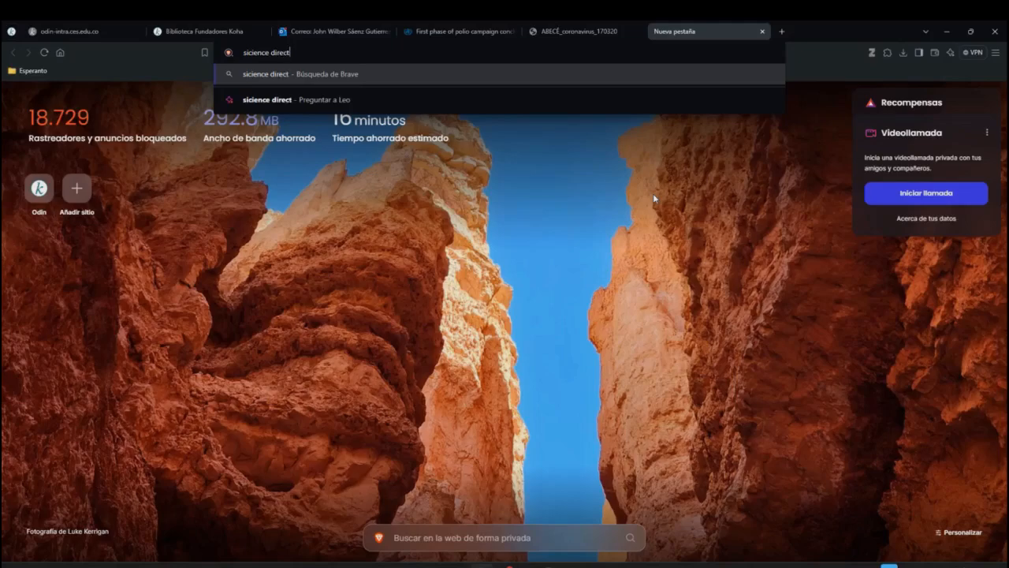
key(Return)
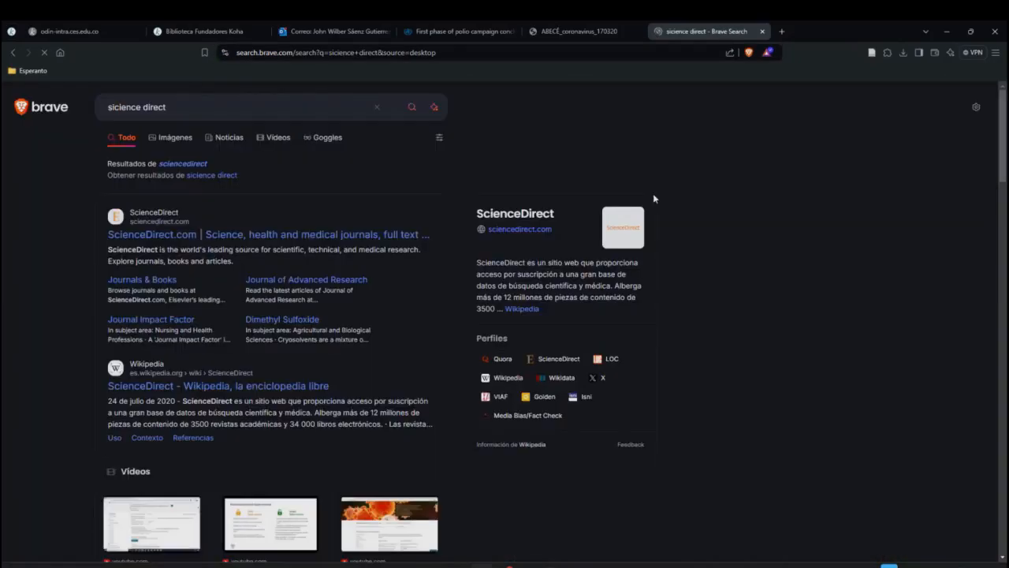
click(191, 237)
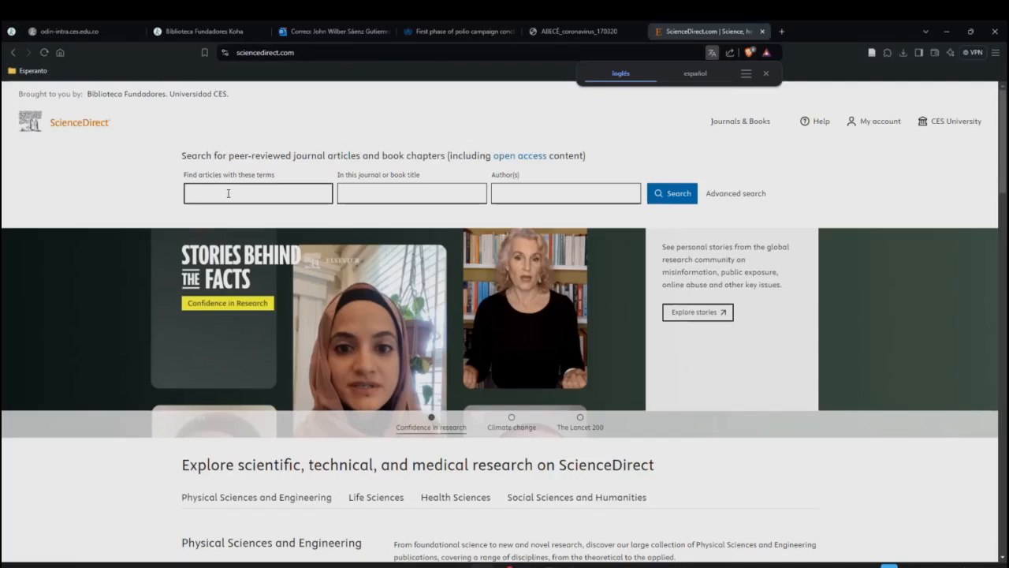
Search ScienceDirect for "cortisol" and look through the first results
click(228, 194)
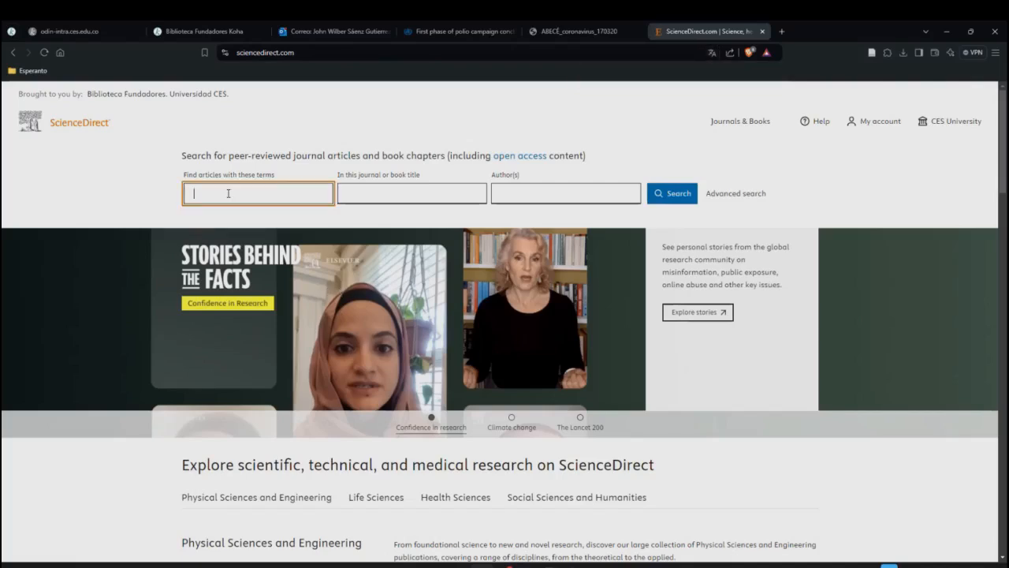
text(k)
key(BackSpace)
text(cortisol)
key(Return)
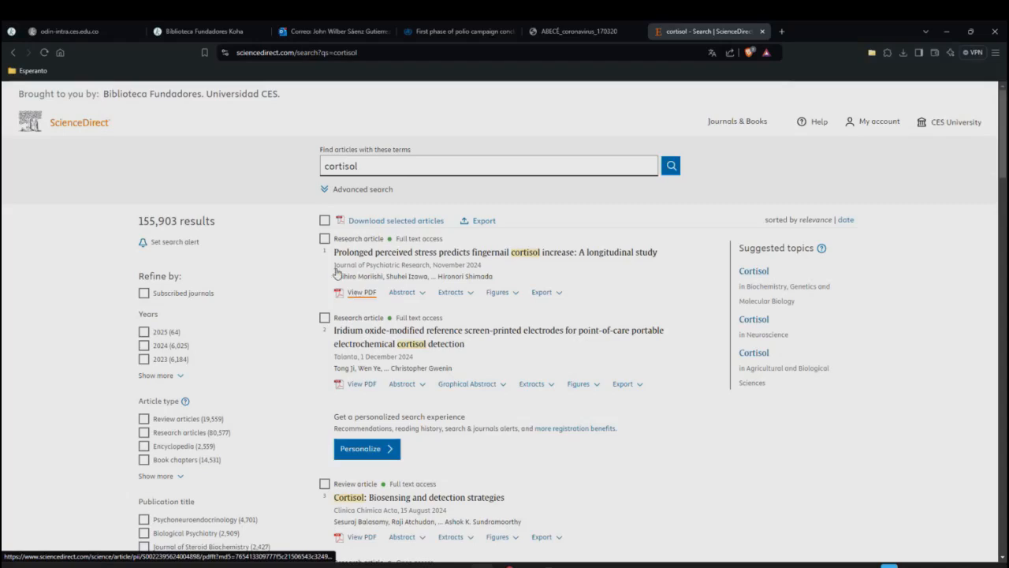
scroll(289, 222, down, 2)
scroll(289, 224, up, 2)
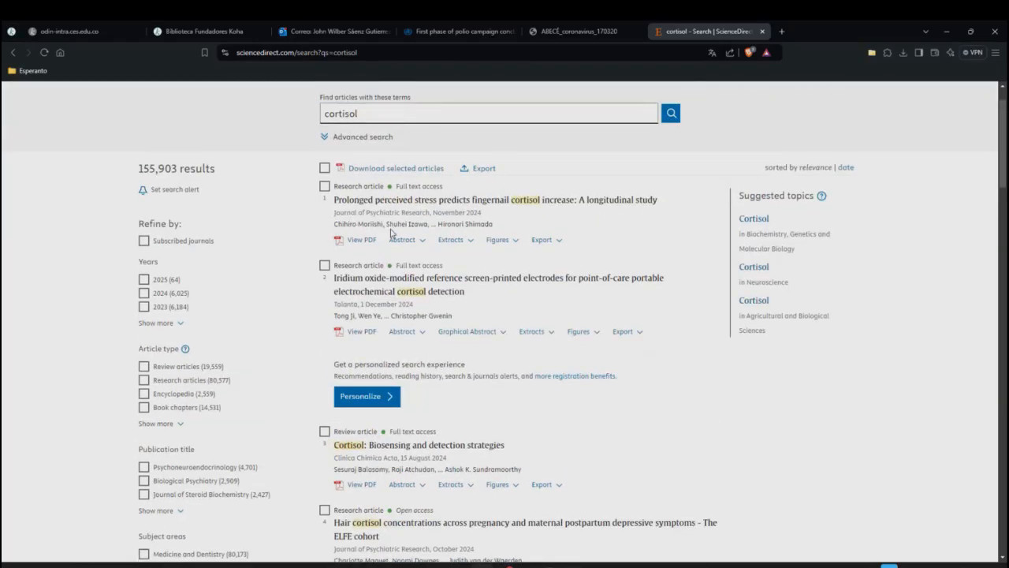
scroll(390, 233, up, 2)
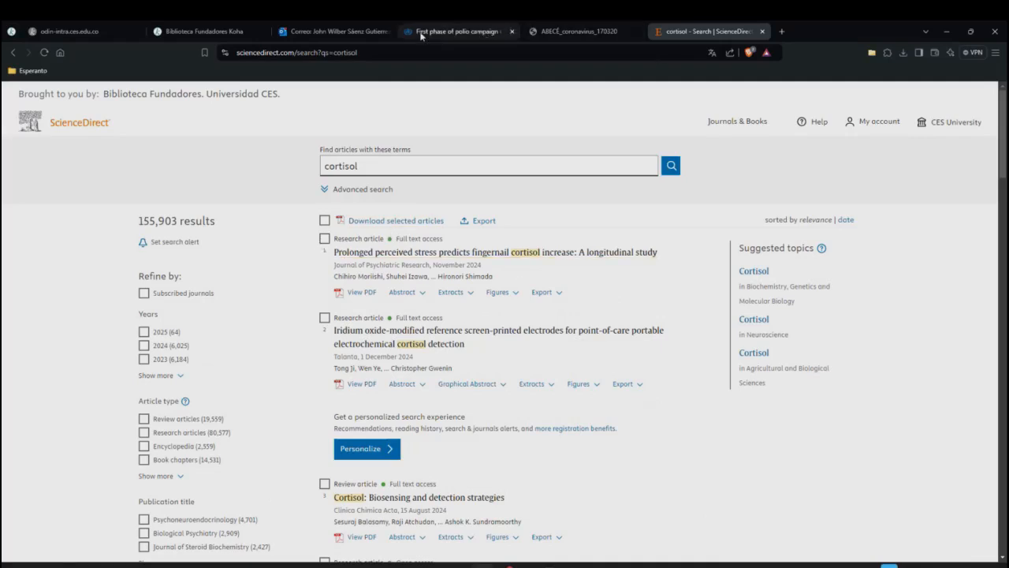
Open the PDF of "Prolonged perceived stress predicts fingernail cortisol increase" from the search results and download it to Descargas under the suggested file name
click(577, 32)
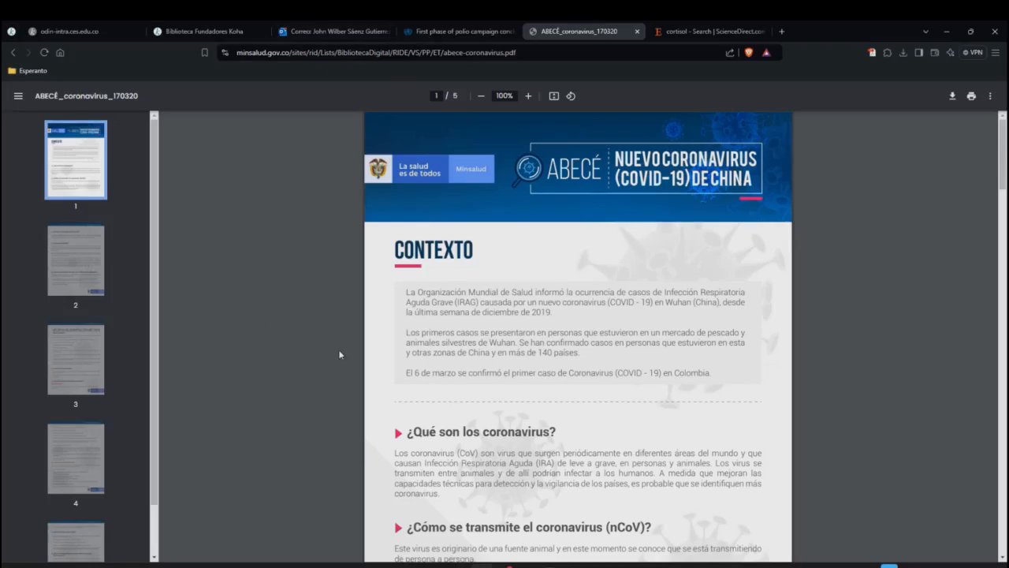
click(696, 33)
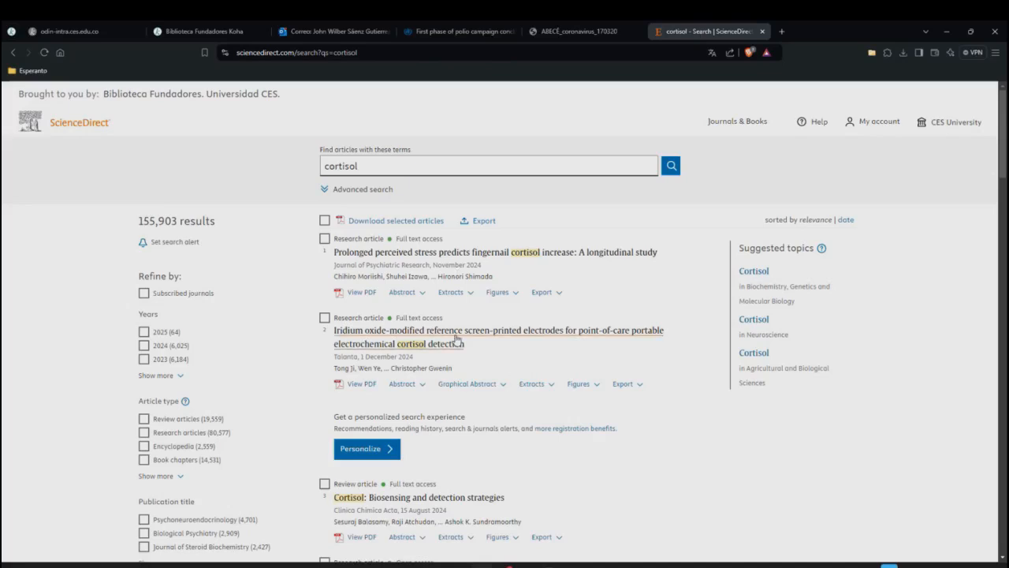
click(363, 293)
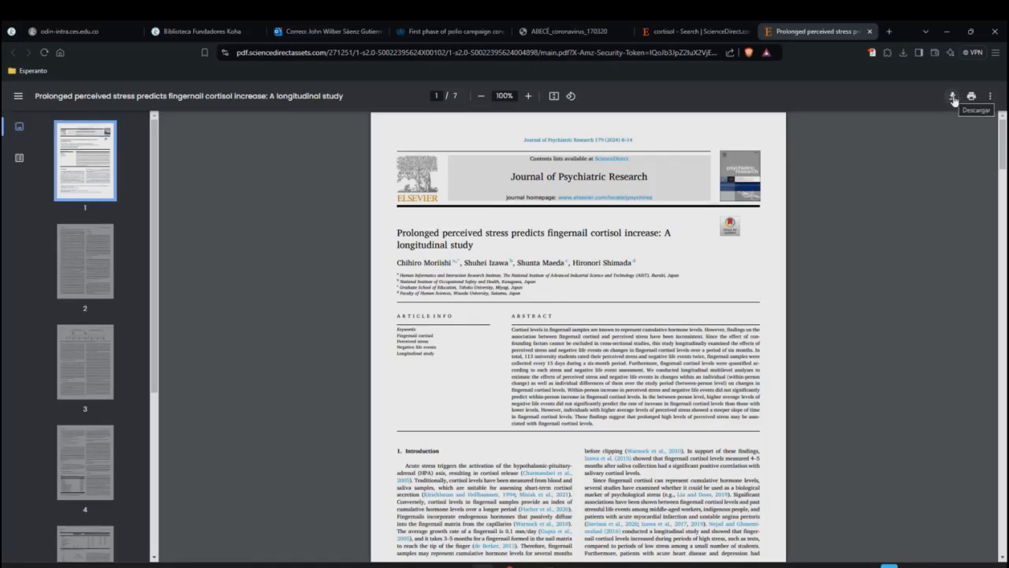
click(953, 98)
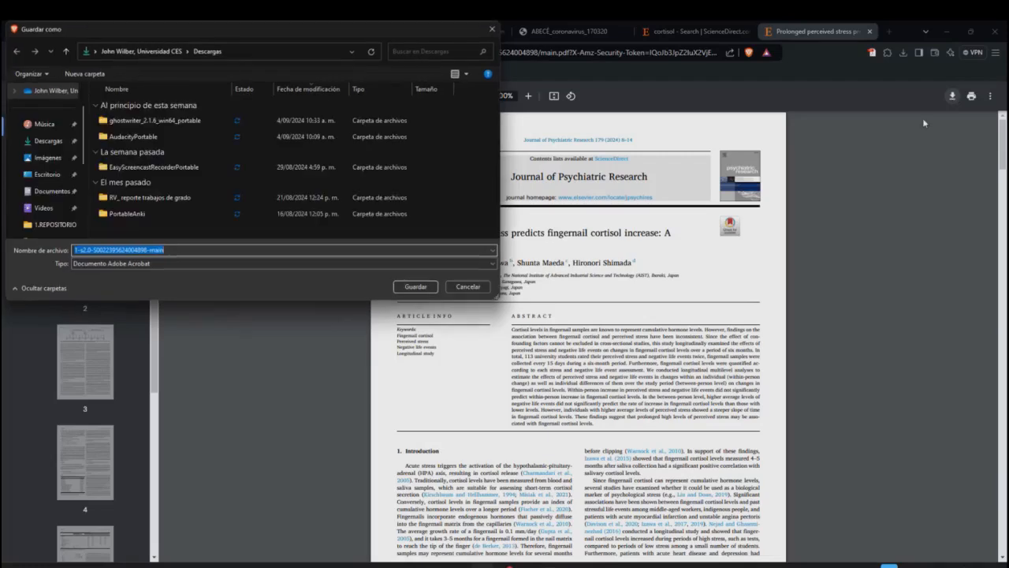
click(412, 288)
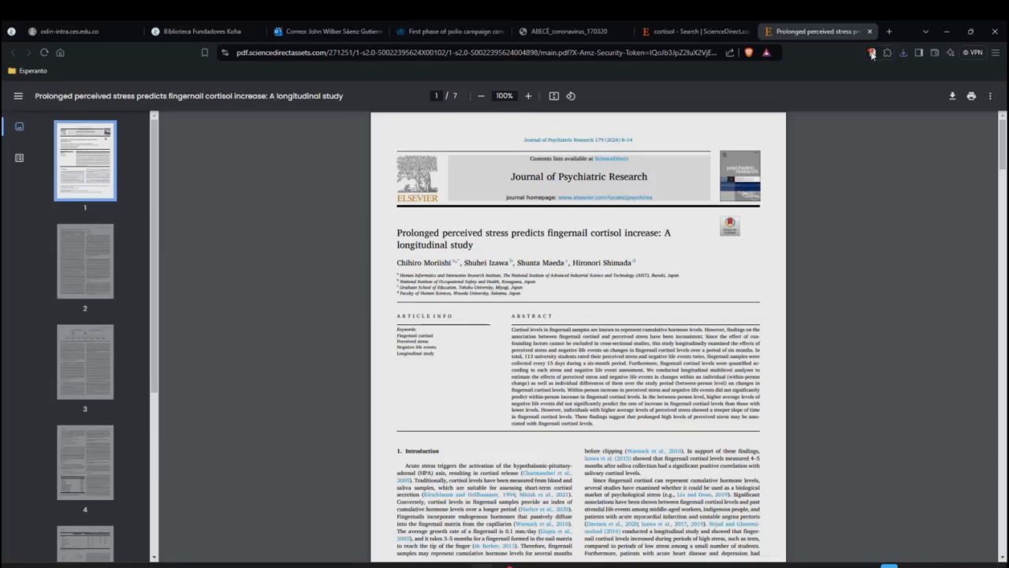
Save the fingernail cortisol PDF to EJEMPLO with the Zotero connector, check its record in Zotero and return to the browser
click(871, 54)
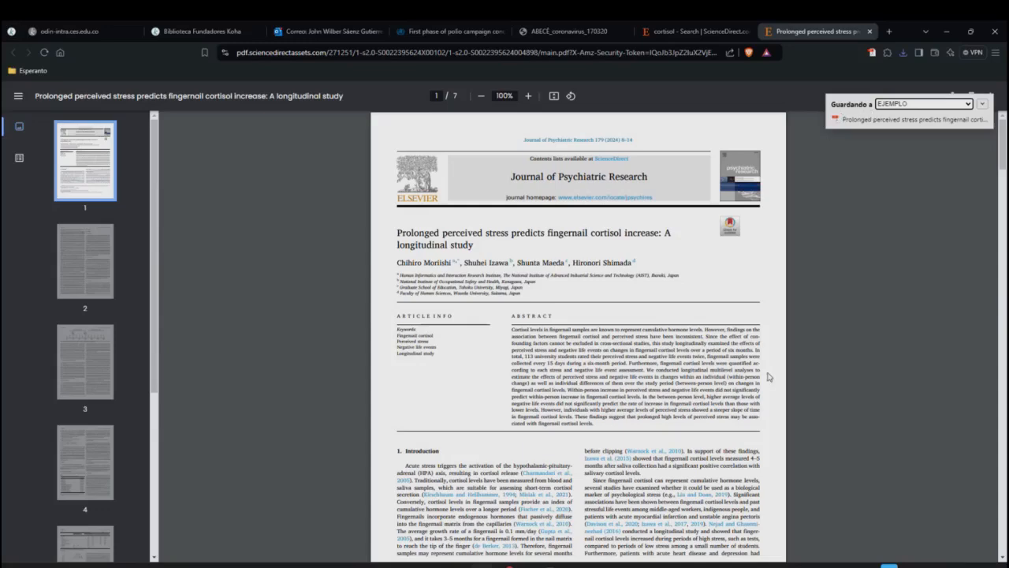
click(552, 564)
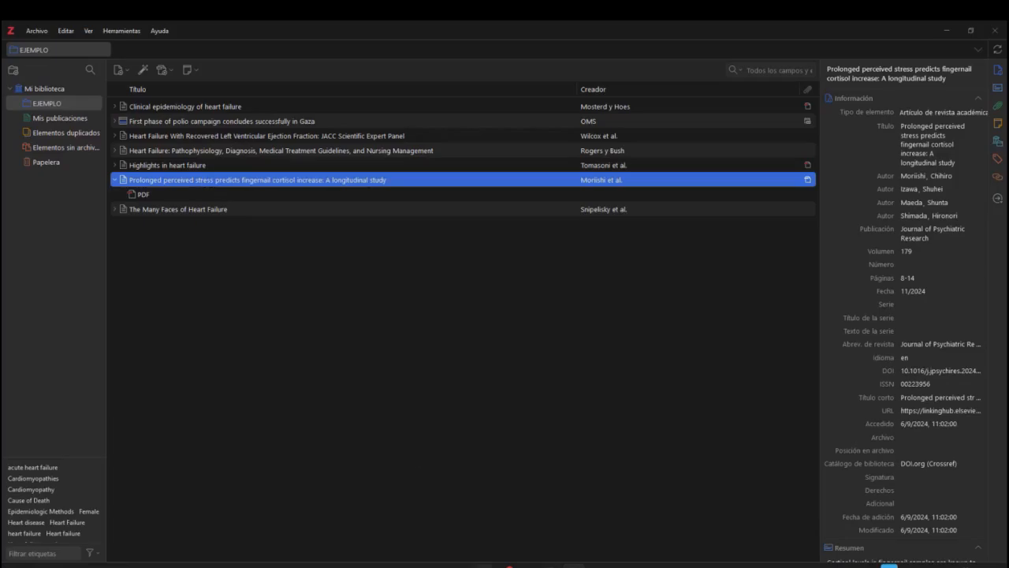
click(483, 565)
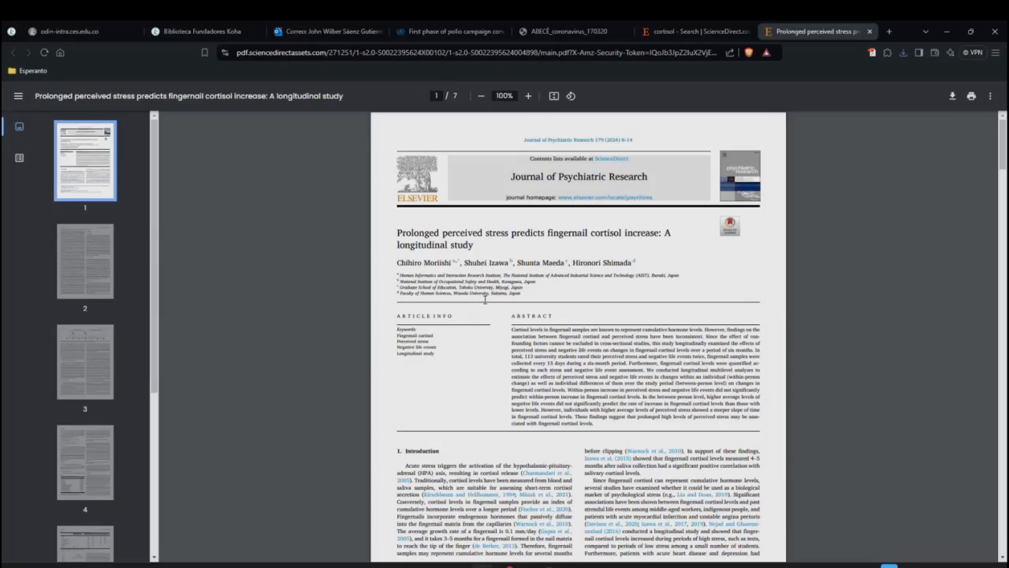
Compare the first page of the fingernail cortisol article with the first page of the ABECÉ coronavirus PDF
scroll(530, 313, down, 1)
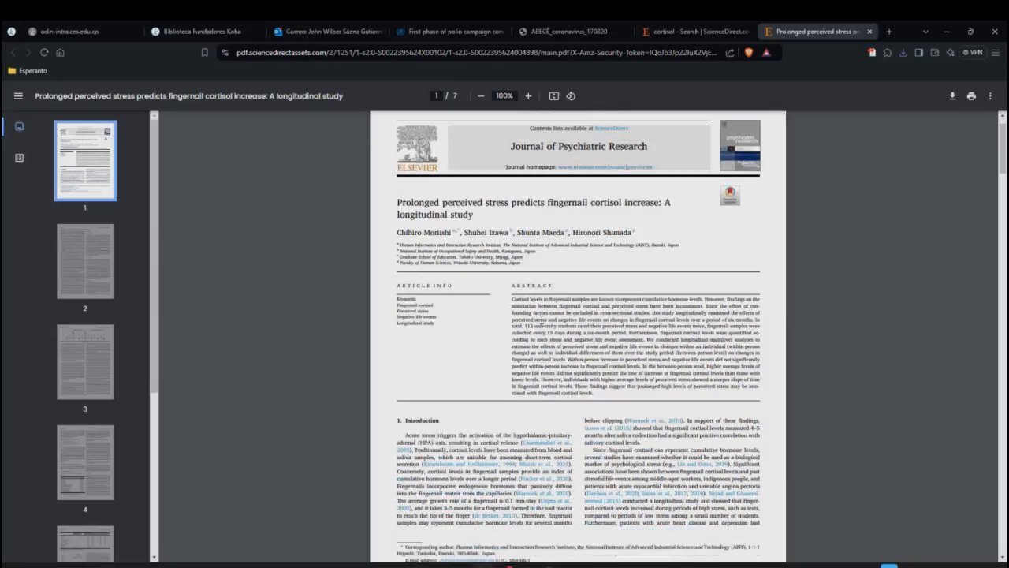
click(556, 32)
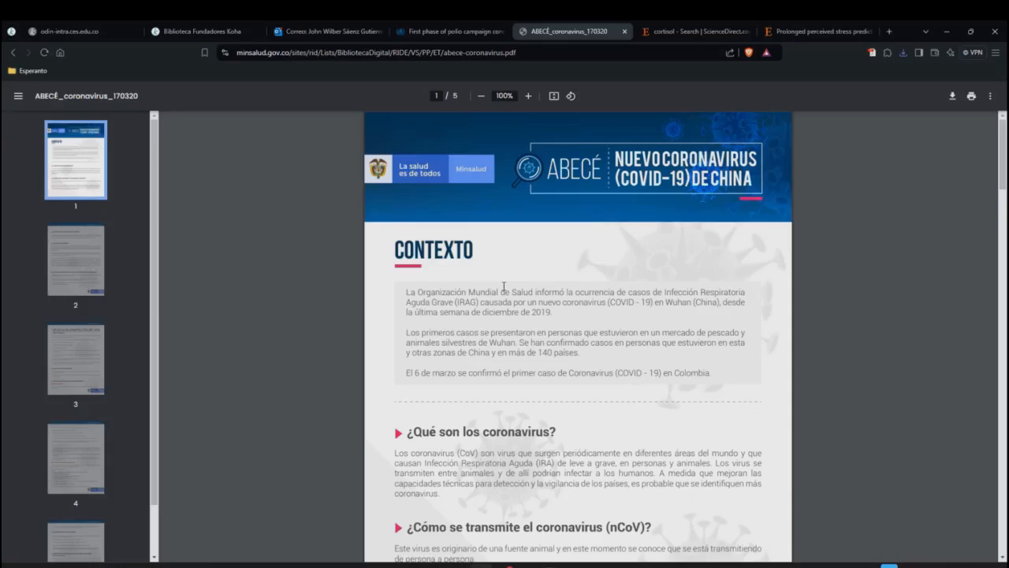
scroll(537, 334, down, 2)
scroll(537, 335, up, 2)
scroll(537, 334, up, 1)
click(808, 31)
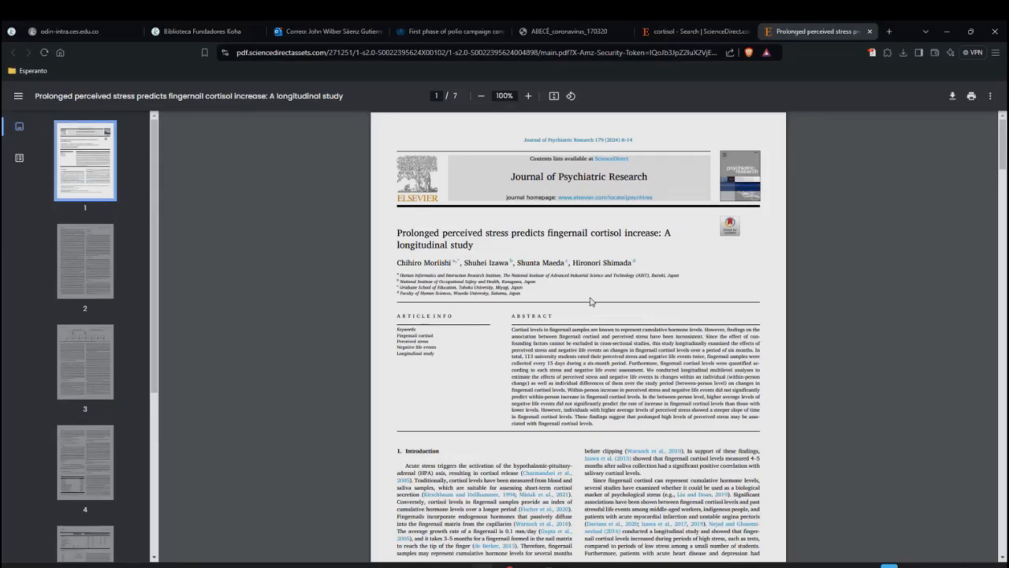
Examine the ABECÉ coronavirus PDF's opening pages for identifying details such as author, date or DOI
click(569, 32)
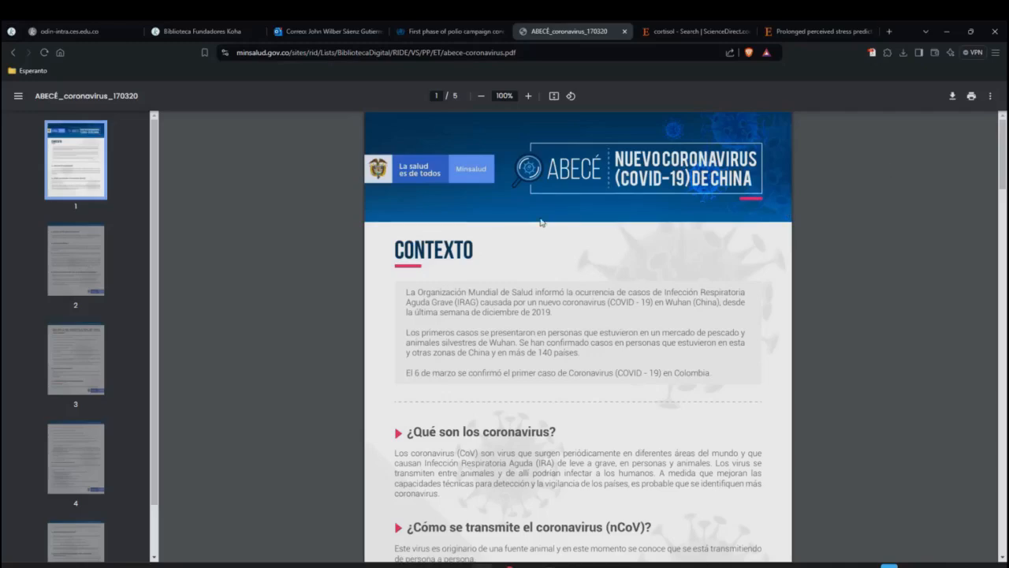
scroll(576, 274, down, 4)
scroll(582, 276, up, 4)
scroll(586, 277, down, 1)
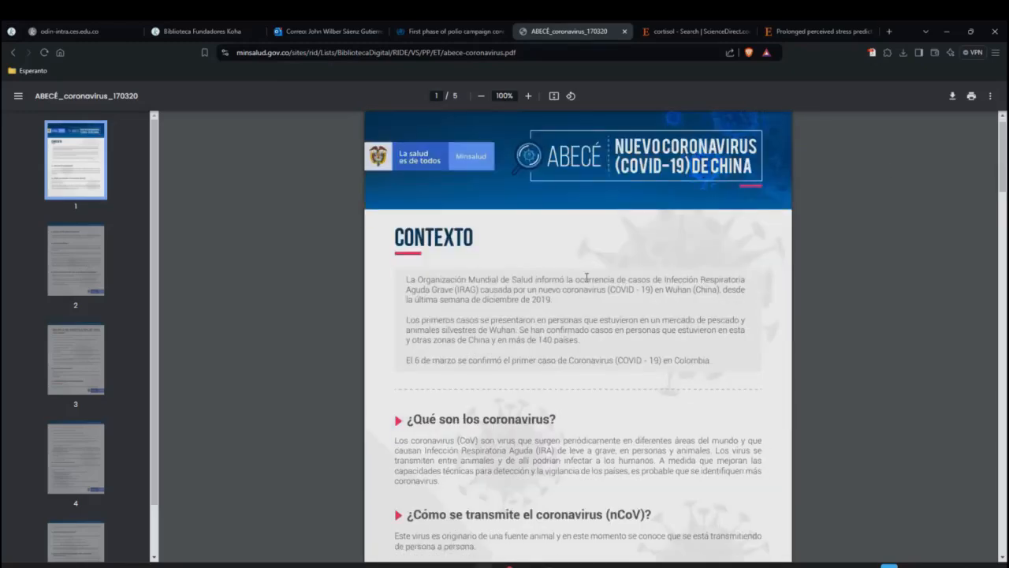
scroll(585, 278, down, 5)
scroll(588, 277, up, 6)
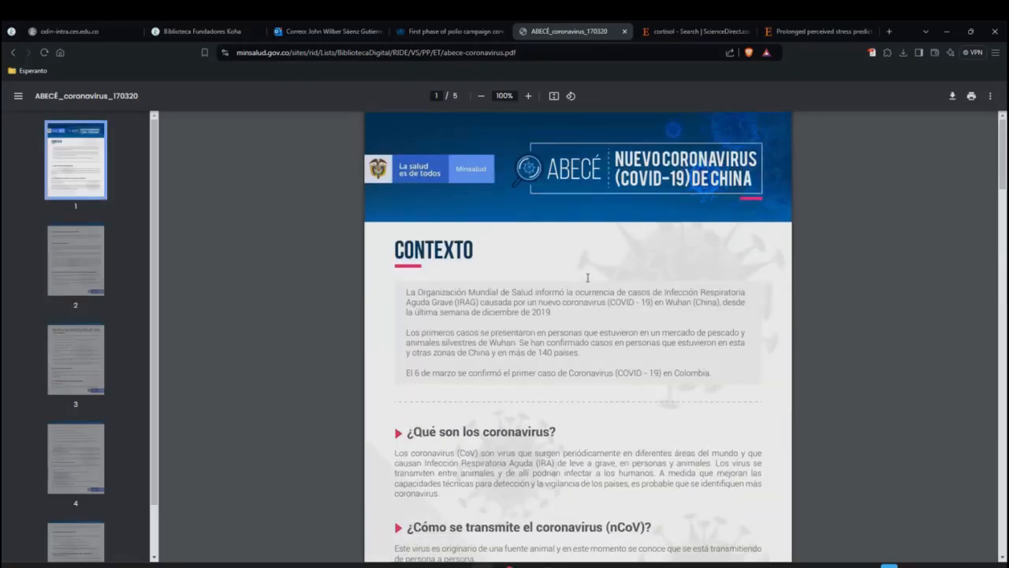
scroll(554, 298, down, 2)
scroll(555, 293, up, 2)
scroll(566, 394, down, 1)
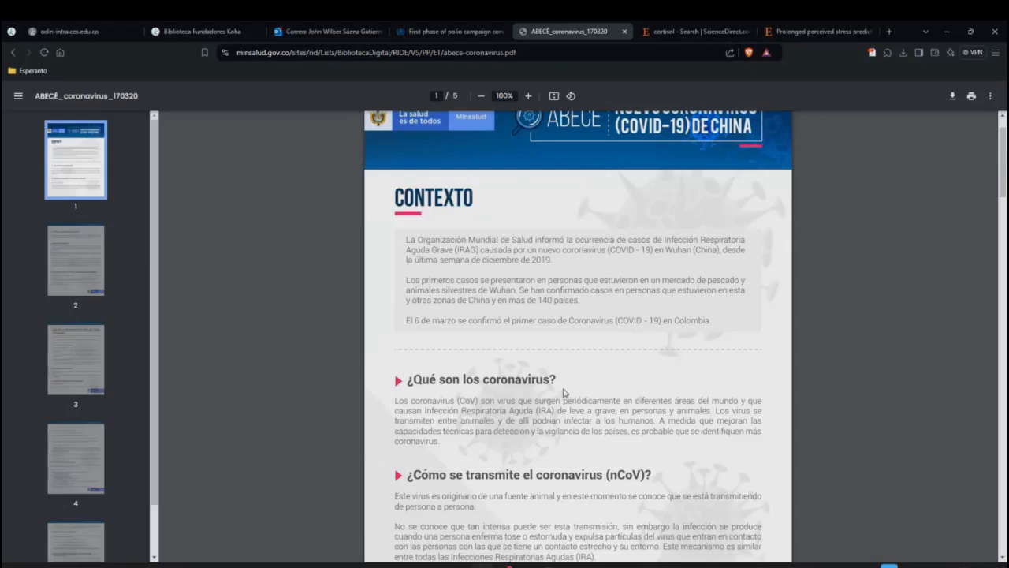
scroll(540, 344, down, 1)
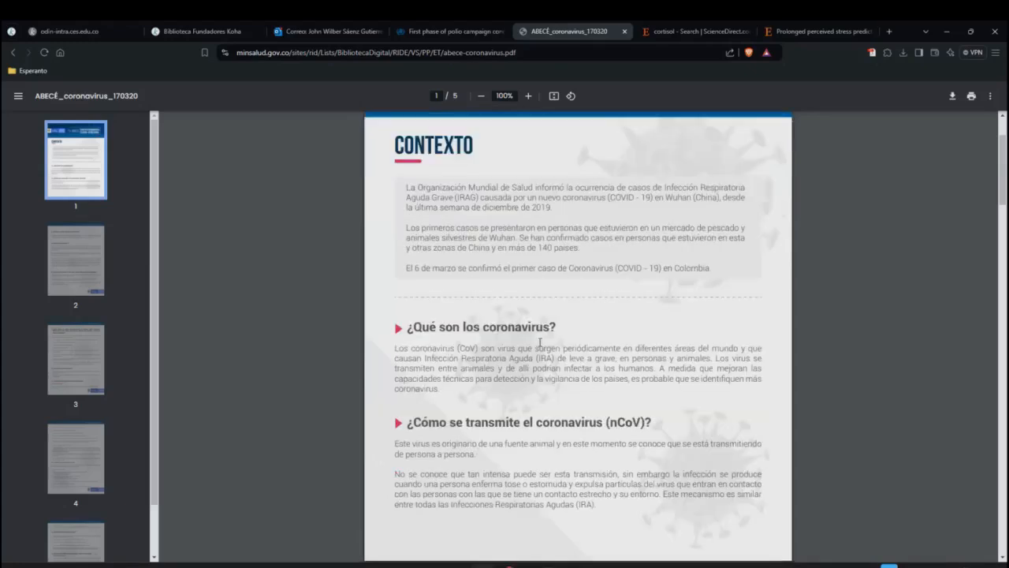
scroll(546, 345, up, 1)
scroll(547, 344, down, 1)
scroll(552, 313, up, 2)
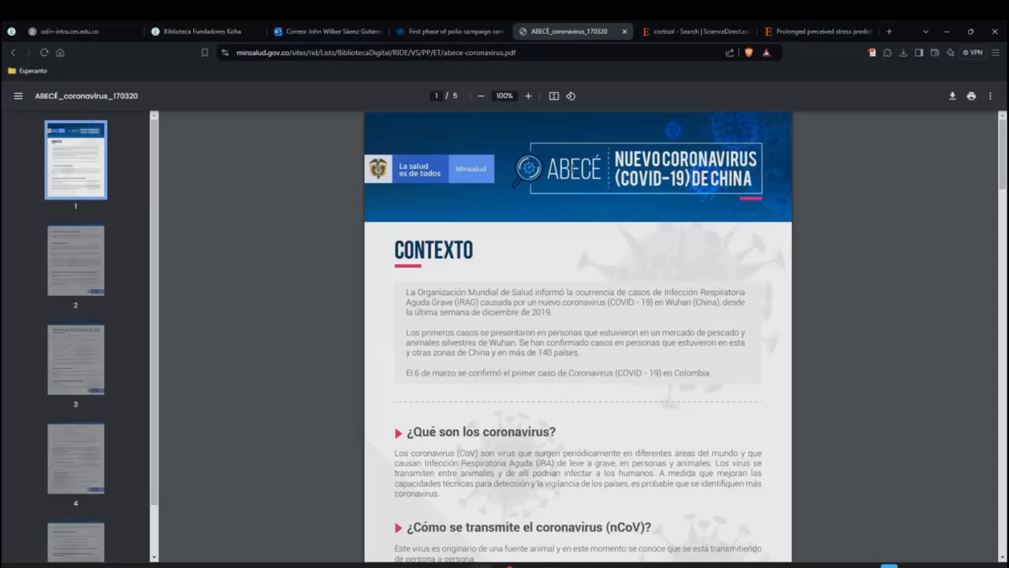
scroll(631, 239, down, 3)
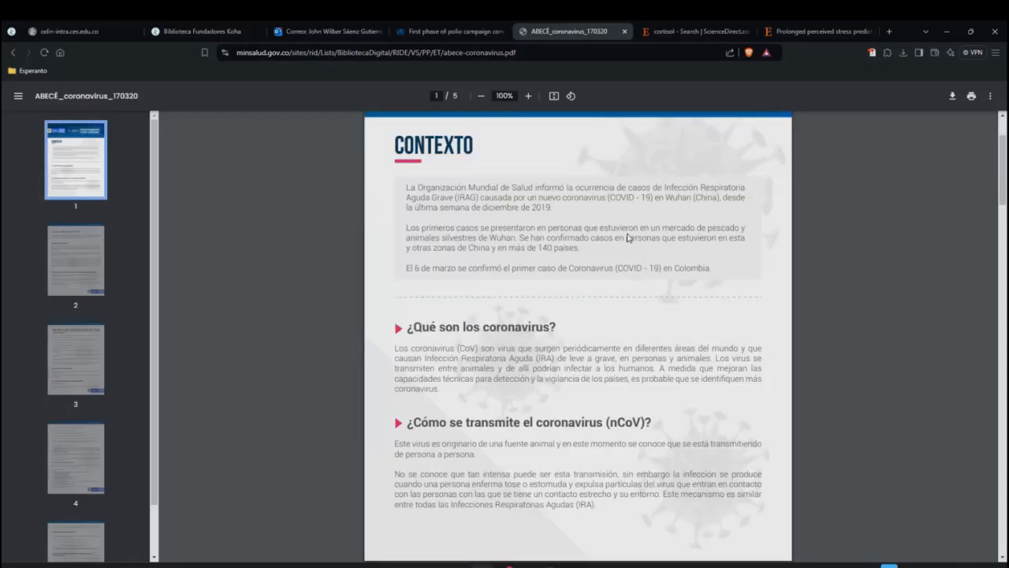
scroll(629, 237, up, 2)
scroll(629, 237, up, 1)
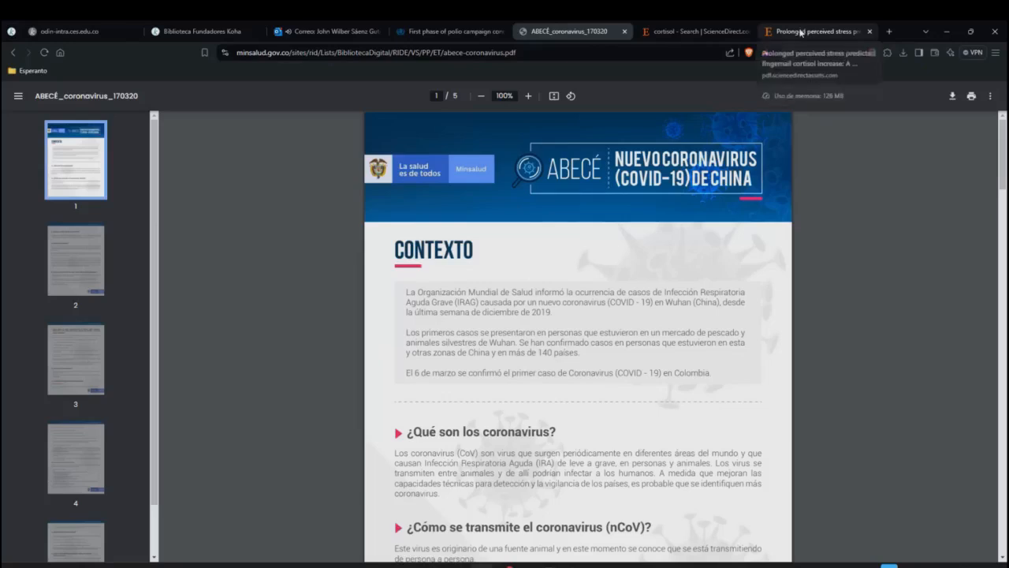
Check the cortisol article's journal header against the ABECÉ coronavirus PDF and close the cortisol article's PDF tab
click(801, 31)
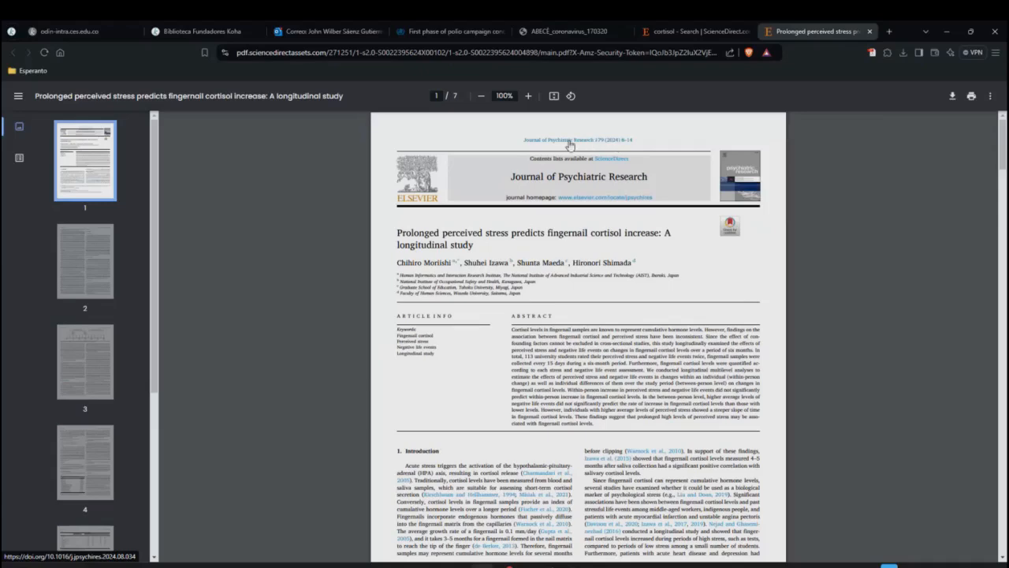
click(568, 31)
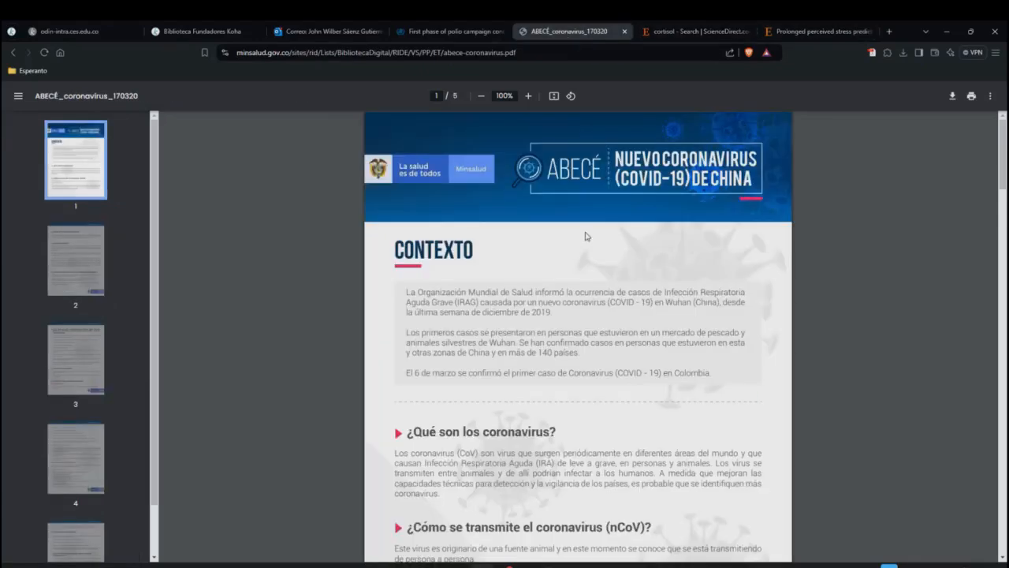
scroll(595, 300, down, 1)
scroll(595, 300, down, 2)
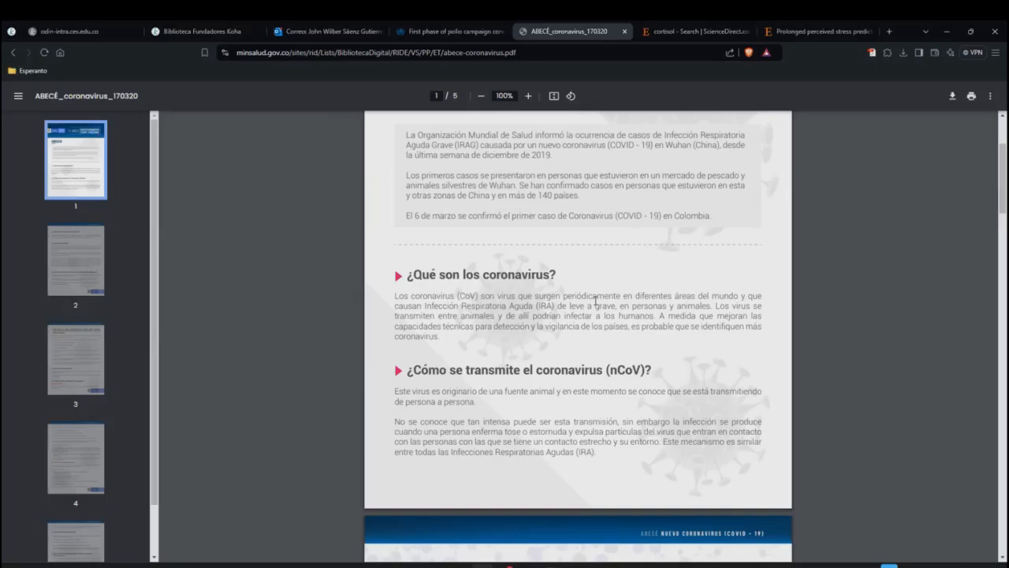
scroll(596, 300, up, 3)
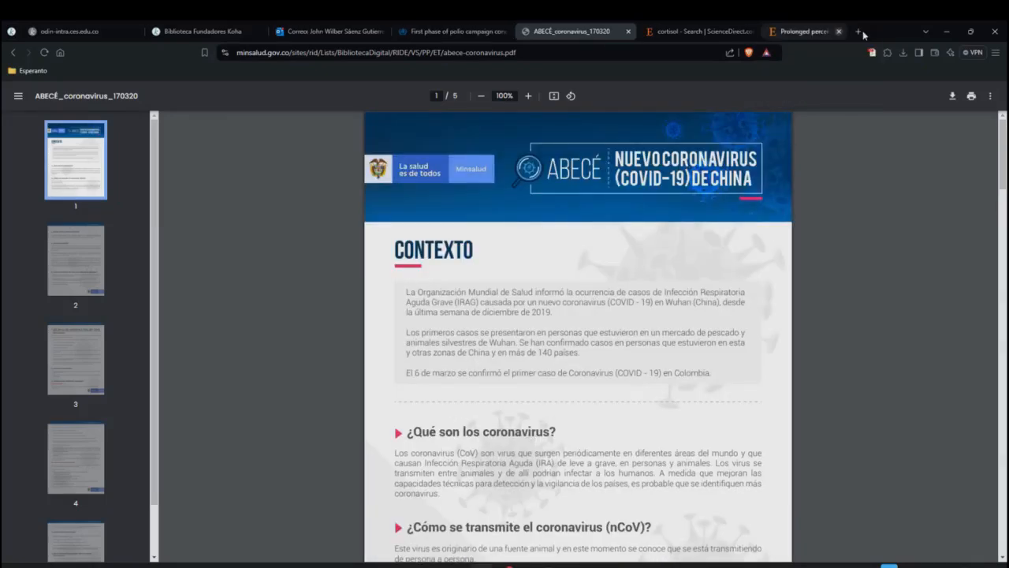
click(870, 31)
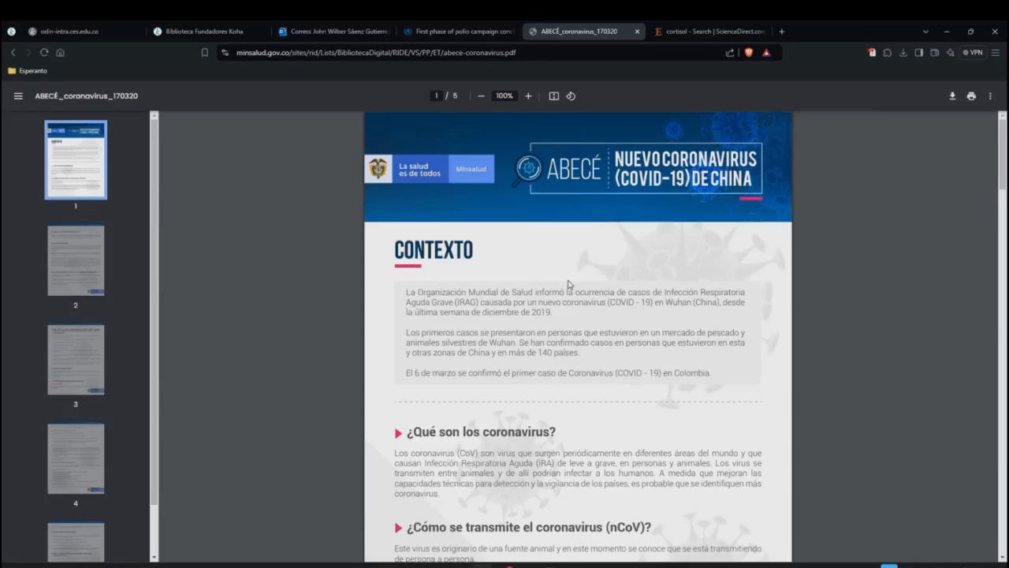
scroll(568, 291, down, 2)
scroll(569, 290, down, 2)
scroll(568, 290, up, 2)
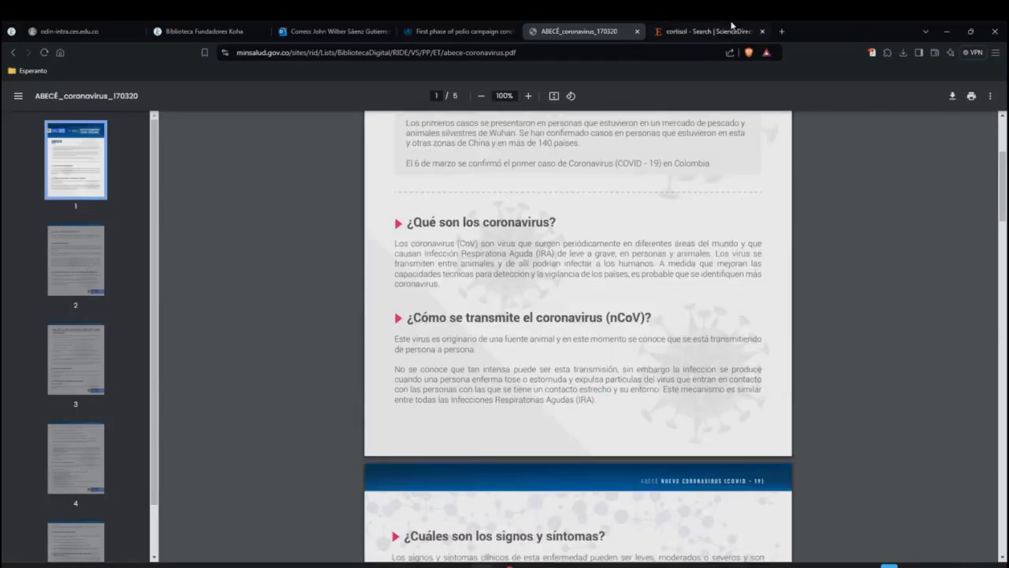
Open the ScienceDirect article on iridium oxide-modified electrodes for cortisol detection, highlight its DOI link and return to the ABECÉ coronavirus PDF
click(698, 31)
scroll(473, 279, down, 1)
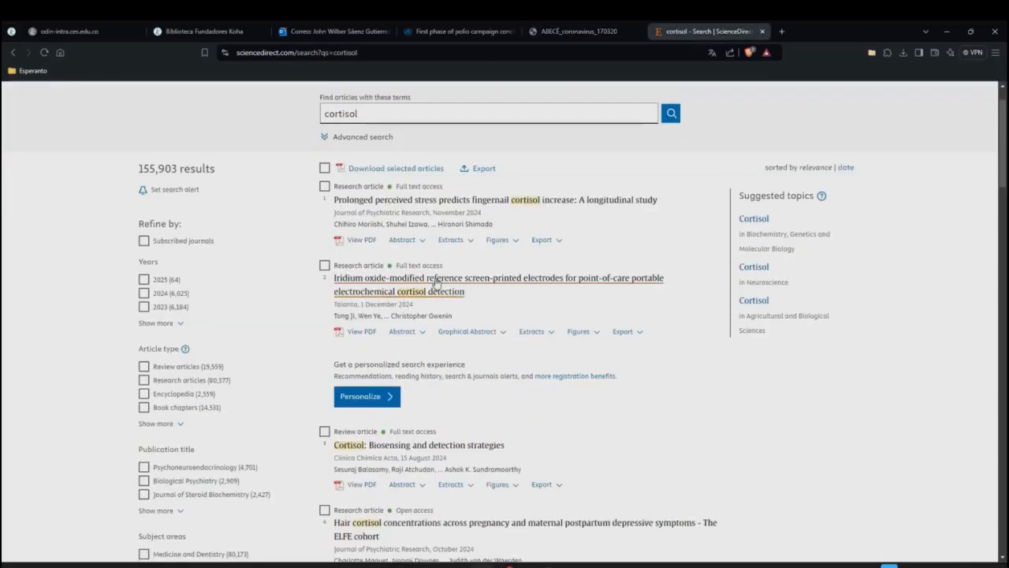
click(443, 284)
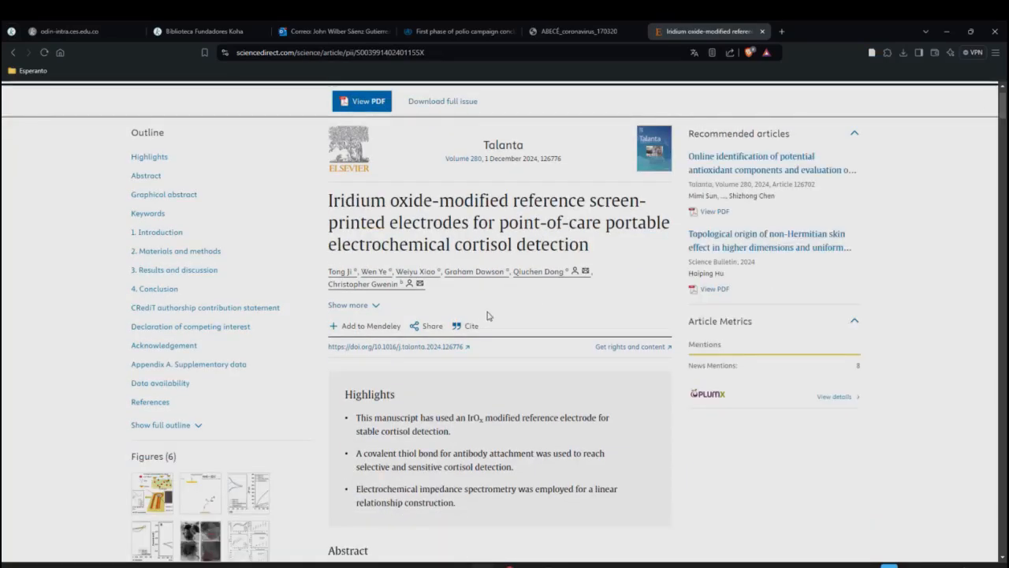
scroll(507, 192, down, 2)
scroll(507, 192, up, 1)
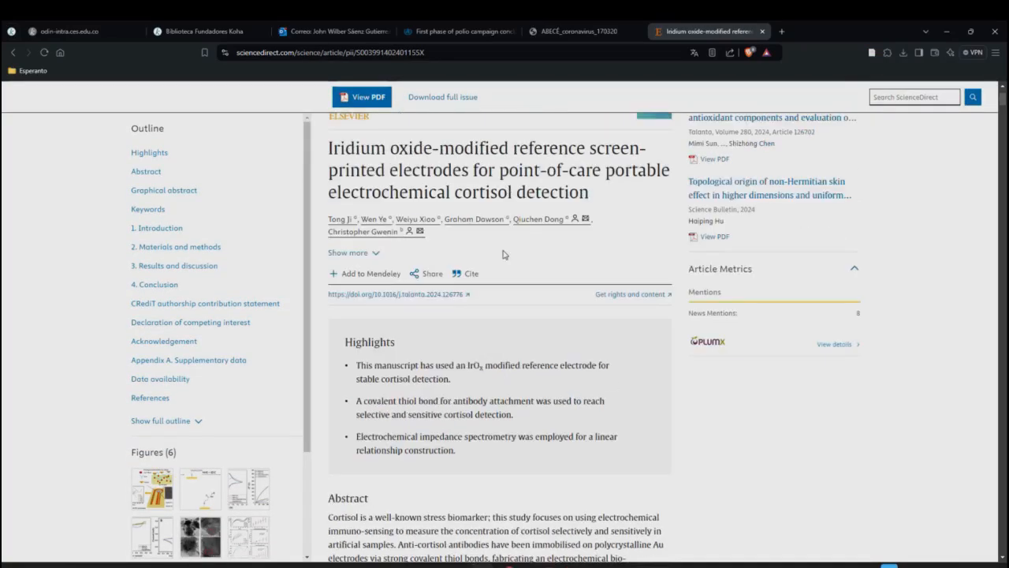
drag(480, 299, 320, 298)
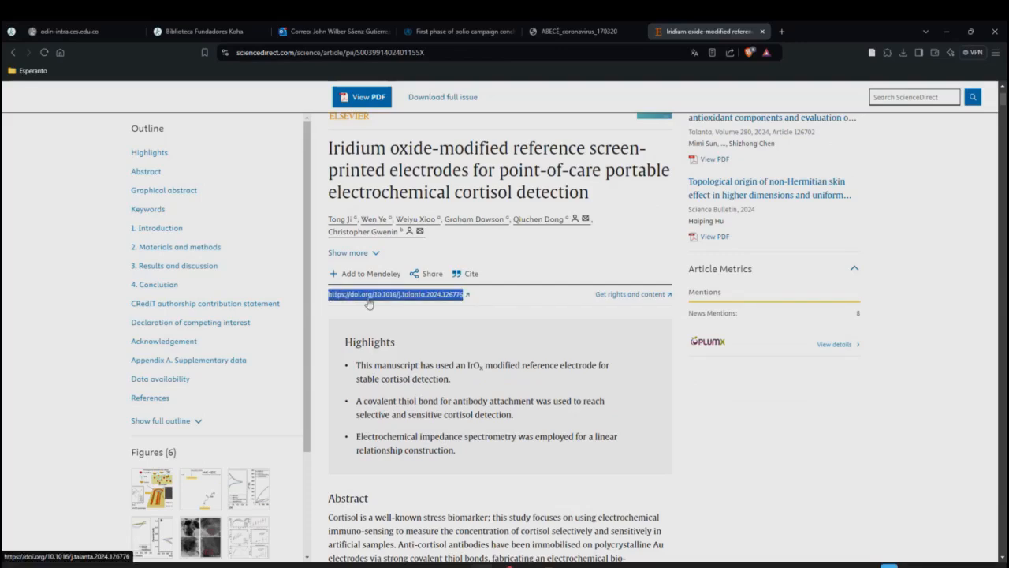
click(567, 33)
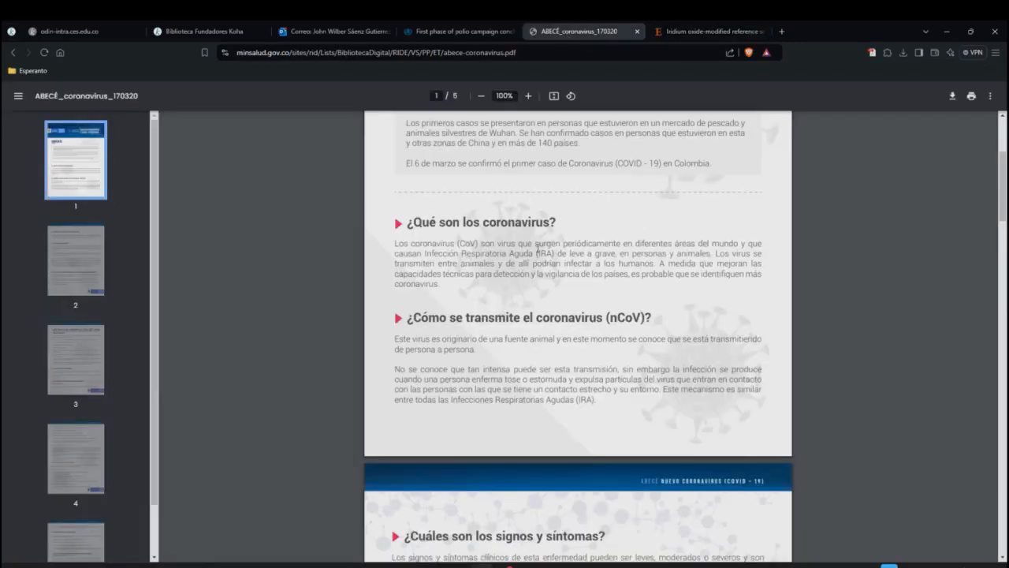
scroll(532, 270, up, 4)
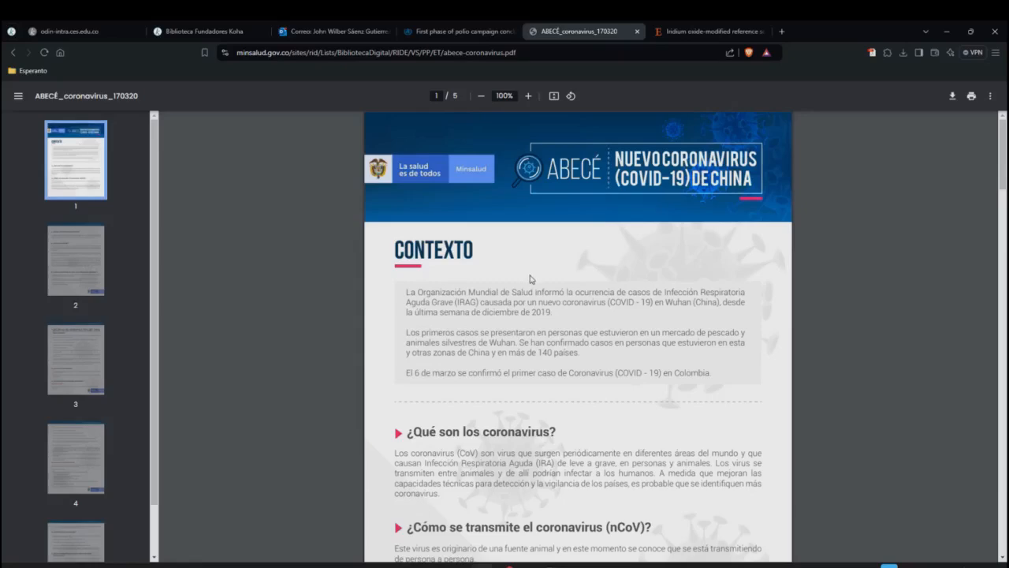
Examine the first pages and page count of the ABECÉ coronavirus PDF to judge what type of document it is
scroll(532, 282, down, 1)
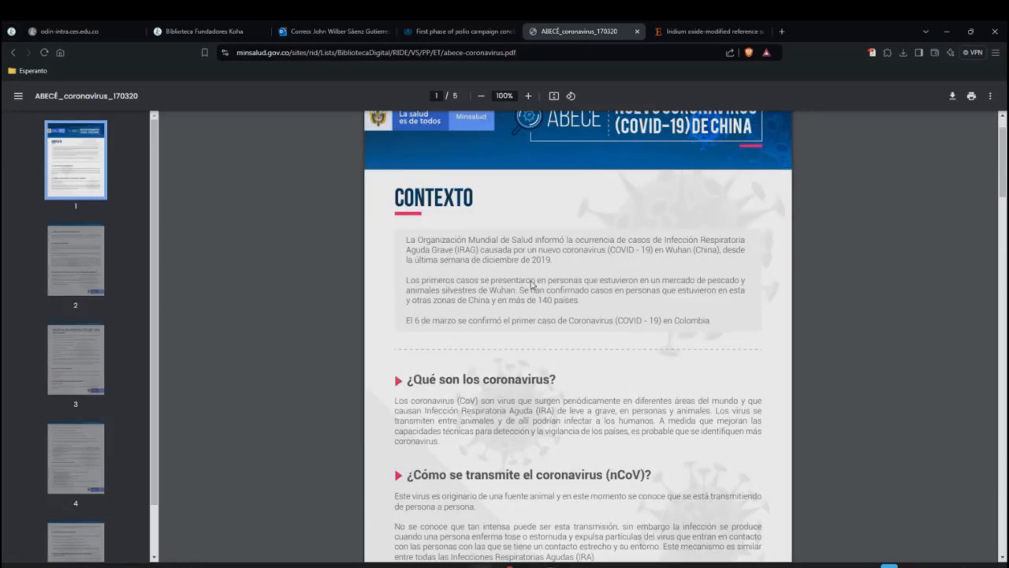
scroll(534, 283, up, 1)
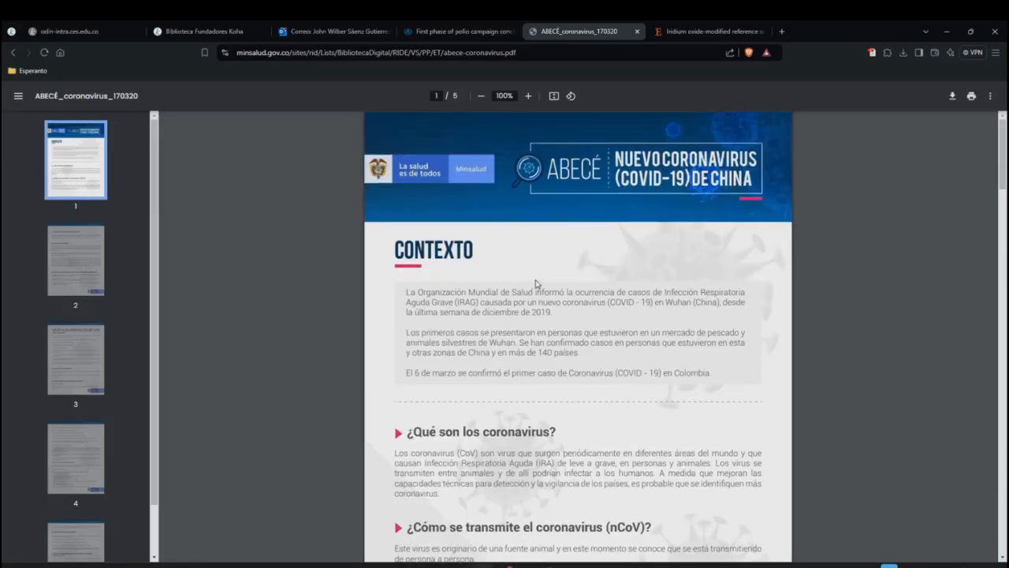
scroll(534, 283, down, 2)
scroll(534, 282, up, 2)
double_click(455, 97)
scroll(470, 262, down, 2)
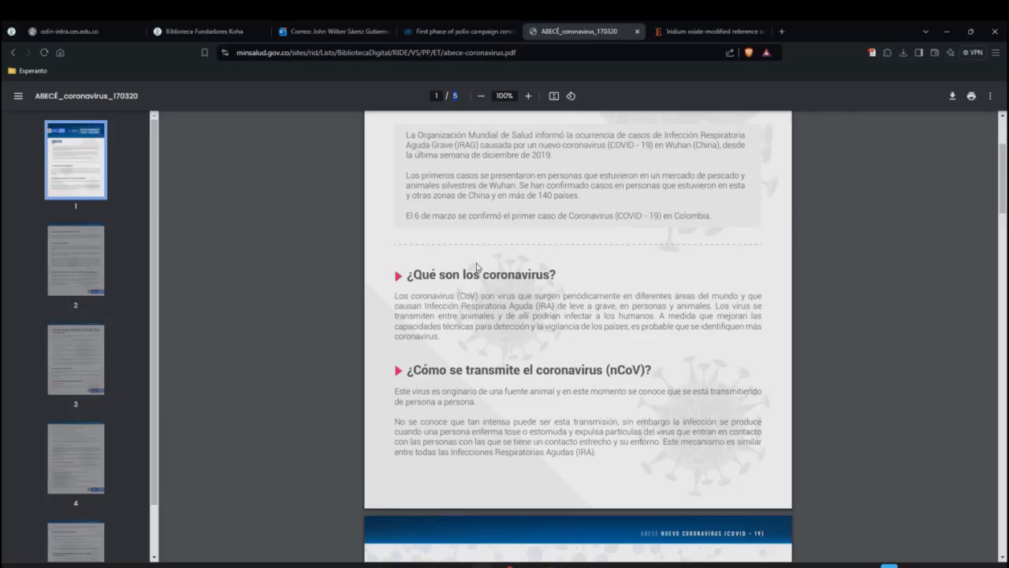
scroll(476, 267, down, 2)
scroll(489, 148, up, 4)
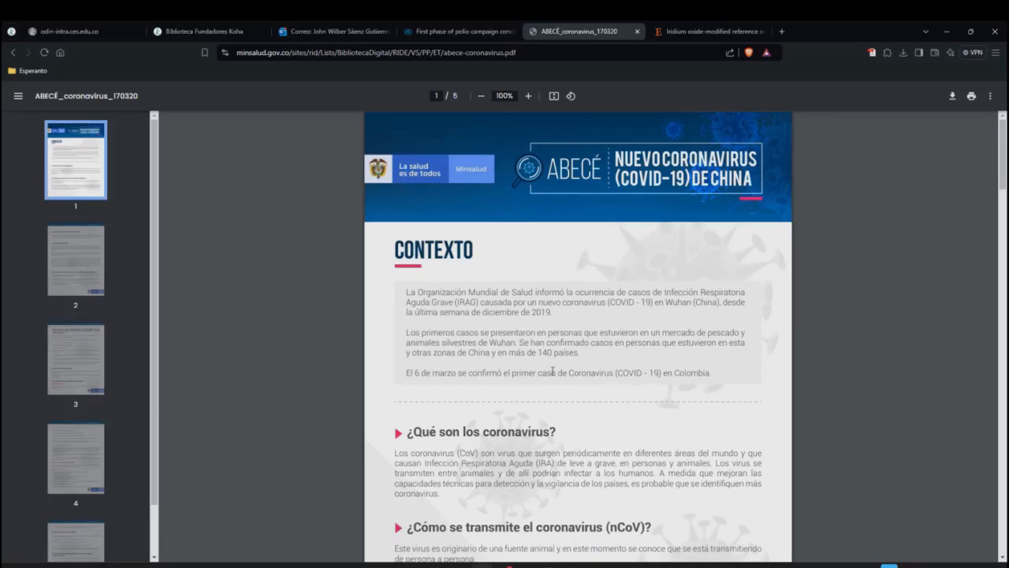
Switch to Zotero, collapse the fingernail cortisol article's entry and add a blank item of type Documento to the EJEMPLO collection
click(565, 566)
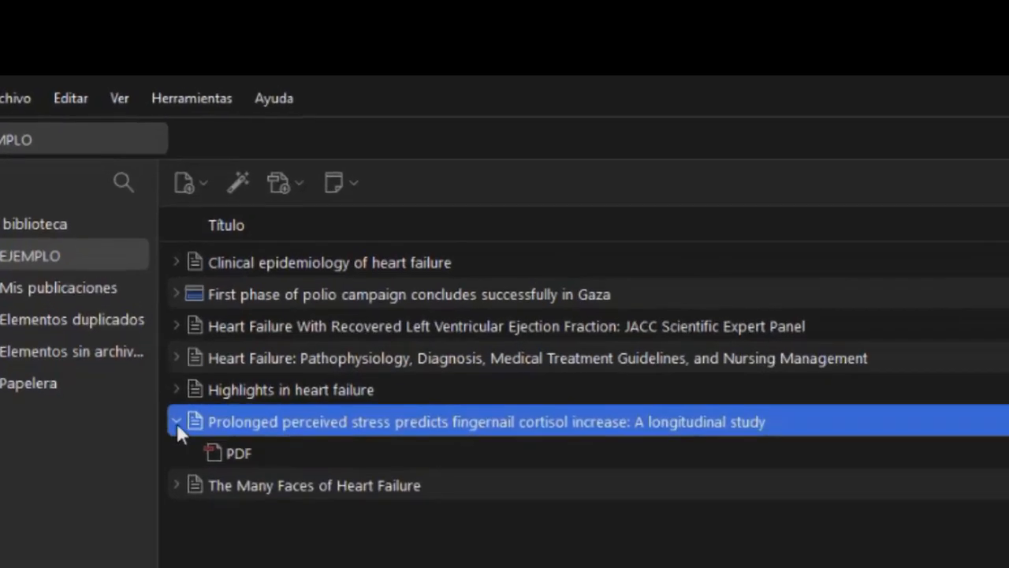
click(169, 400)
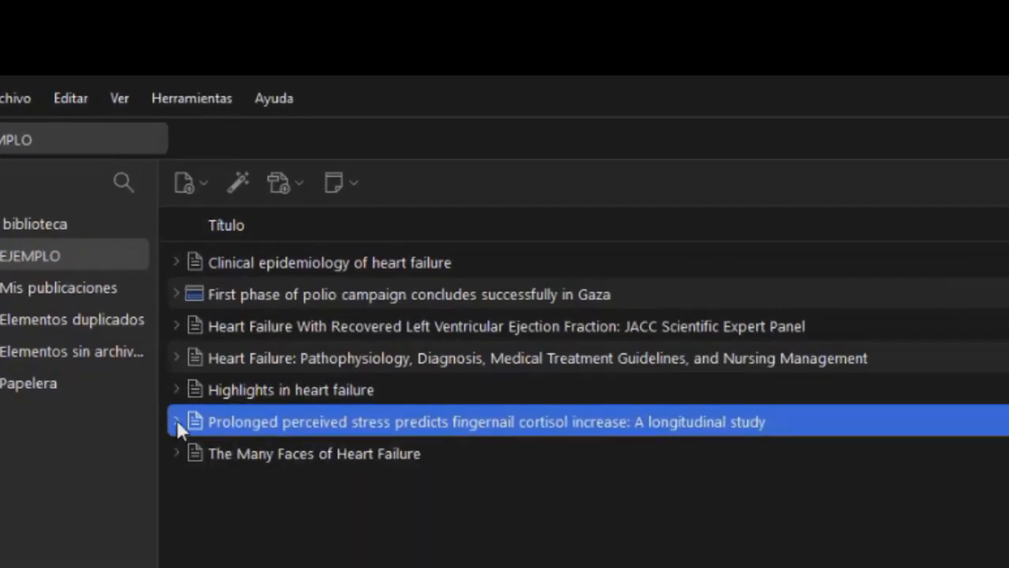
click(197, 190)
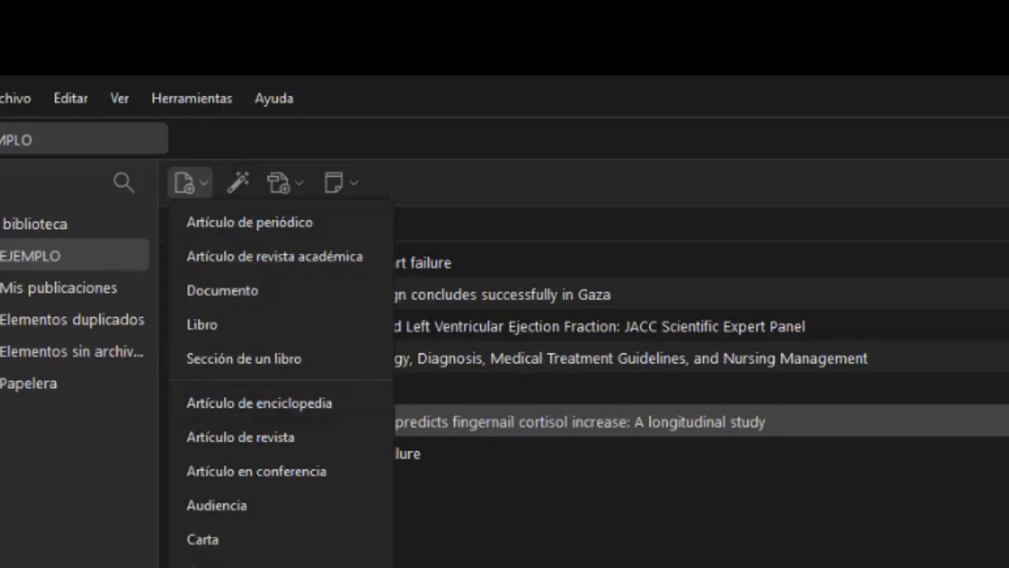
click(254, 290)
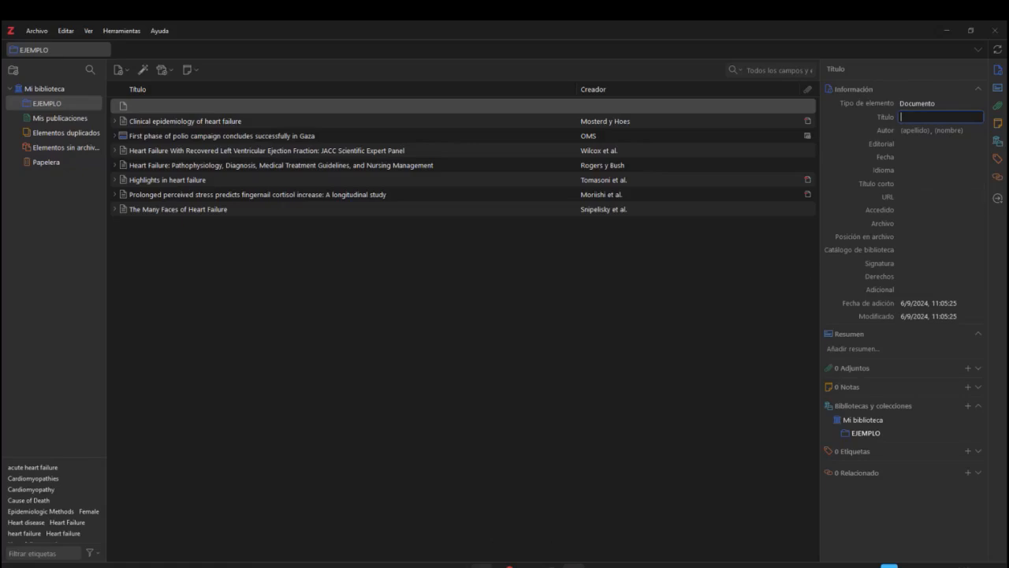
Check the title on the ABECÉ coronavirus PDF's first page and enter "Nuevo corona virus" as the new Zotero document's title
mouse_move(481, 566)
click(481, 496)
scroll(527, 260, down, 1)
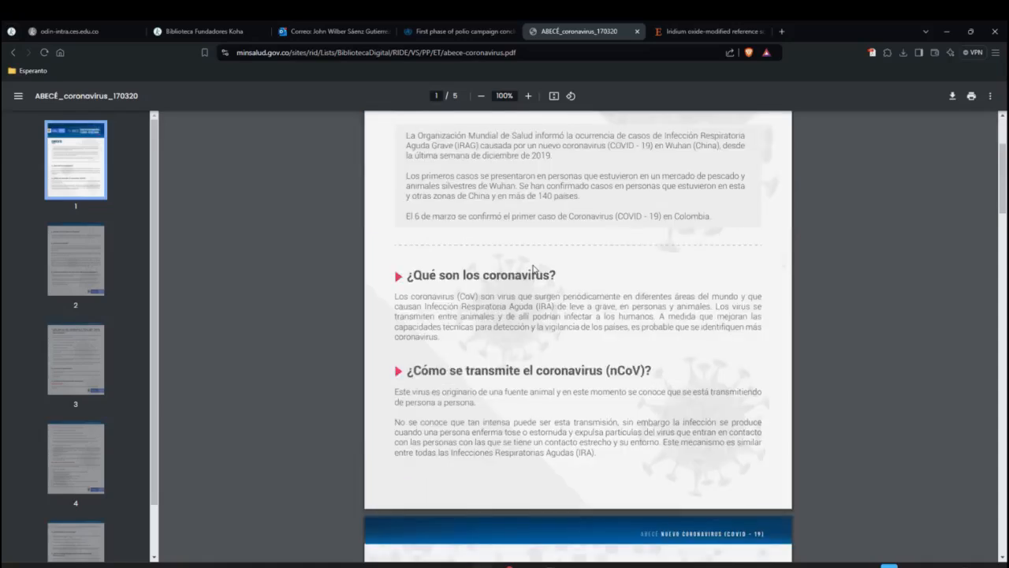
scroll(531, 267, up, 1)
scroll(505, 203, up, 1)
scroll(475, 266, down, 3)
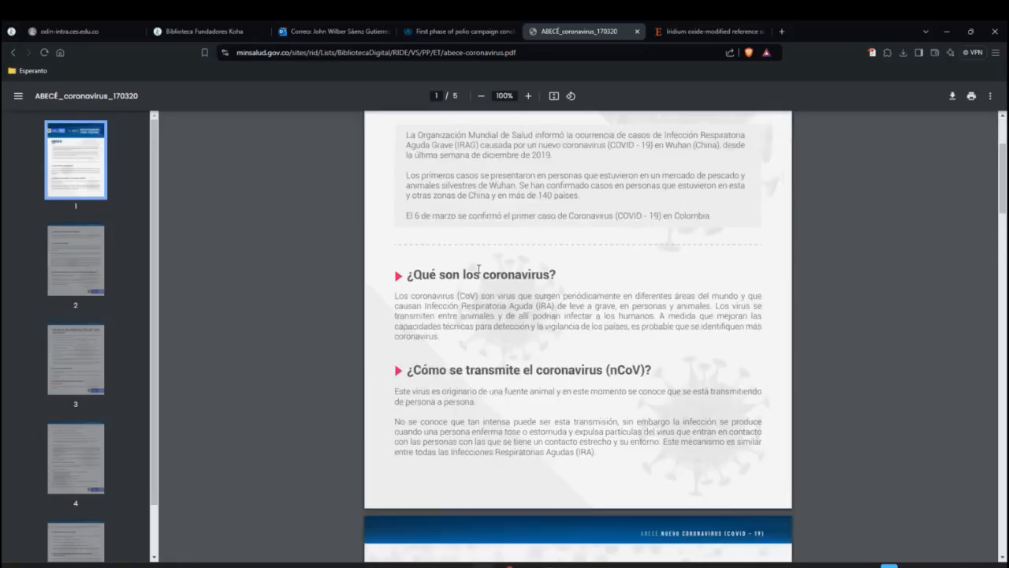
scroll(479, 268, up, 1)
scroll(479, 269, up, 1)
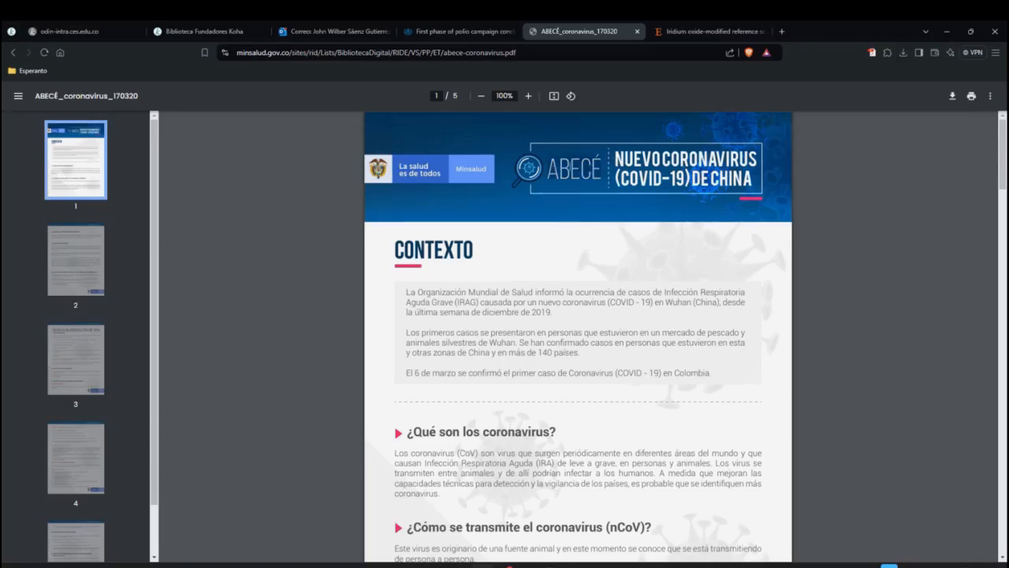
click(575, 566)
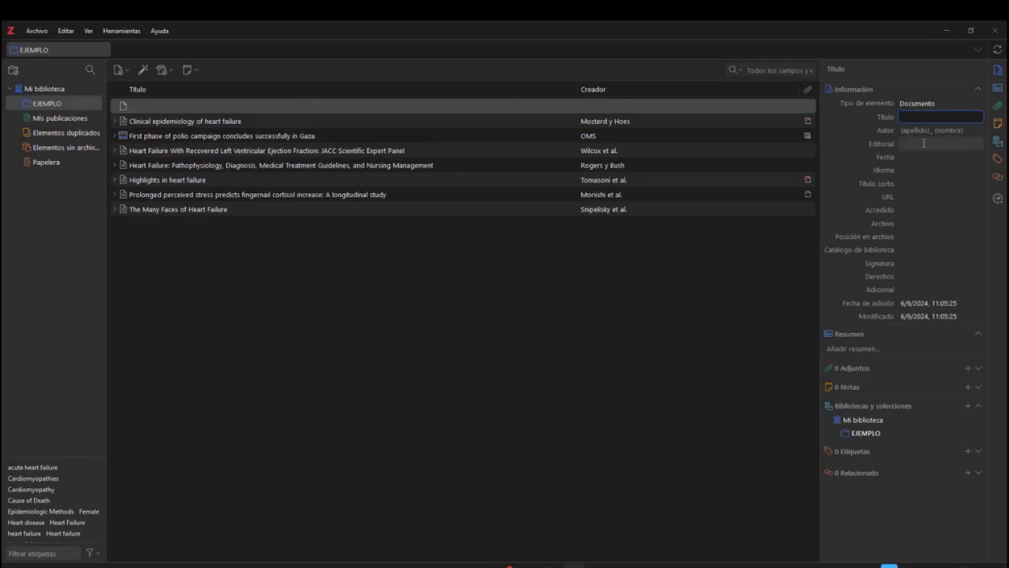
text(Nuevo corona virus)
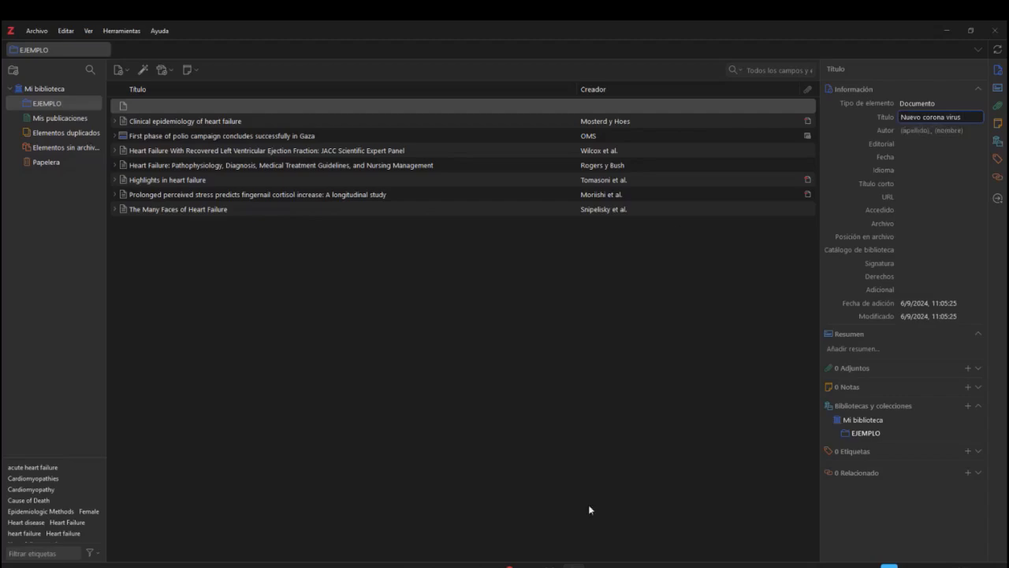
Look through the coronavirus PDF for its author and enter "Ministerio de salud" as the Zotero document's single-field author
click(482, 566)
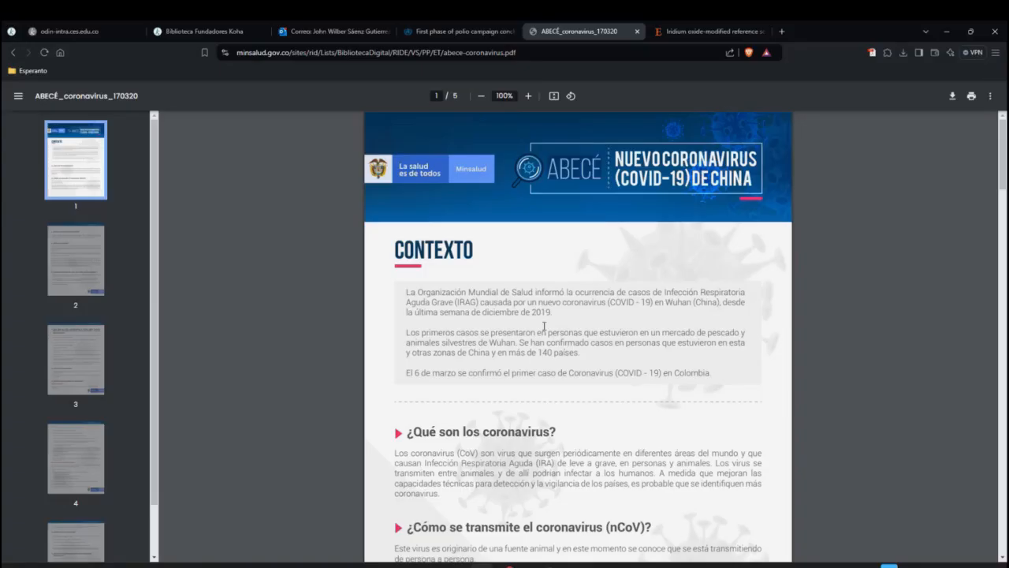
scroll(563, 339, down, 15)
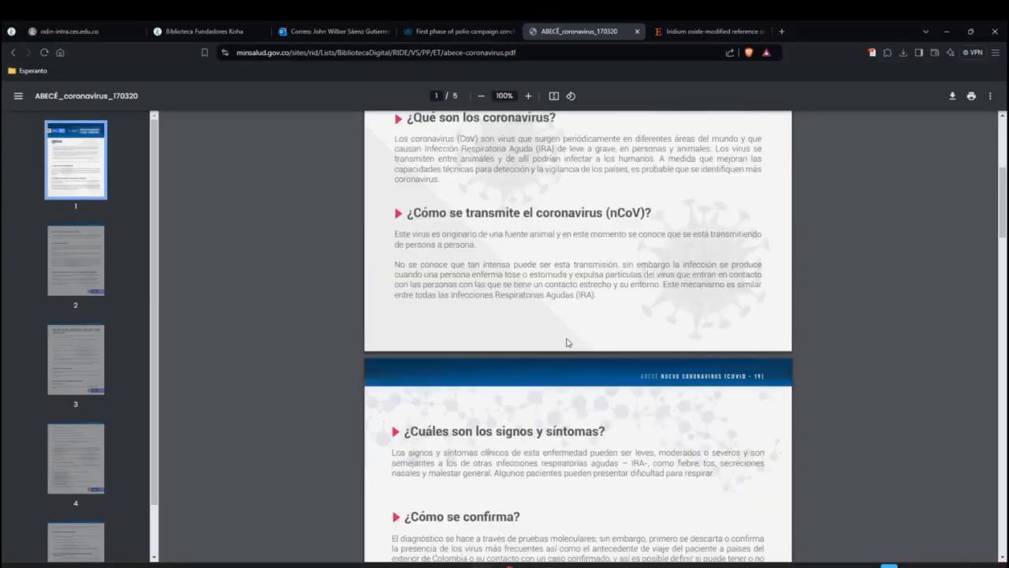
scroll(566, 341, down, 10)
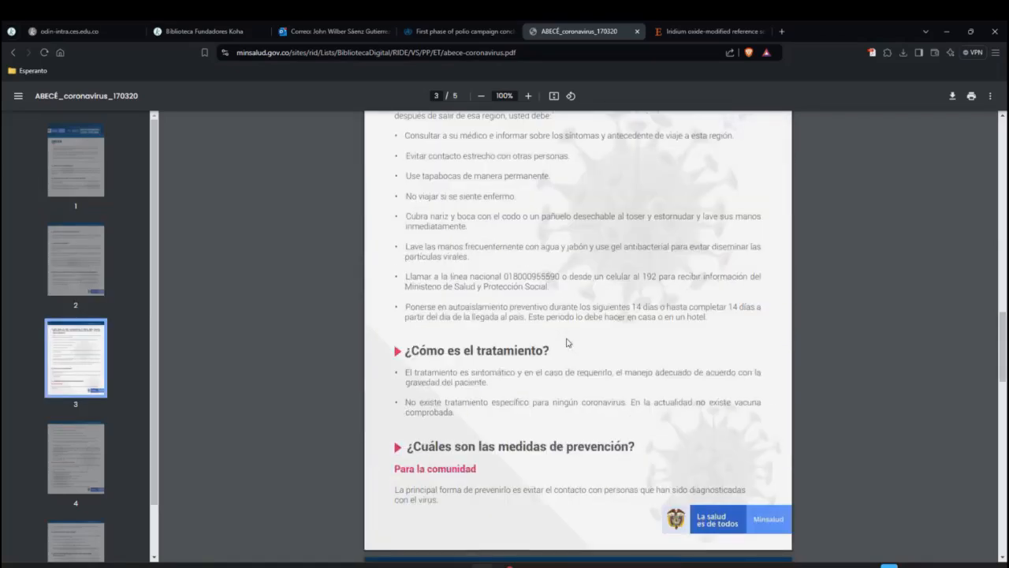
scroll(566, 342, down, 10)
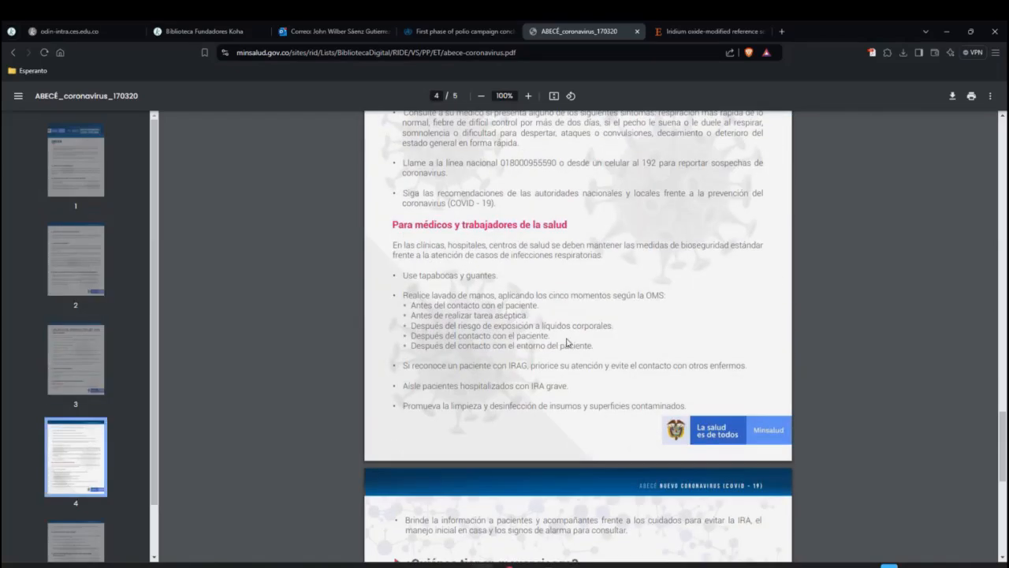
scroll(566, 342, up, 20)
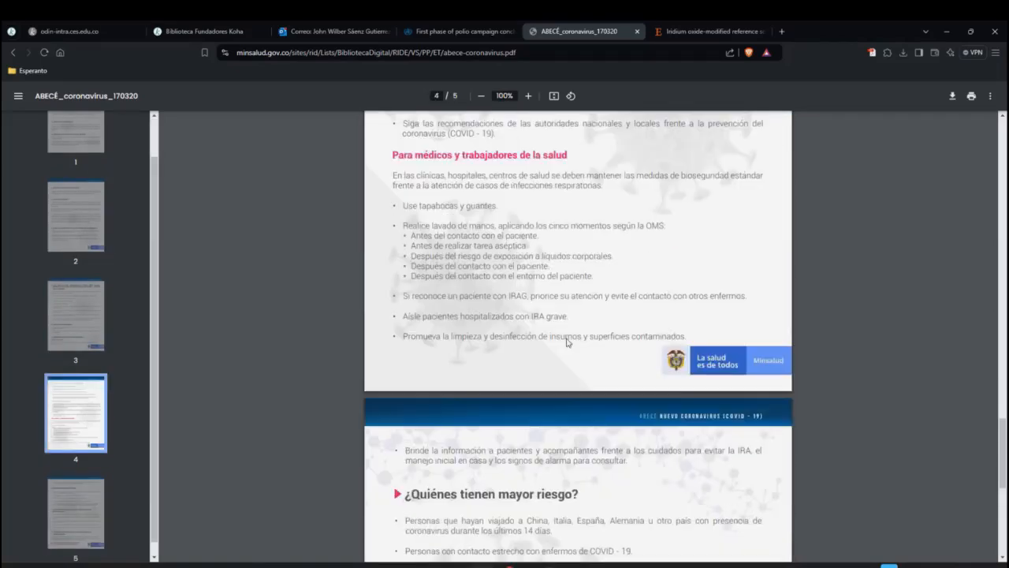
scroll(566, 341, up, 5)
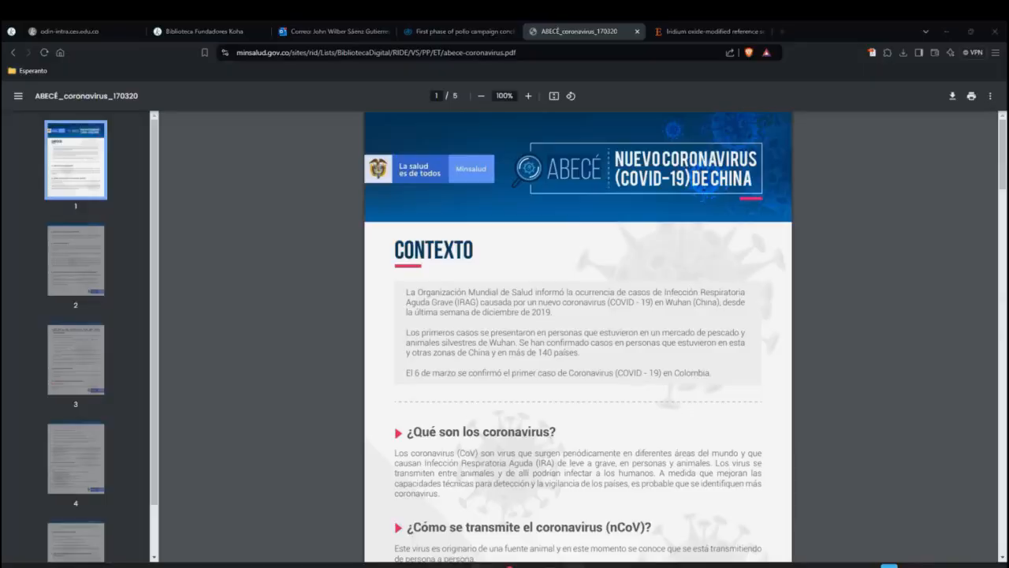
click(575, 564)
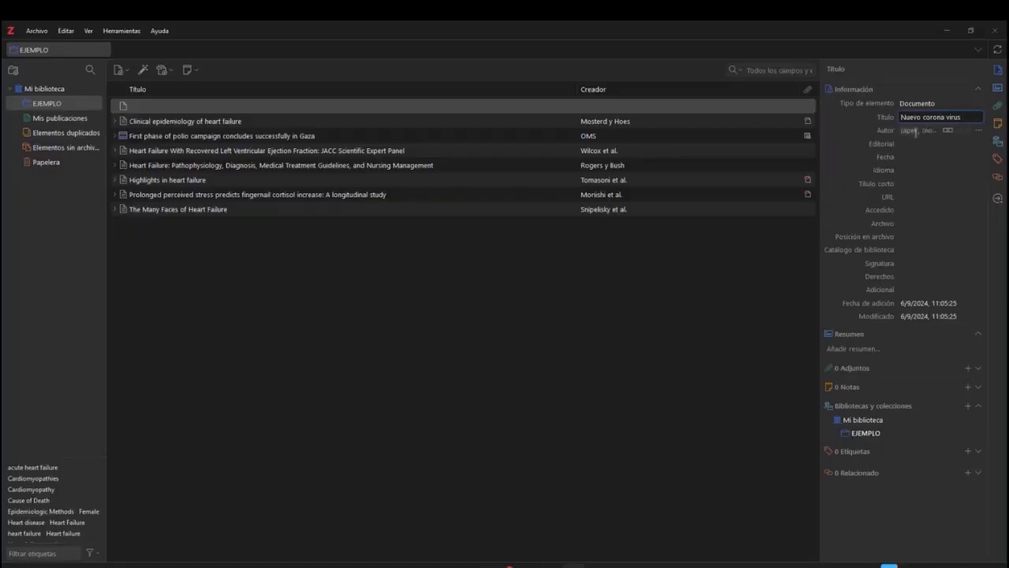
key(Return)
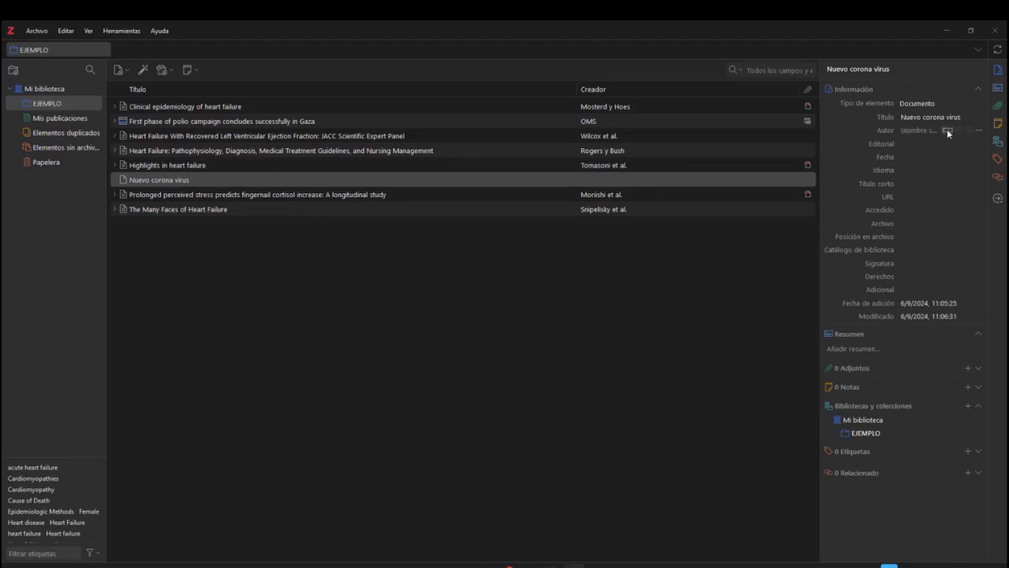
click(947, 130)
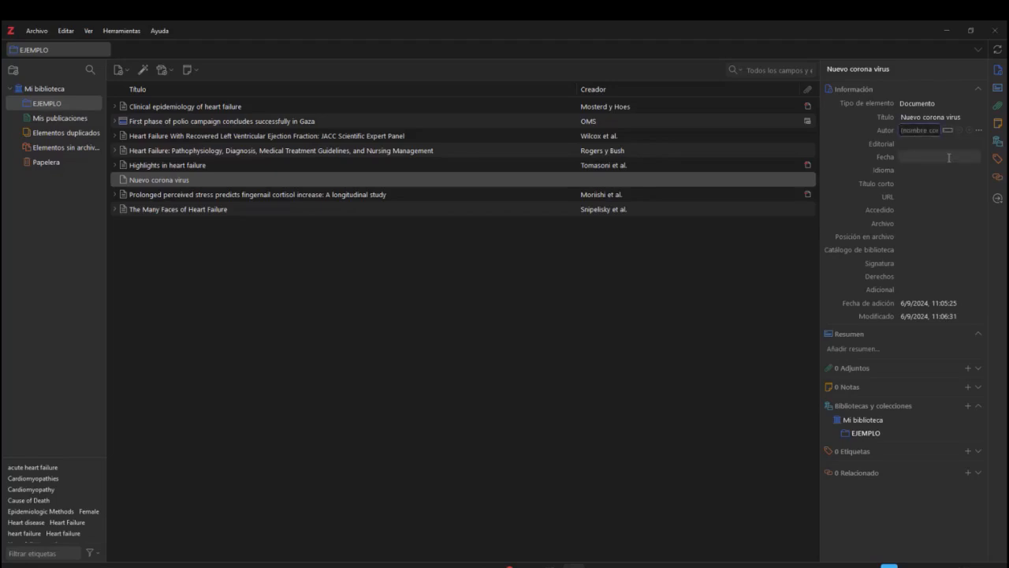
text(Ministe)
text(rio de sa)
text(lud)
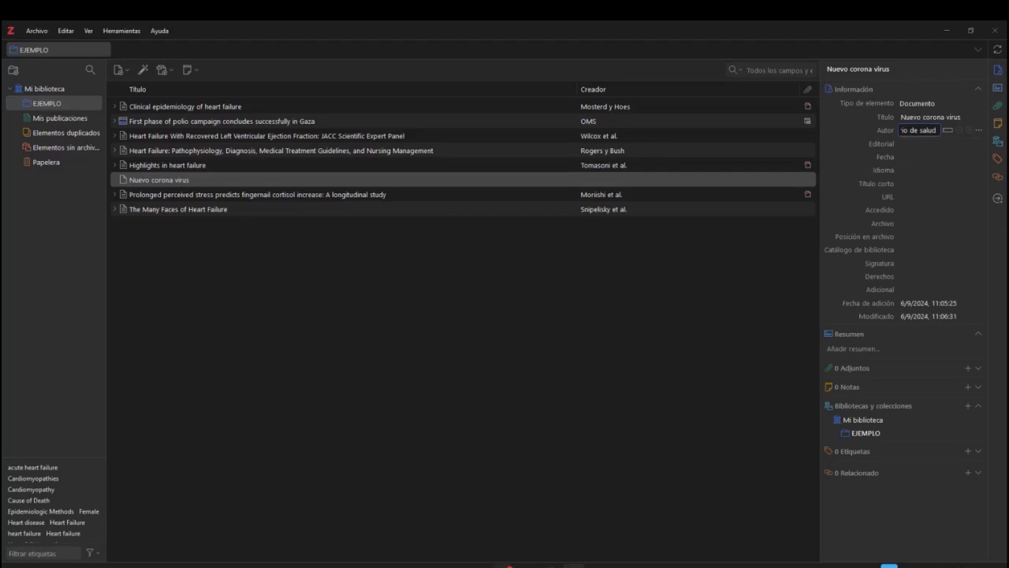
Return to the ABECÉ coronavirus PDF and examine all its pages for a publication date
click(483, 566)
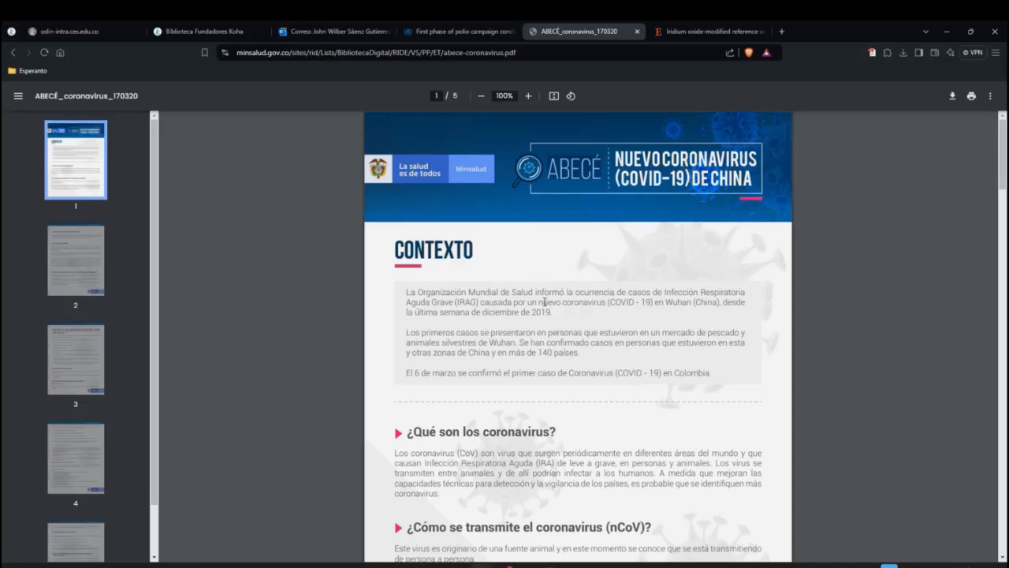
scroll(544, 302, down, 7)
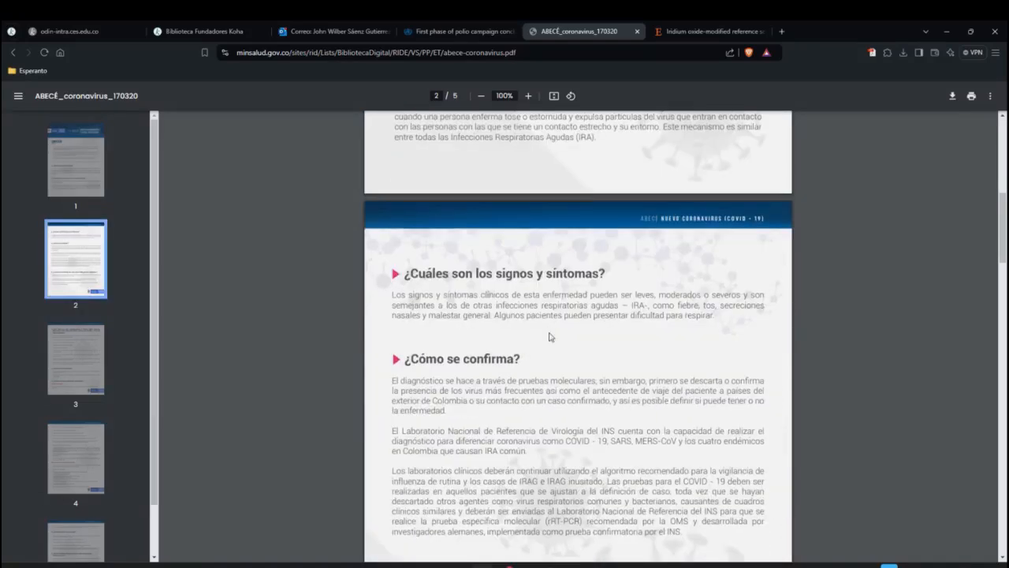
scroll(550, 335, down, 10)
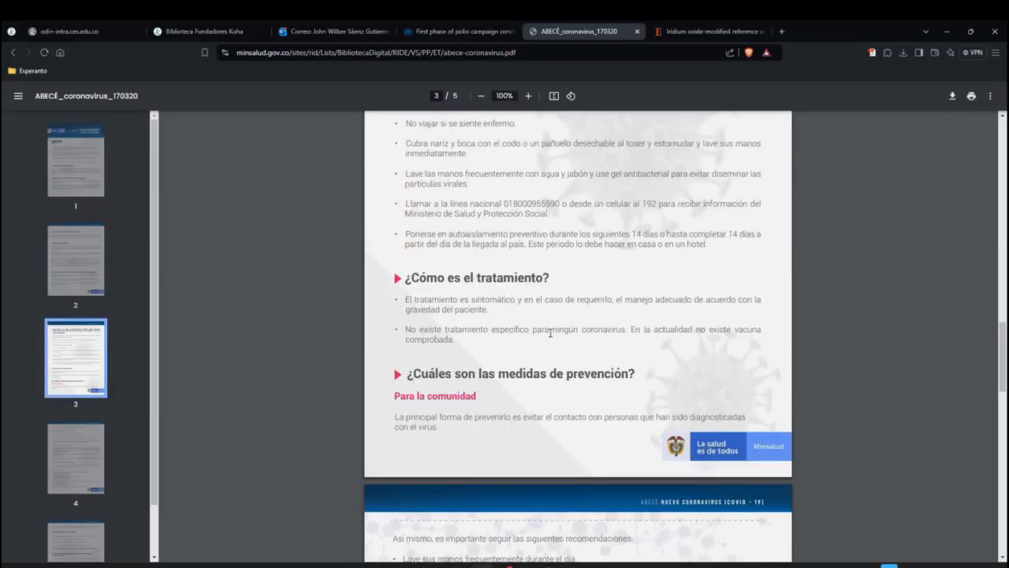
scroll(550, 333, down, 10)
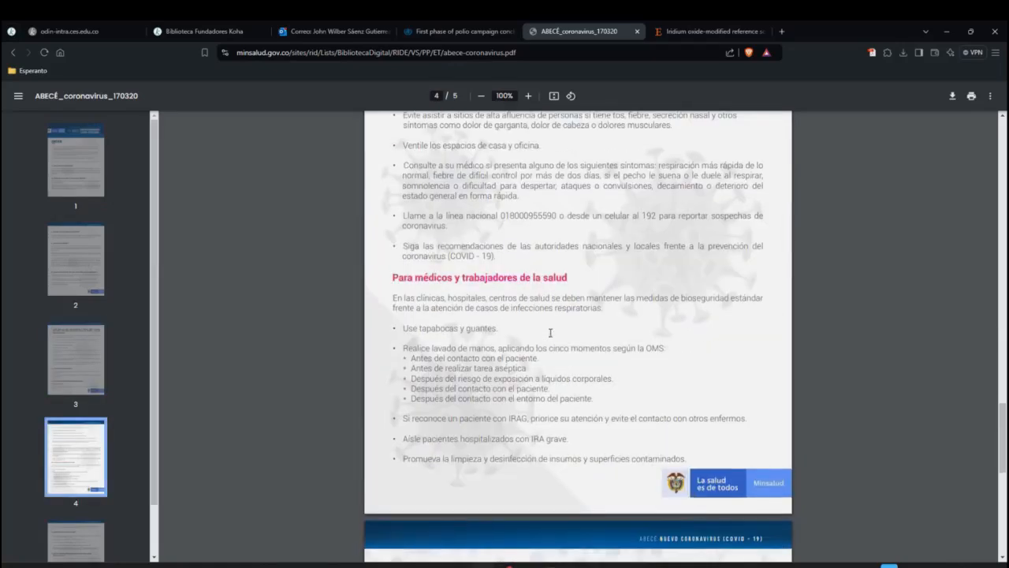
scroll(549, 332, down, 6)
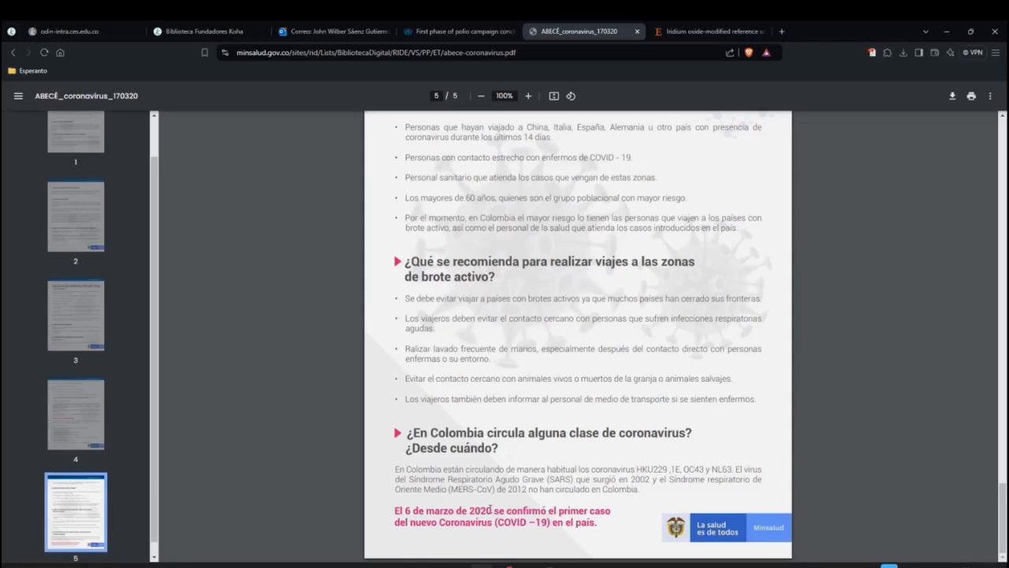
scroll(494, 472, up, 1)
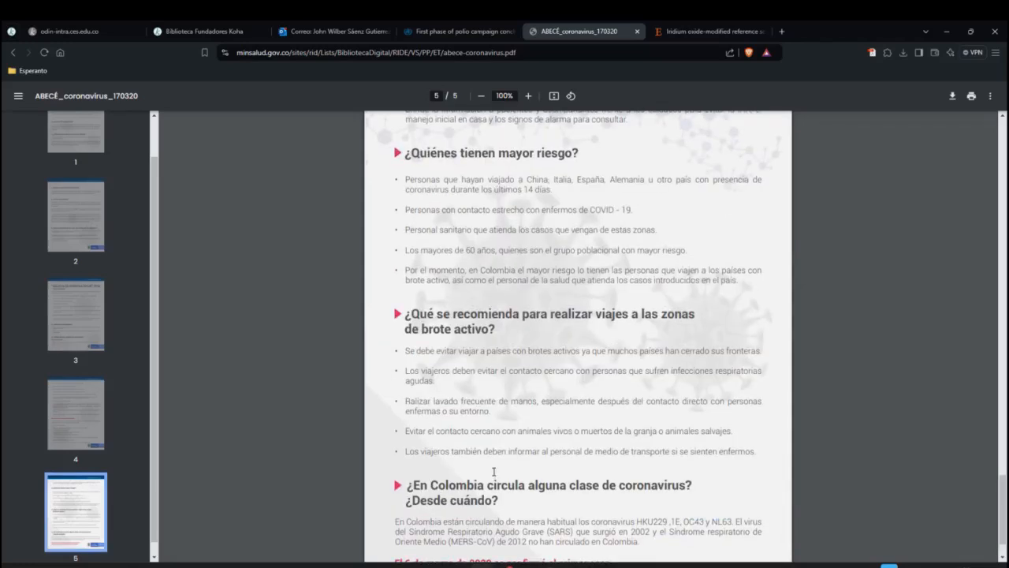
scroll(493, 471, down, 1)
scroll(493, 472, up, 20)
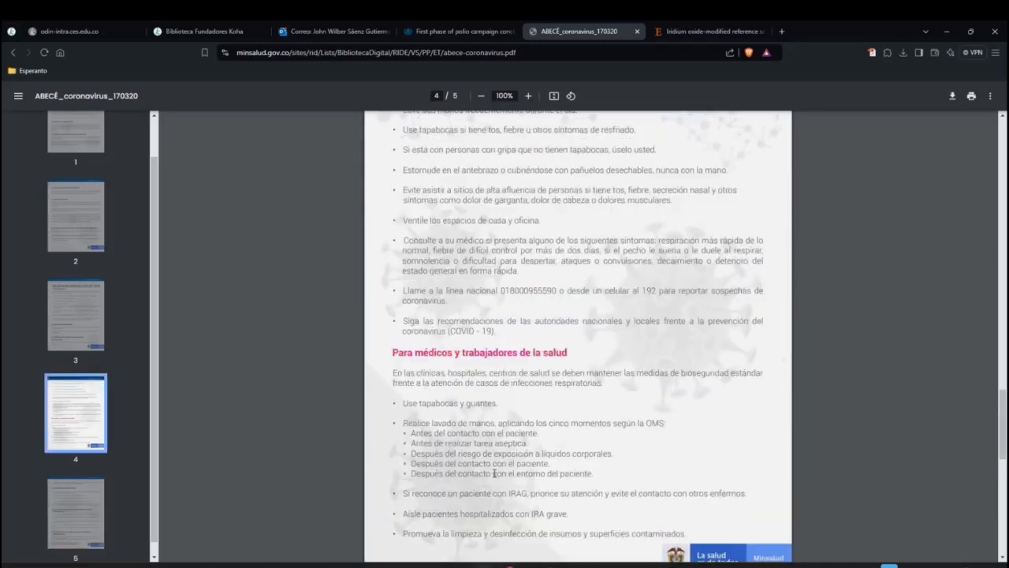
scroll(496, 474, up, 10)
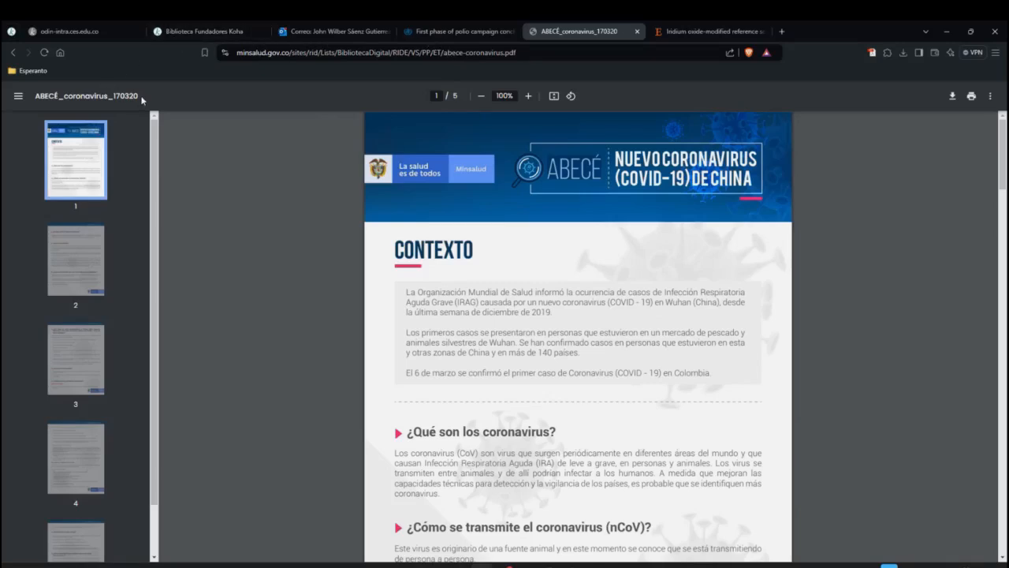
Highlight the date digits in the PDF's title "ABECÉ_coronavirus_170320" and check the date mentioned at the end of the last page
drag(142, 98, 115, 97)
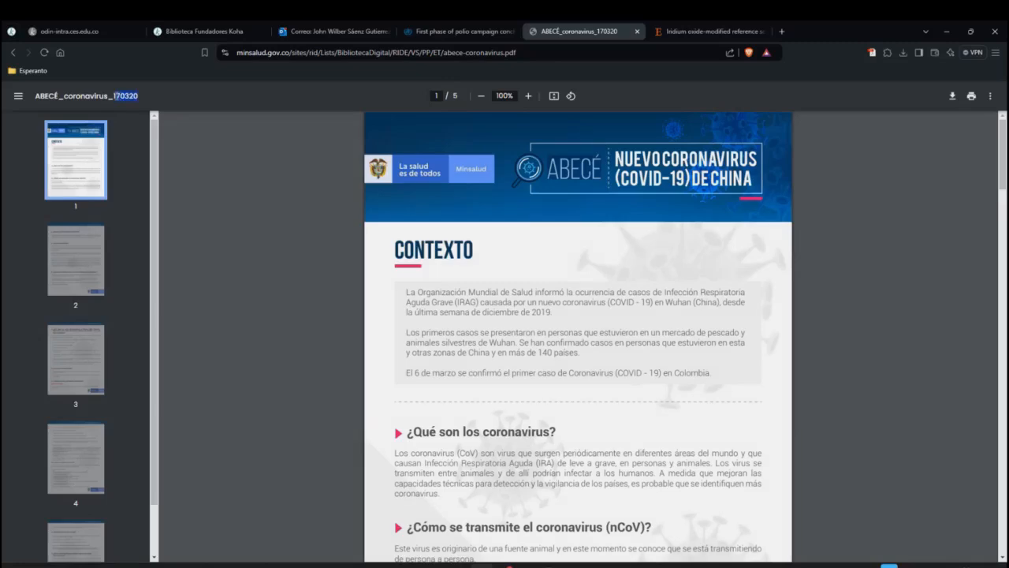
click(138, 100)
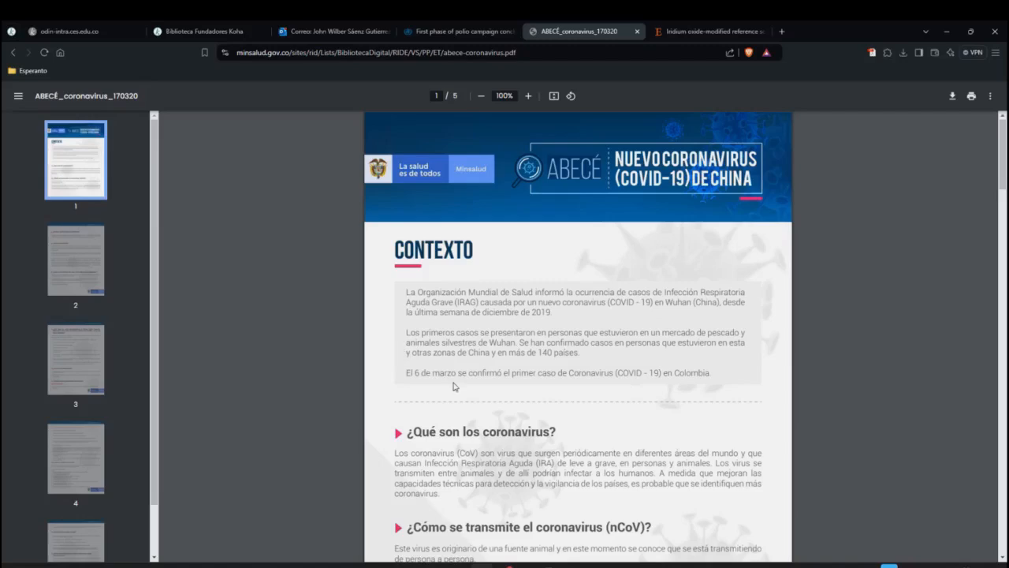
scroll(454, 384, down, 20)
scroll(454, 384, down, 15)
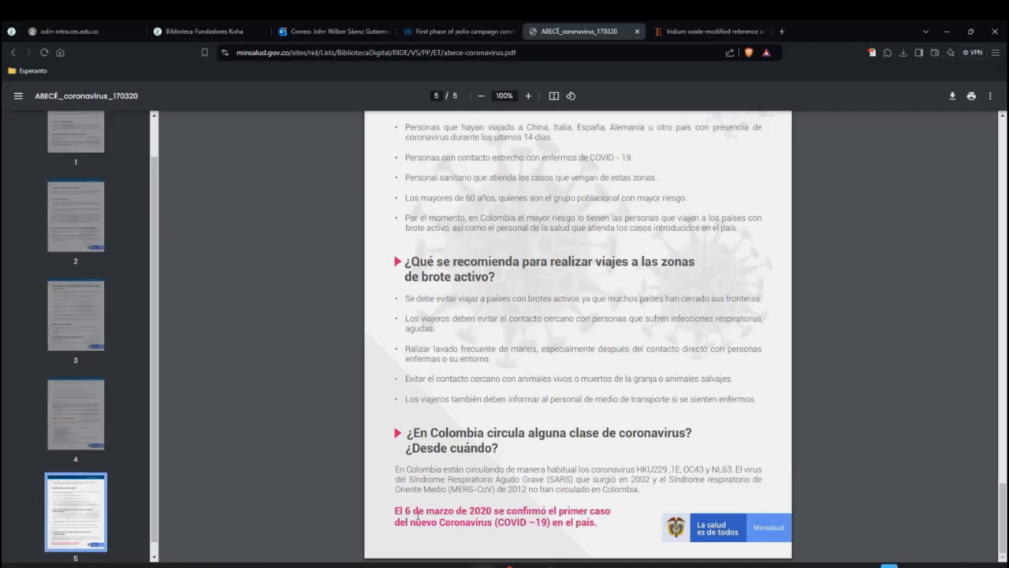
scroll(495, 492, up, 4)
scroll(495, 492, up, 12)
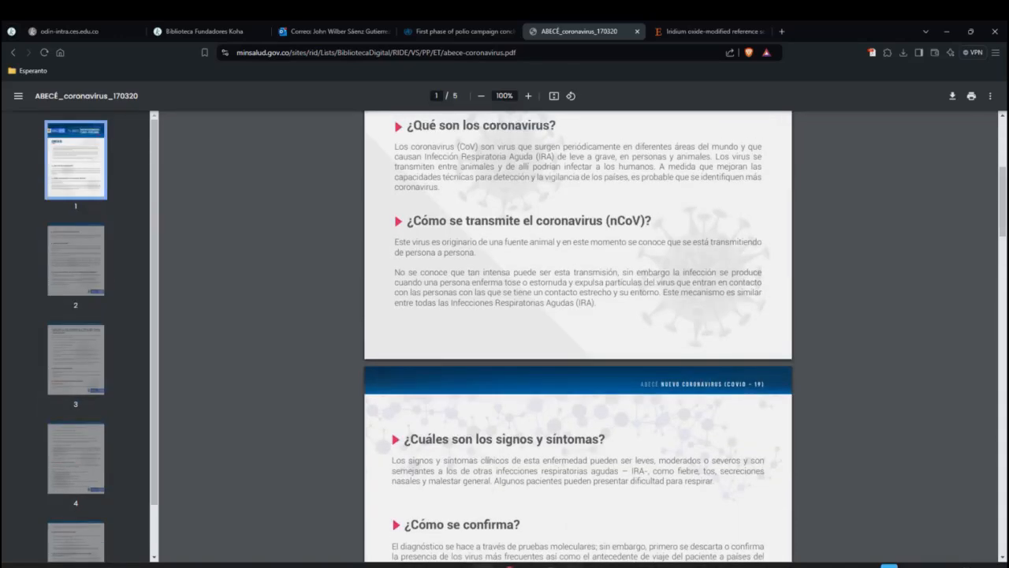
Switch to Zotero and set the date of the "Nuevo corona virus" document to 2020
click(509, 565)
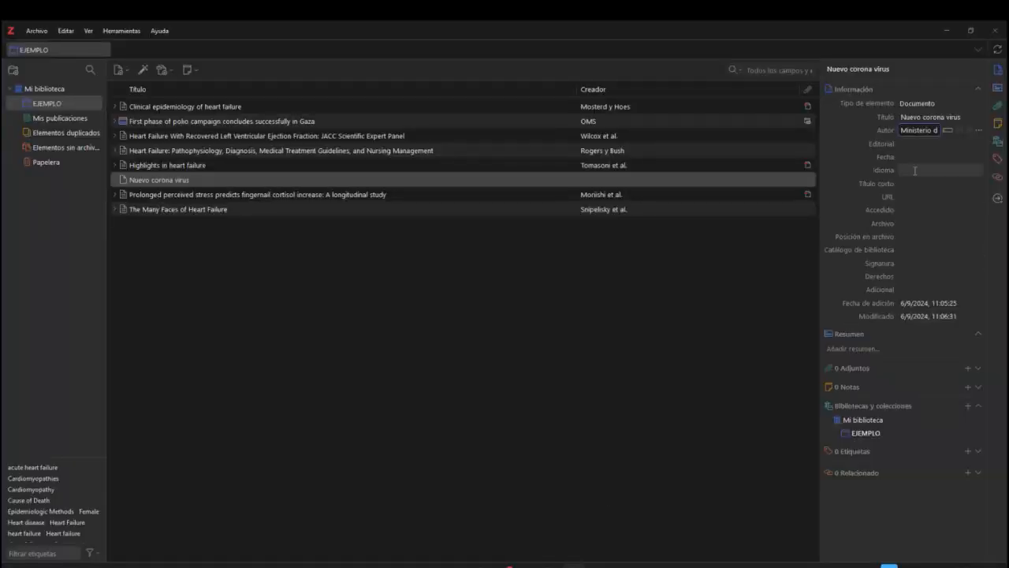
click(888, 160)
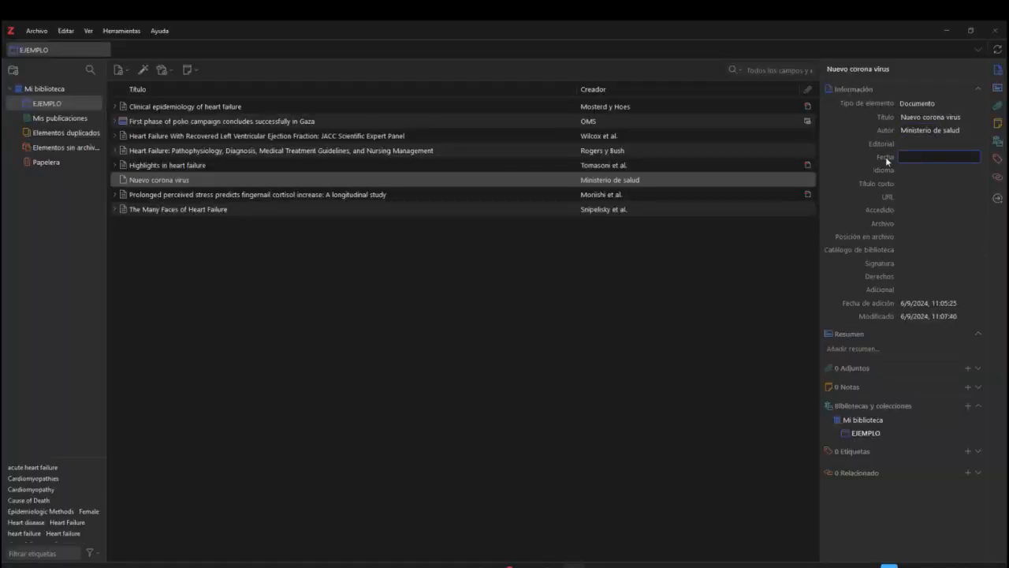
text(2020)
click(300, 179)
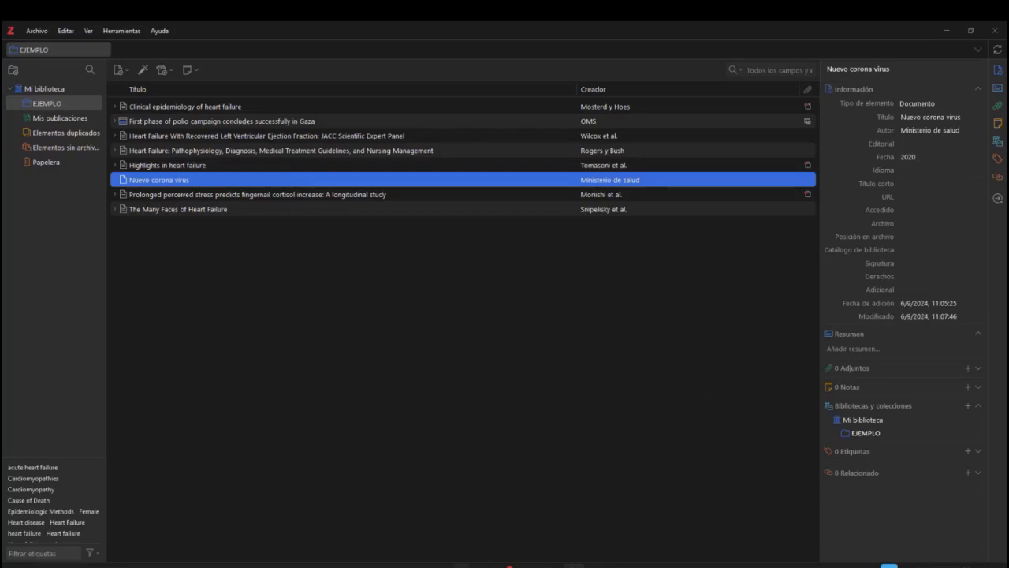
Copy the ABECÉ coronavirus PDF's web address from the browser and paste it as the "Nuevo corona virus" document's URL in Zotero
key(alt+Tab)
click(361, 54)
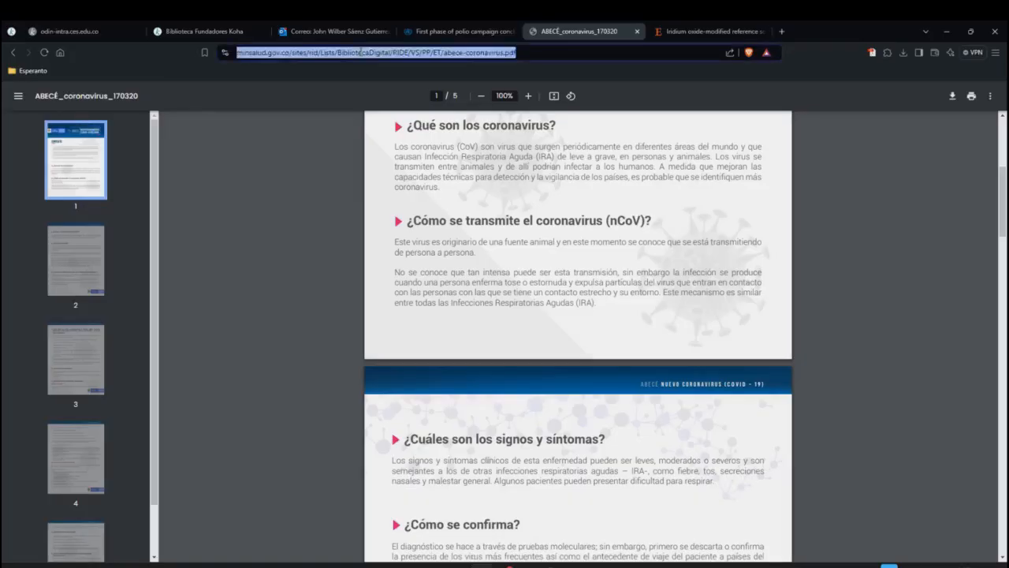
right_click(361, 53)
click(411, 118)
key(alt+Tab)
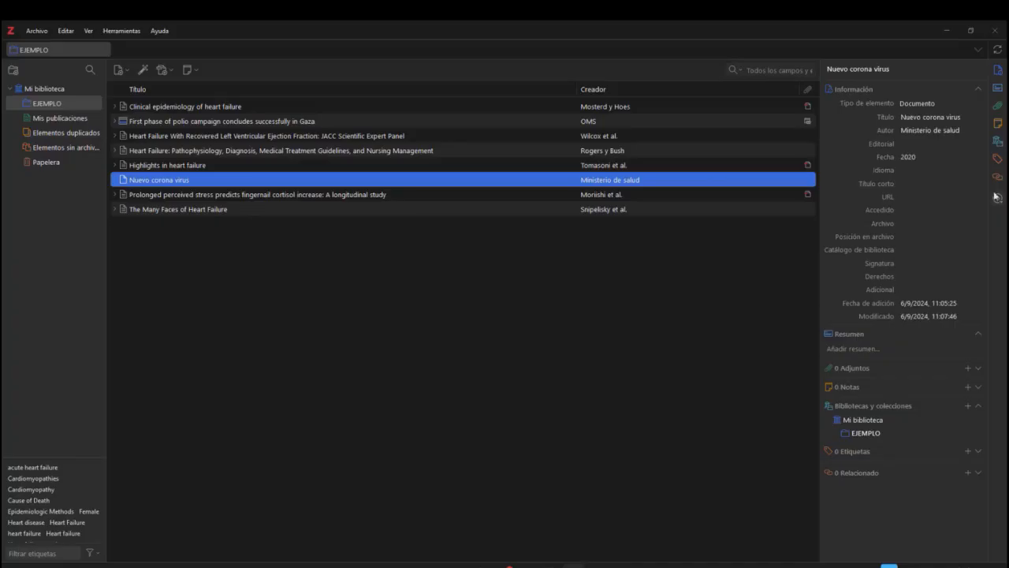
click(913, 196)
right_click(912, 197)
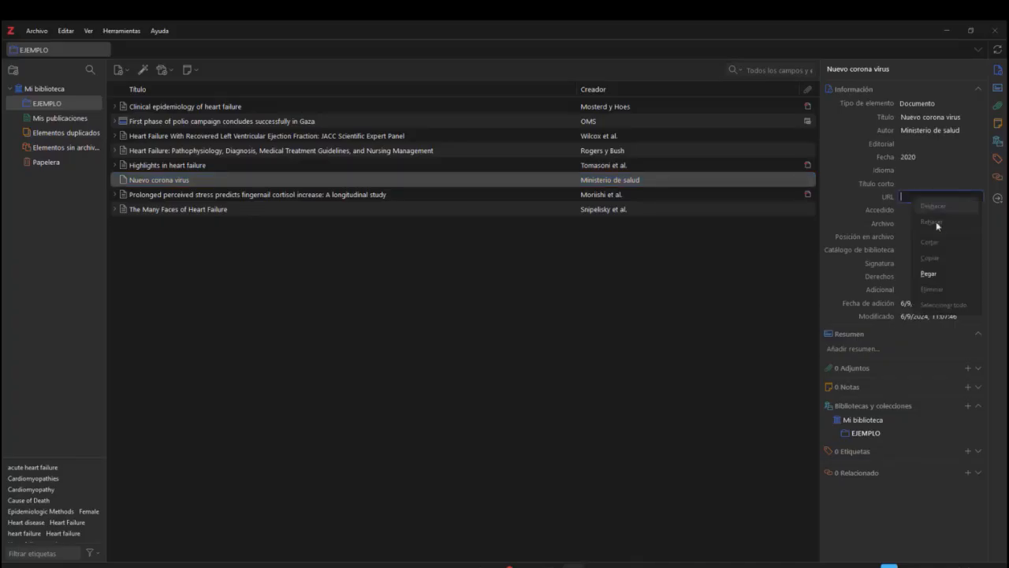
click(938, 273)
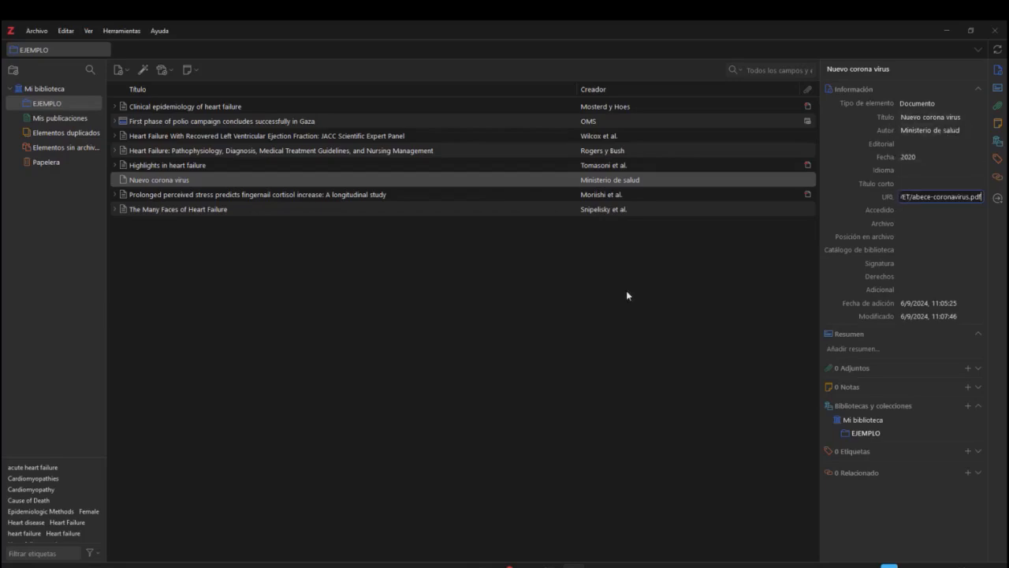
click(541, 341)
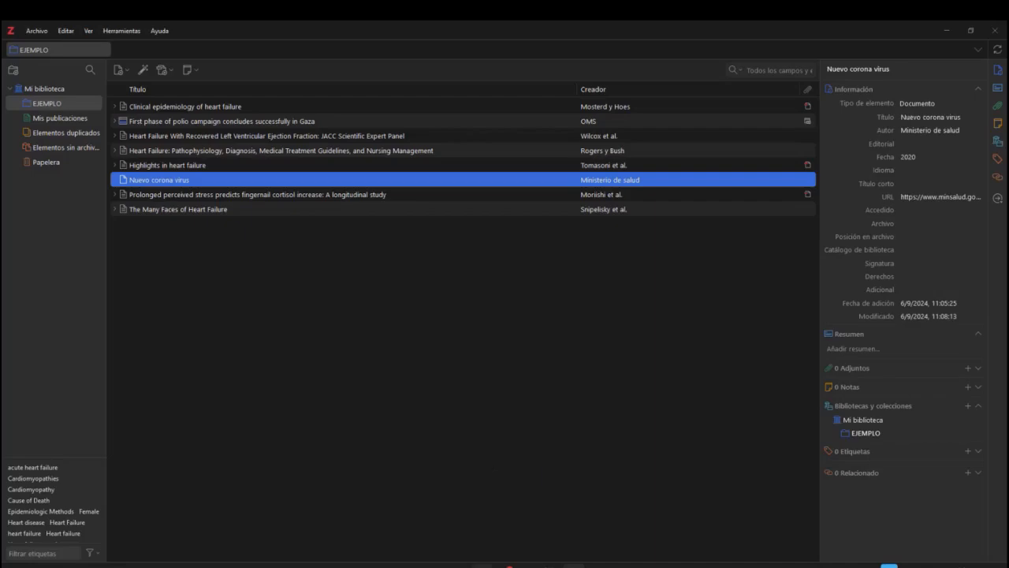
Return to the browser and download the ABECÉ coronavirus PDF to the Descargas folder as "abece-coronavirus"
mouse_move(481, 564)
click(477, 508)
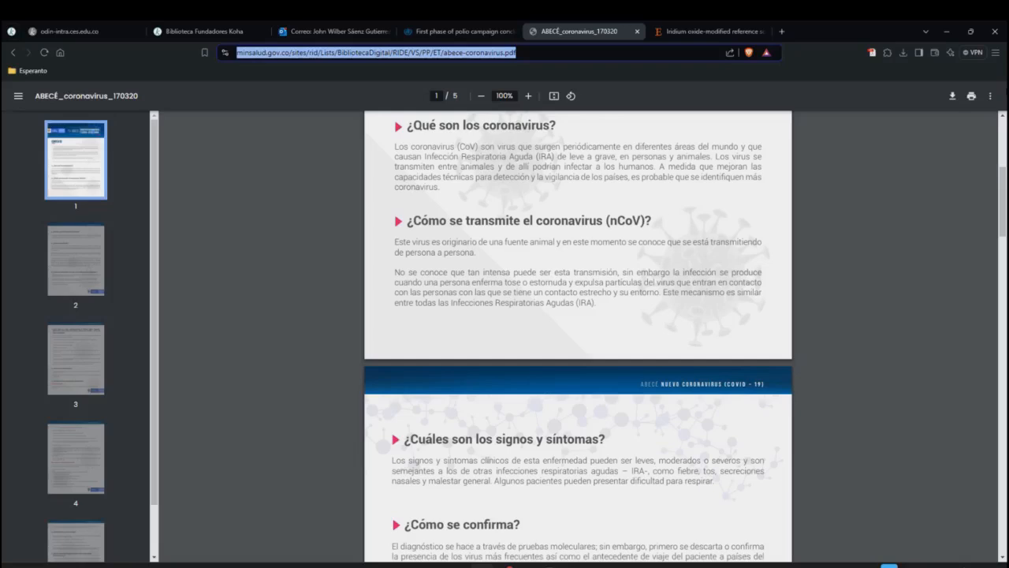
click(953, 98)
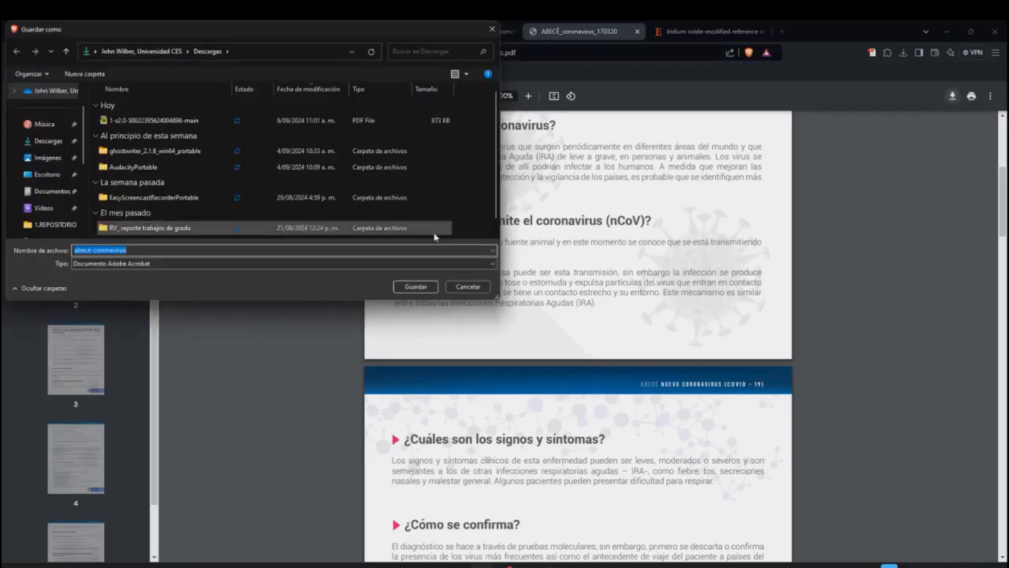
click(408, 287)
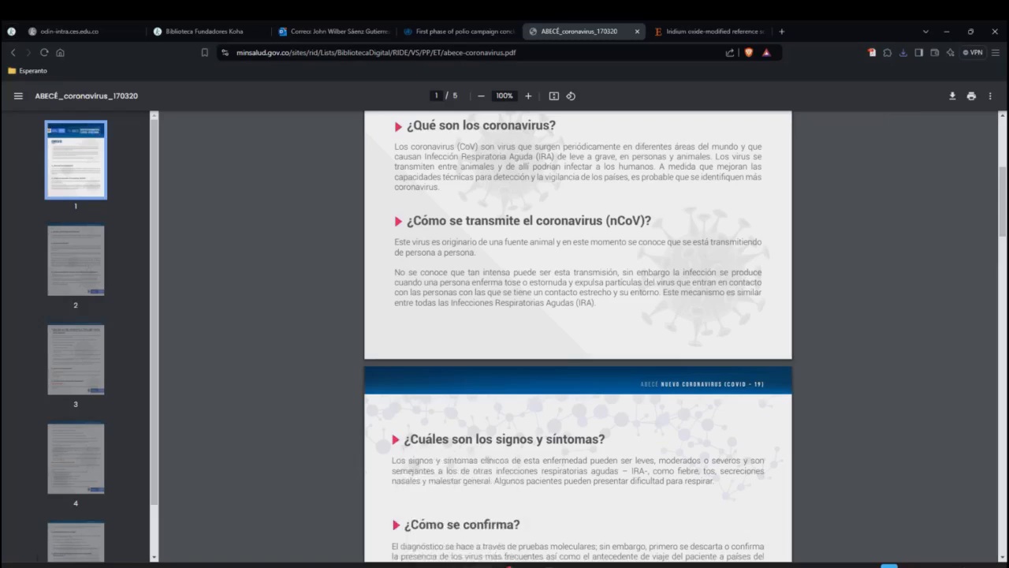
click(459, 564)
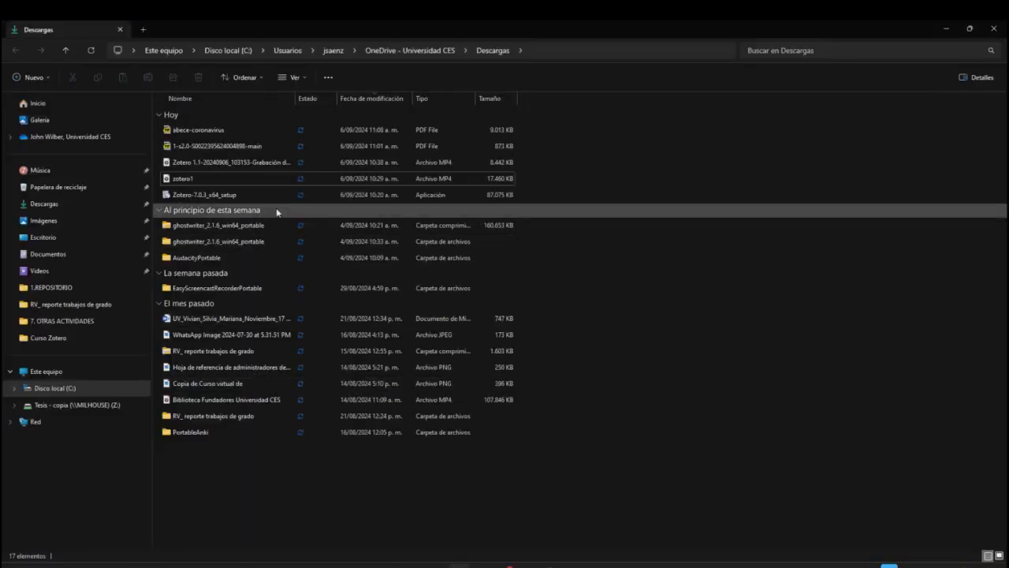
click(224, 148)
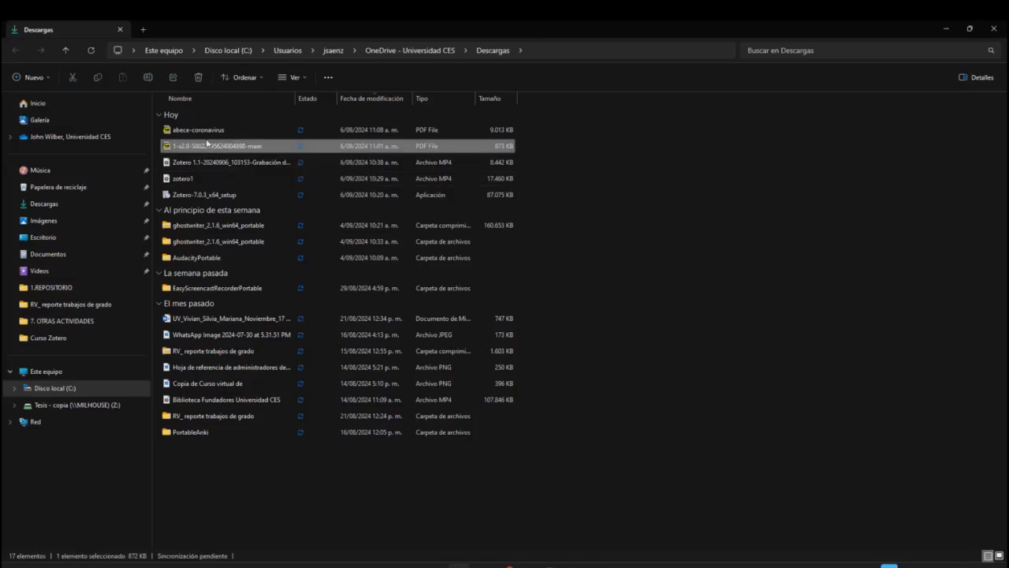
ctrl+click(198, 132)
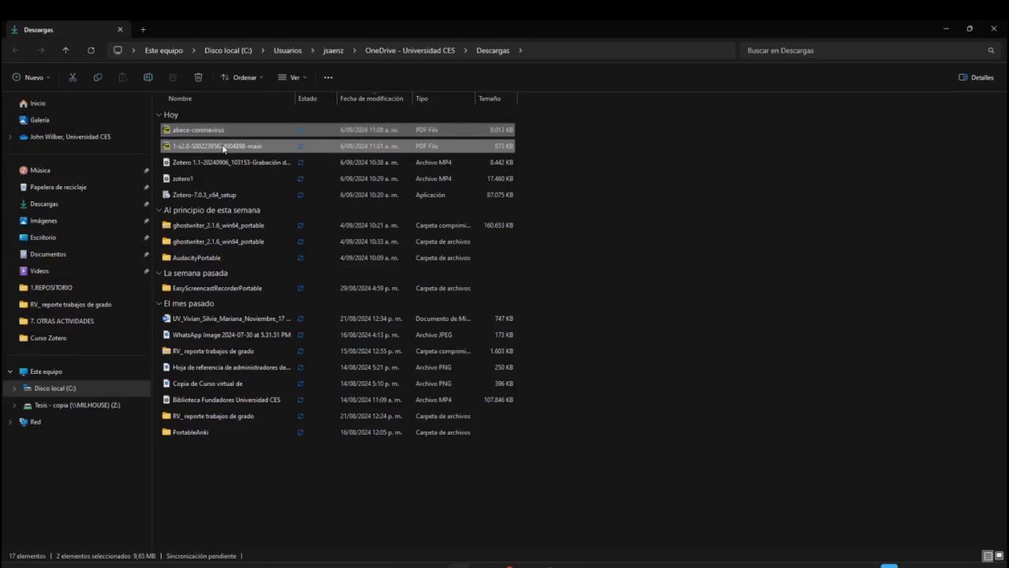
drag(225, 149, 573, 558)
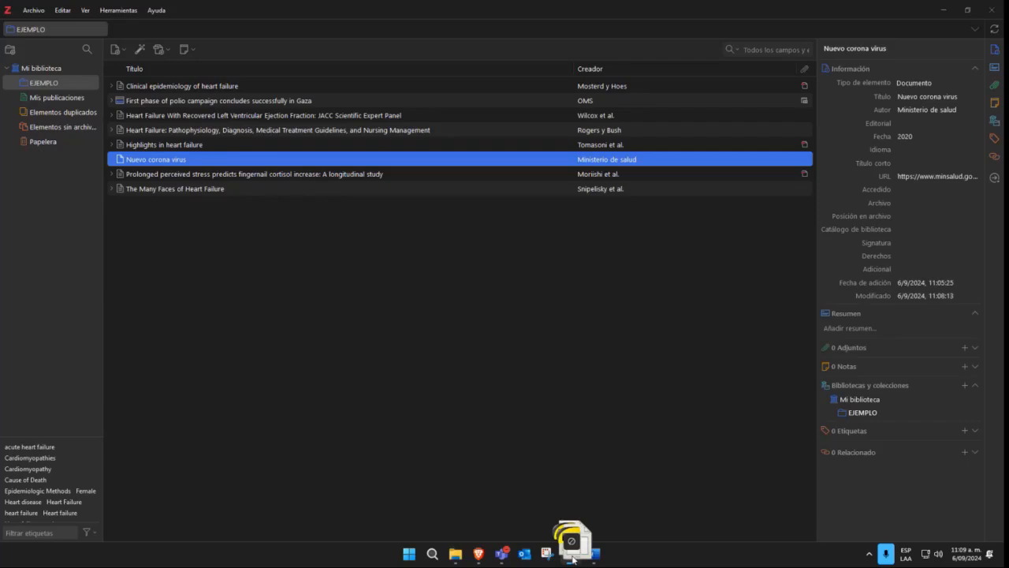
drag(573, 558, 467, 323)
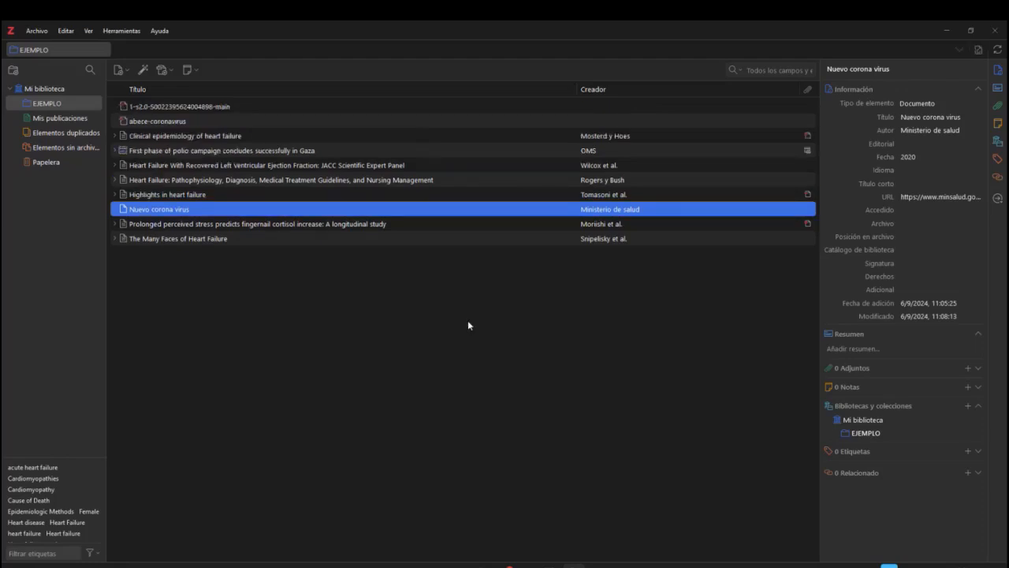
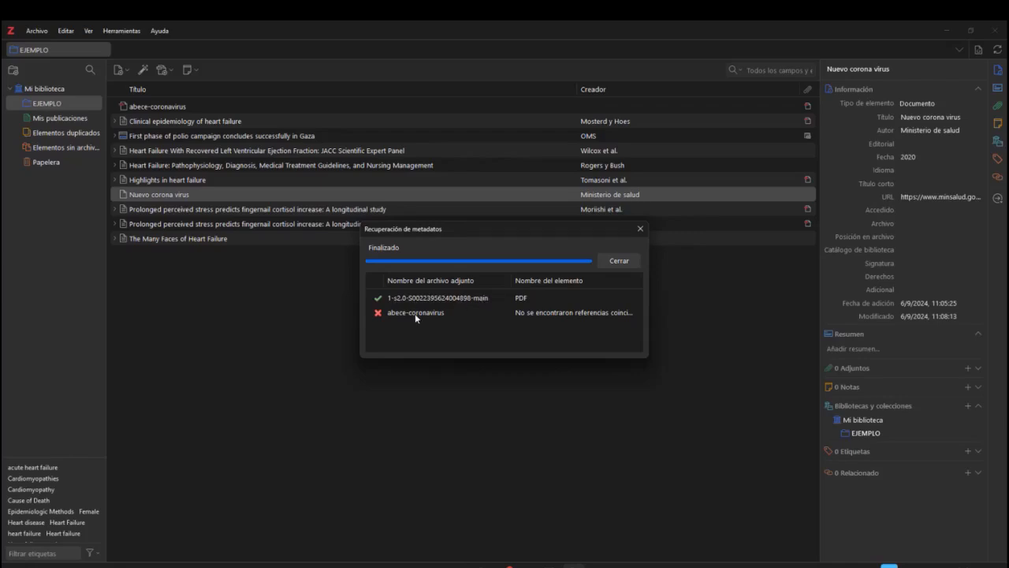
click(622, 262)
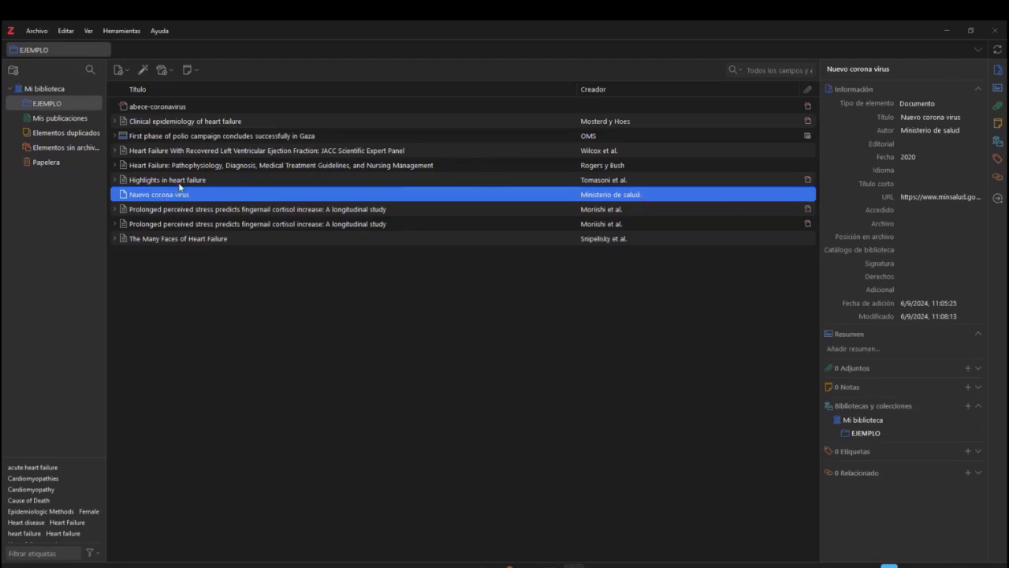
Compare the loose "abece-coronavirus" PDF with the "Nuevo corona virus" entry, attach it to that entry and collapse the entry
click(162, 107)
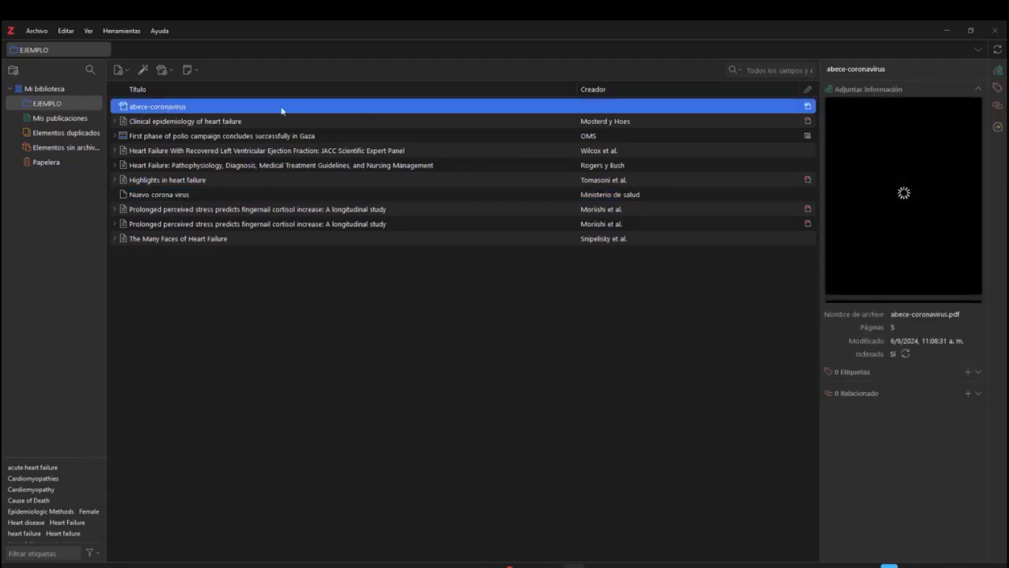
mouse_move(885, 164)
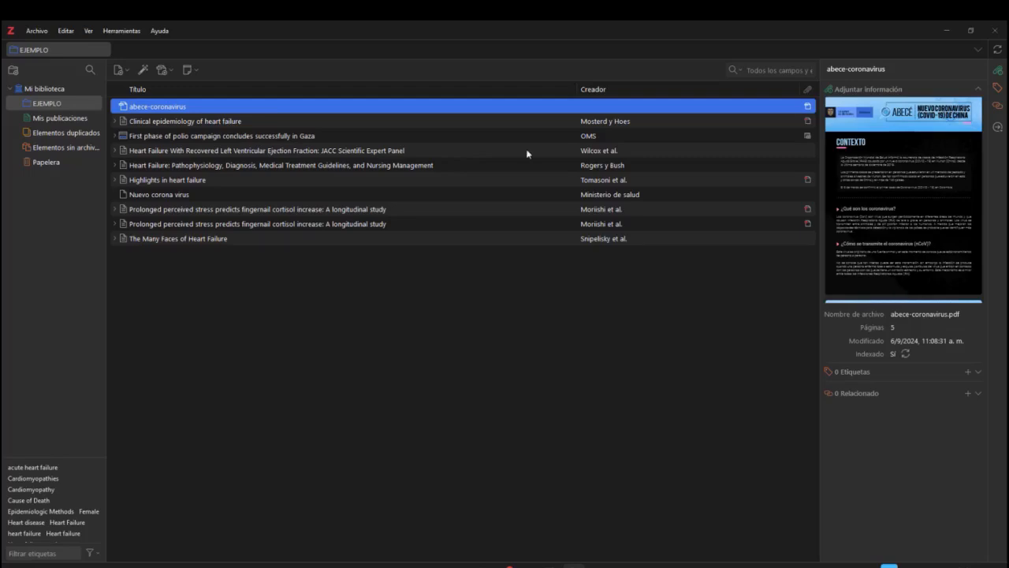
click(176, 193)
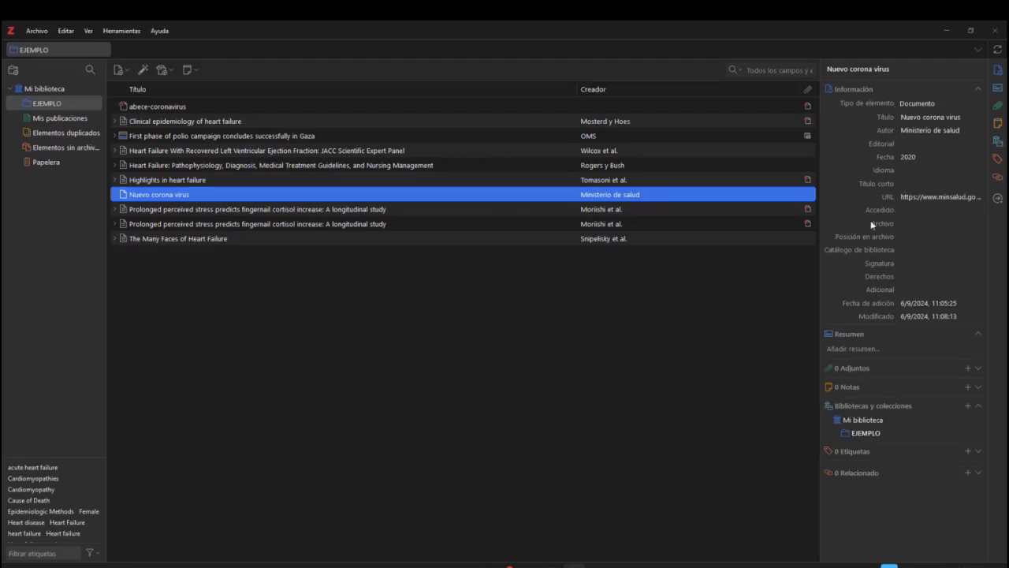
click(148, 110)
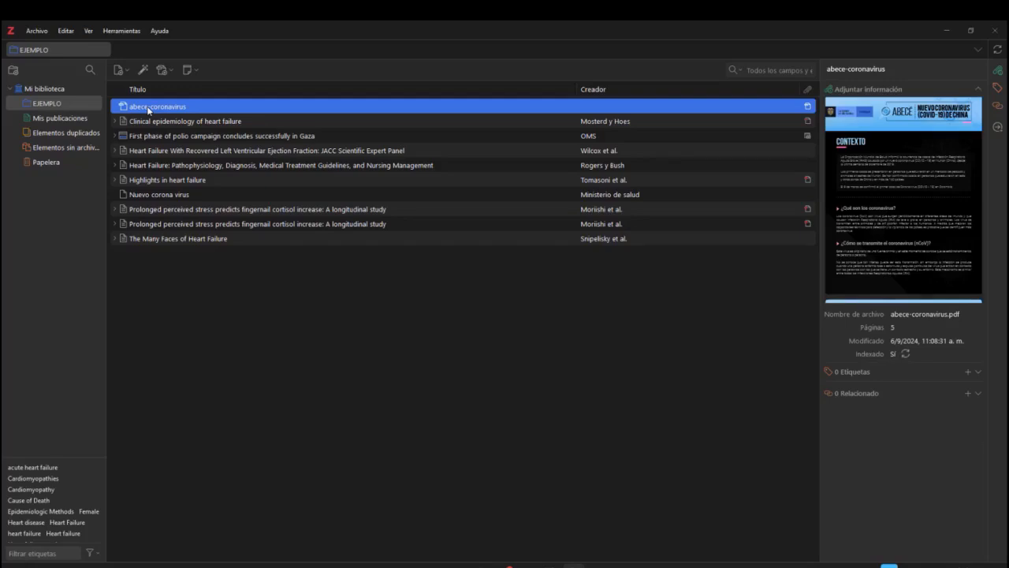
mouse_move(865, 183)
drag(136, 109, 210, 196)
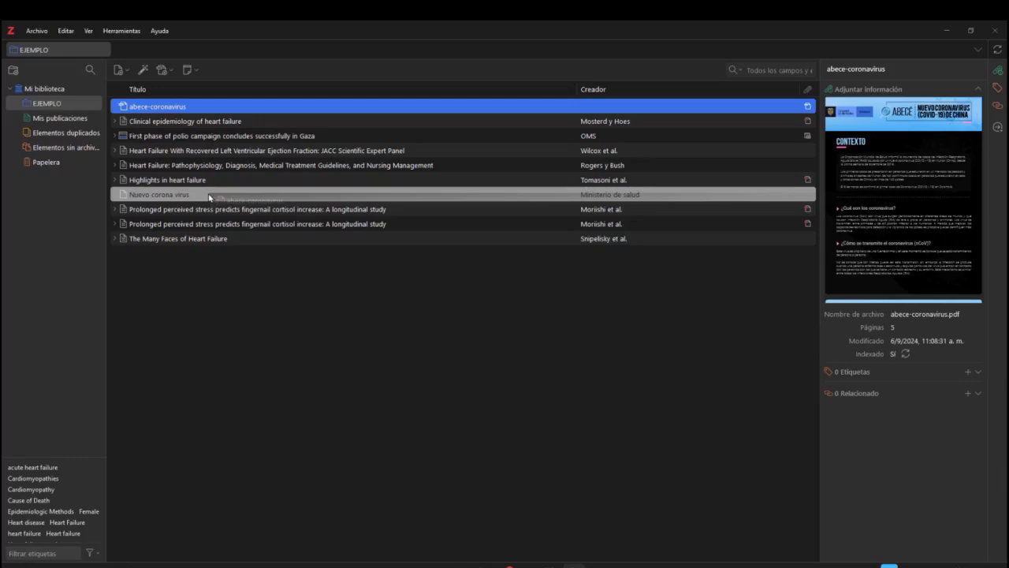
drag(209, 196, 210, 197)
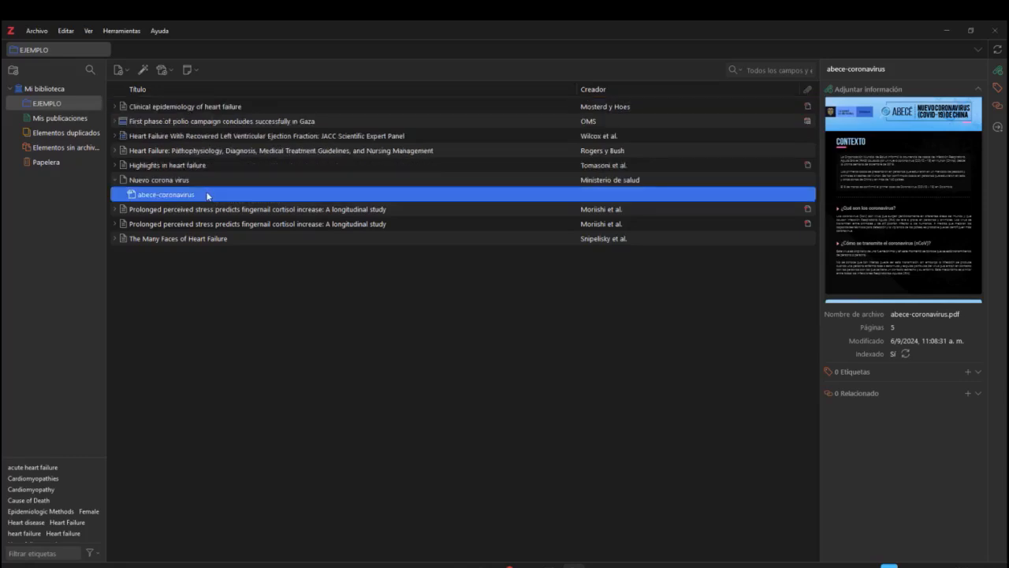
click(115, 182)
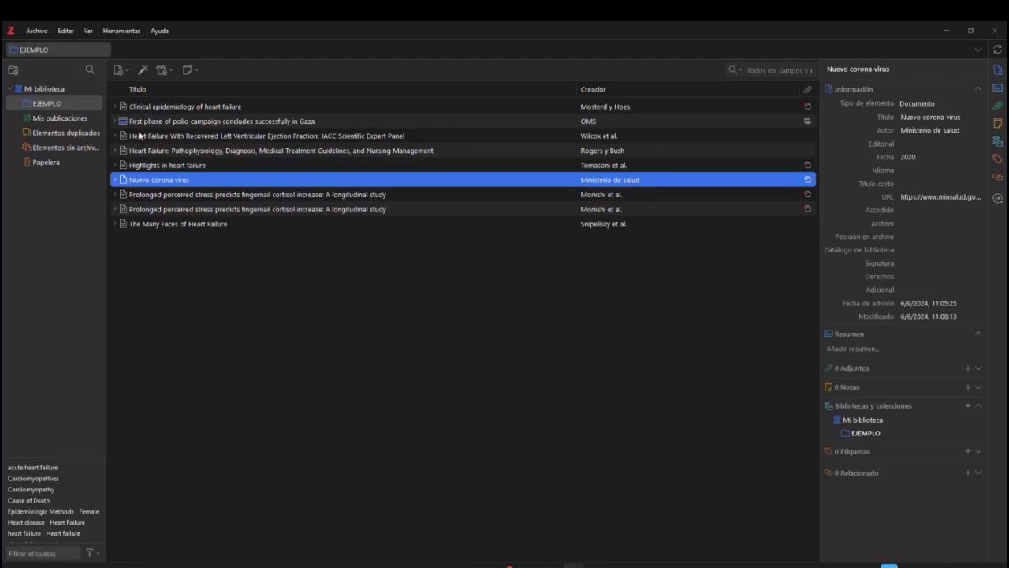
Check the entries' attachments and remove the first duplicate of "Prolonged perceived stress predicts fingernail cortisol increase" from the EJEMPLO collection
click(115, 122)
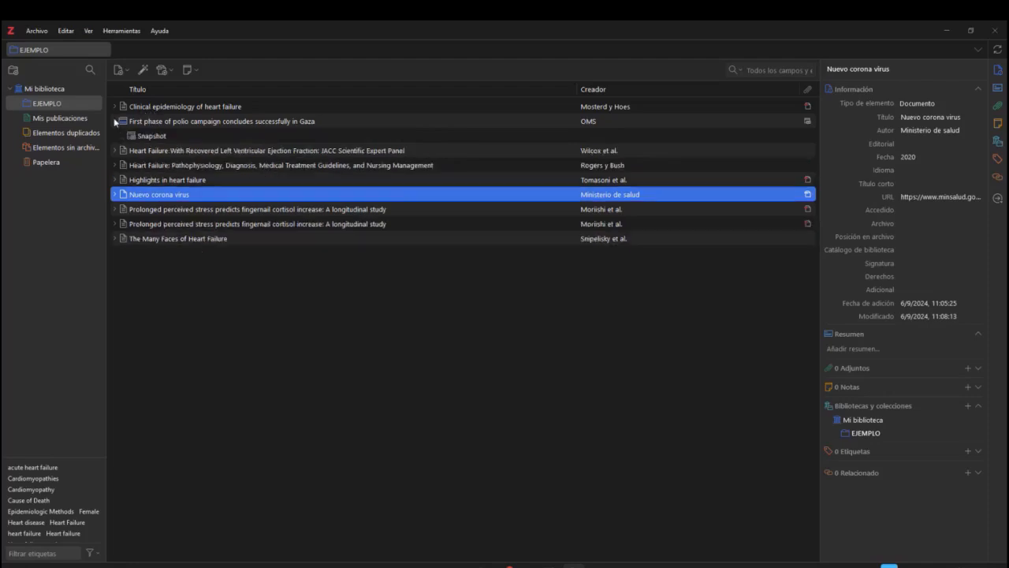
click(115, 122)
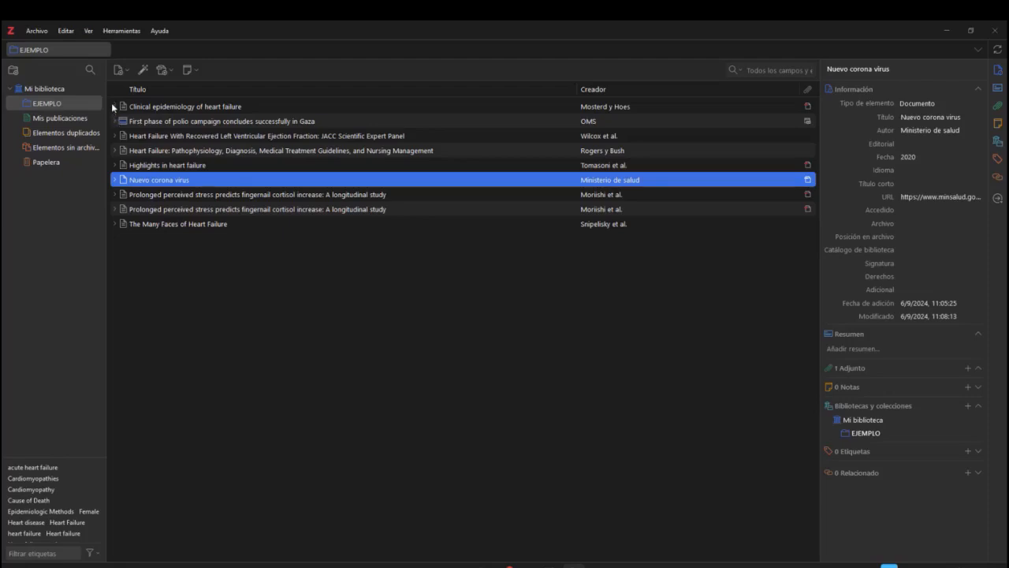
click(115, 193)
click(116, 193)
click(192, 194)
click(193, 210)
click(186, 196)
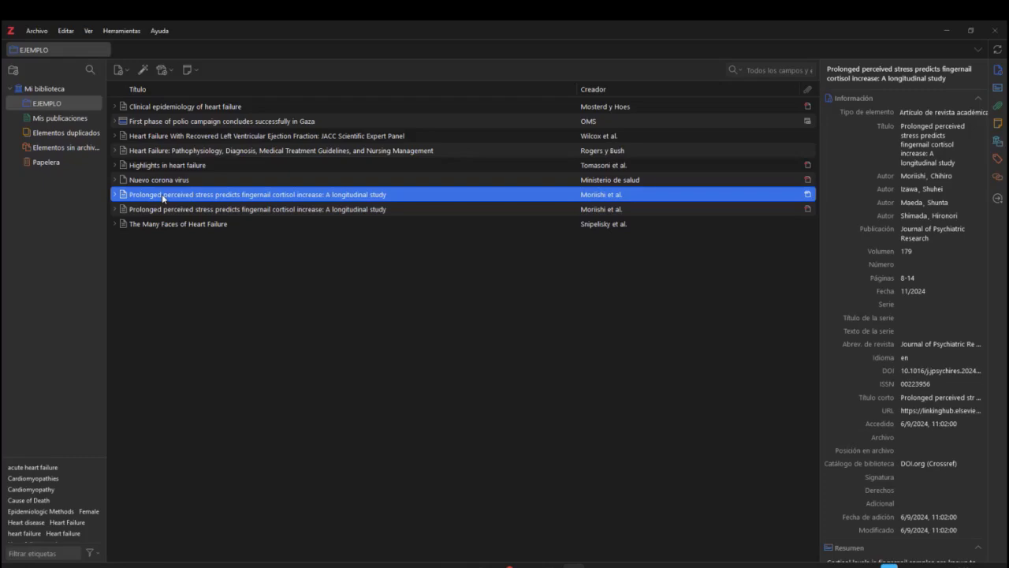
key(Delete)
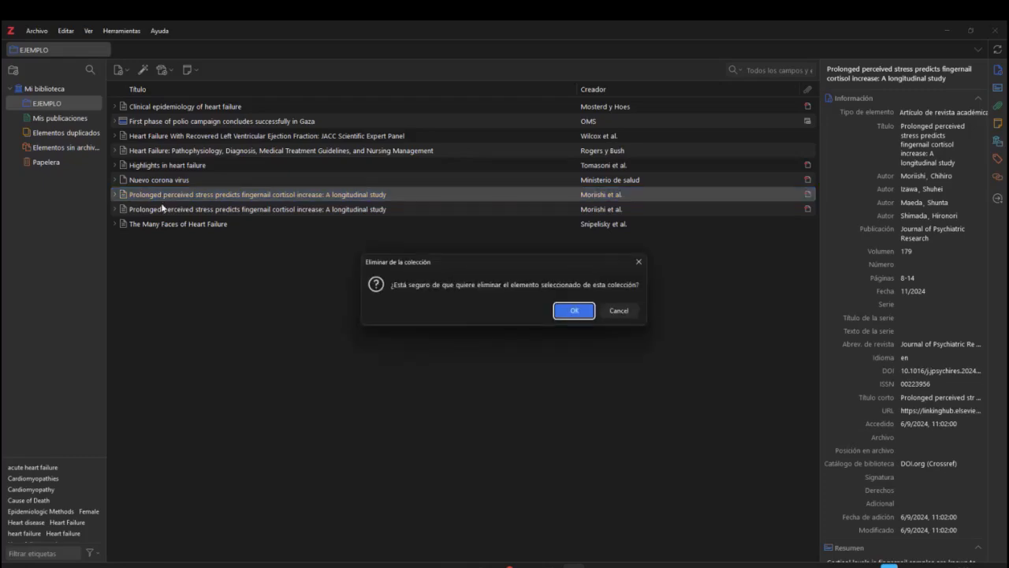
click(573, 309)
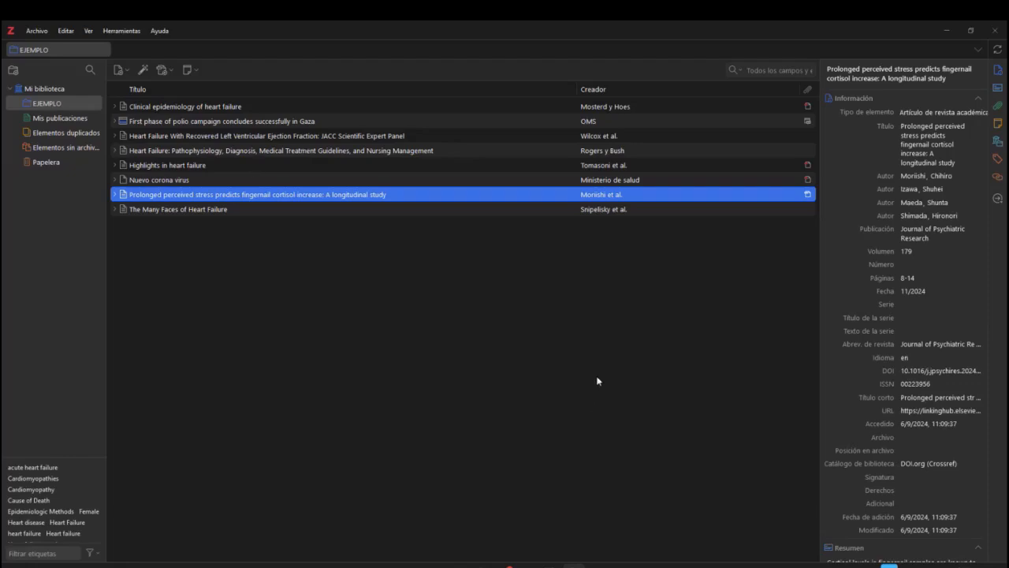
Switch to the browser and close the ABECÉ_coronavirus_170320 PDF
mouse_move(489, 562)
click(485, 564)
scroll(503, 215, up, 3)
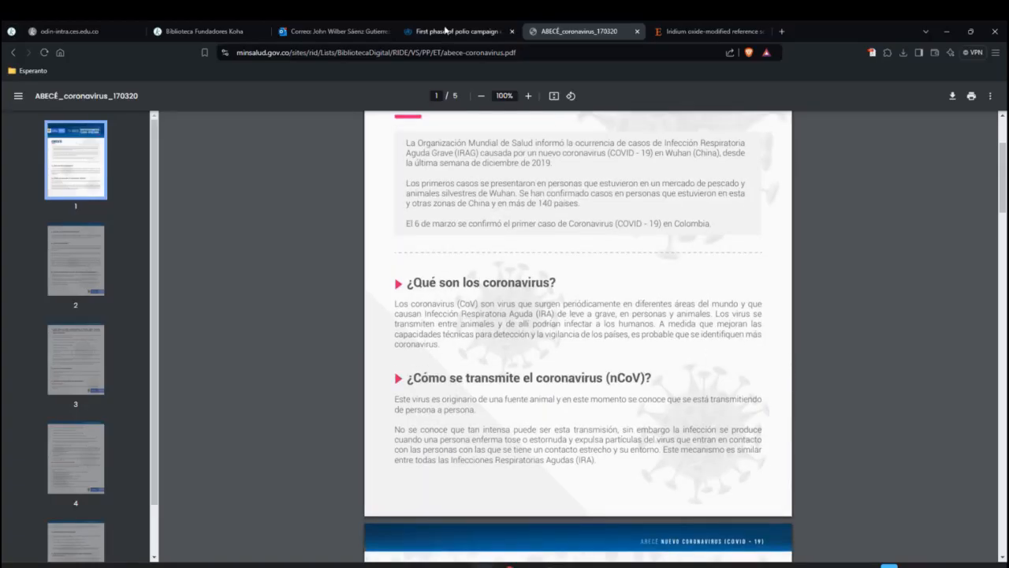
mouse_move(573, 564)
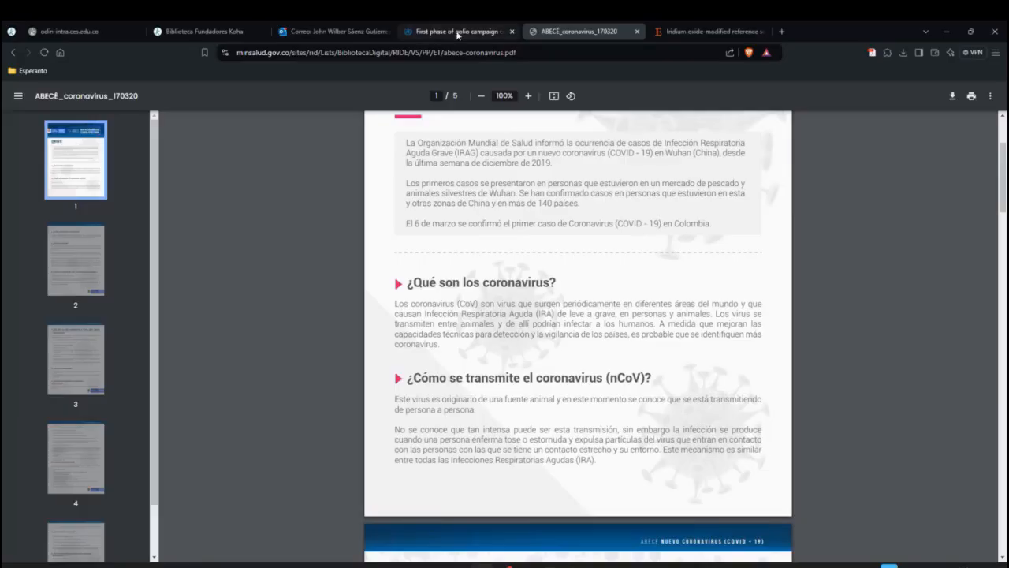
click(637, 31)
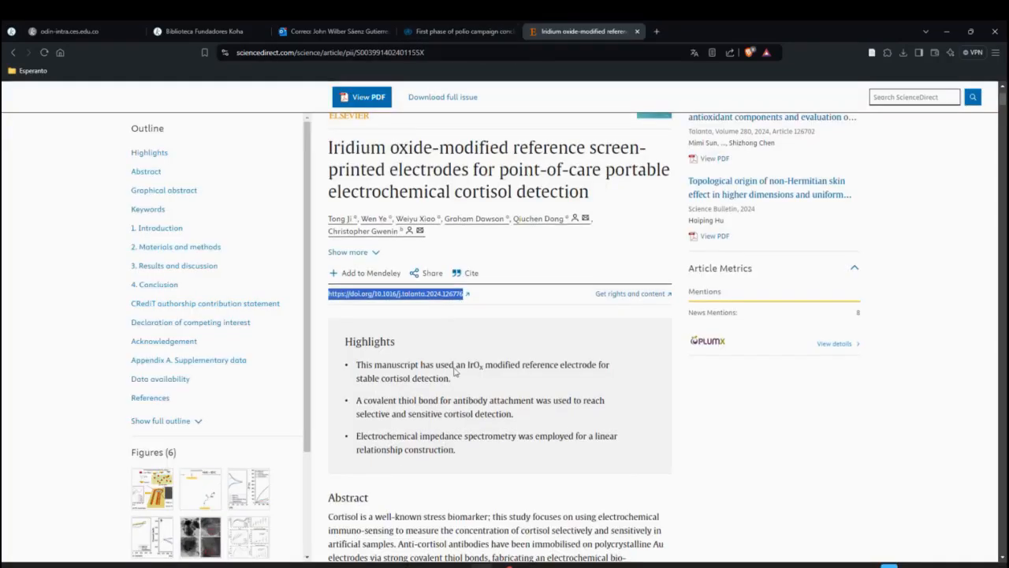
Copy the first five body paragraphs of the WHO polio campaign article and paste them into the blank Word document
scroll(456, 372, down, 5)
click(440, 31)
scroll(425, 356, down, 4)
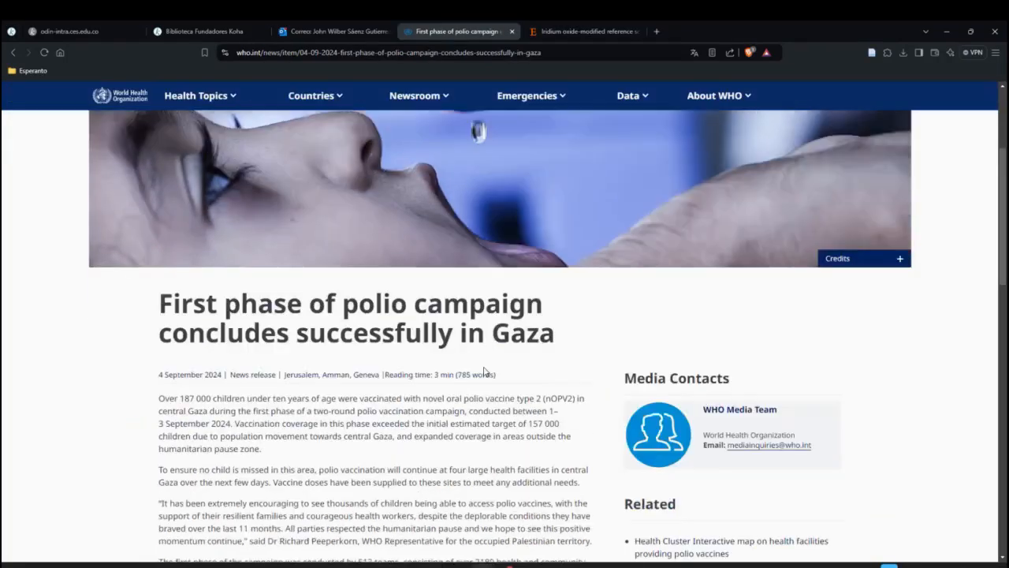
scroll(426, 356, down, 2)
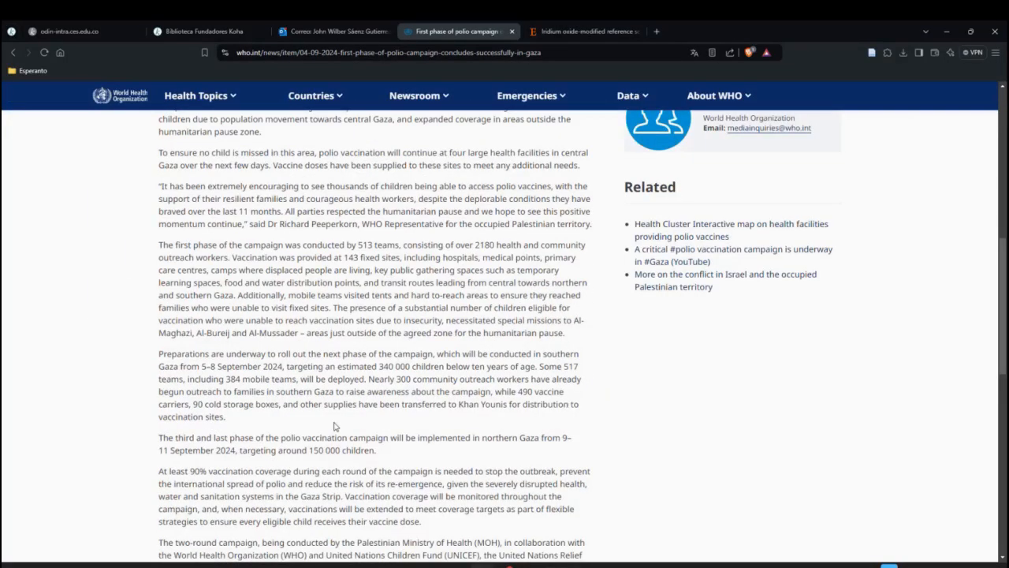
drag(225, 417, 155, 291)
scroll(150, 272, up, 4)
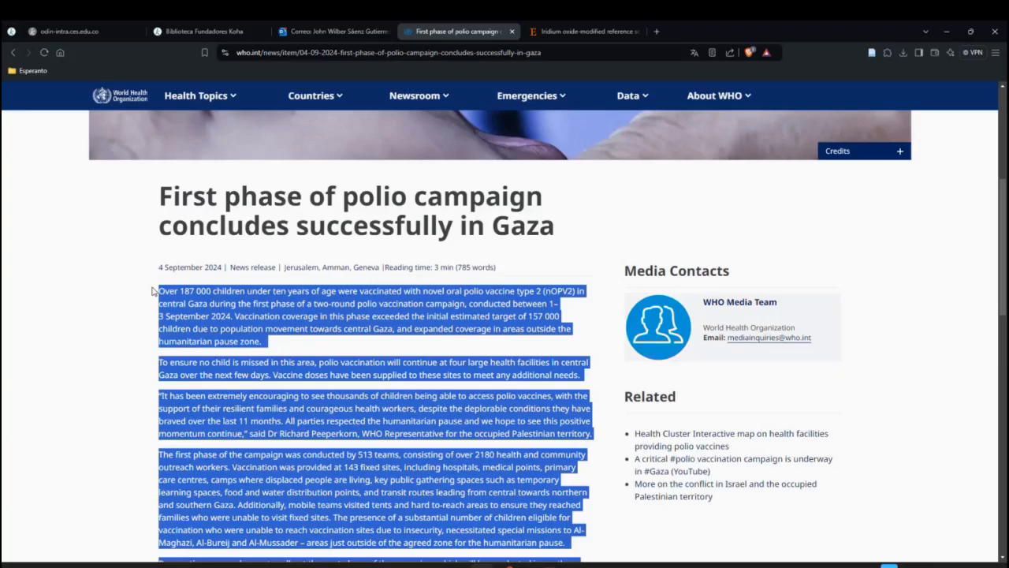
key(alt+Tab)
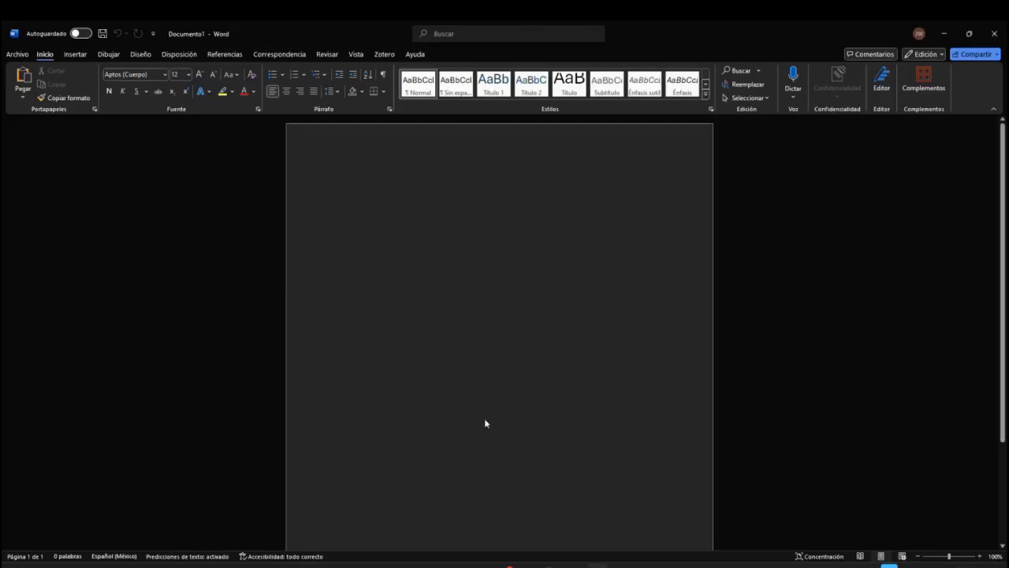
key(ctrl+v)
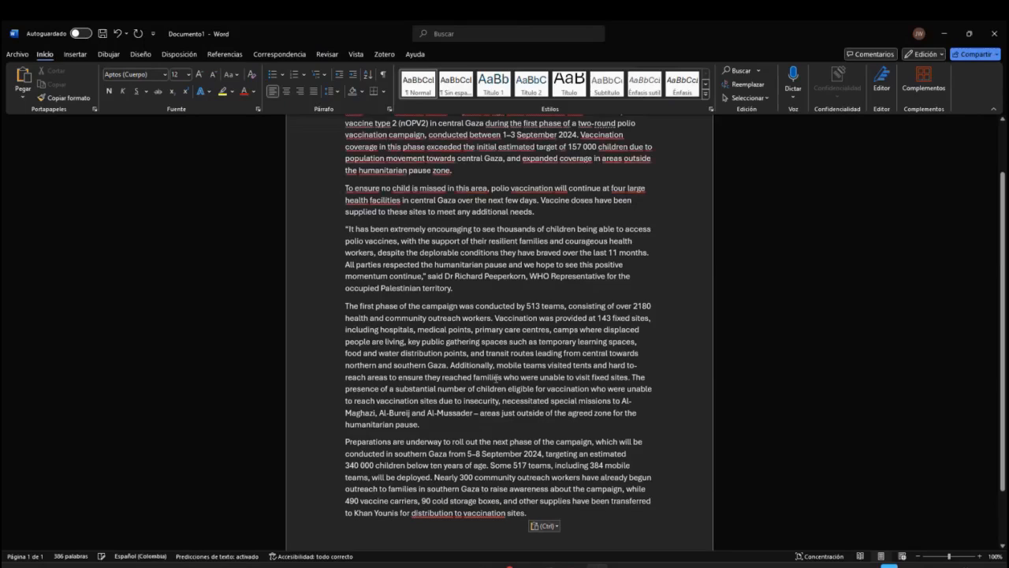
Delete the last pasted paragraph, beginning "Preparations are underway to roll out the next phase", from the document
scroll(465, 394, up, 2)
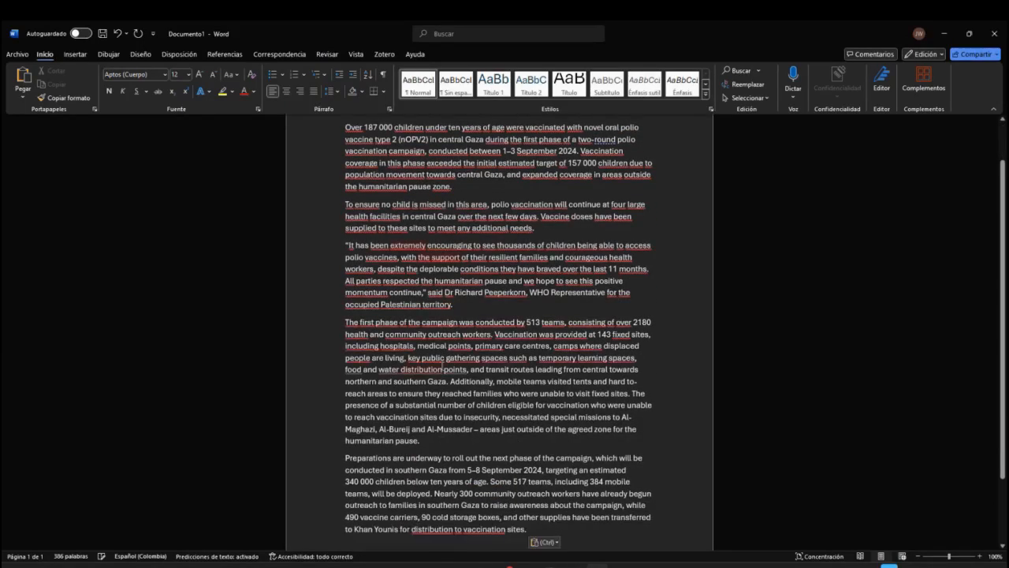
scroll(446, 412, down, 2)
scroll(446, 412, up, 2)
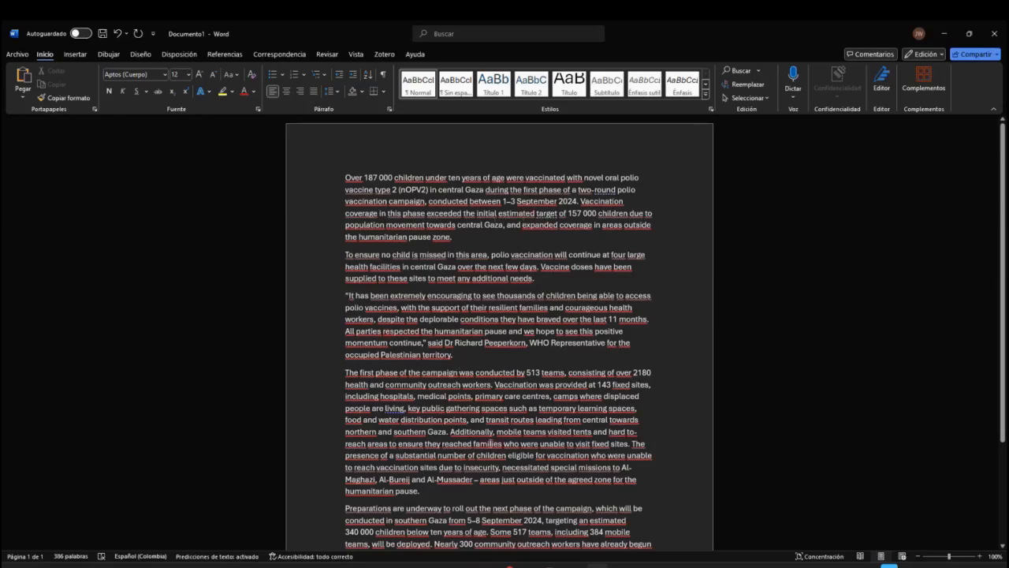
scroll(490, 444, down, 4)
drag(540, 454, 335, 387)
key(Delete)
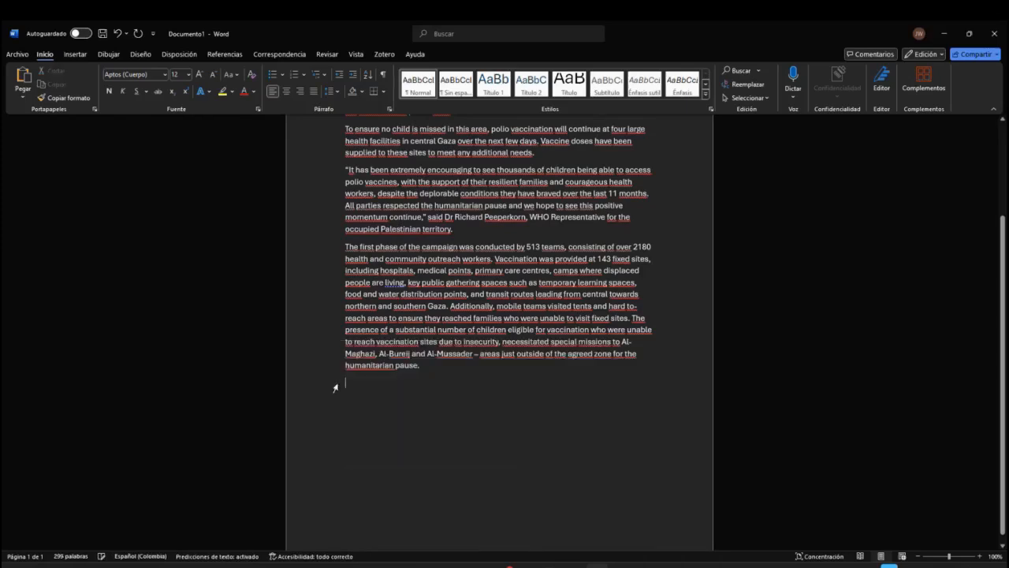
scroll(335, 387, up, 4)
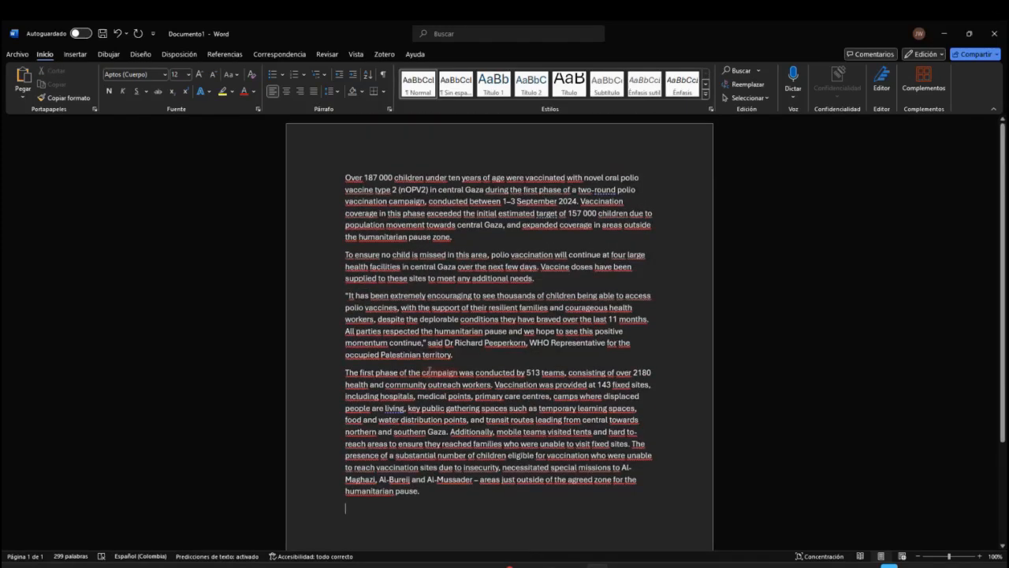
Start a Zotero citation in place of the first paragraph's final full stop and set the citation style to Vancouver
click(482, 176)
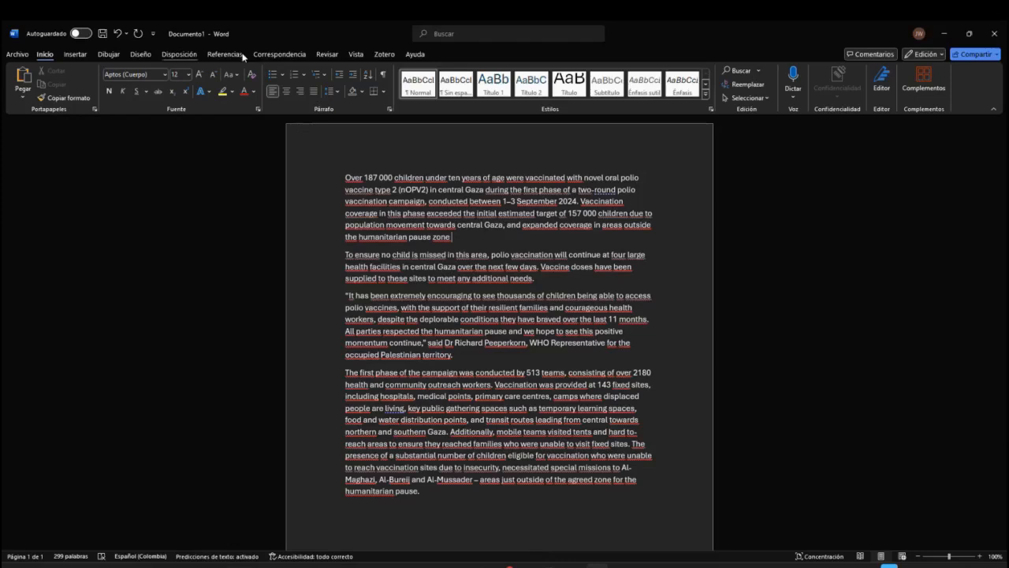
click(384, 54)
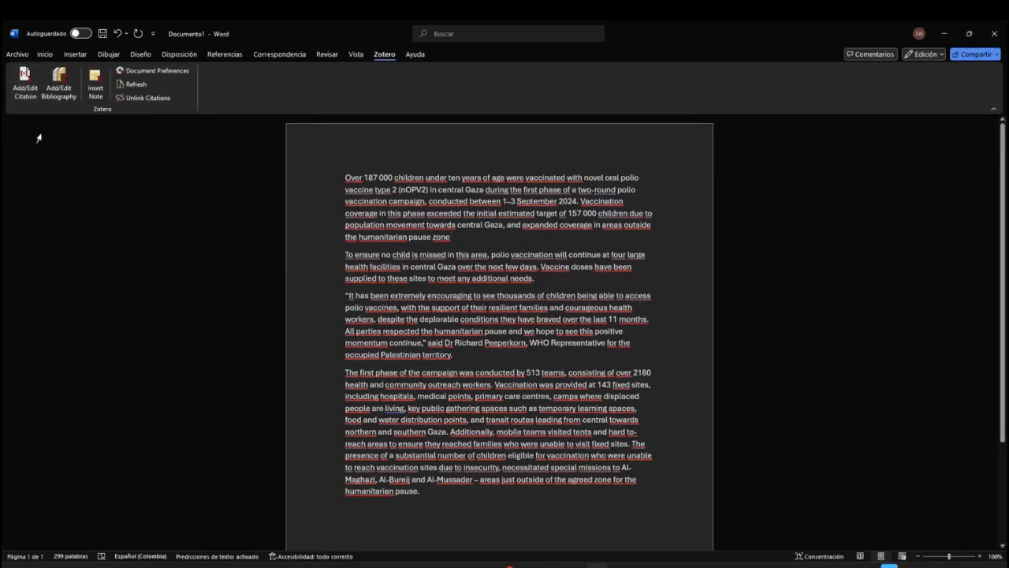
click(26, 80)
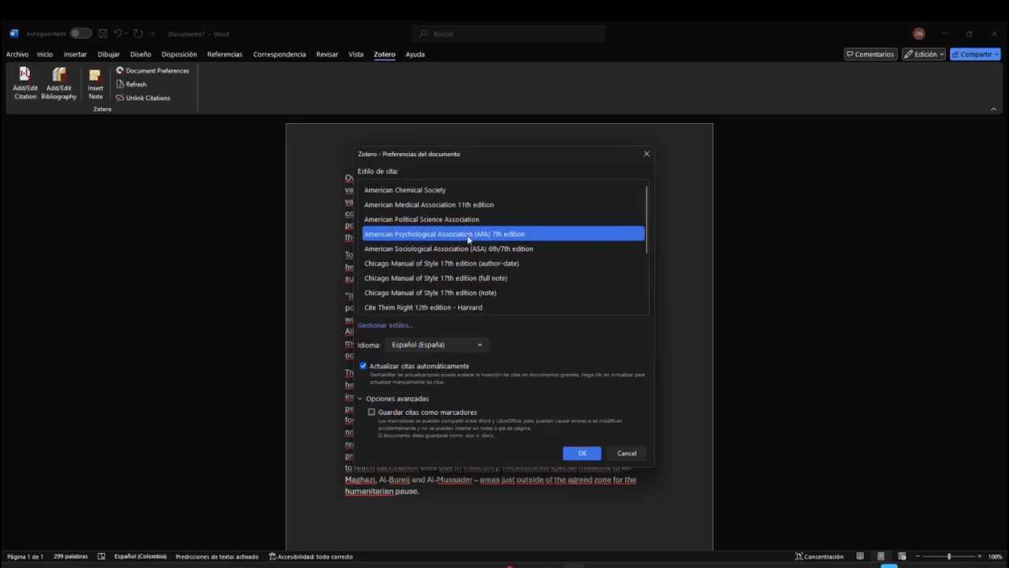
scroll(468, 237, down, 3)
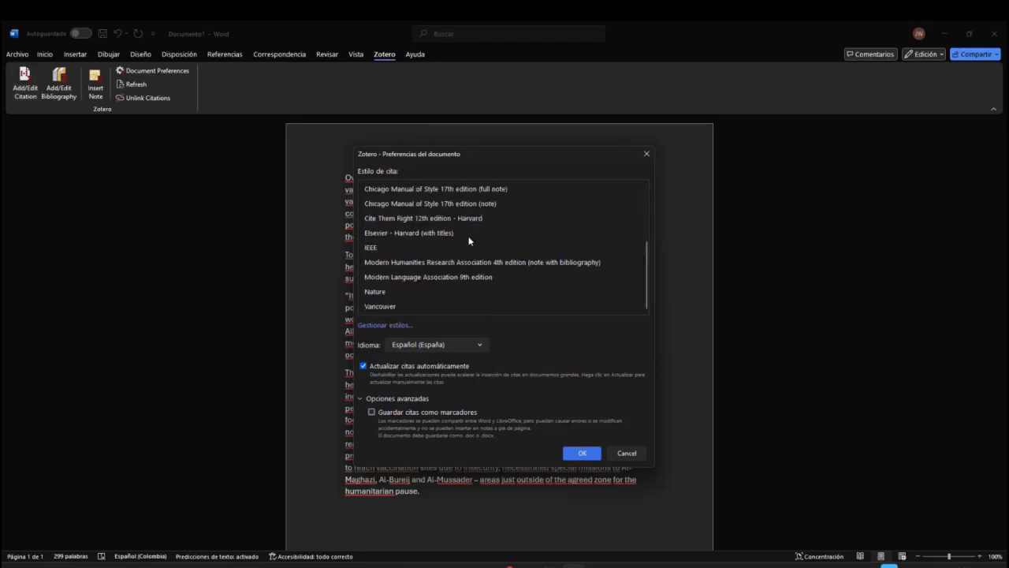
click(396, 306)
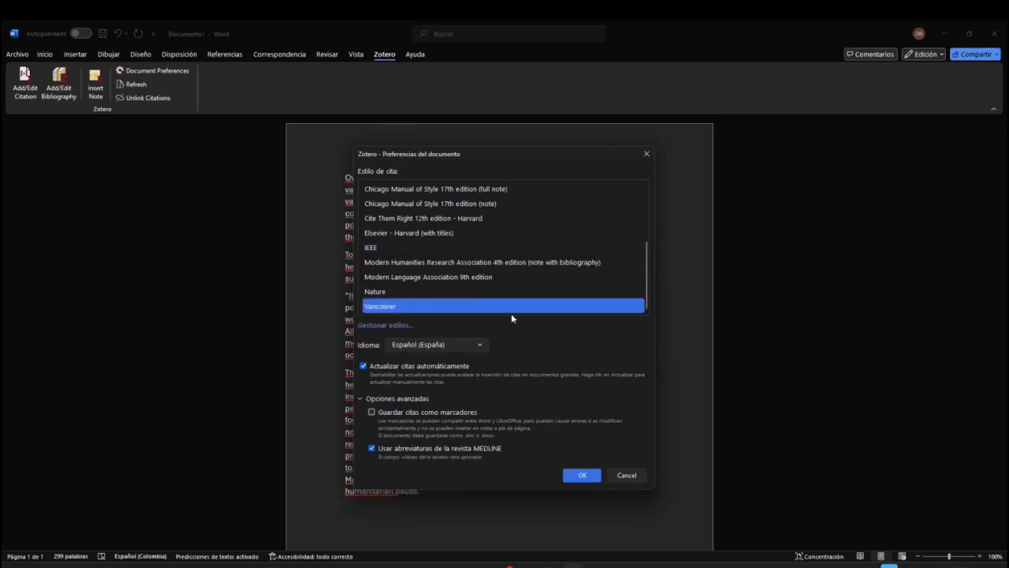
scroll(401, 259, up, 3)
scroll(422, 205, down, 3)
click(582, 474)
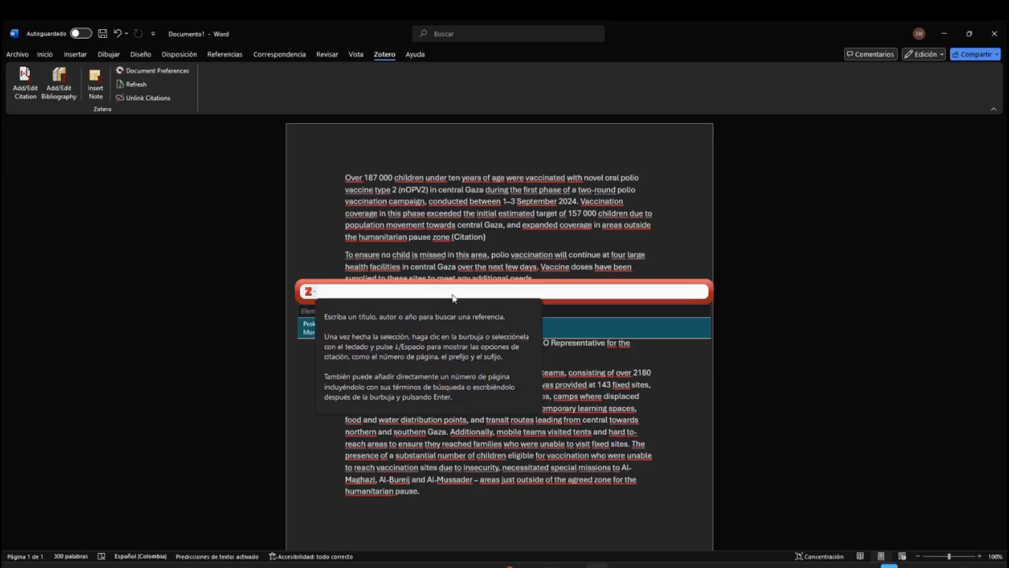
Search the Zotero library for "Ministe" from the citation bar, review the matching references and clear the search
text(Mini)
key(BackSpace)
key(BackSpace)
key(BackSpace)
key(BackSpace)
click(347, 291)
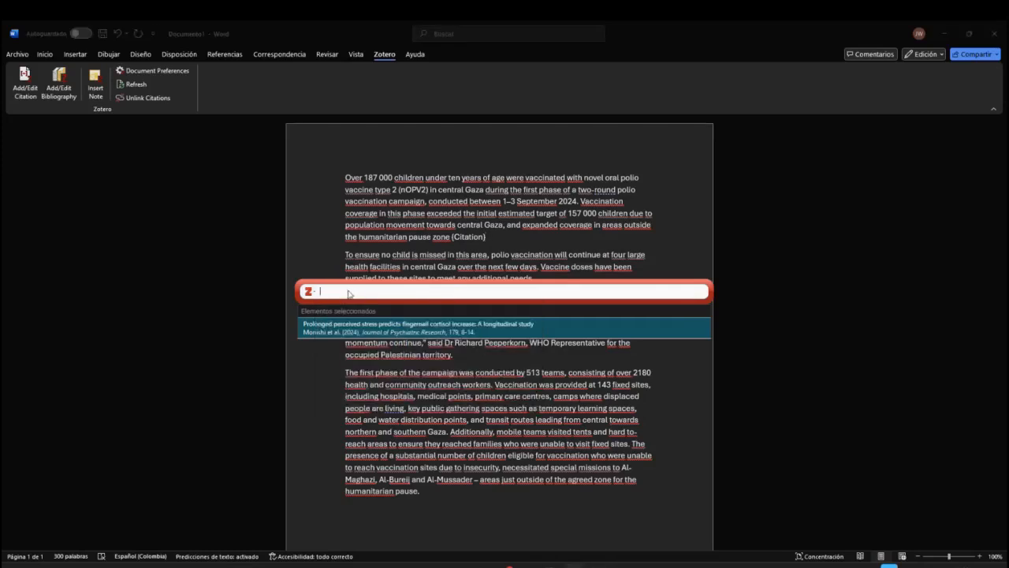
text(Mi)
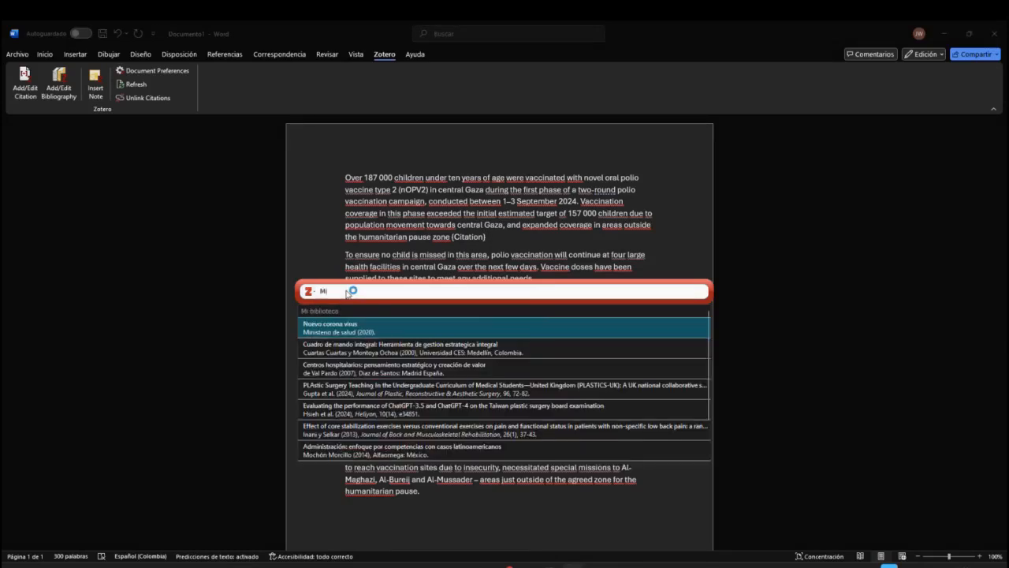
text(niste)
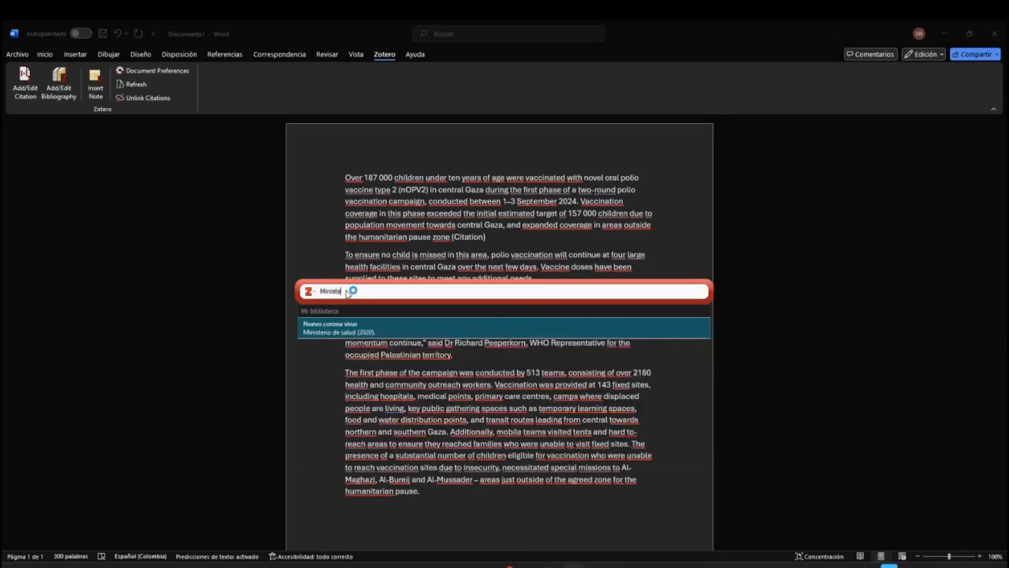
key(BackSpace)
key(BackSpace)
key(BackSpace)
key(BackSpace)
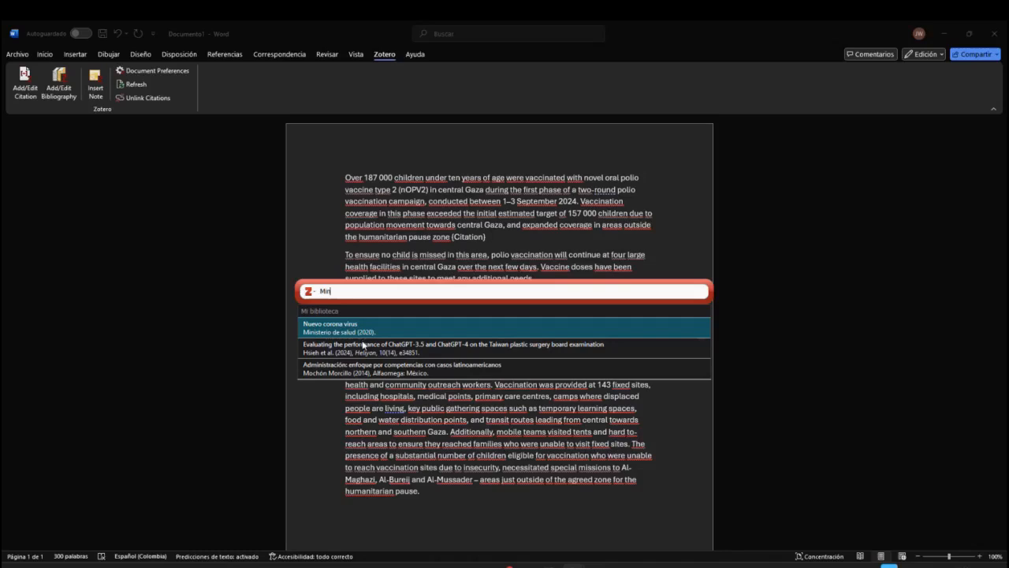
key(BackSpace)
key(BackSpace)
key(BackSpace)
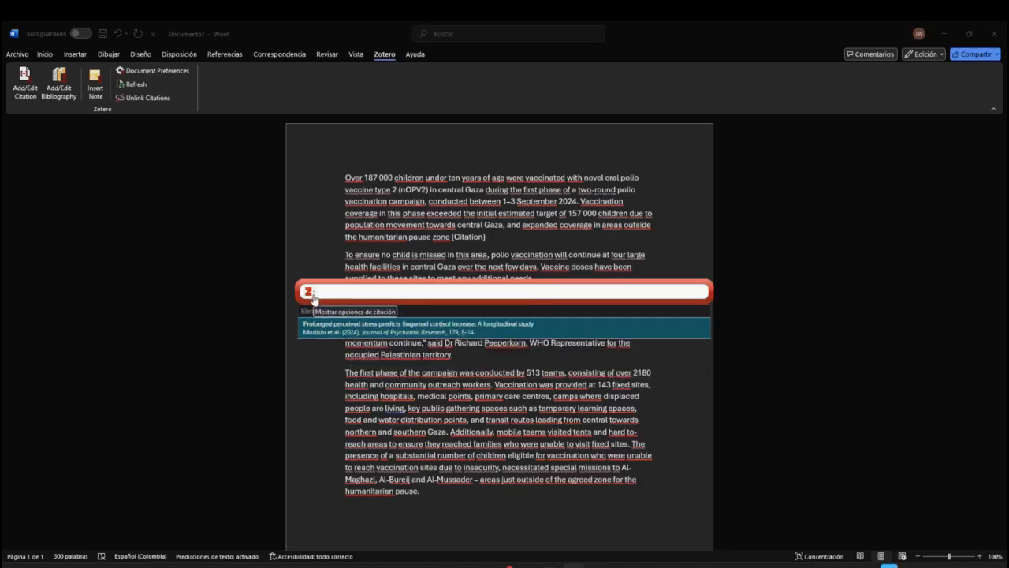
Switch the citation bar to the classic view, then widen and reposition the citation window to read the titles
click(313, 294)
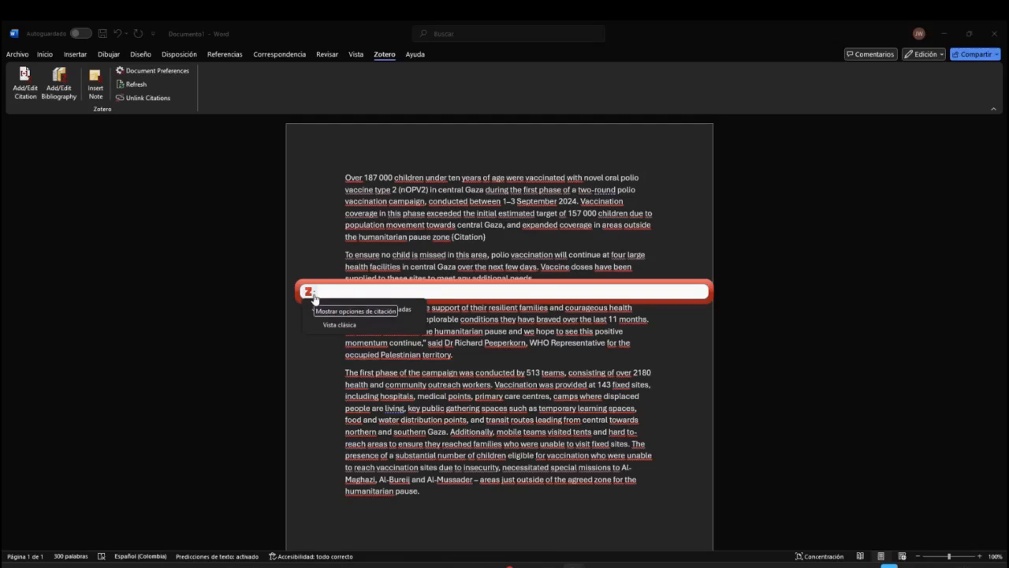
click(365, 331)
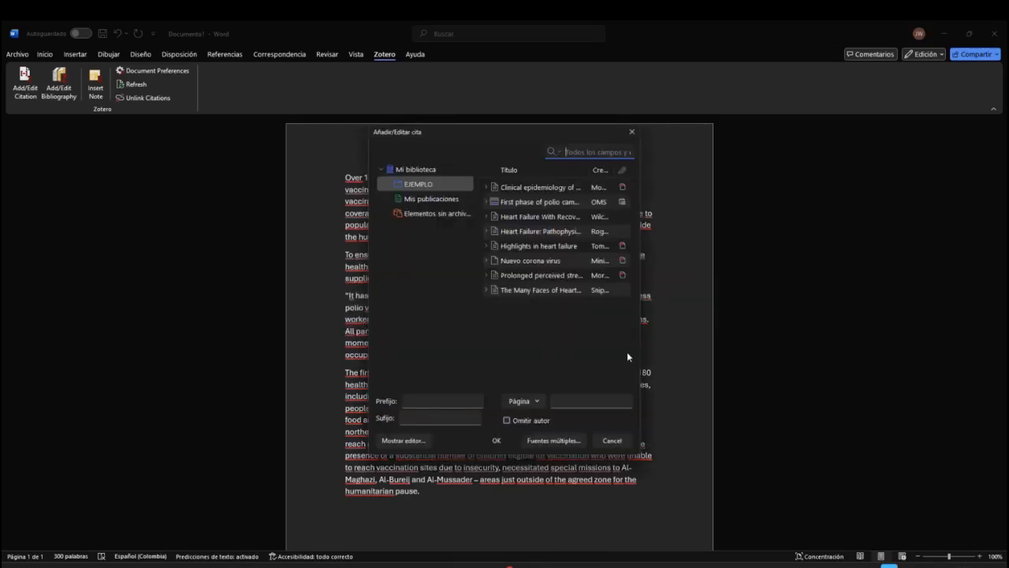
drag(638, 350, 783, 338)
drag(574, 132, 395, 129)
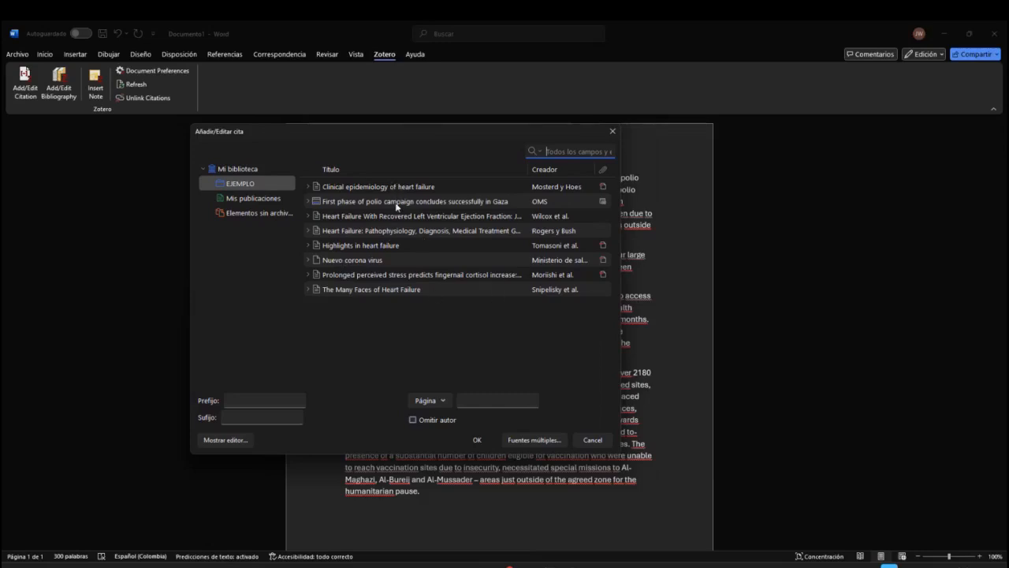
Insert "Clinical epidemiology of heart failure" from the EJEMPLO collection as the first paragraph's citation and check its marker
click(376, 189)
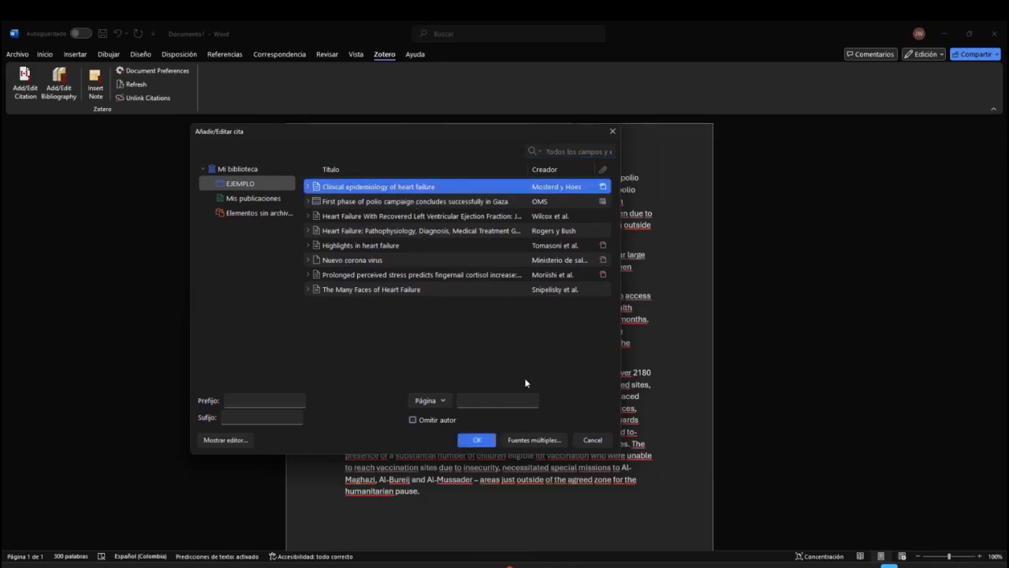
click(482, 441)
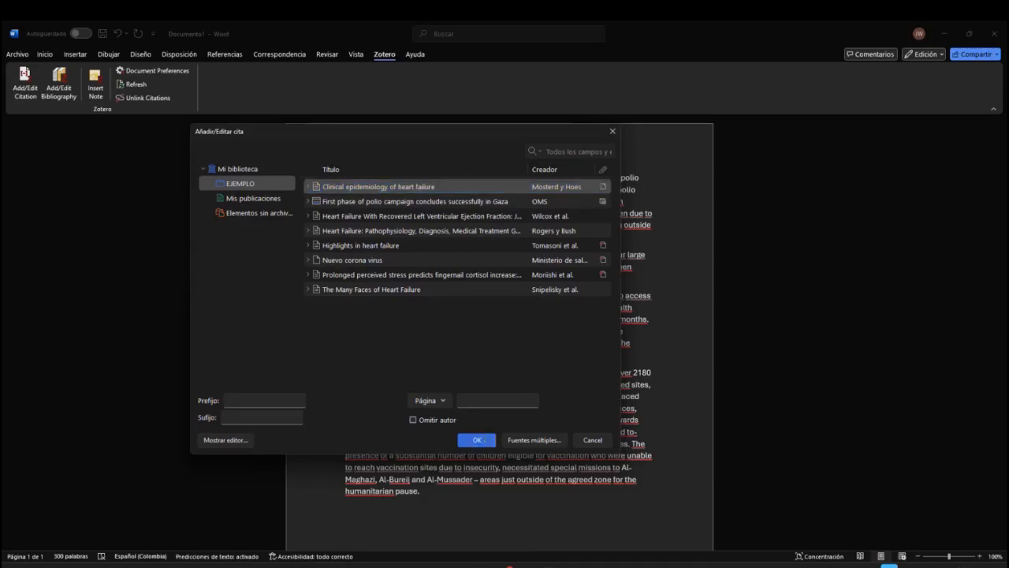
double_click(457, 237)
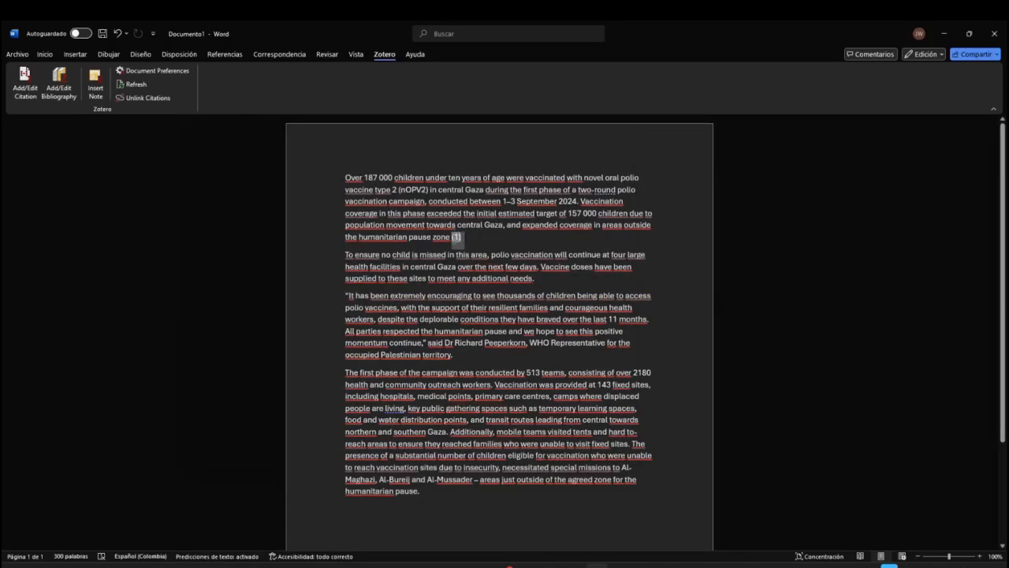
click(490, 243)
Add the heading "Bibliografías" a few lines below the last paragraph, followed by a new empty line
scroll(500, 348, down, 1)
scroll(500, 348, down, 3)
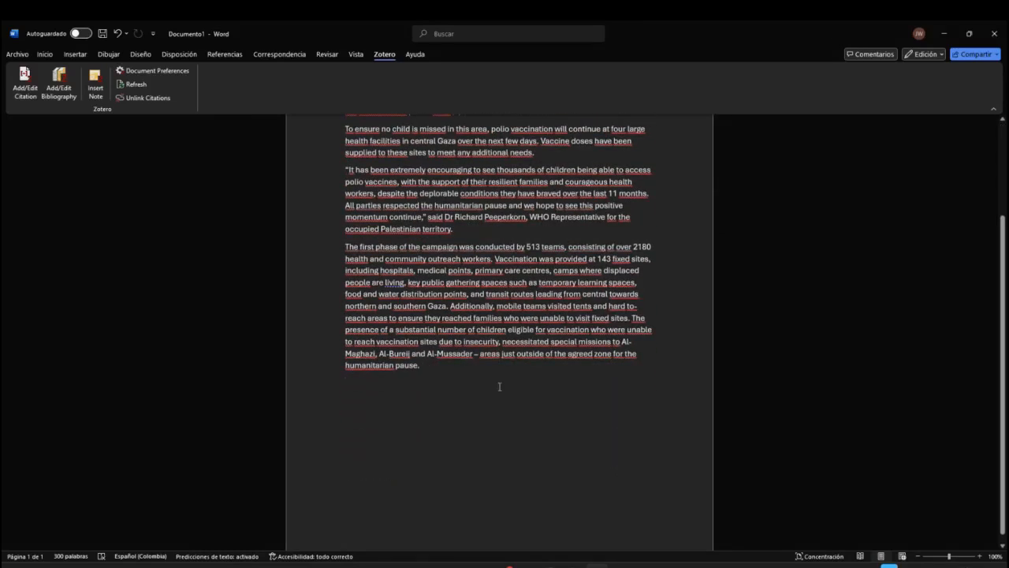
click(500, 386)
key(Return)
key(Return)
key(Return)
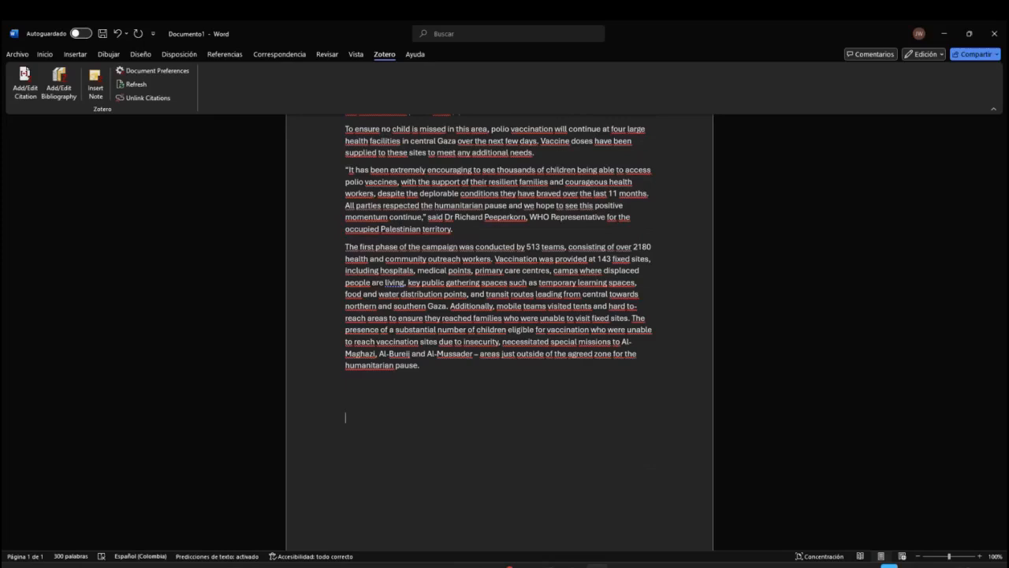
text(Bibliografías)
key(Return)
key(Return)
key(BackSpace)
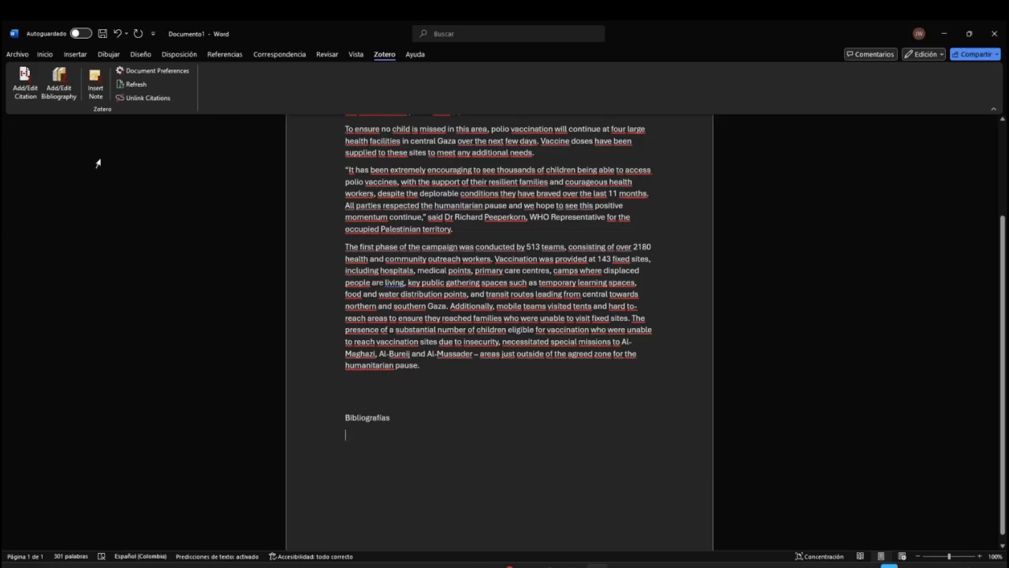
Insert the Zotero bibliography under the "Bibliografías" heading and compare it with the citation in the first paragraph
click(59, 77)
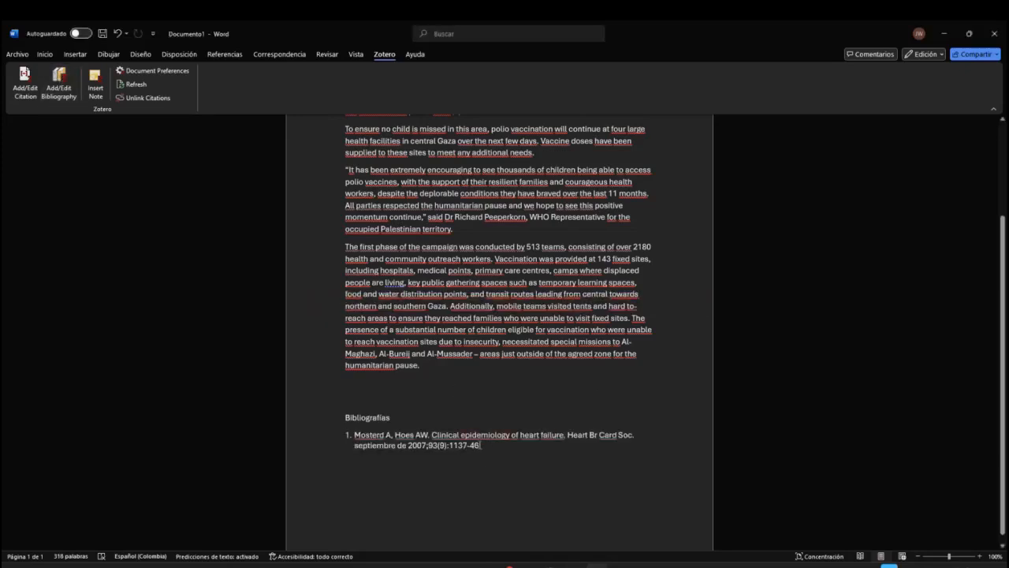
scroll(484, 463, up, 5)
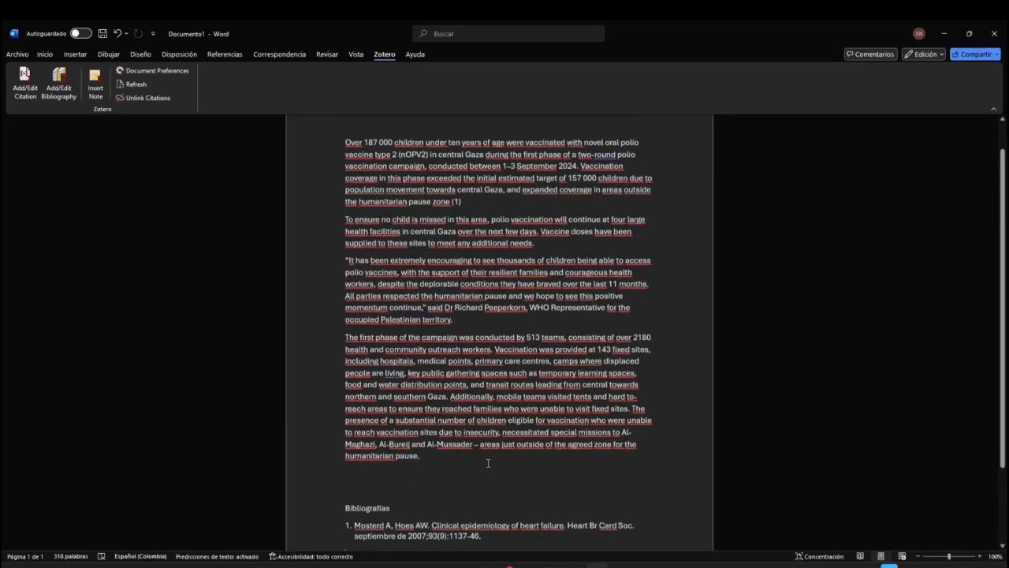
click(467, 232)
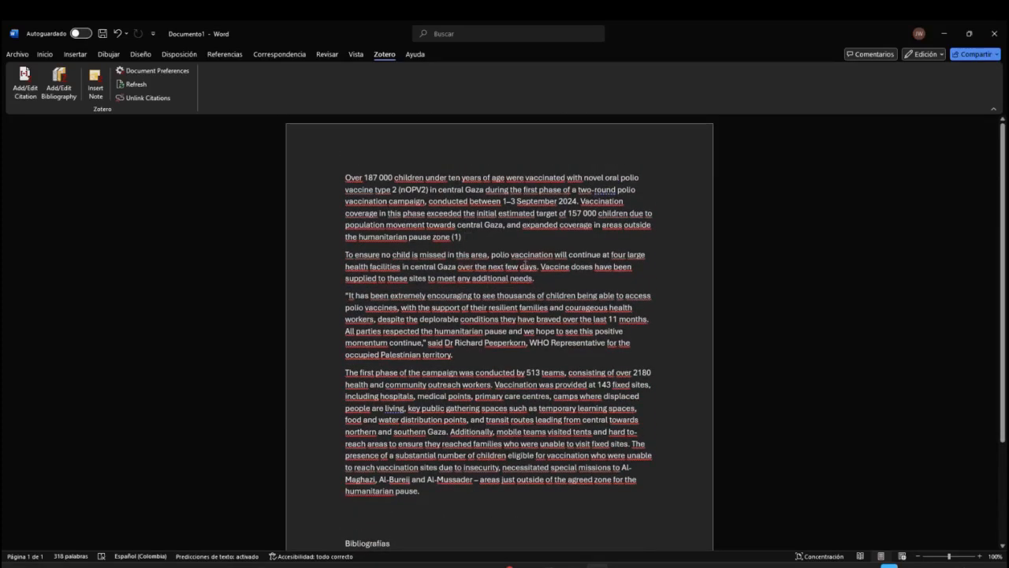
scroll(511, 297, down, 1)
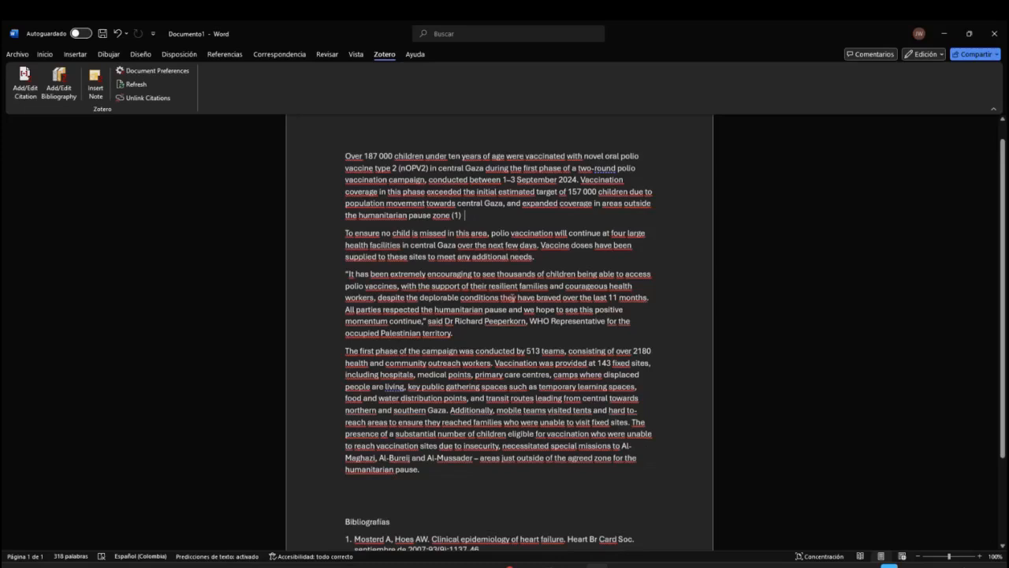
scroll(511, 296, down, 1)
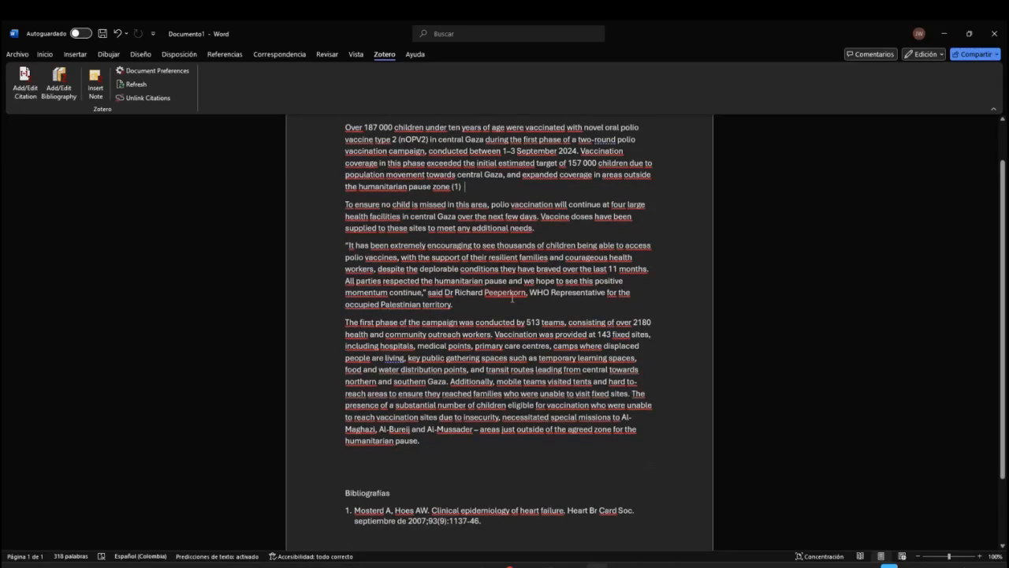
scroll(500, 302, down, 3)
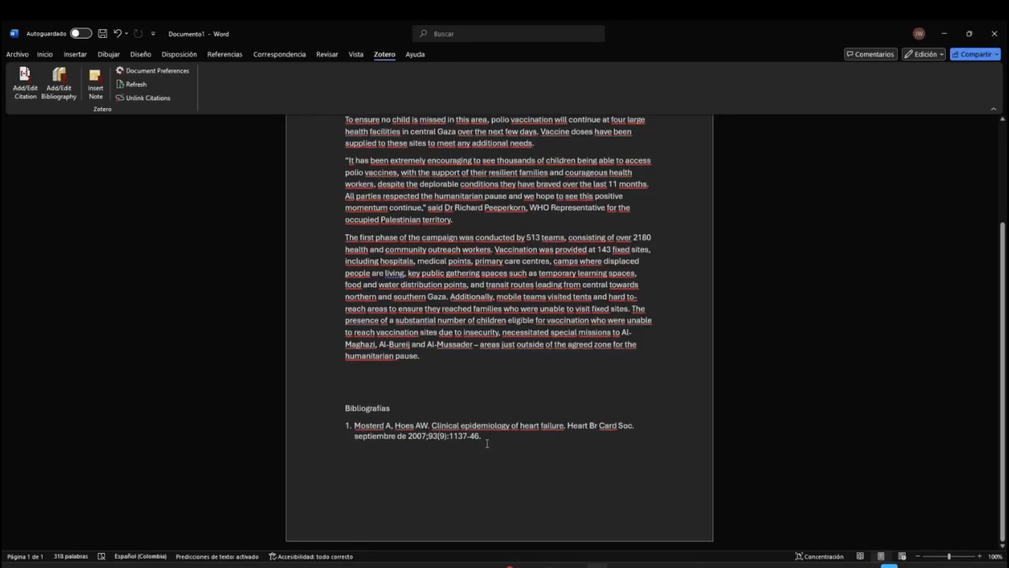
Insert "First phase of polio campaign concludes successfully in Gaza" from the EJEMPLO collection as a citation at the end of the second paragraph, using the classic view
click(489, 440)
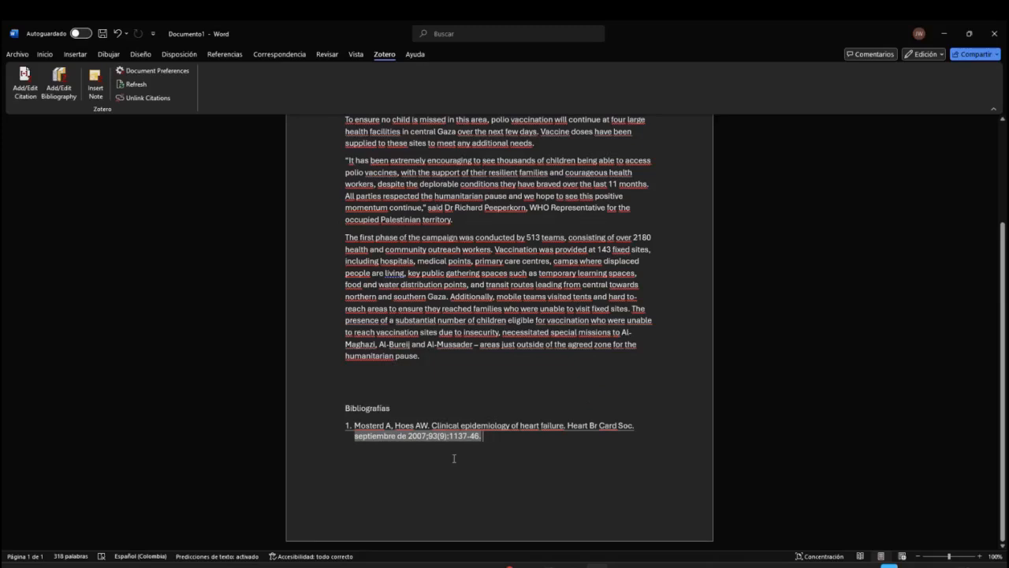
click(465, 460)
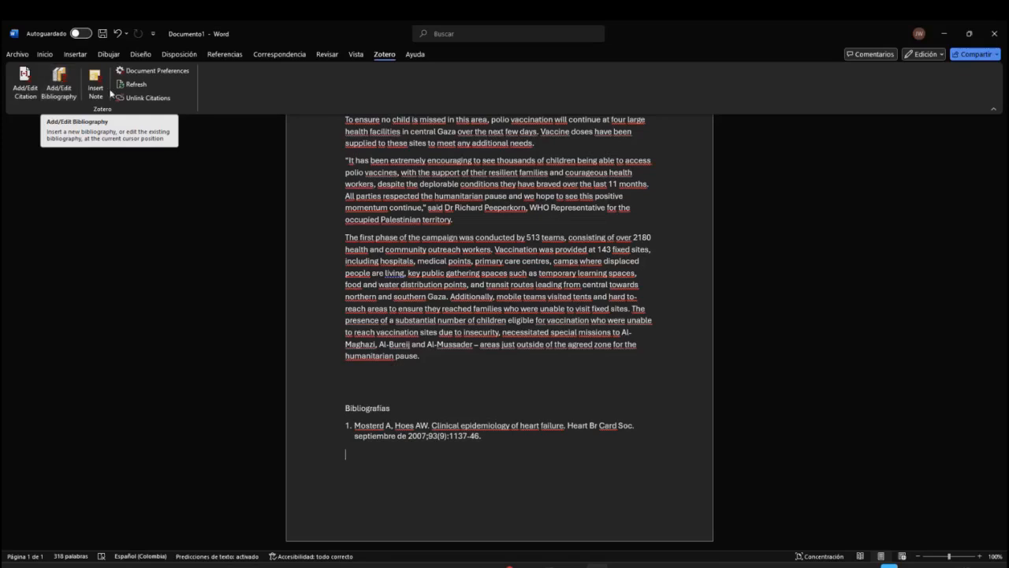
scroll(536, 195, up, 1)
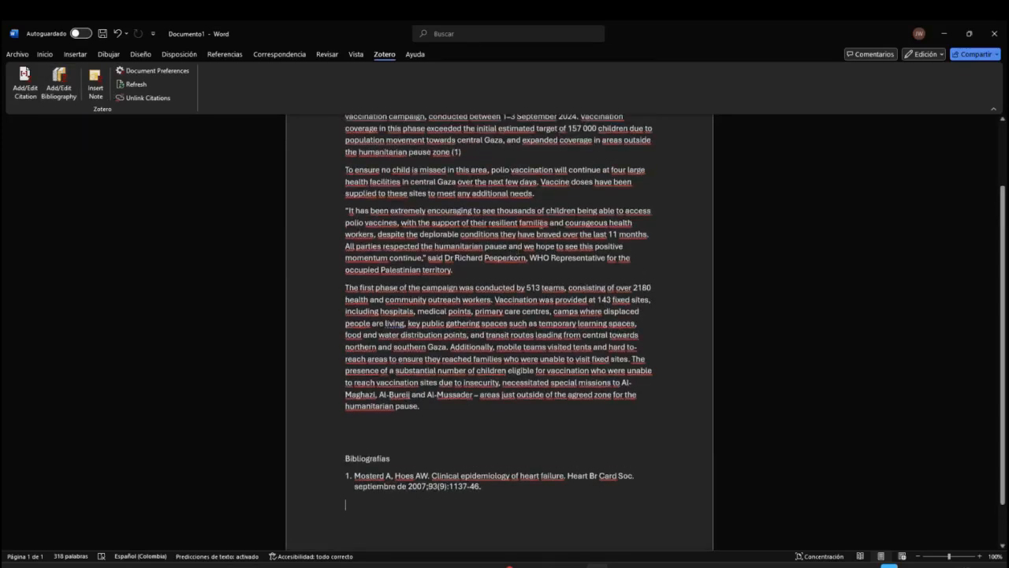
click(552, 197)
click(25, 77)
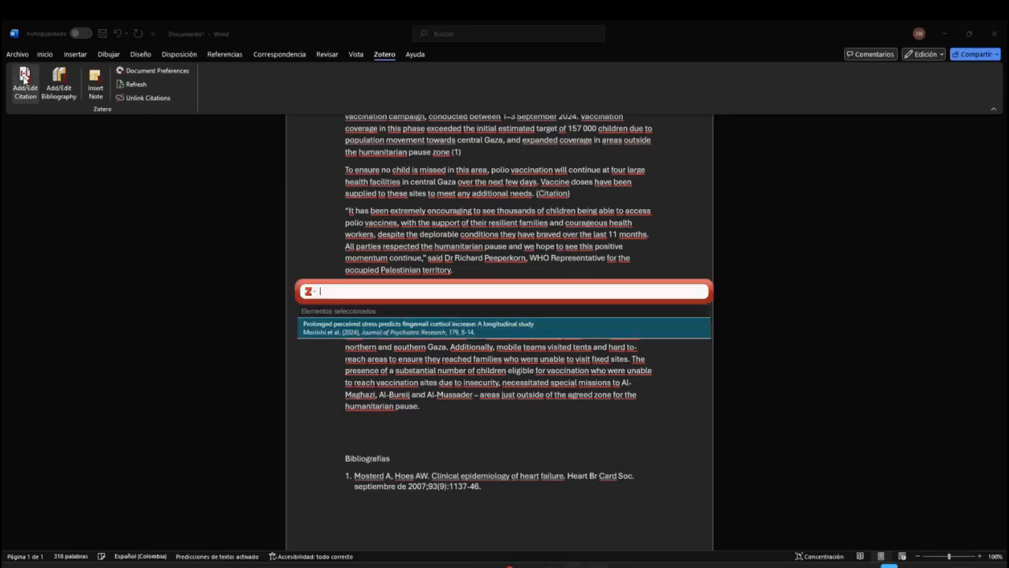
click(309, 291)
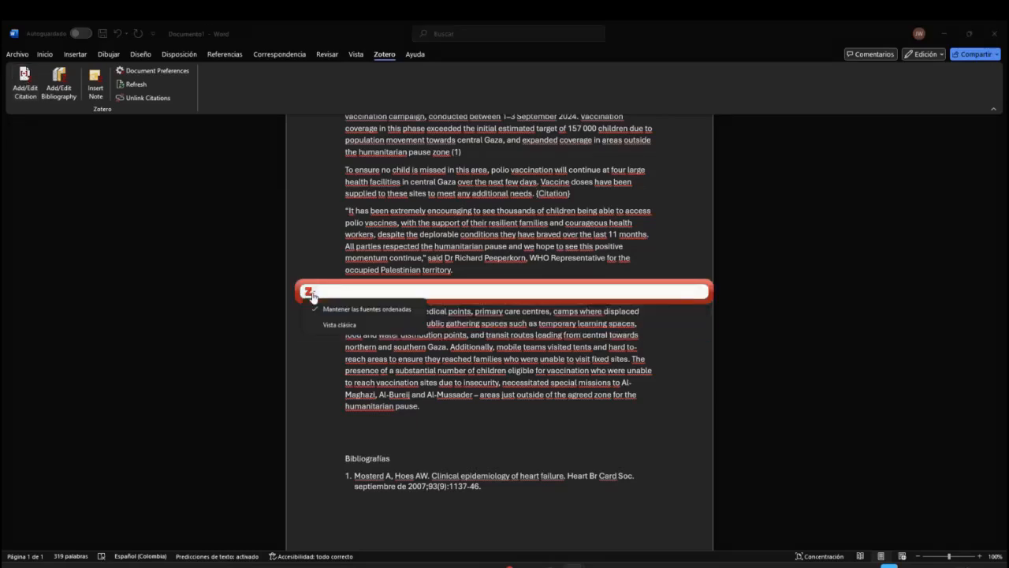
click(336, 325)
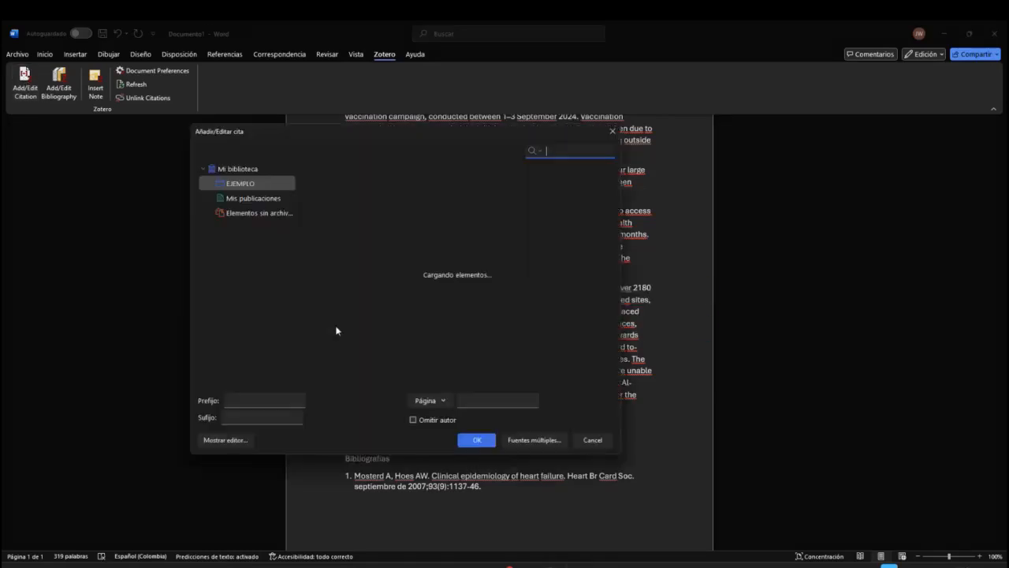
click(368, 204)
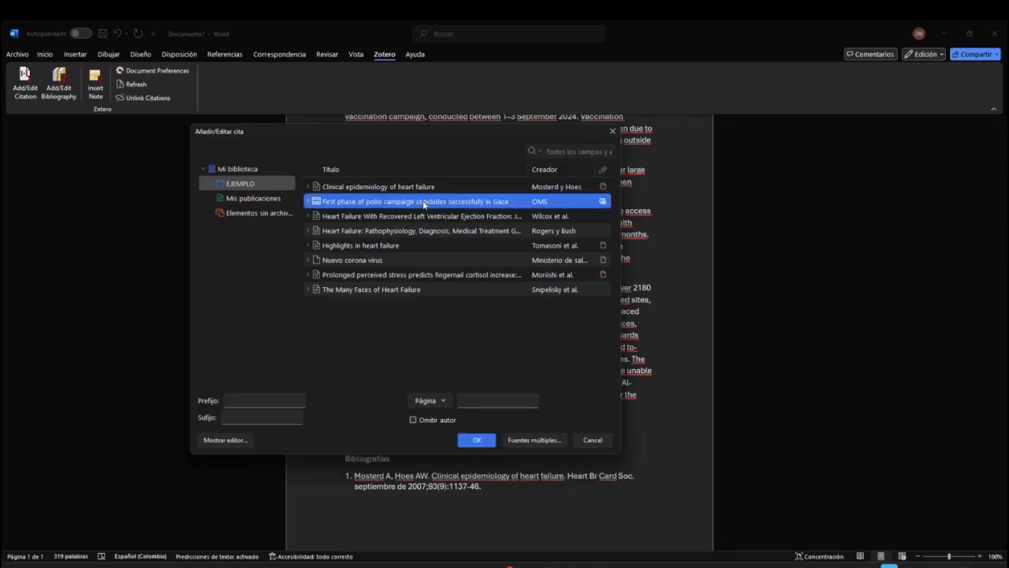
click(477, 440)
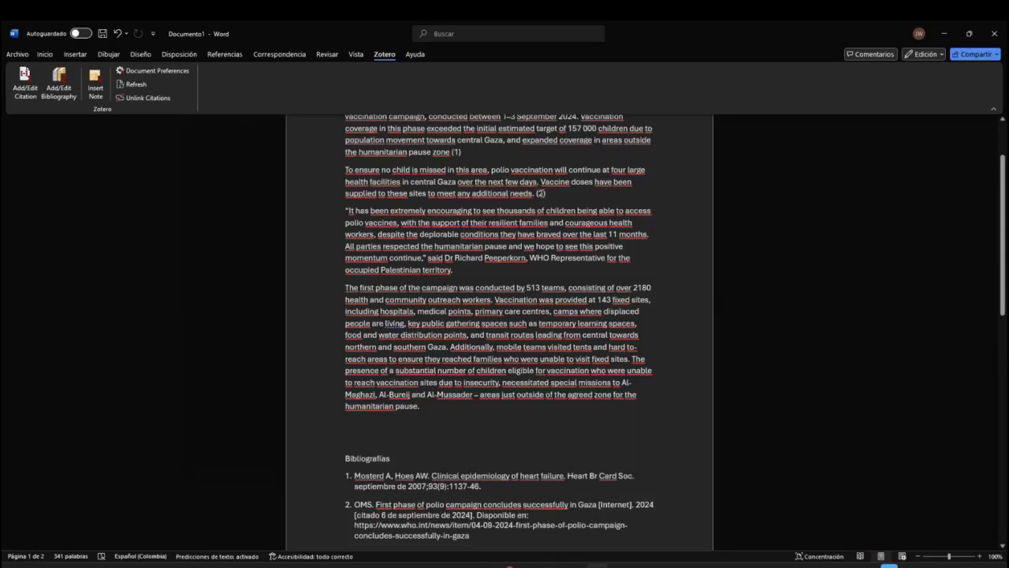
Examine the OMS entry under "Bibliografías" against the second paragraph's citation, and glance at the EJEMPLO collection in Zotero
scroll(489, 340, down, 1)
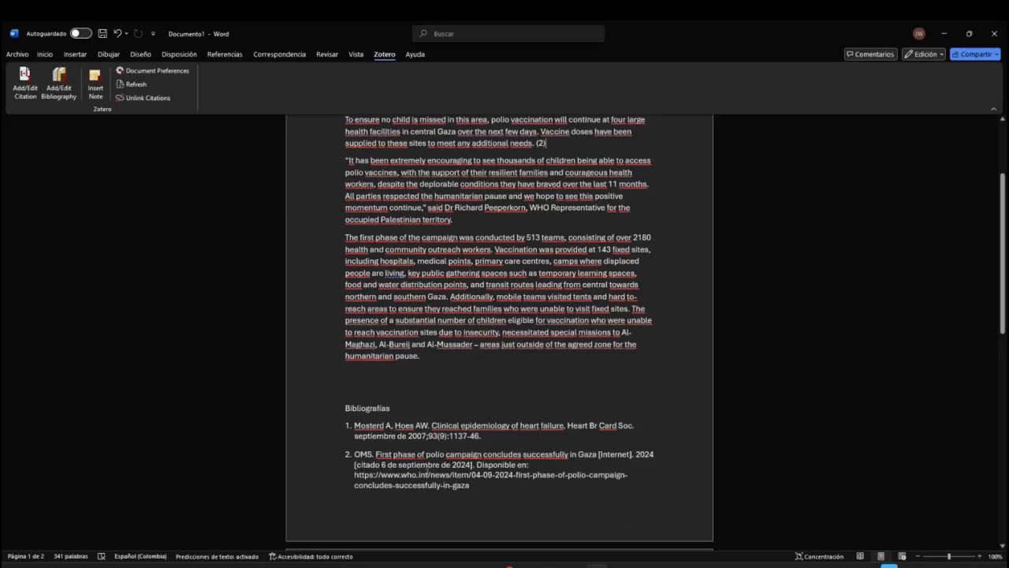
scroll(491, 469, down, 2)
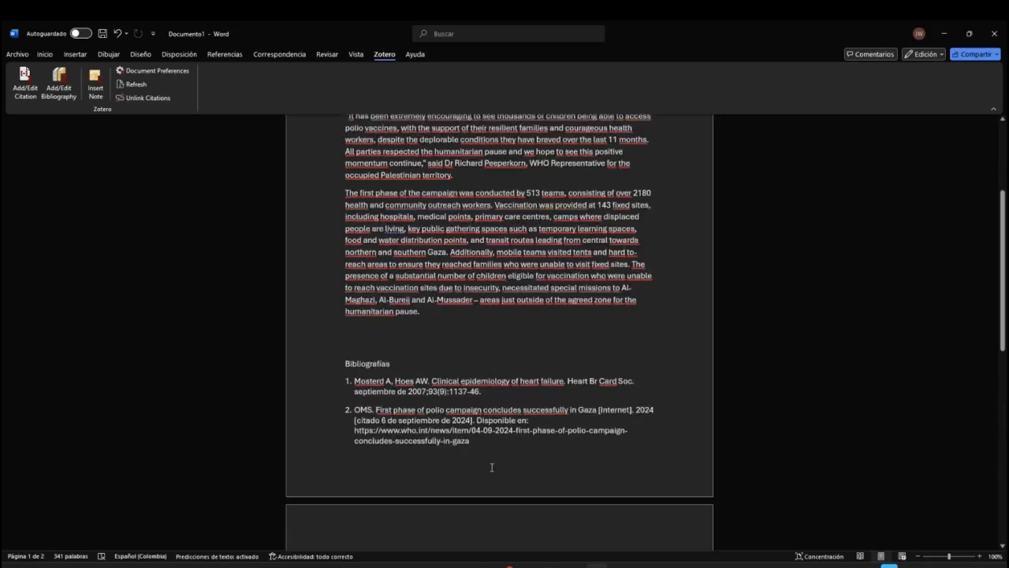
scroll(492, 468, up, 1)
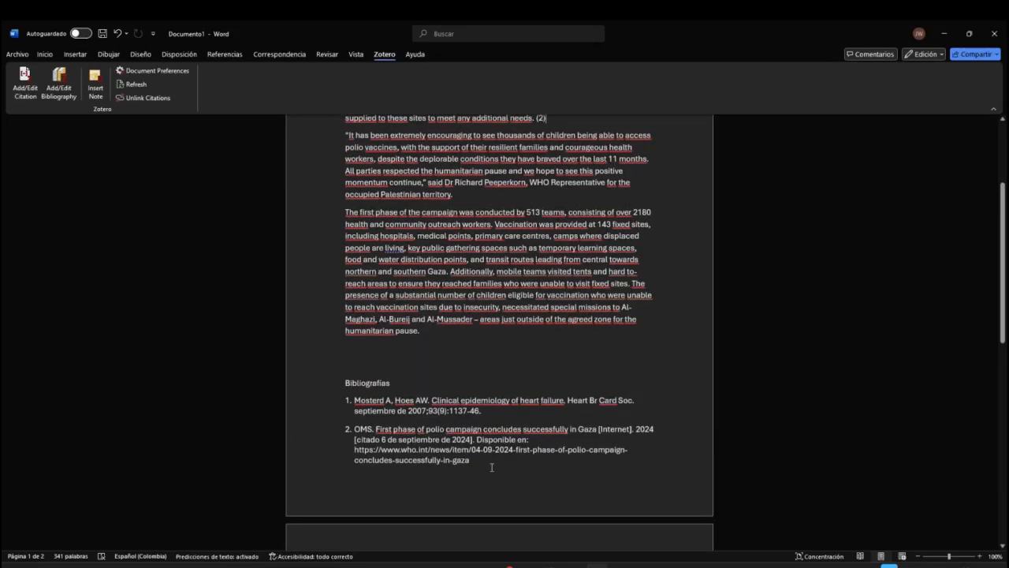
scroll(492, 468, up, 1)
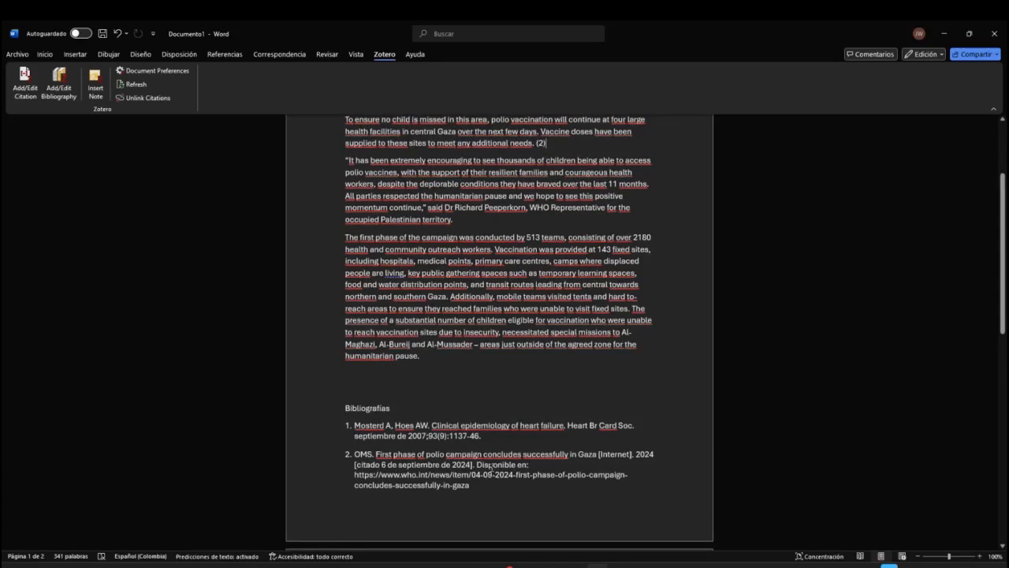
scroll(492, 468, down, 2)
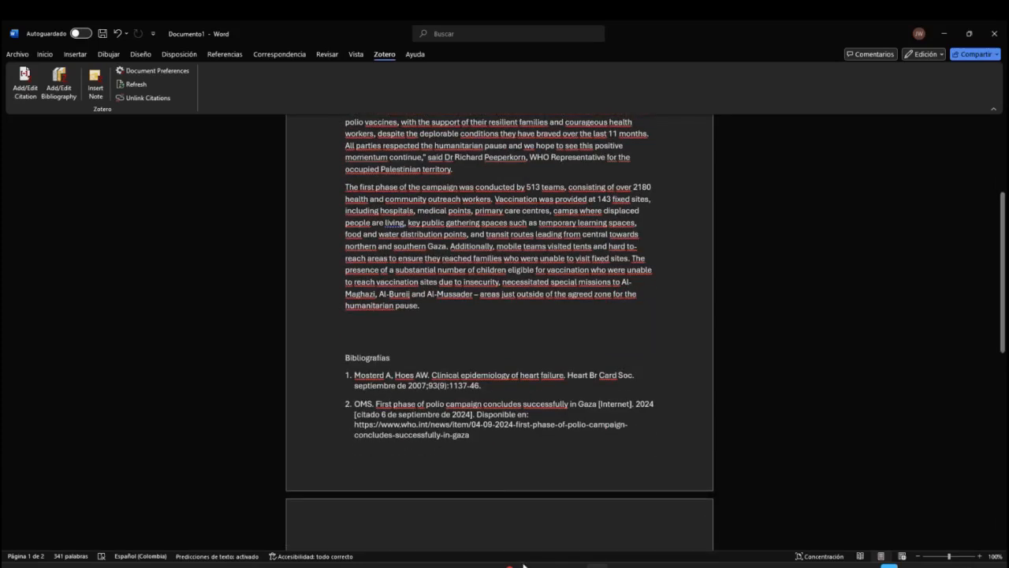
click(576, 565)
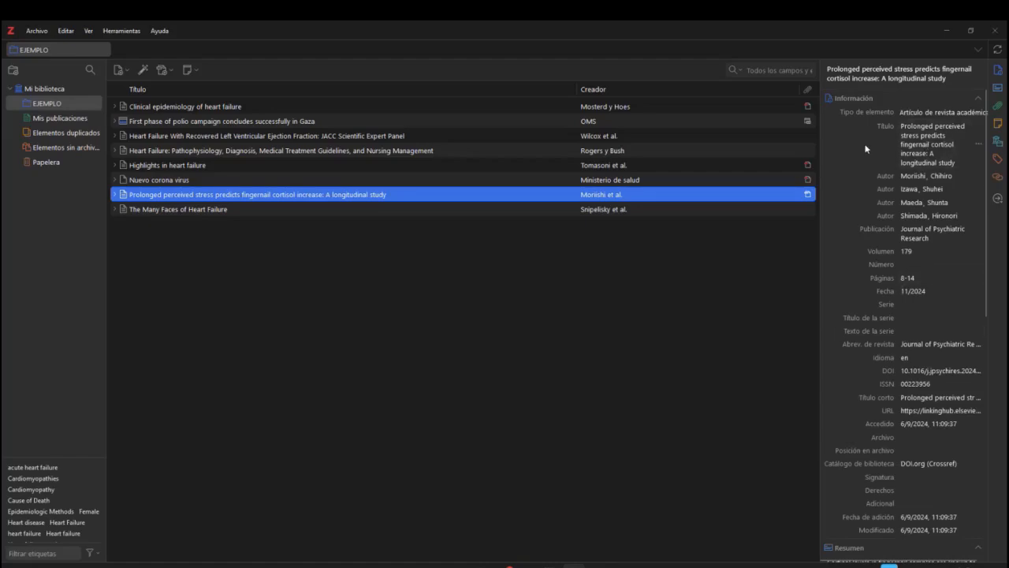
click(943, 32)
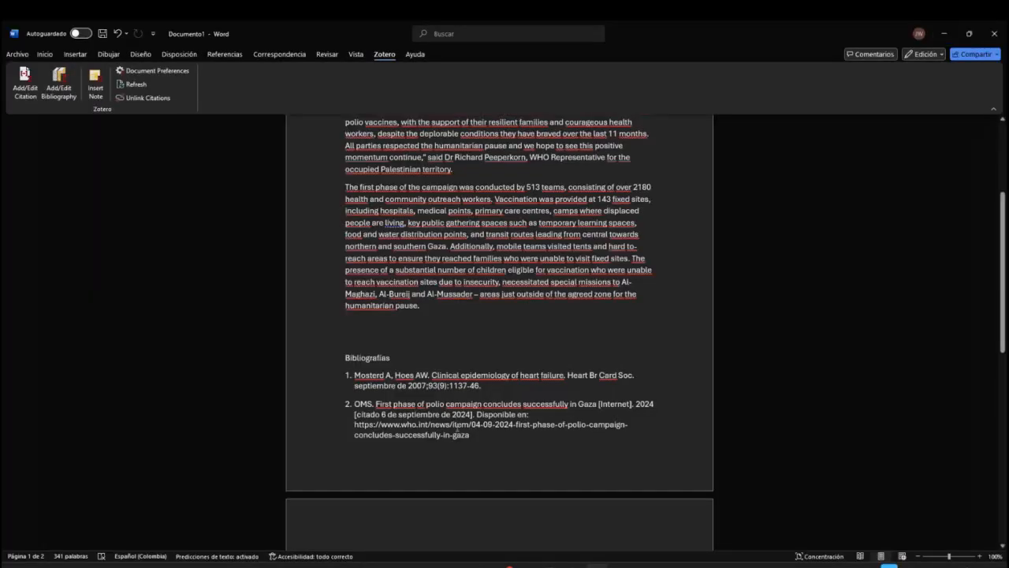
scroll(456, 427, down, 1)
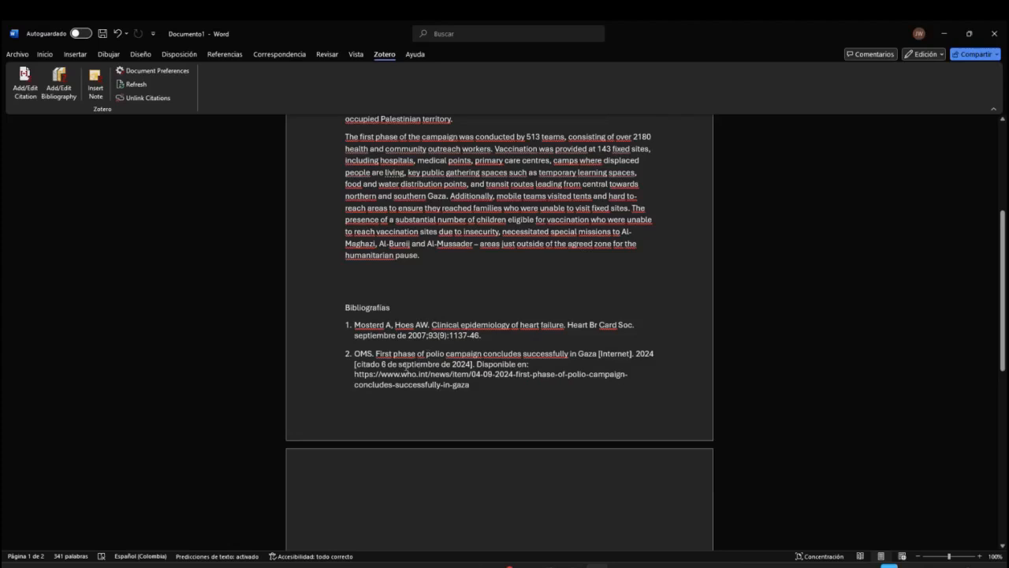
Cite "Clinical epidemiology of heart failure" from the EJEMPLO collection again at the end of the third paragraph, using the classic view
scroll(406, 367, up, 3)
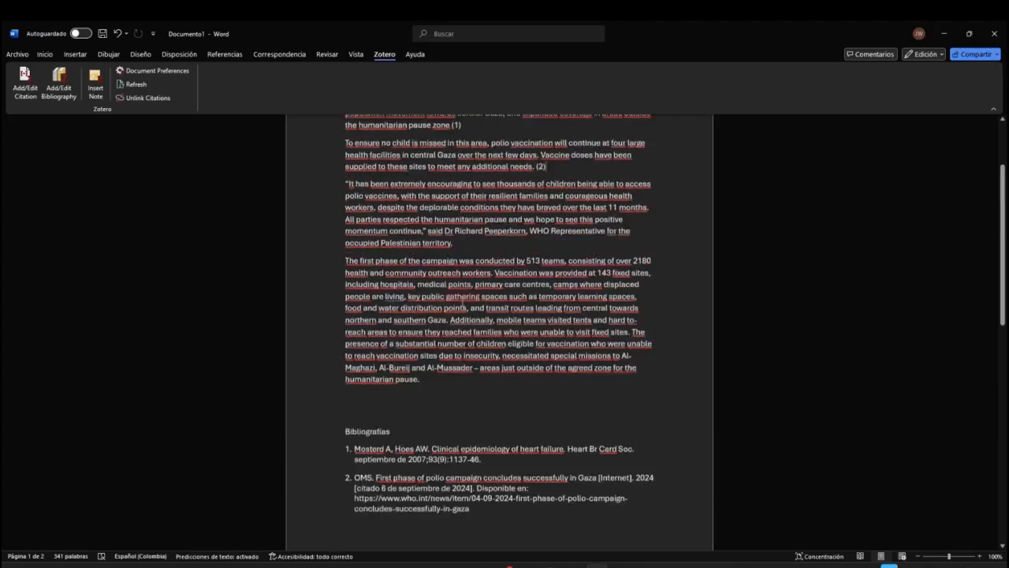
scroll(473, 291, up, 1)
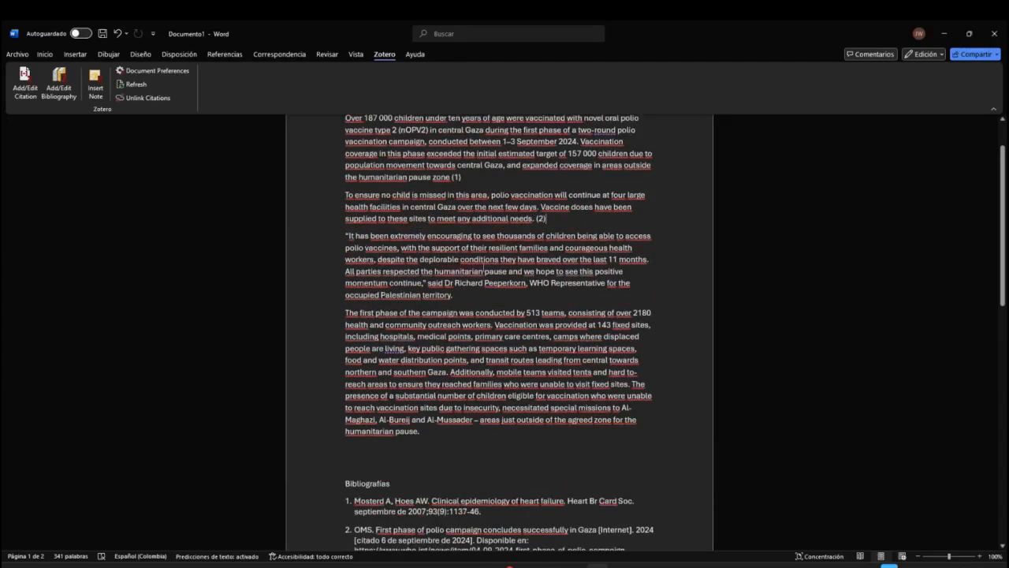
click(470, 297)
scroll(456, 230, up, 1)
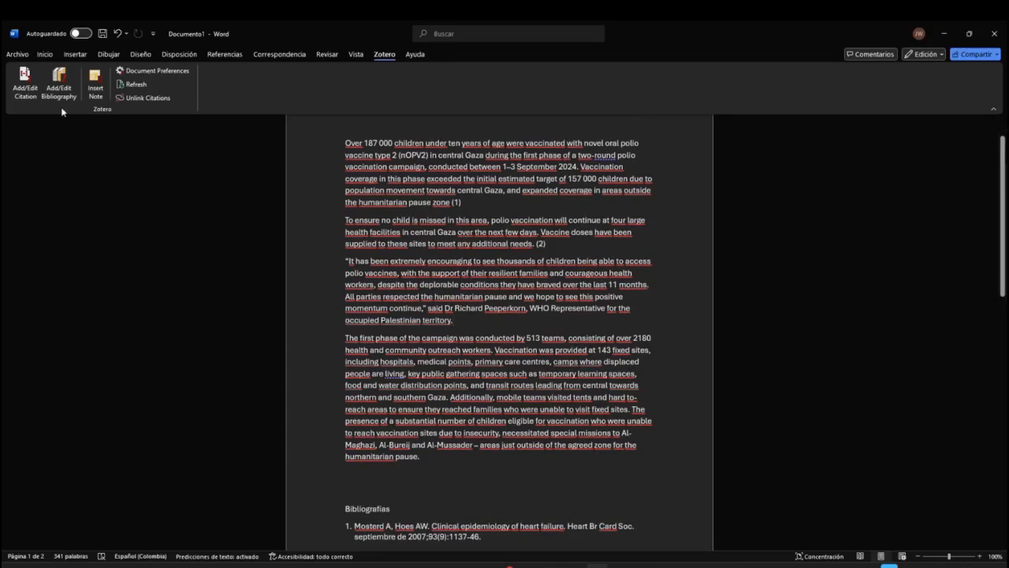
click(24, 76)
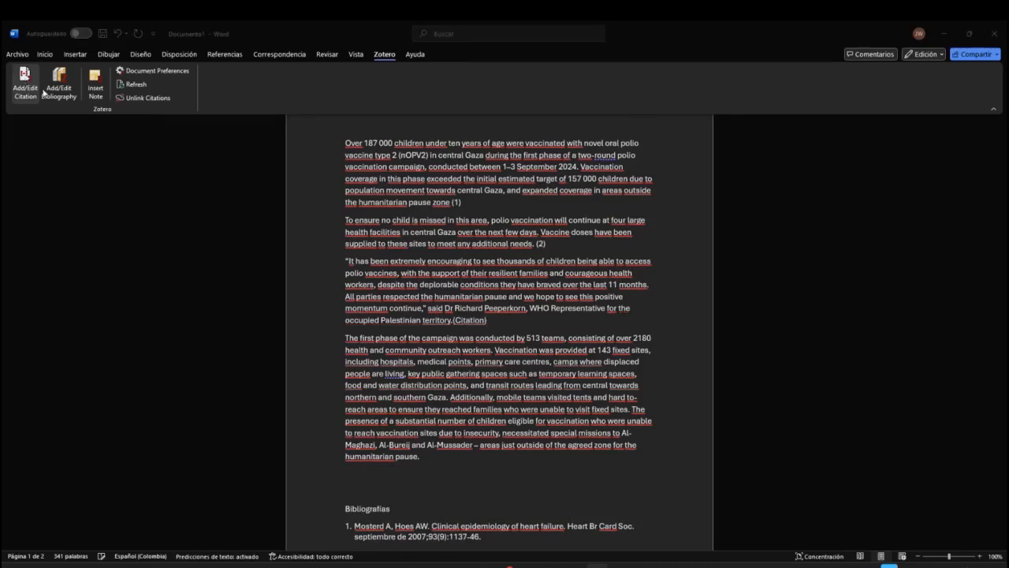
click(309, 292)
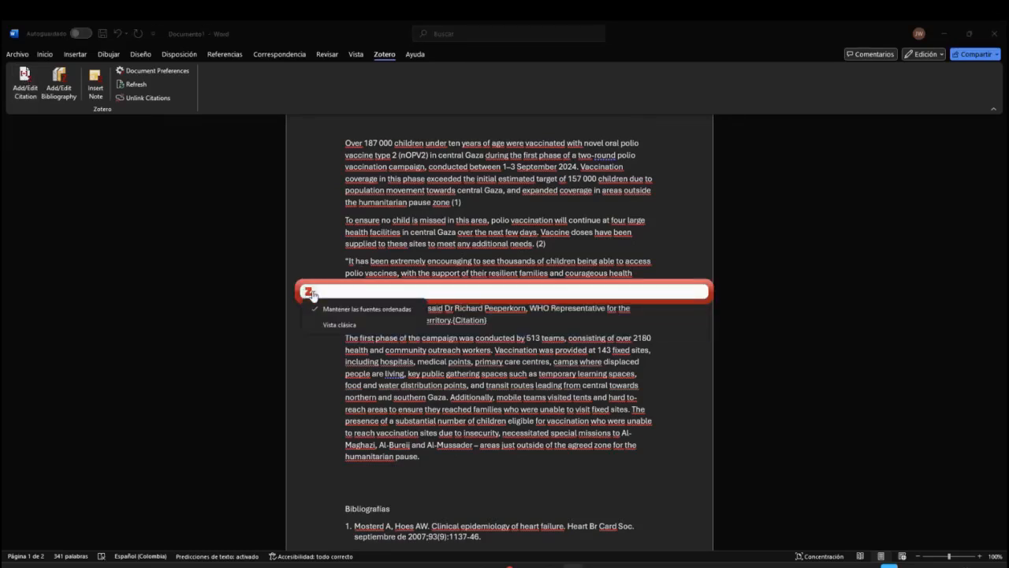
click(337, 326)
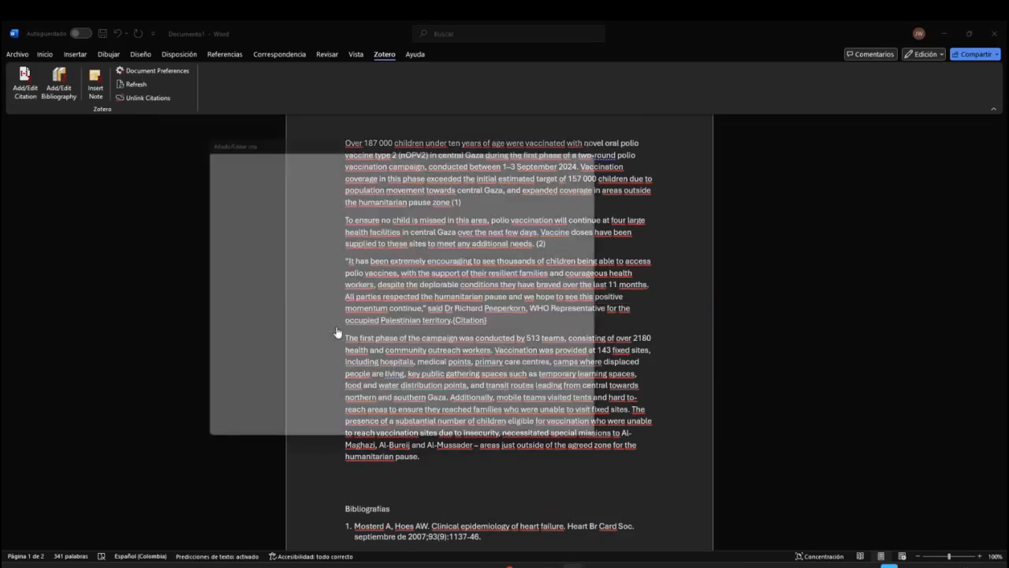
click(352, 186)
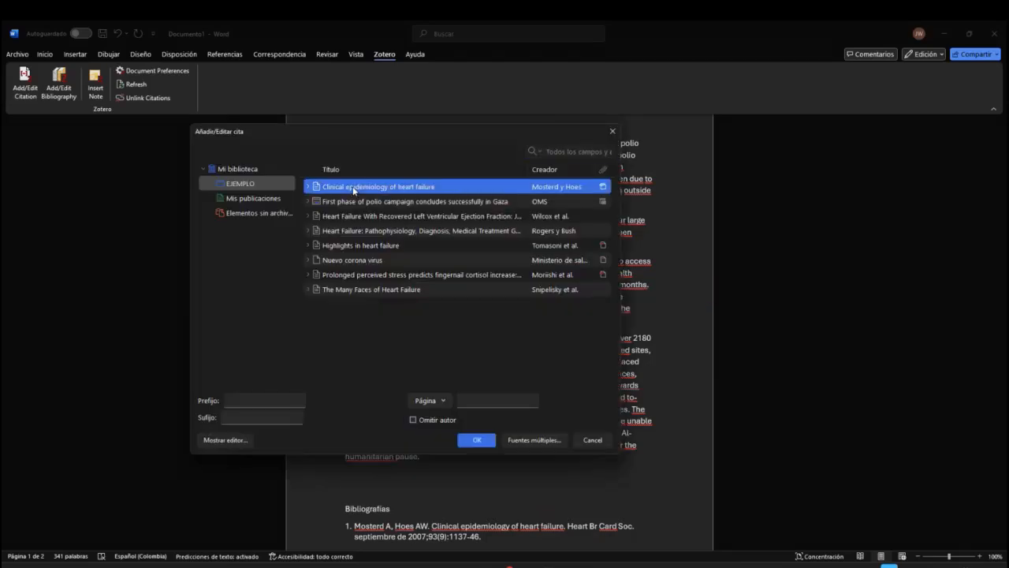
click(479, 441)
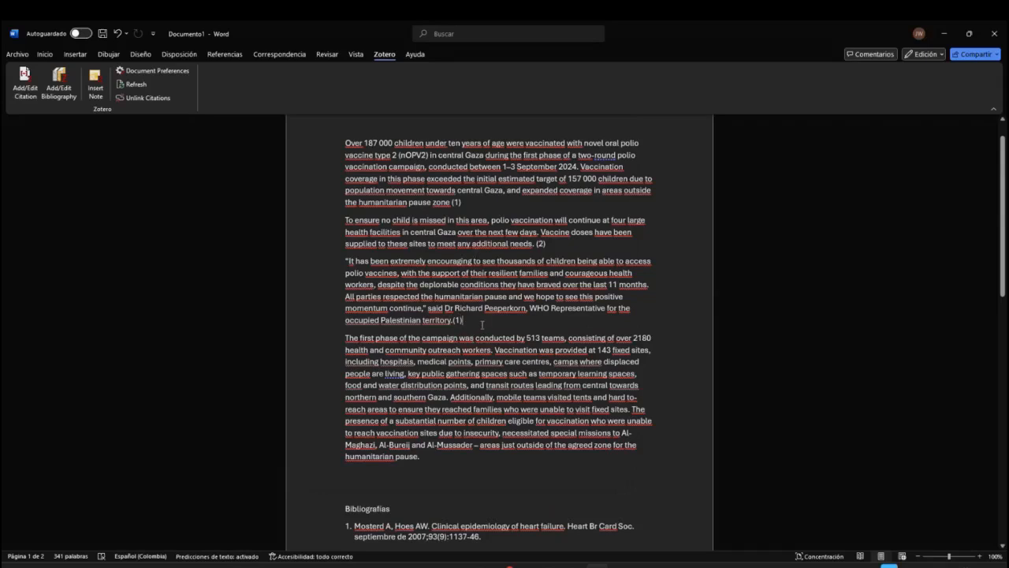
Compare the third paragraph's repeated citation with the first paragraph's marker and the numbered entries under "Bibliografías"
scroll(481, 324, down, 4)
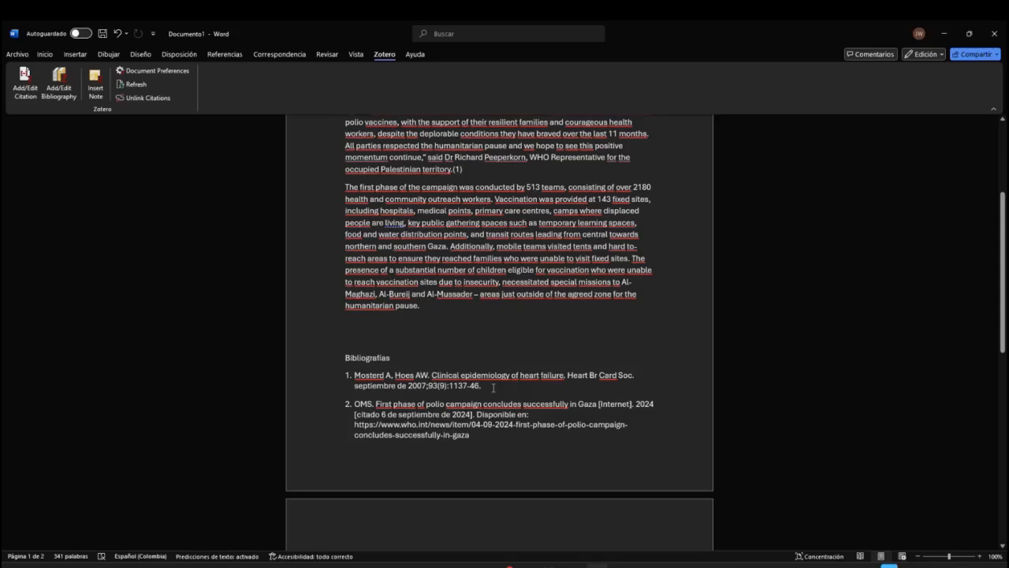
scroll(435, 340, up, 1)
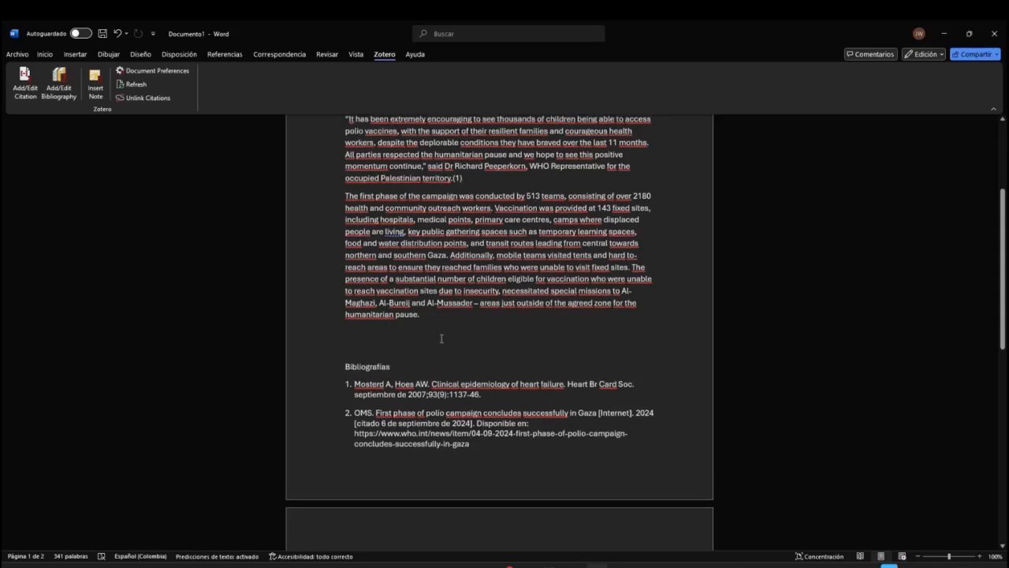
scroll(455, 139, up, 1)
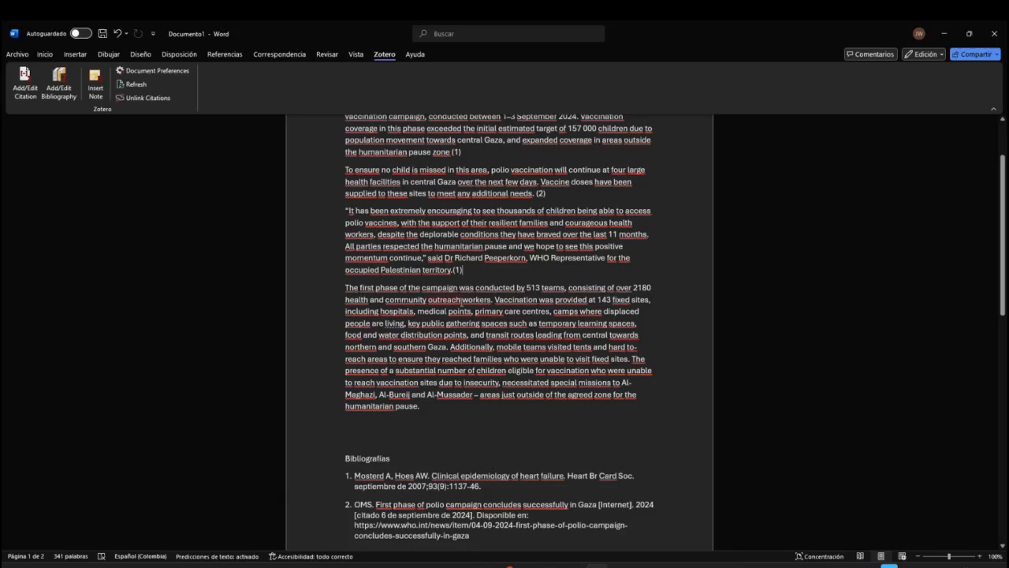
scroll(463, 302, down, 1)
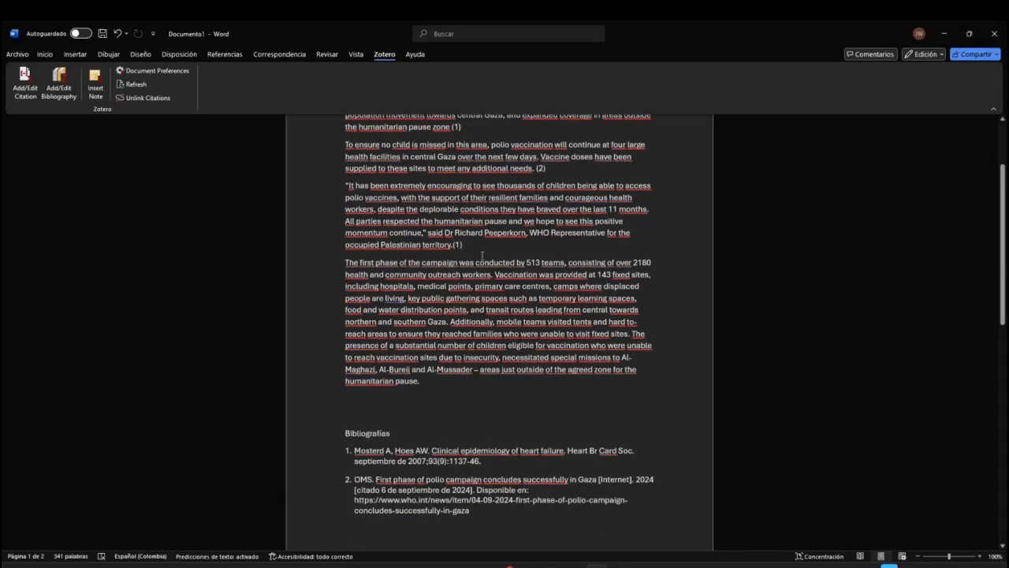
scroll(481, 331, down, 2)
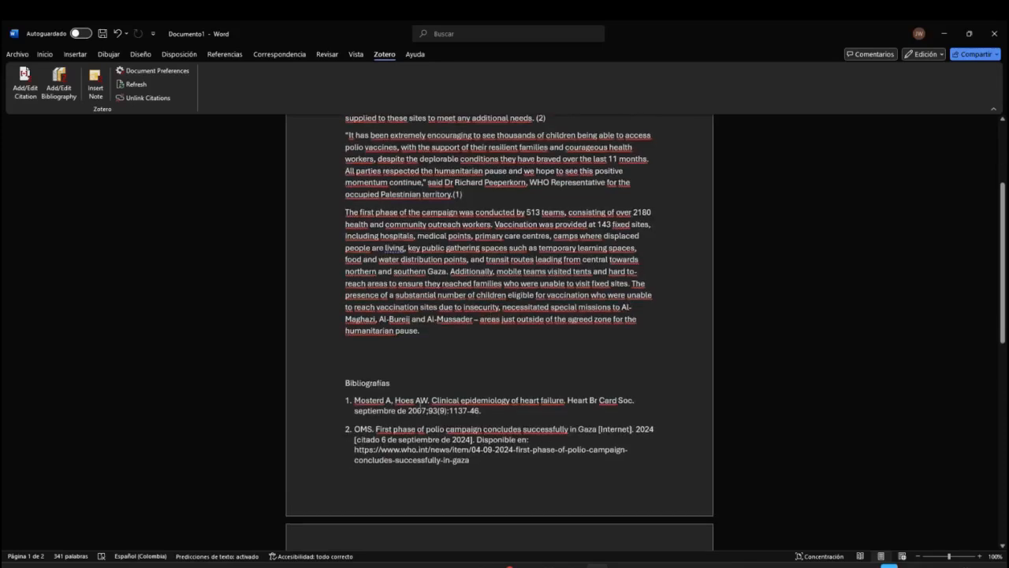
scroll(473, 354, up, 2)
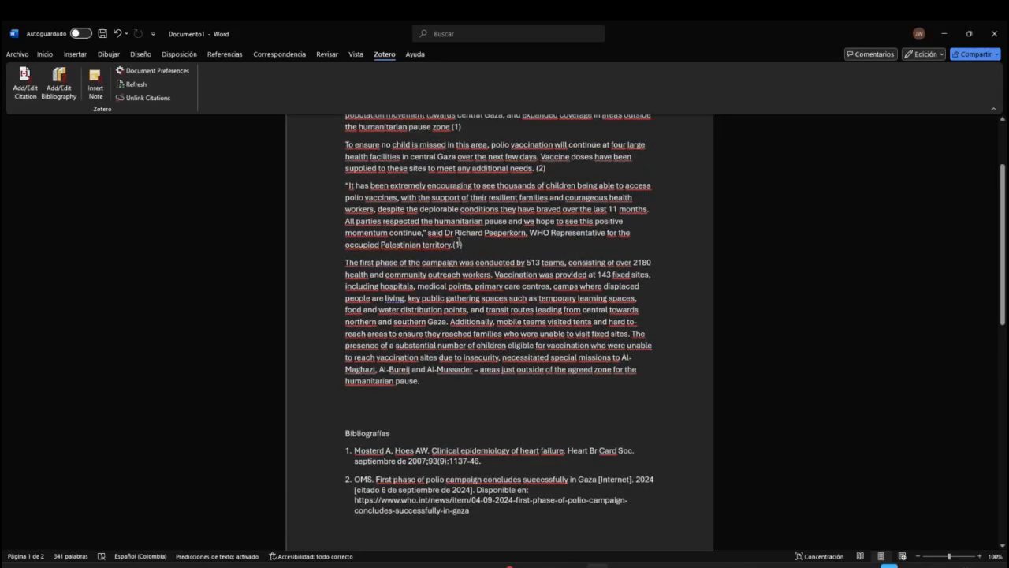
scroll(466, 354, down, 2)
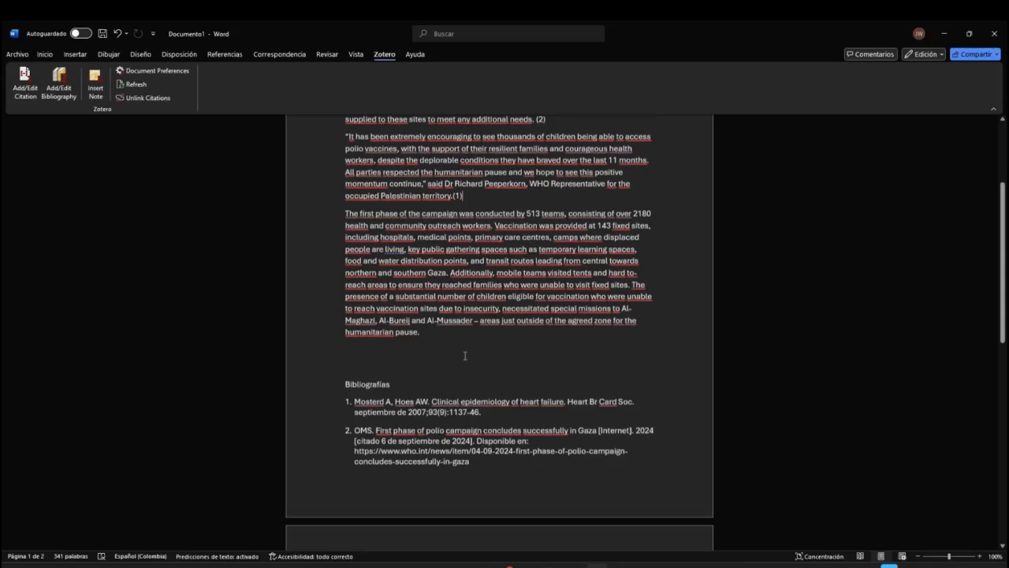
scroll(458, 416, down, 1)
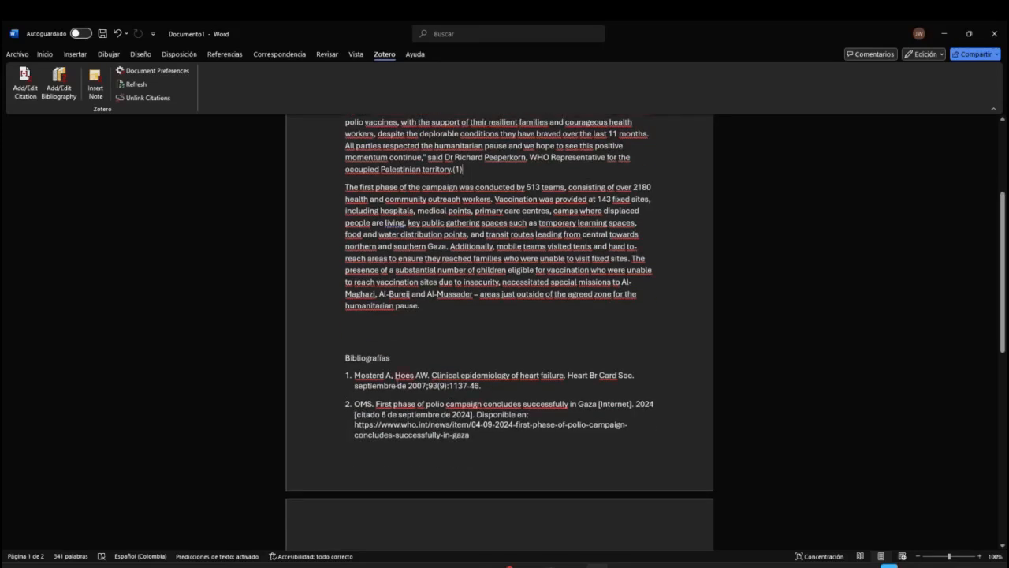
scroll(411, 386, down, 1)
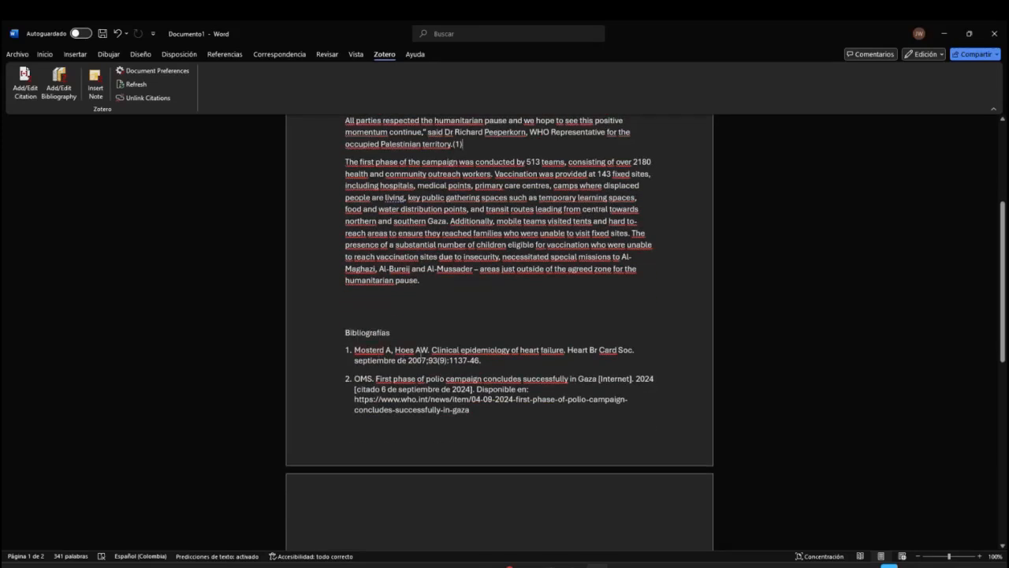
scroll(424, 420, up, 6)
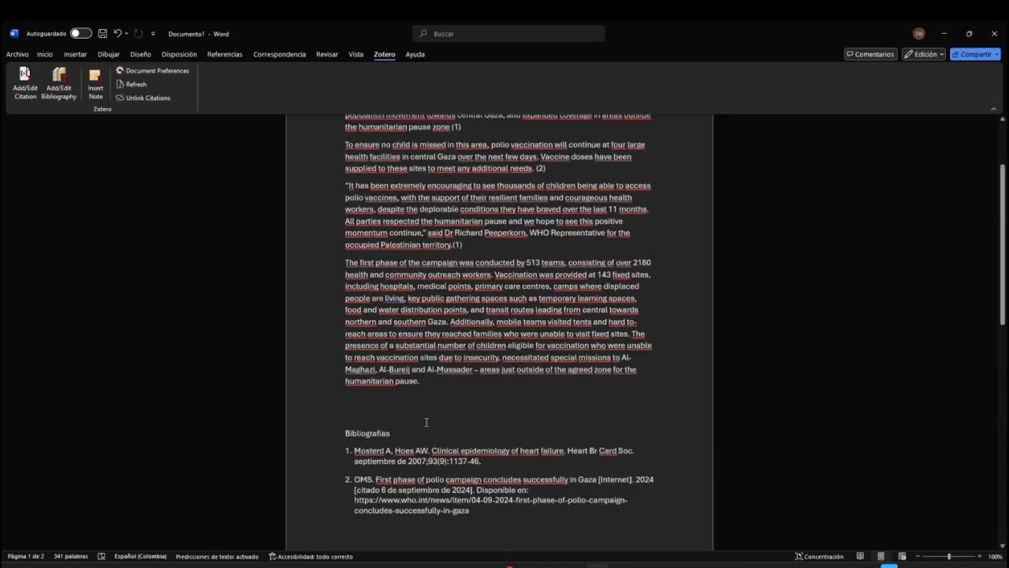
scroll(427, 422, up, 2)
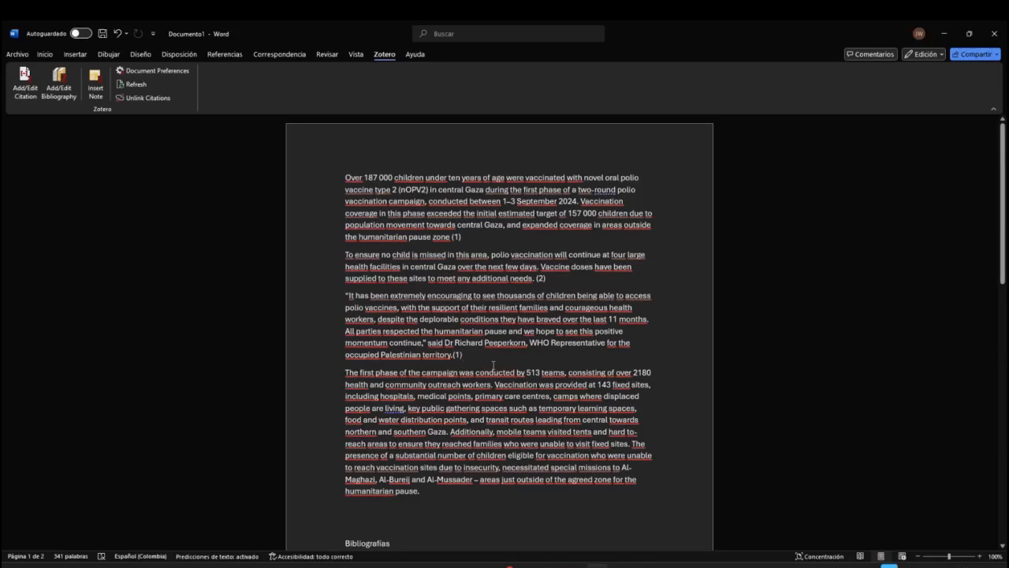
Split the fourth paragraph after "temporary learning spaces" with three line breaks, and remove the comma ending its first part
scroll(493, 365, down, 2)
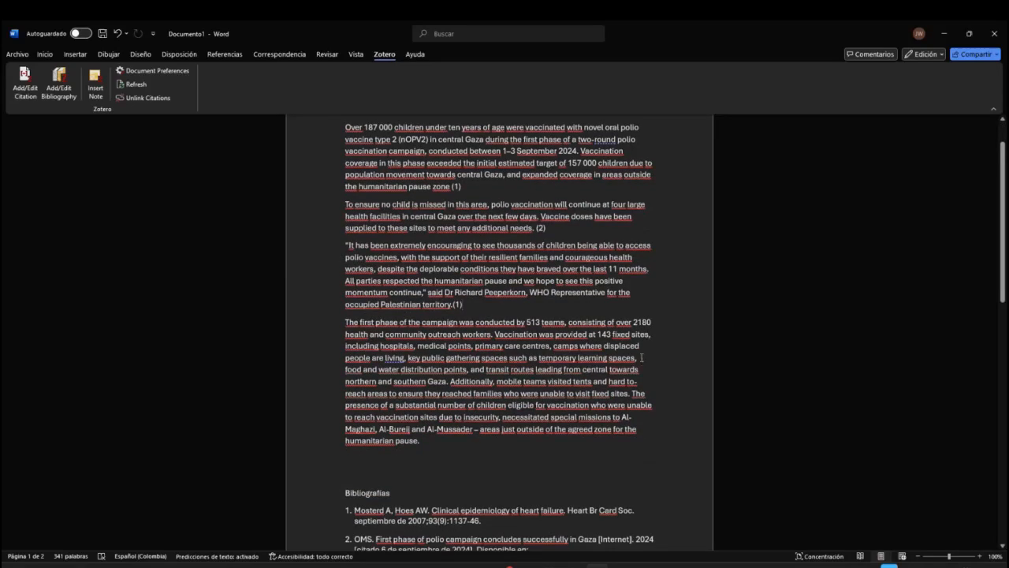
click(641, 357)
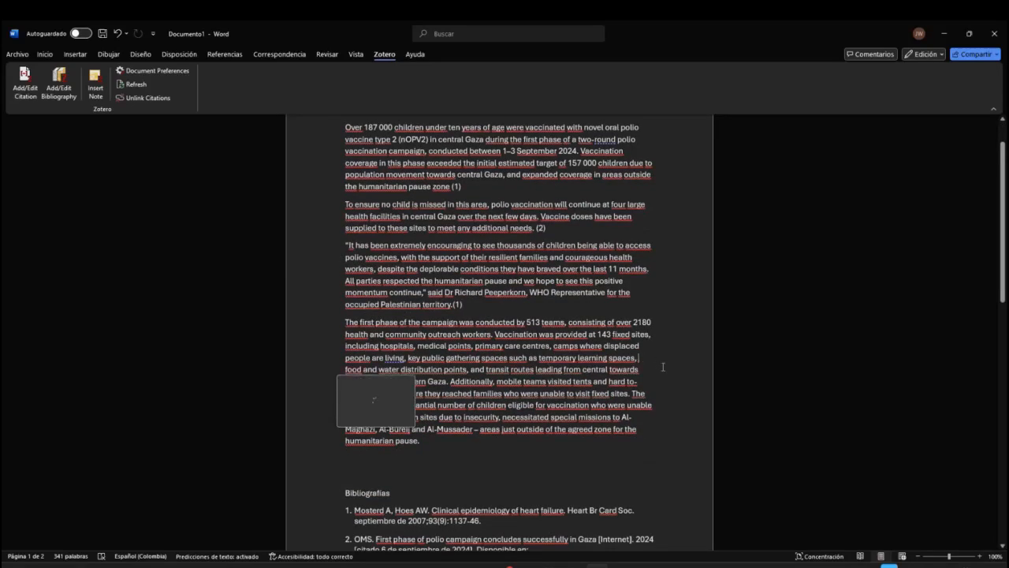
key(Return)
key(Return)
key(Return)
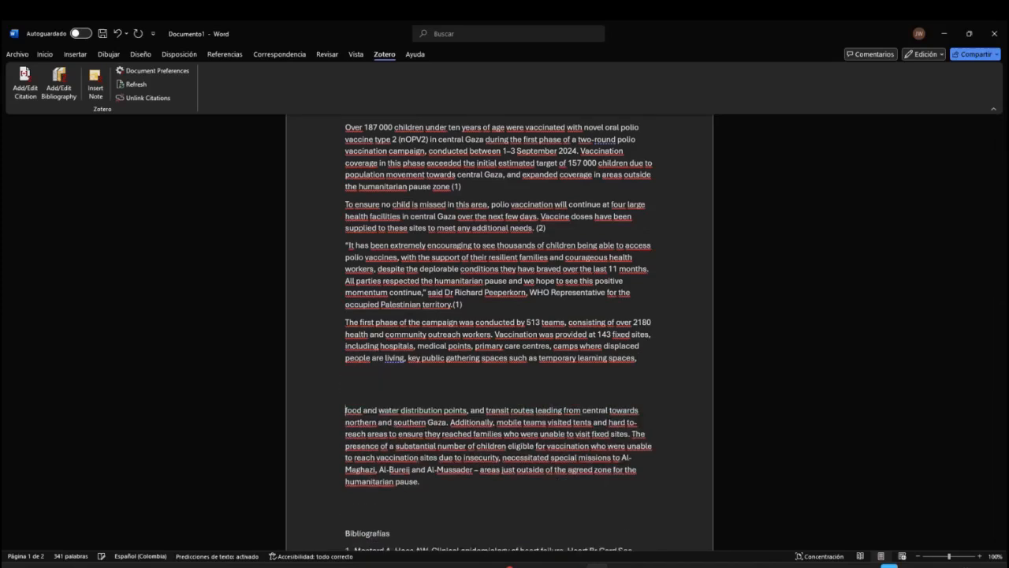
click(644, 359)
key(BackSpace)
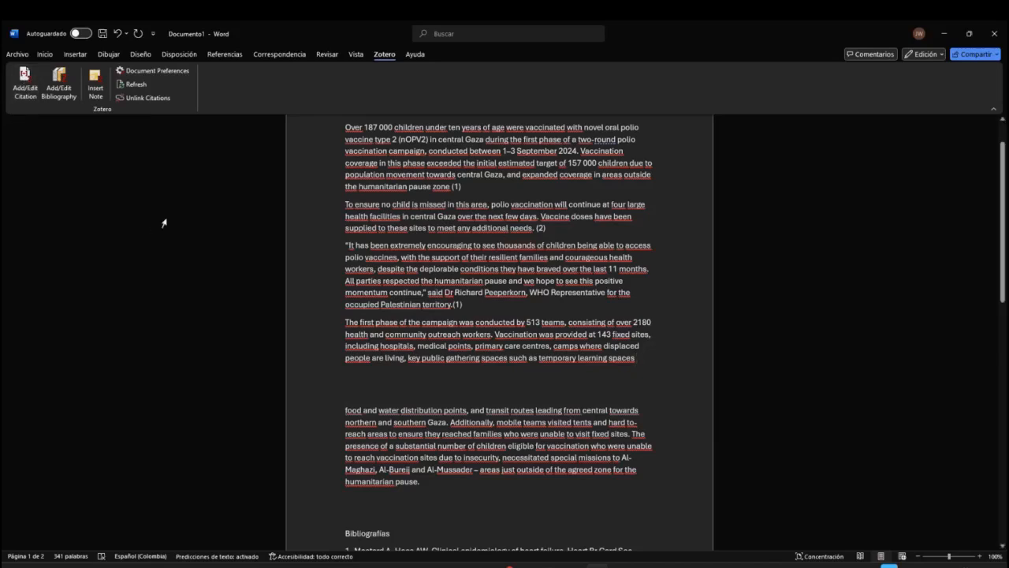
Start a citation after "temporary learning spaces" in the classic view and switch it to multiple sources
click(25, 77)
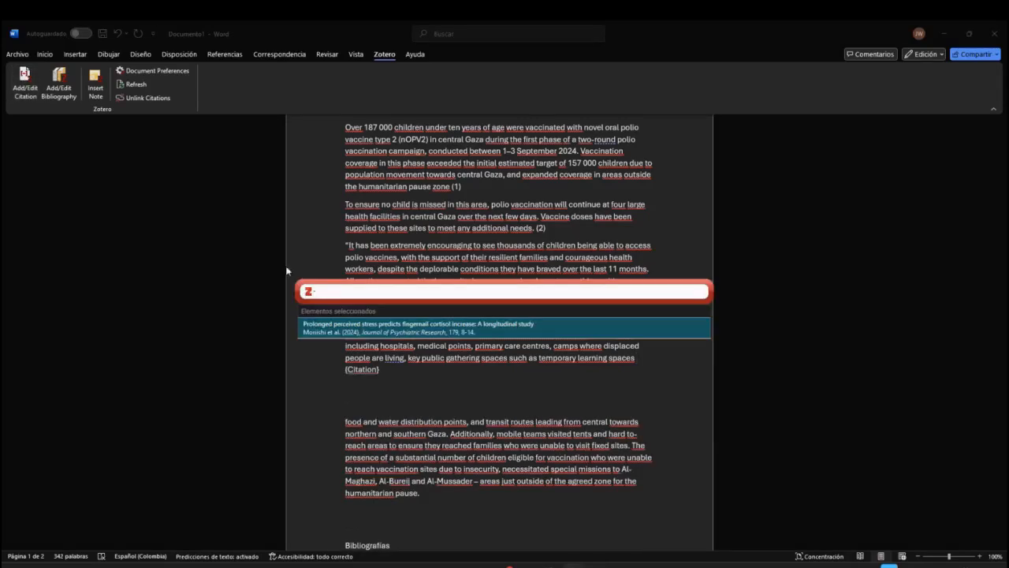
click(312, 294)
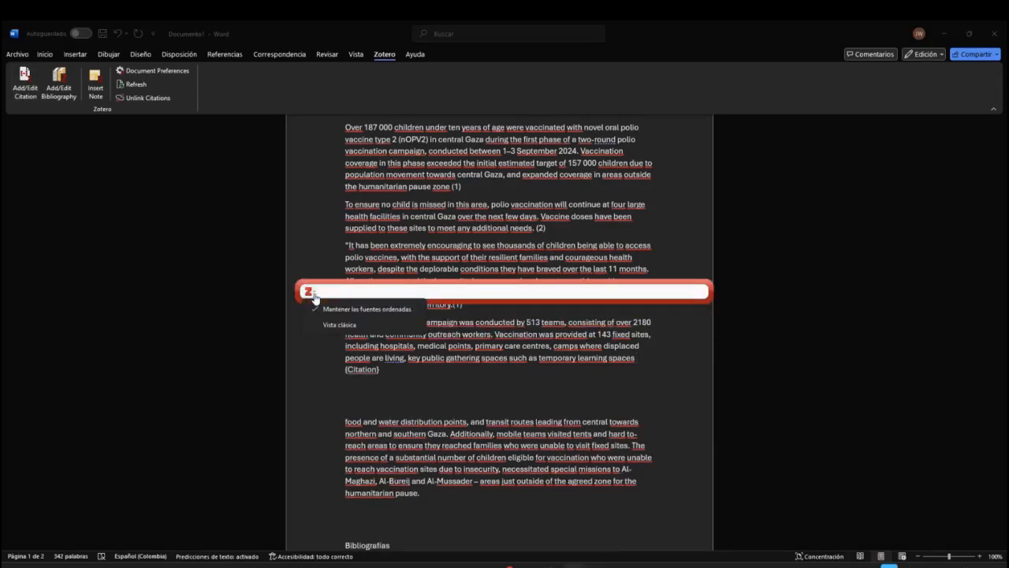
click(331, 327)
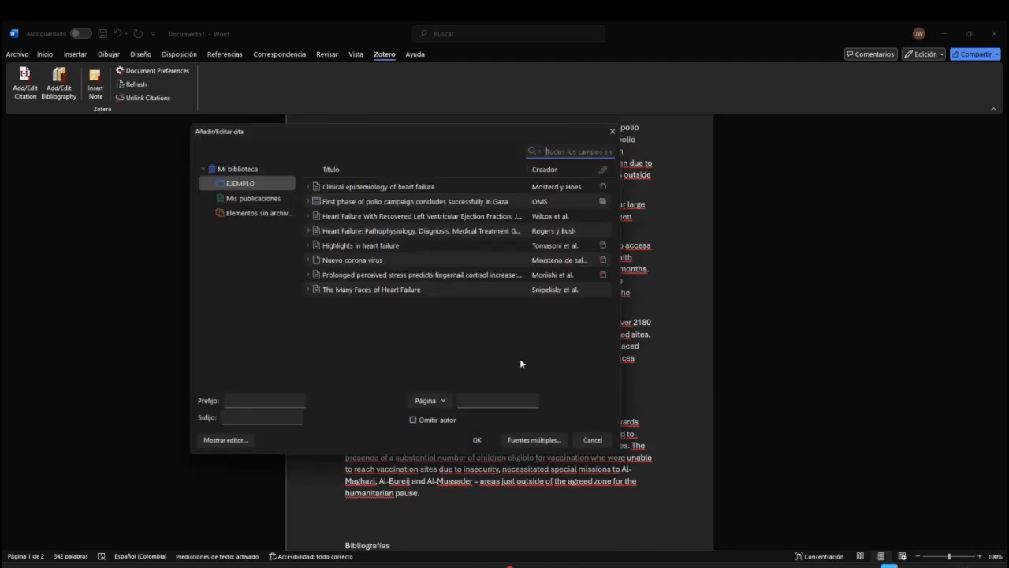
mouse_move(396, 130)
mouse_down()
mouse_move(515, 138)
mouse_move(387, 120)
mouse_up()
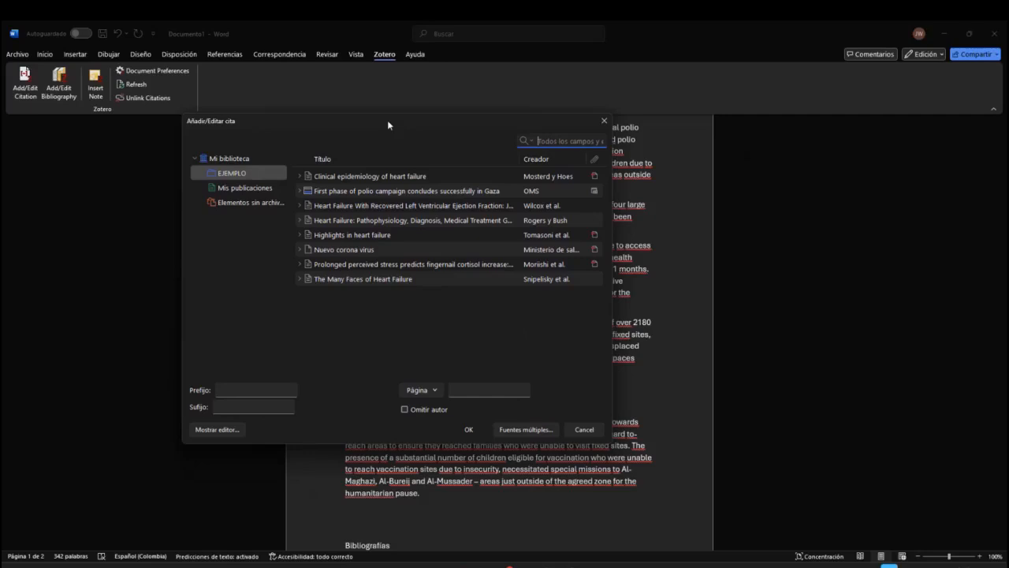
click(524, 432)
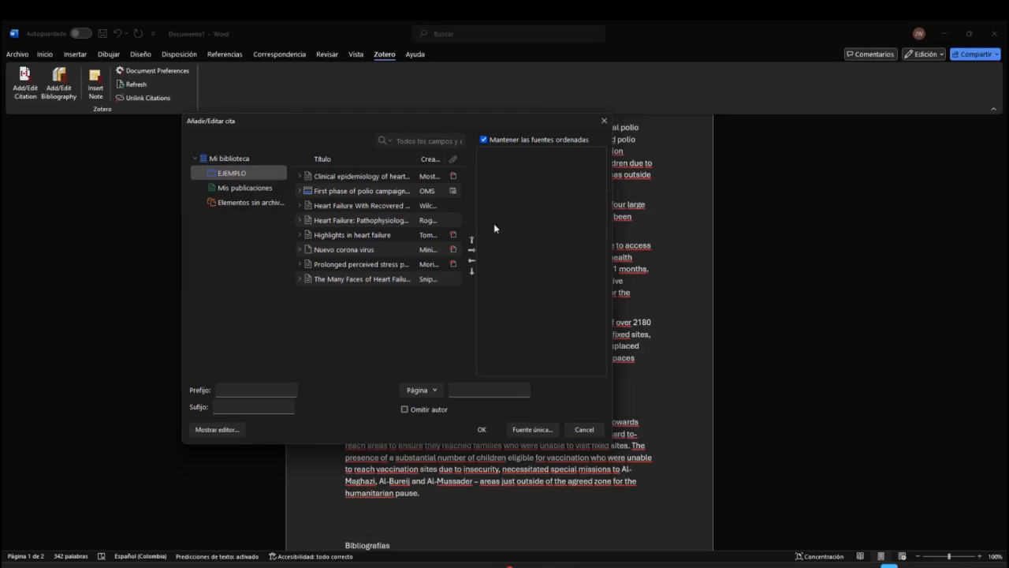
Add "Heart Failure With Recovered Left Ventricular Ejection Fraction", "Highlights in heart failure" and "Nuevo corona virus" from EJEMPLO, and insert the combined citation
click(339, 207)
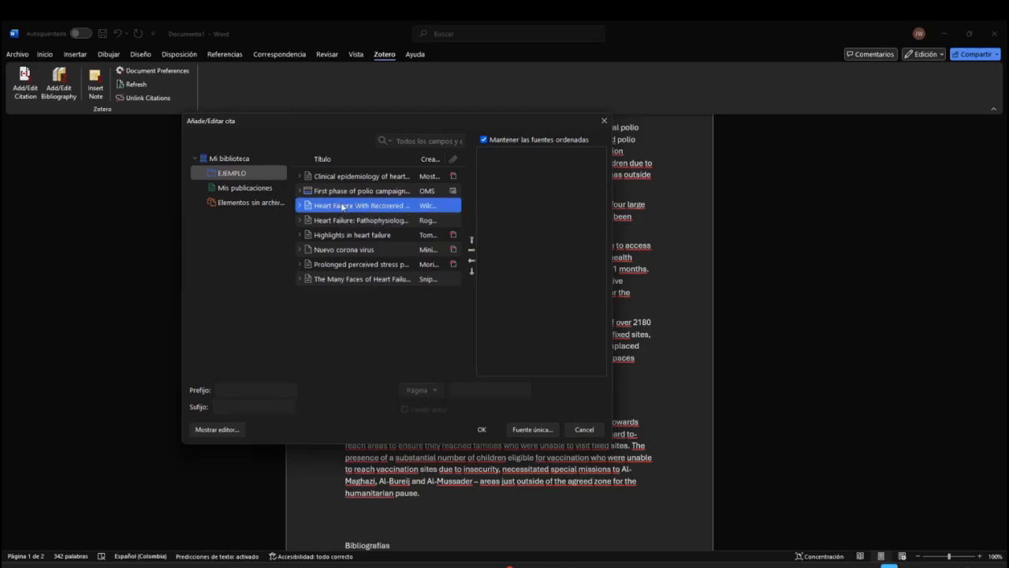
click(473, 251)
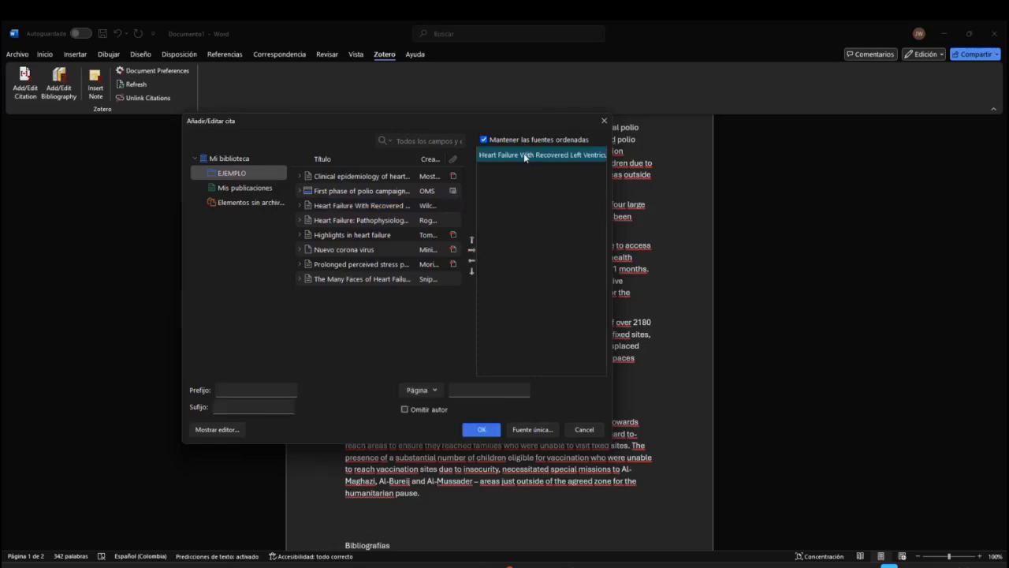
click(351, 236)
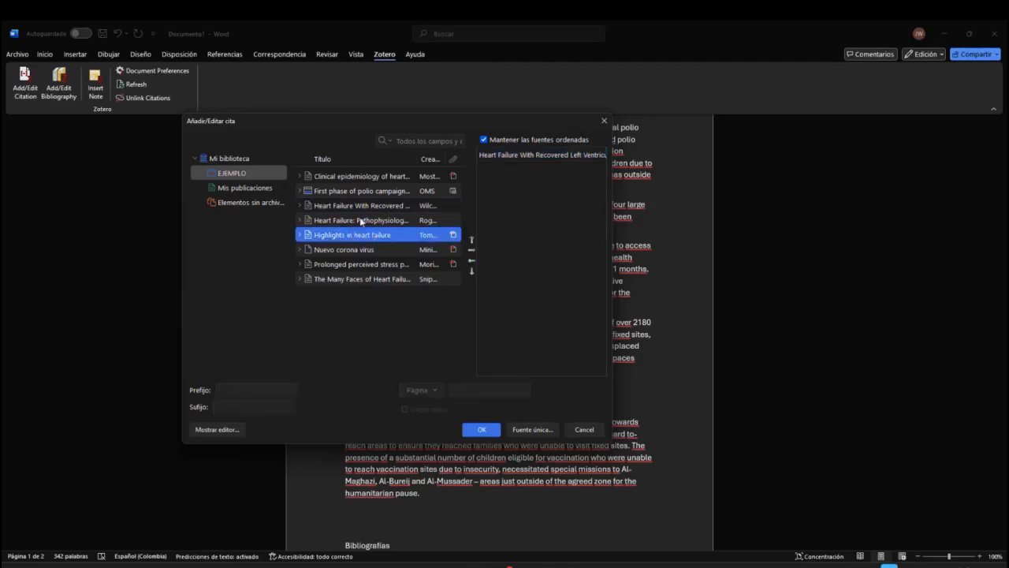
click(472, 251)
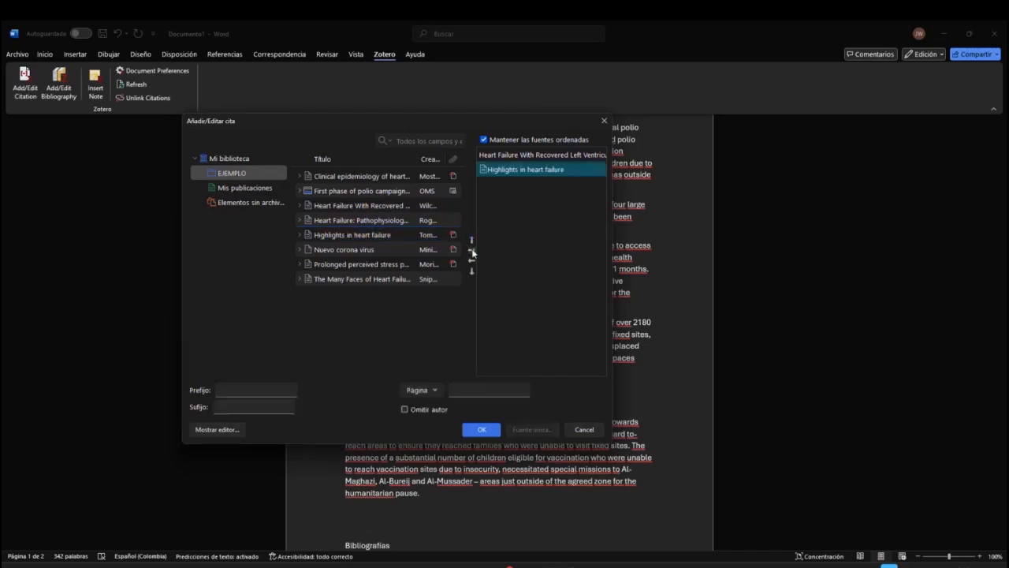
click(376, 250)
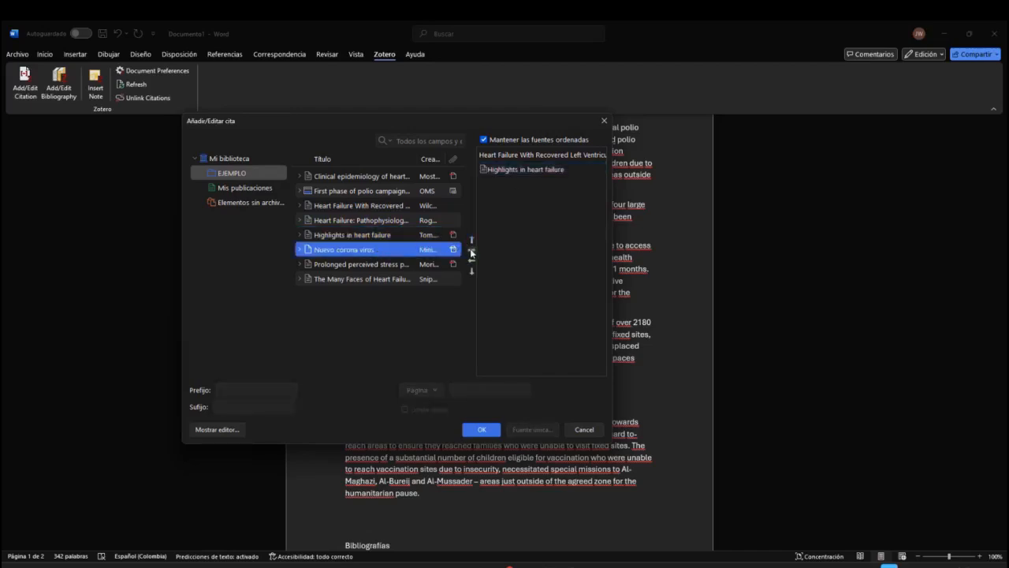
click(472, 250)
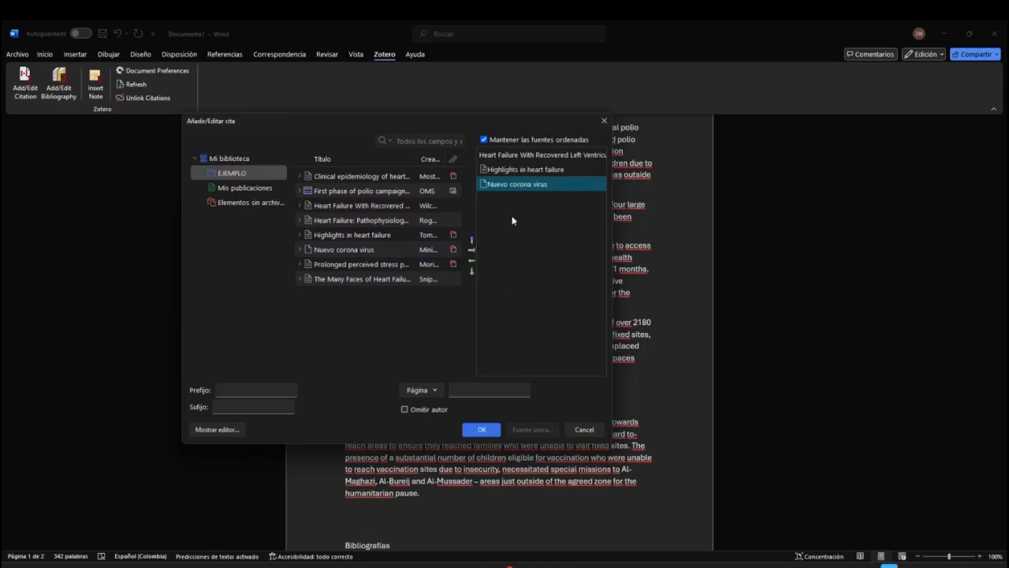
click(482, 431)
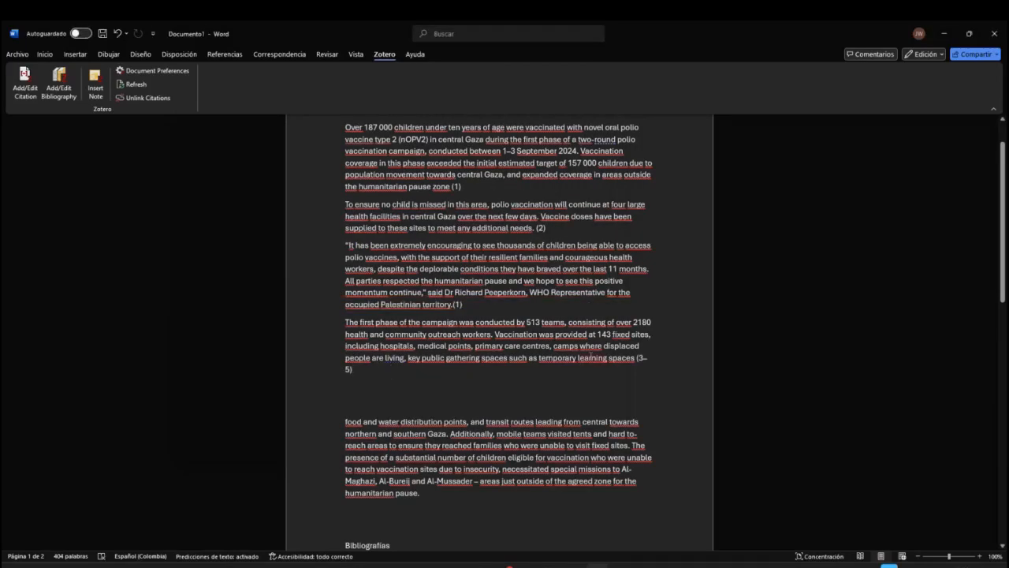
Delete the word "spaces" before the combined citation so the citation fits on a single line
right_click(631, 357)
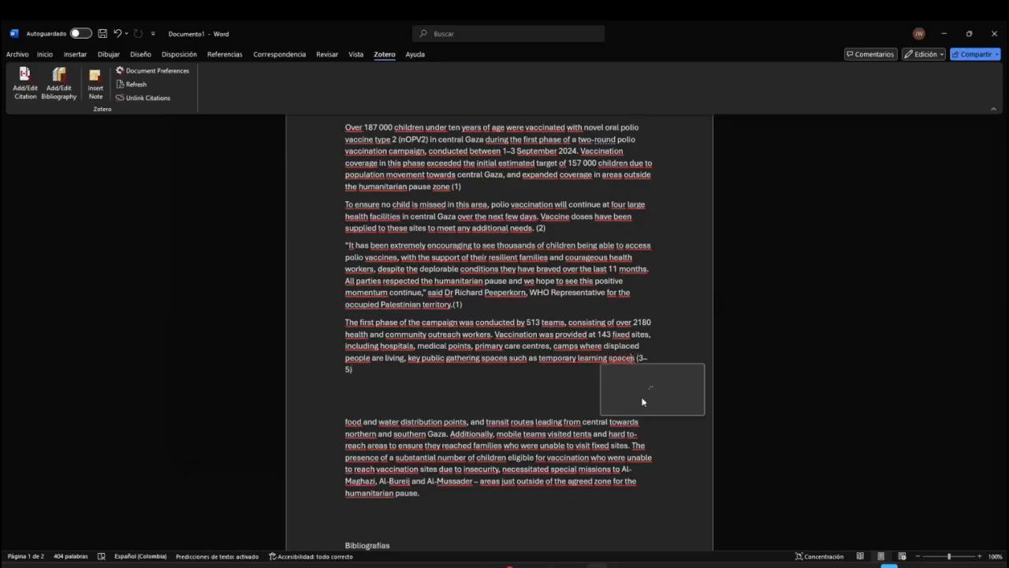
key(Escape)
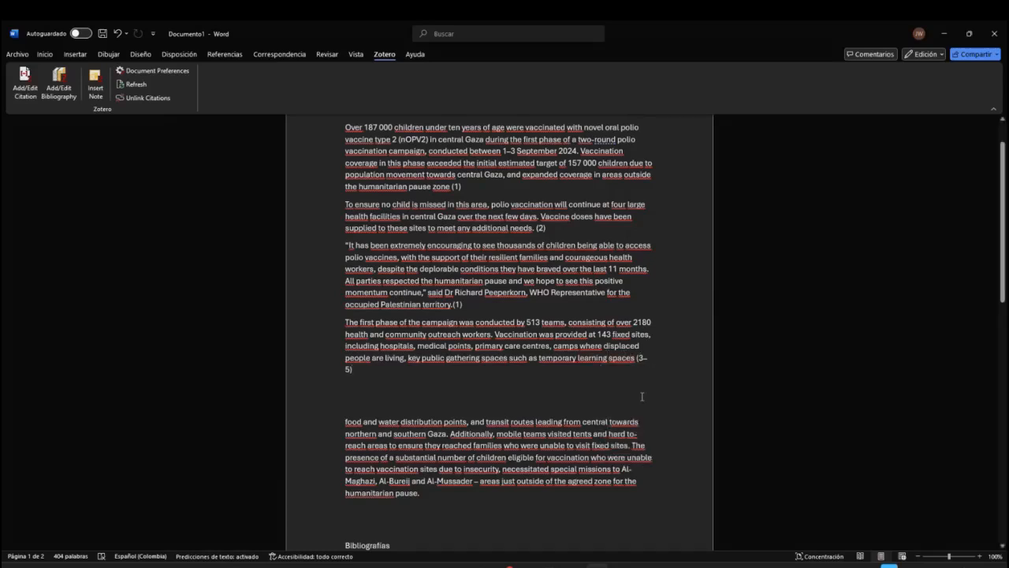
key(BackSpace)
key(BackSpace)
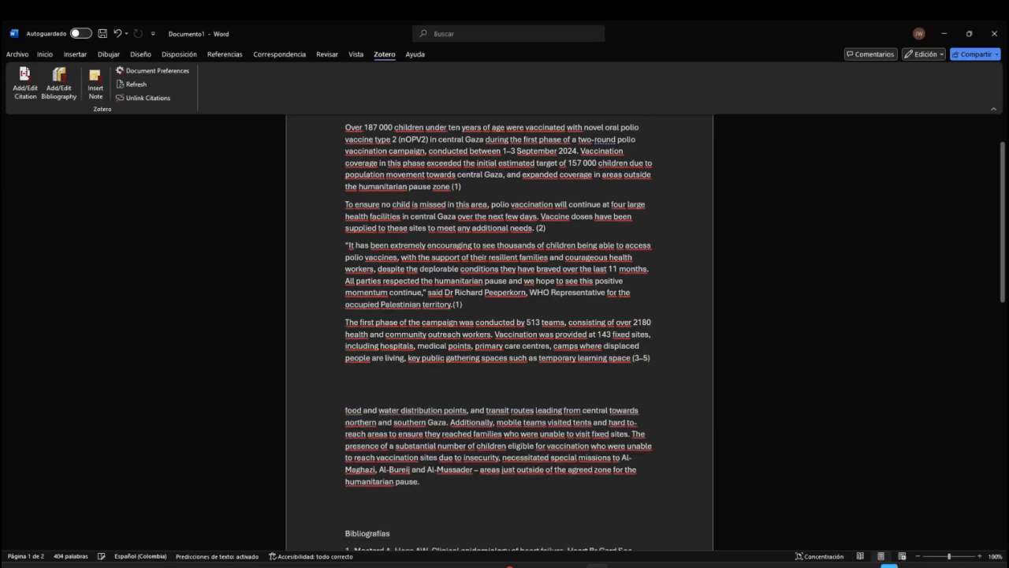
text(i)
key(BackSpace)
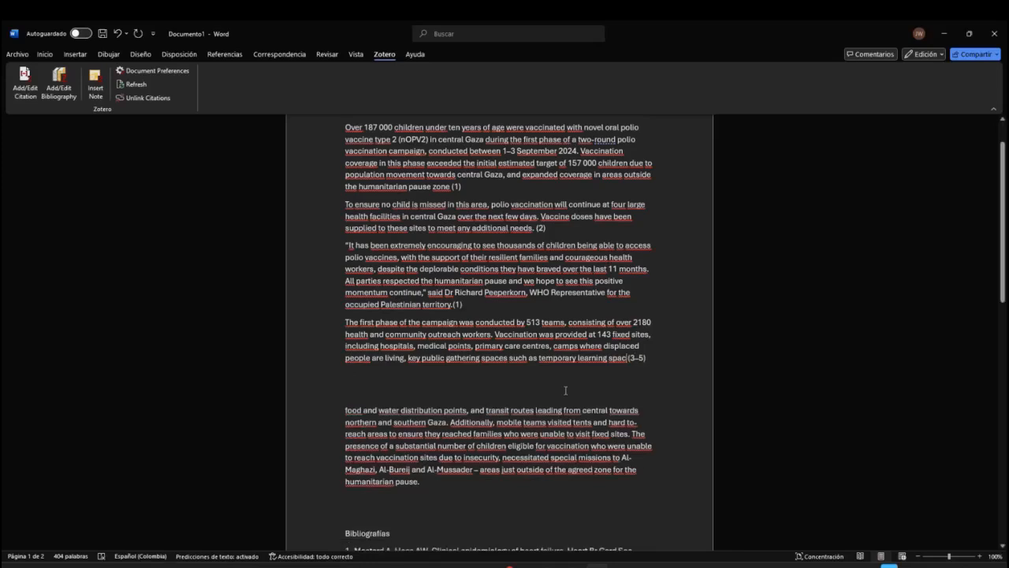
key(BackSpace)
key(BackSpace)
key(BackSpace)
key(BackSpace)
Compare the combined citation in the fourth paragraph with the numbered entries under "Bibliografías" and the earlier citations
scroll(507, 391, down, 1)
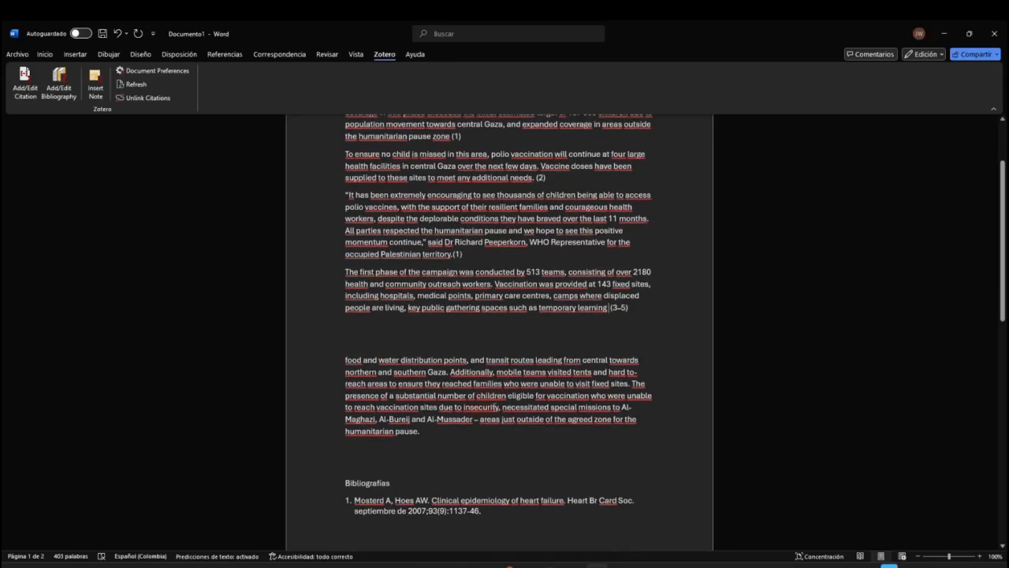
scroll(494, 414, down, 9)
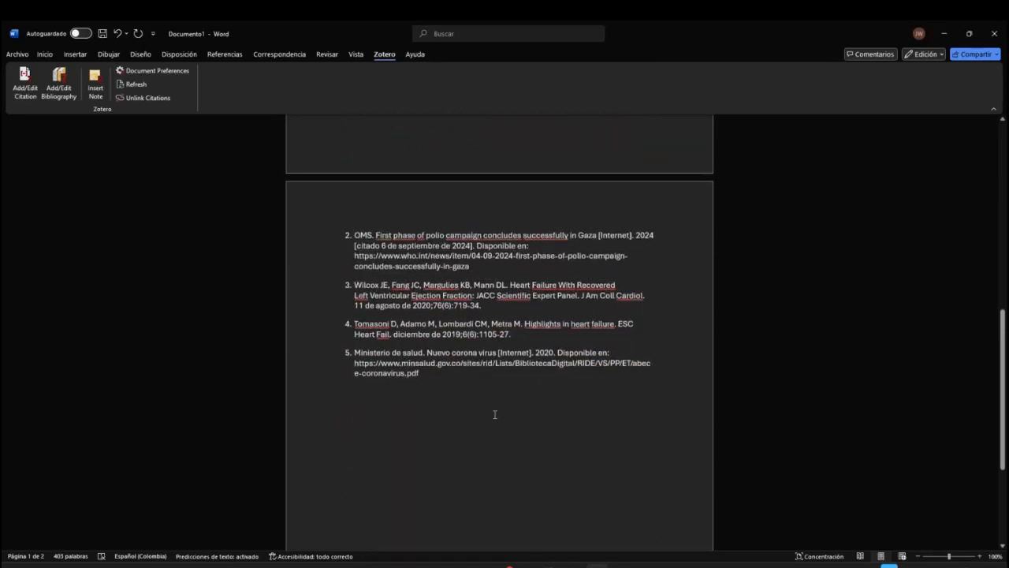
scroll(495, 414, up, 6)
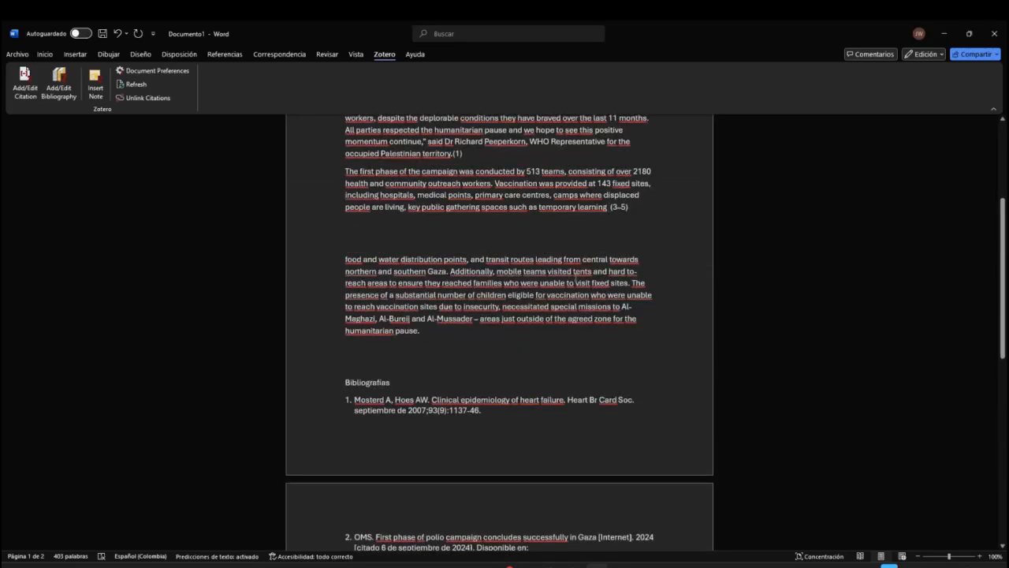
scroll(501, 341, down, 1)
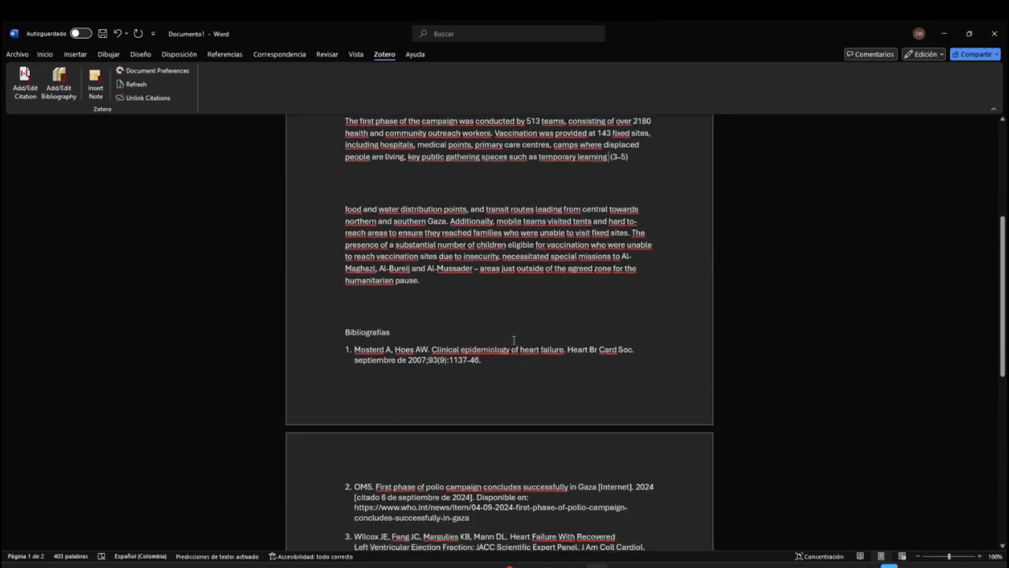
scroll(514, 340, down, 2)
scroll(517, 342, up, 3)
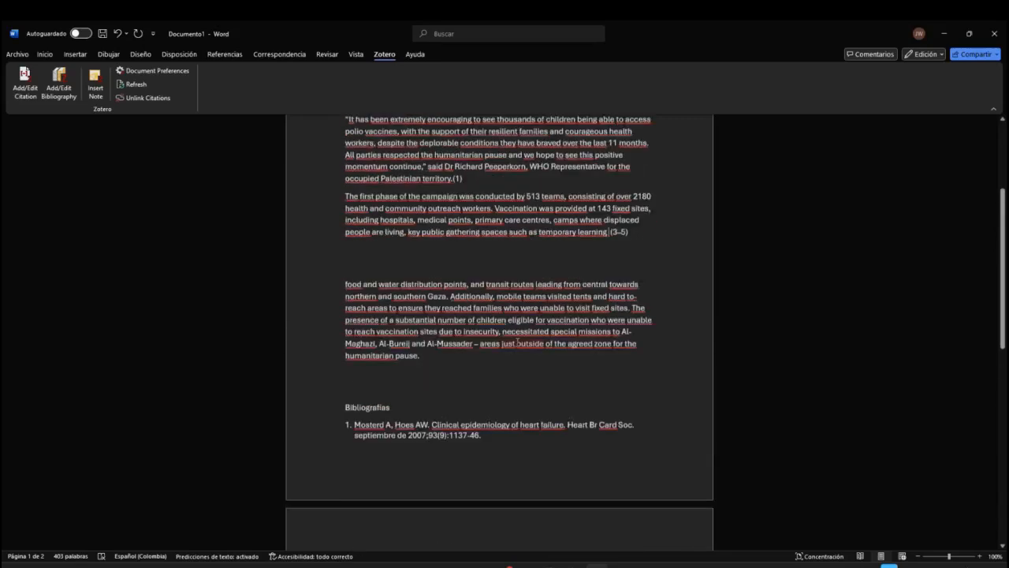
scroll(517, 343, up, 4)
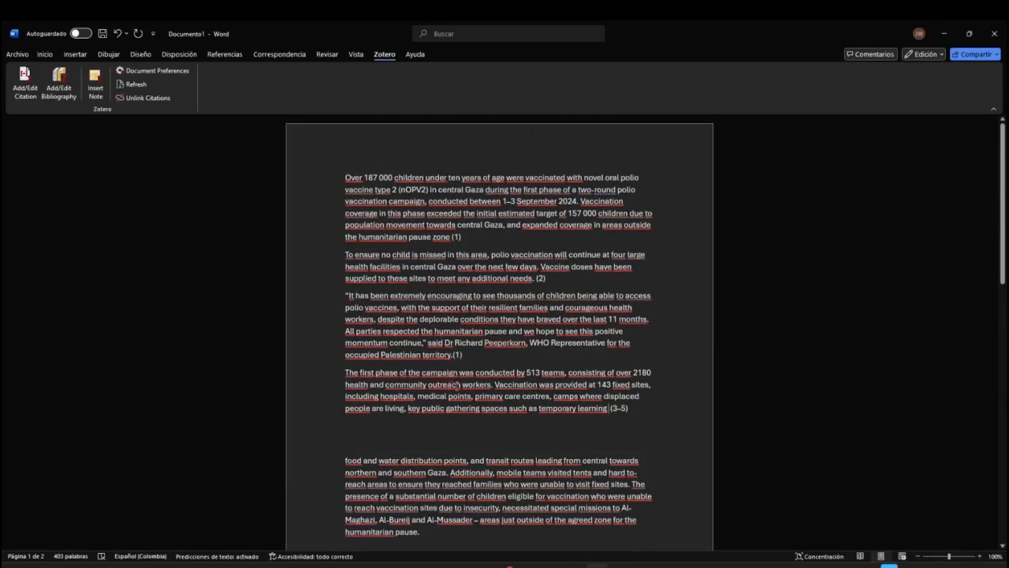
scroll(459, 384, down, 3)
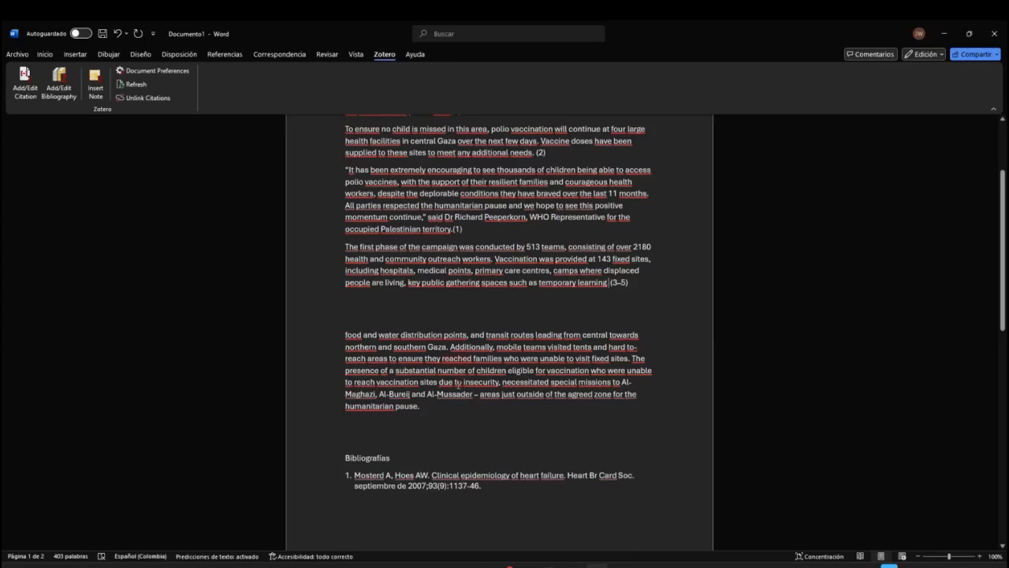
scroll(459, 384, up, 3)
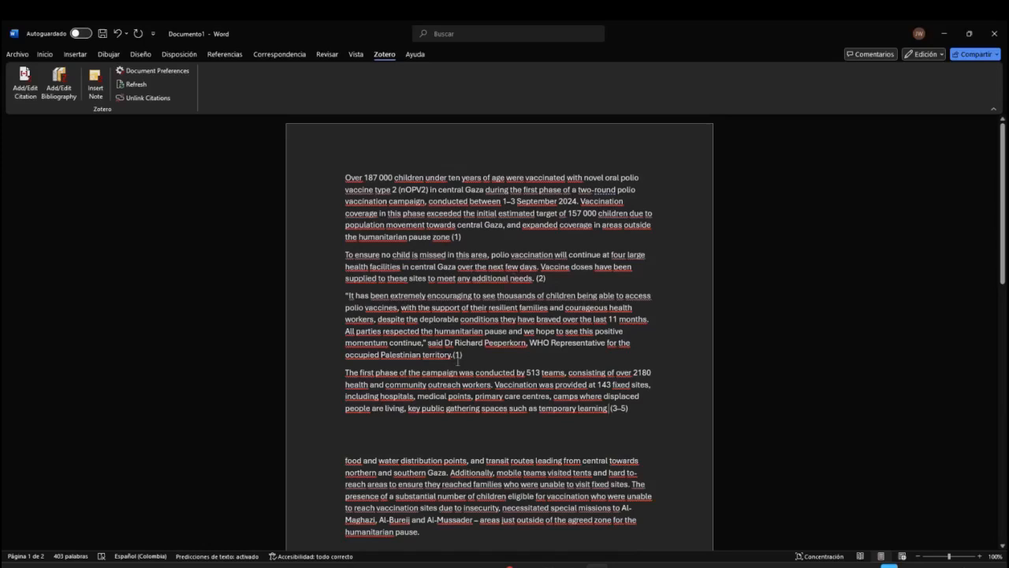
Delete the citation at the end of the second paragraph, after "any additional needs."
click(466, 355)
click(553, 277)
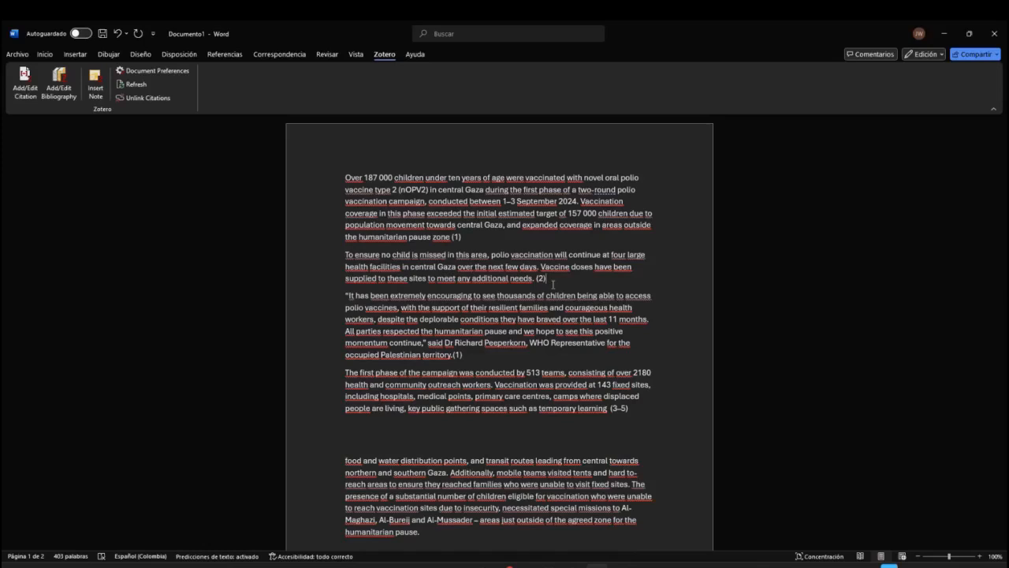
key(BackSpace)
key(BackSpace)
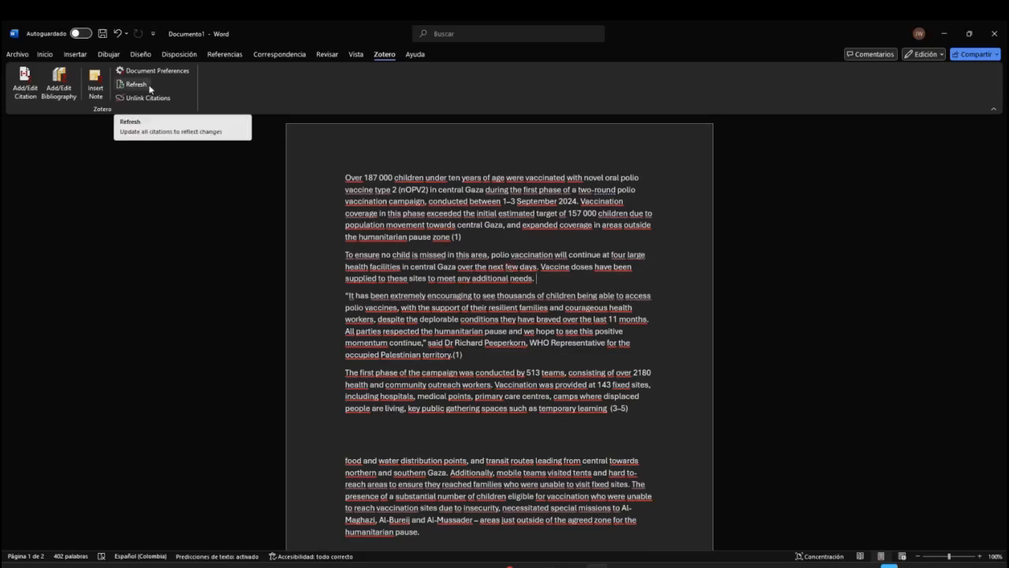
Check the bibliography for the deleted citation's entry, and refresh the Zotero citations to update the numbering and reference list
scroll(487, 355, down, 8)
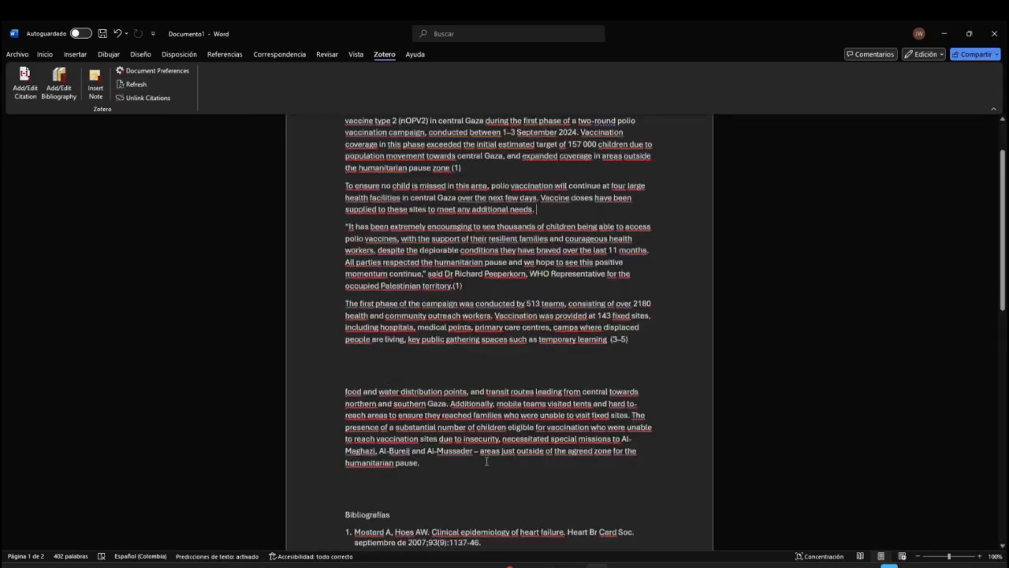
scroll(487, 463, down, 1)
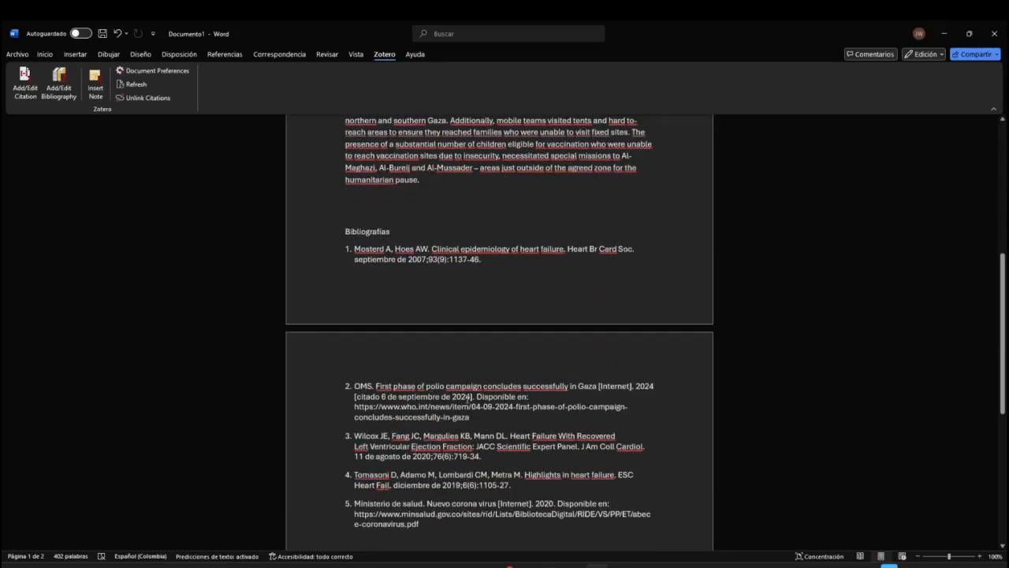
scroll(425, 403, up, 9)
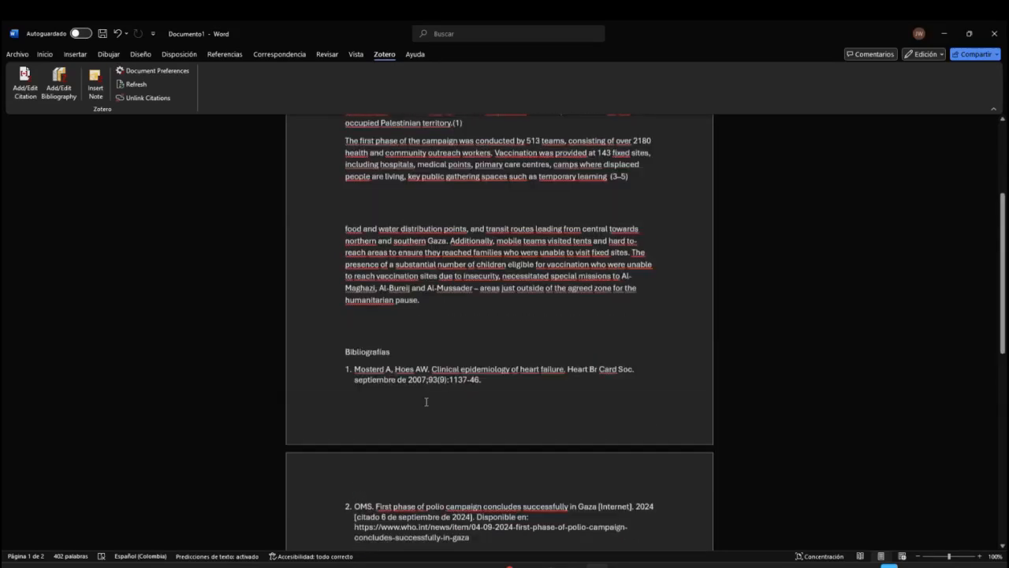
click(137, 86)
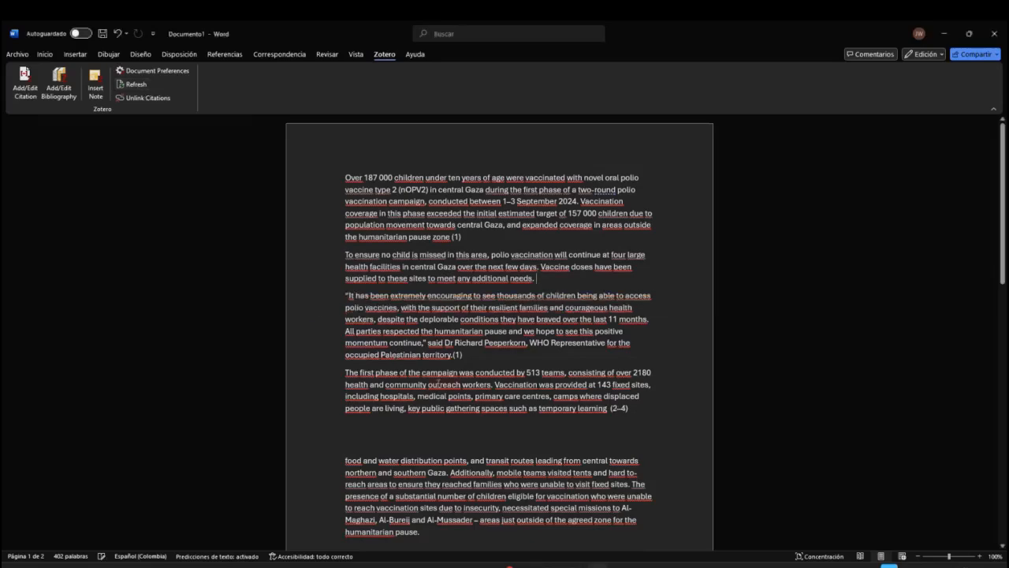
scroll(450, 404, down, 5)
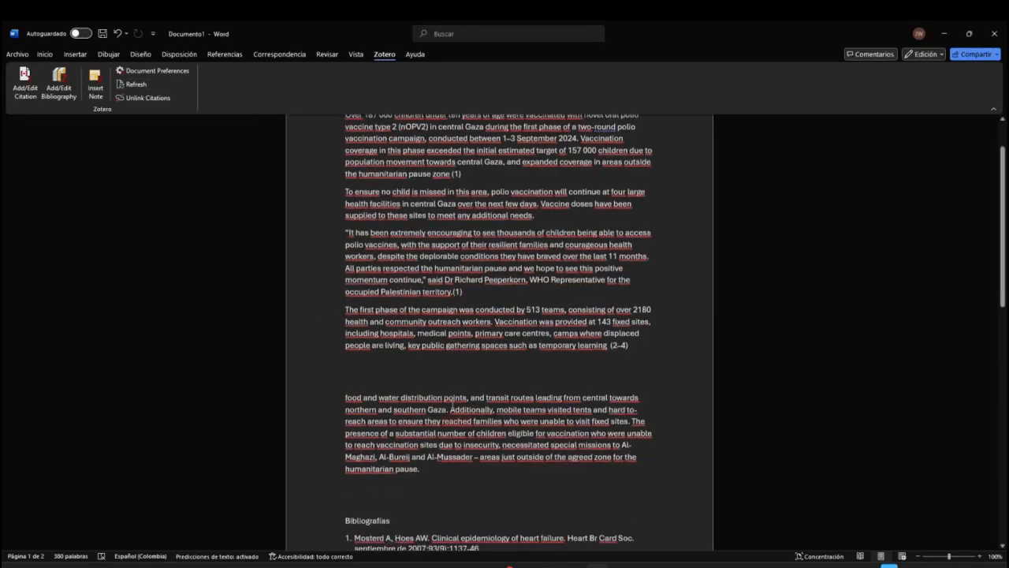
Compare the refreshed entries under "Bibliografías" with the citation numbers remaining in the document's paragraphs
scroll(456, 403, down, 3)
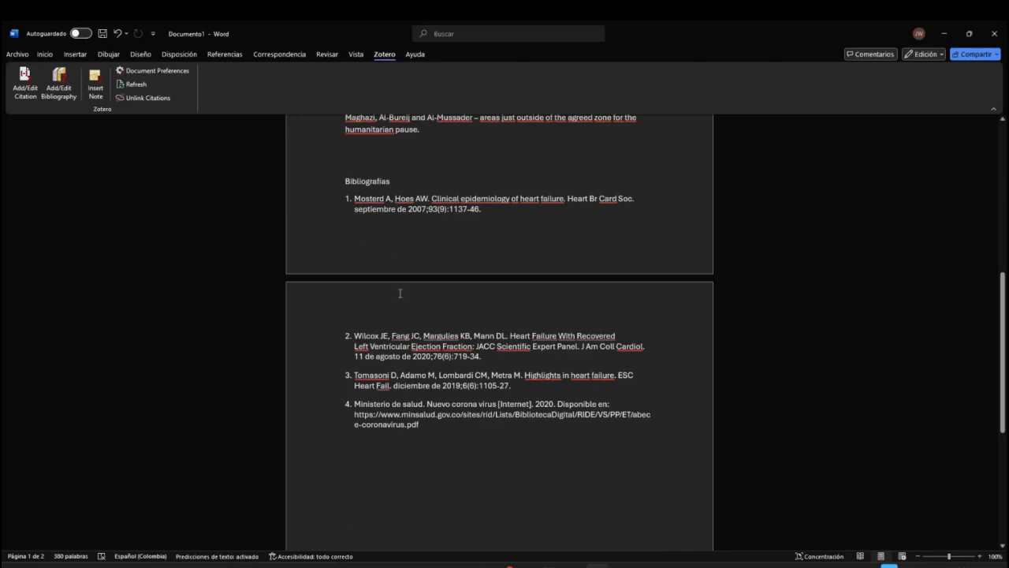
scroll(402, 296, up, 1)
scroll(410, 304, up, 3)
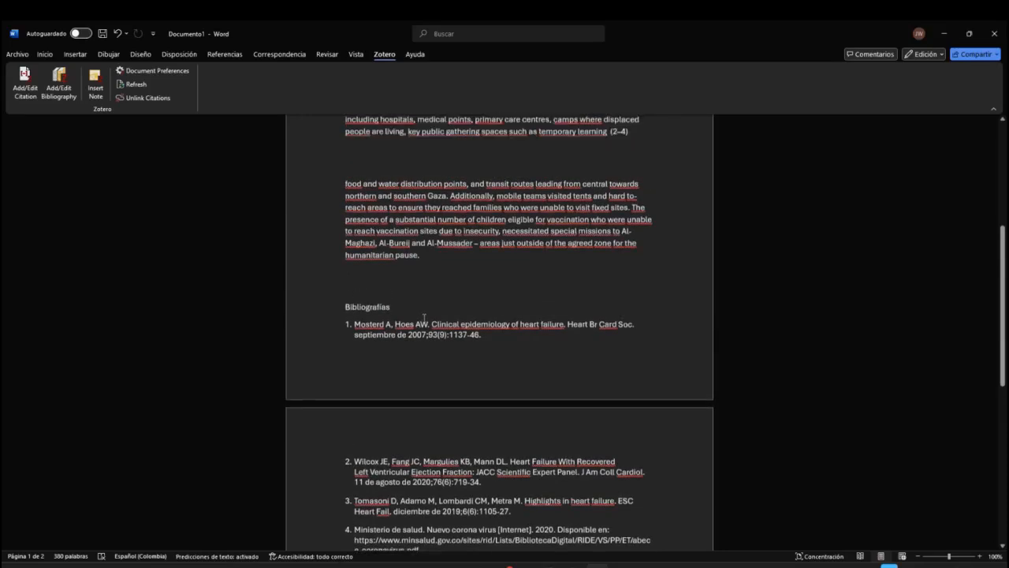
scroll(431, 326, up, 3)
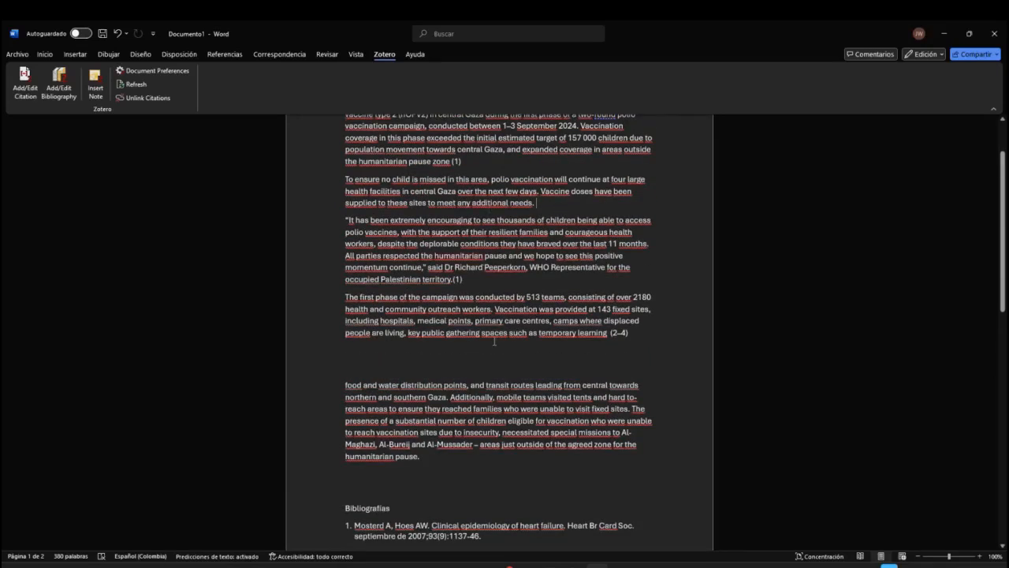
scroll(494, 341, down, 2)
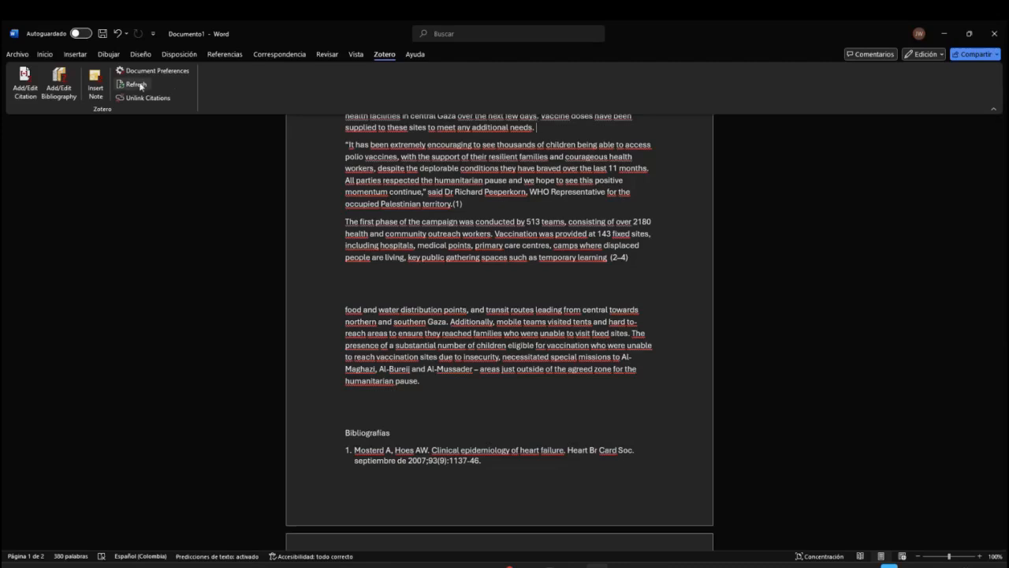
scroll(506, 372, down, 5)
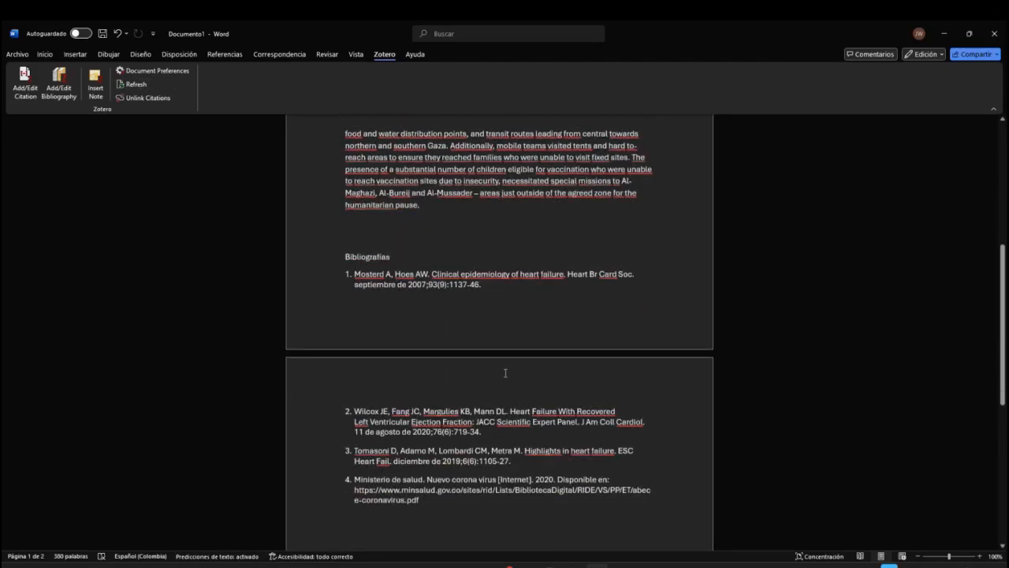
scroll(506, 372, down, 3)
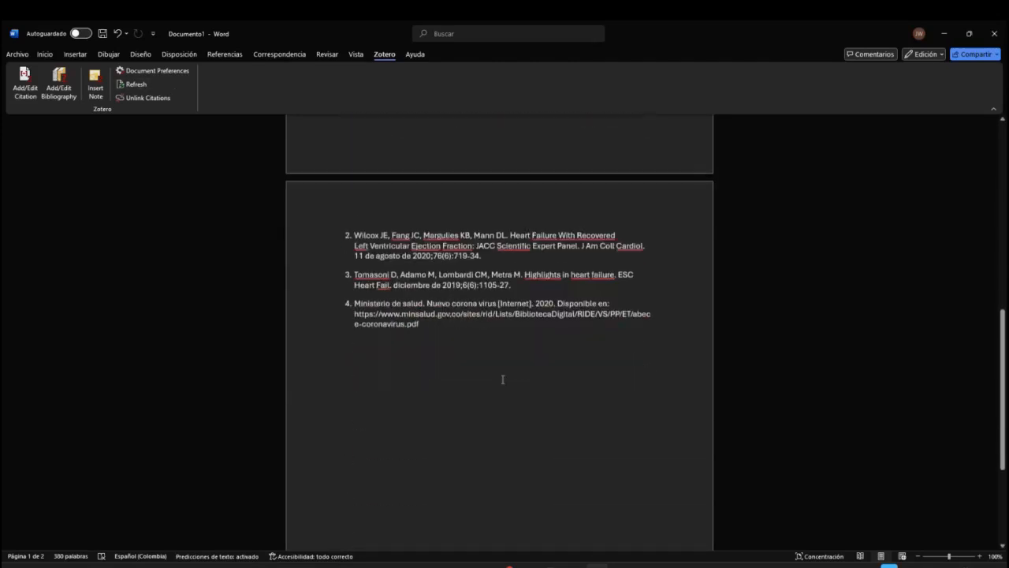
scroll(503, 379, up, 7)
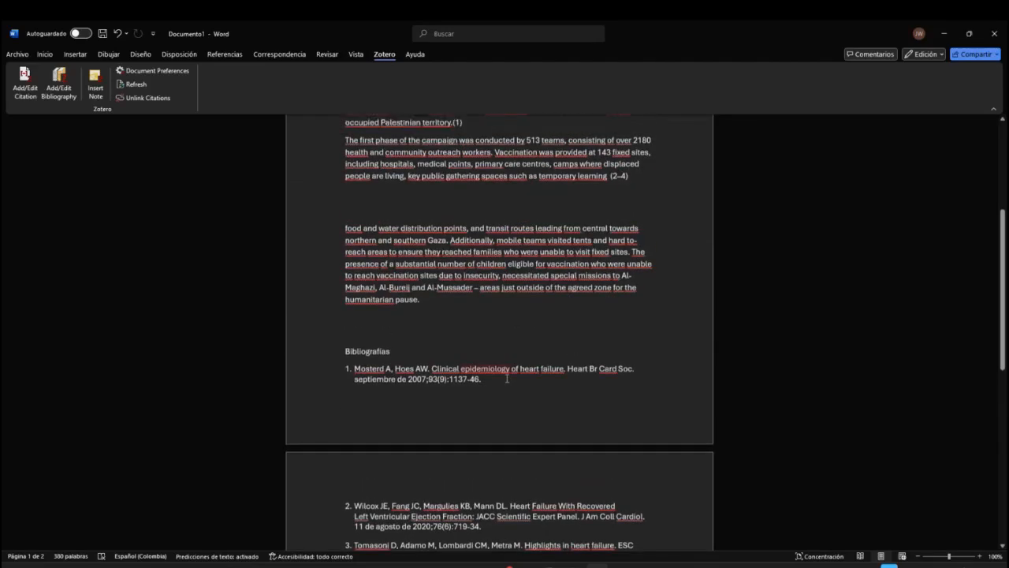
scroll(506, 377, down, 4)
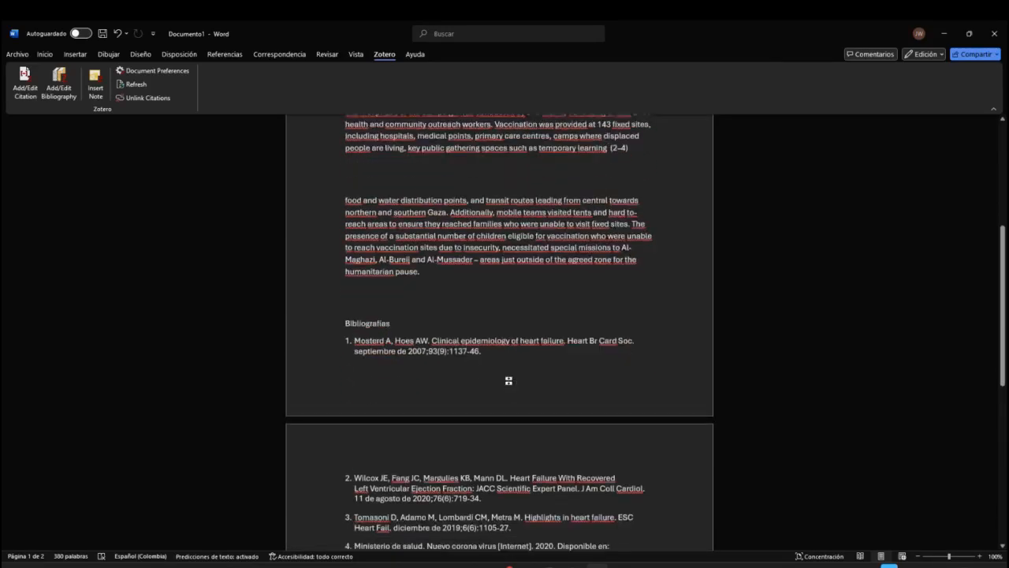
scroll(504, 379, down, 2)
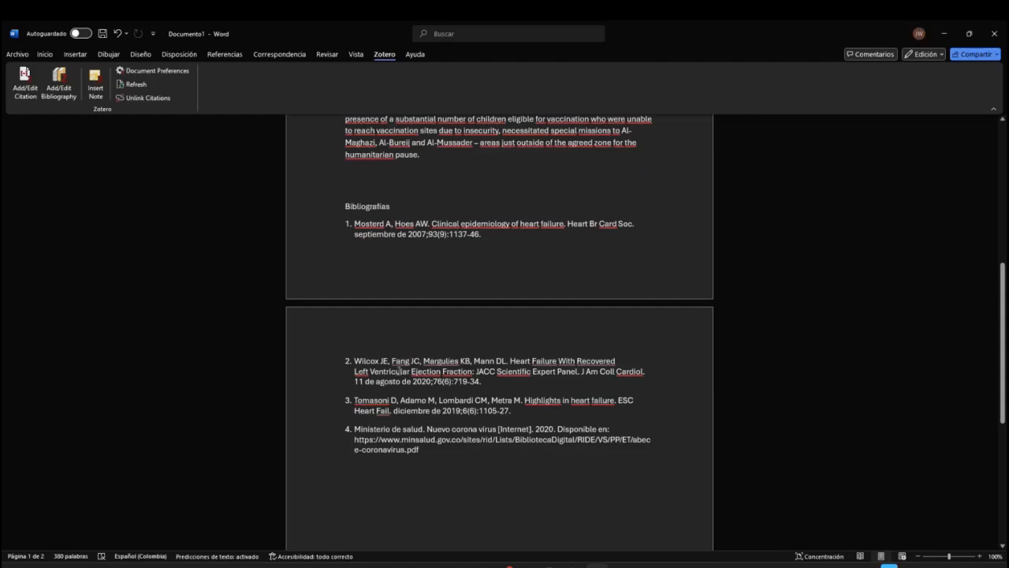
scroll(409, 370, up, 8)
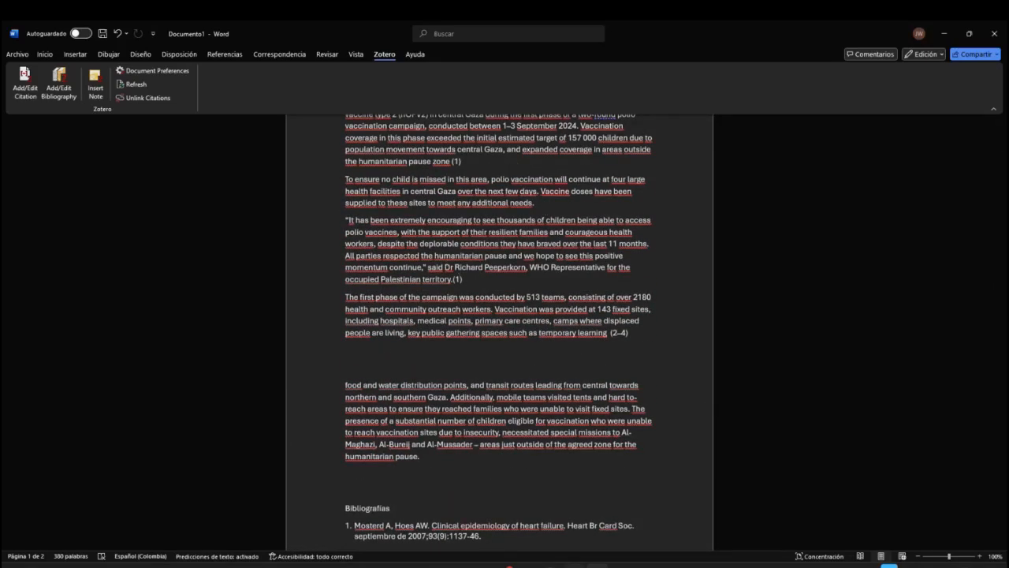
Switch to Zotero to view the references in the EJEMPLO collection, and return to the Word document
click(574, 566)
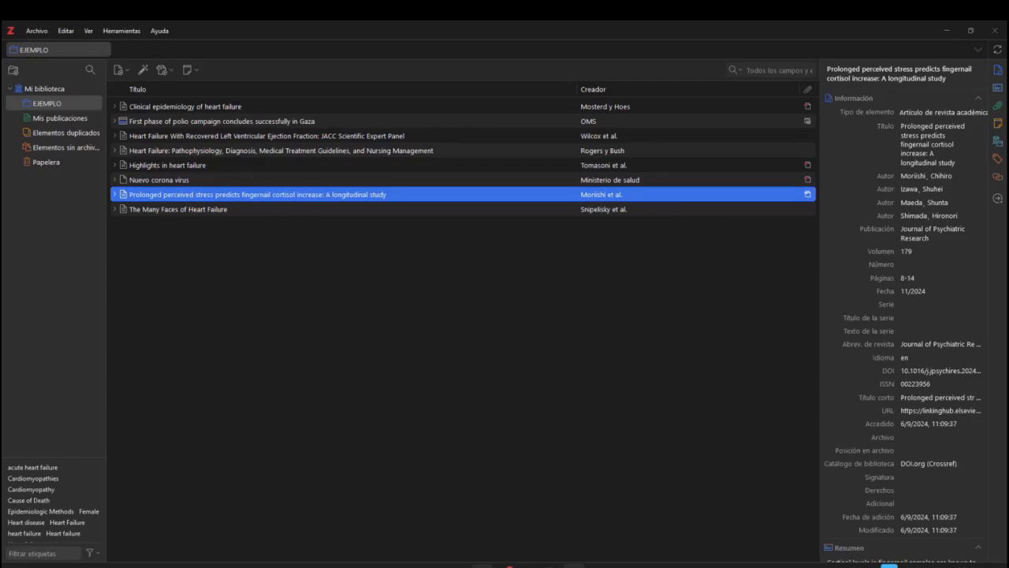
mouse_move(480, 565)
click(597, 566)
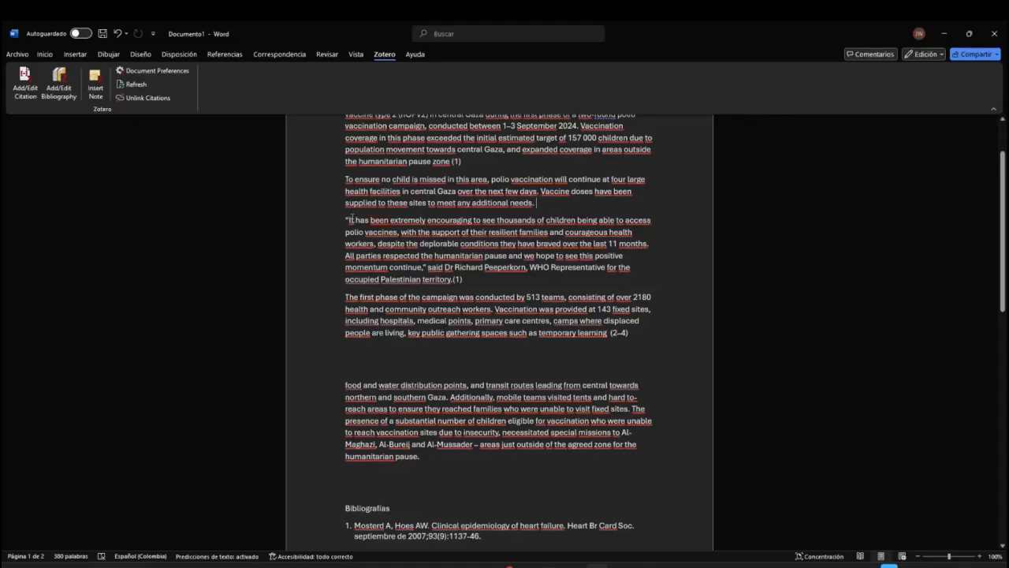
Review the whole document from the first paragraph to the "Bibliografías" section, checking the in-text citations and the reference list
scroll(460, 318, up, 2)
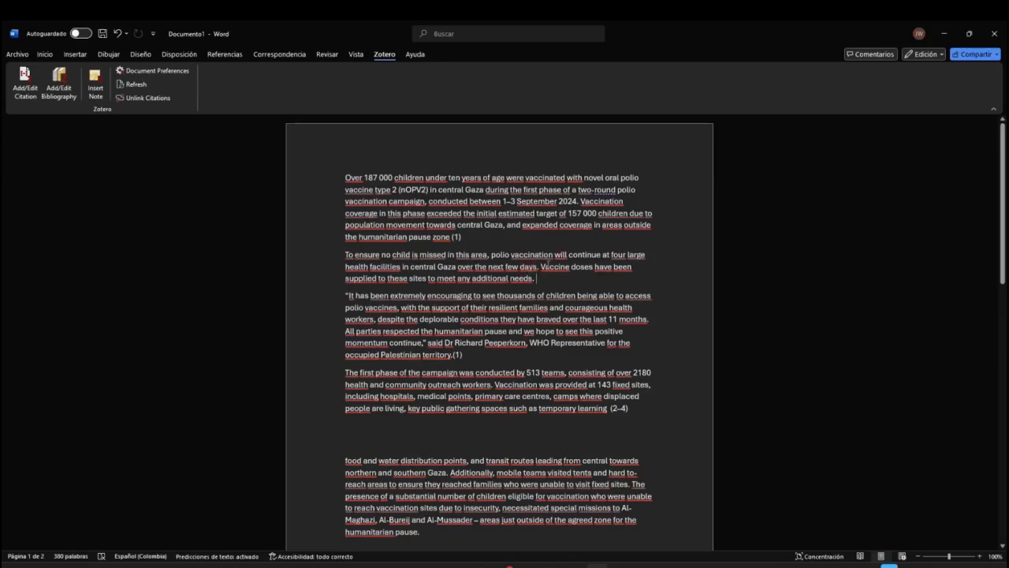
scroll(517, 360, down, 1)
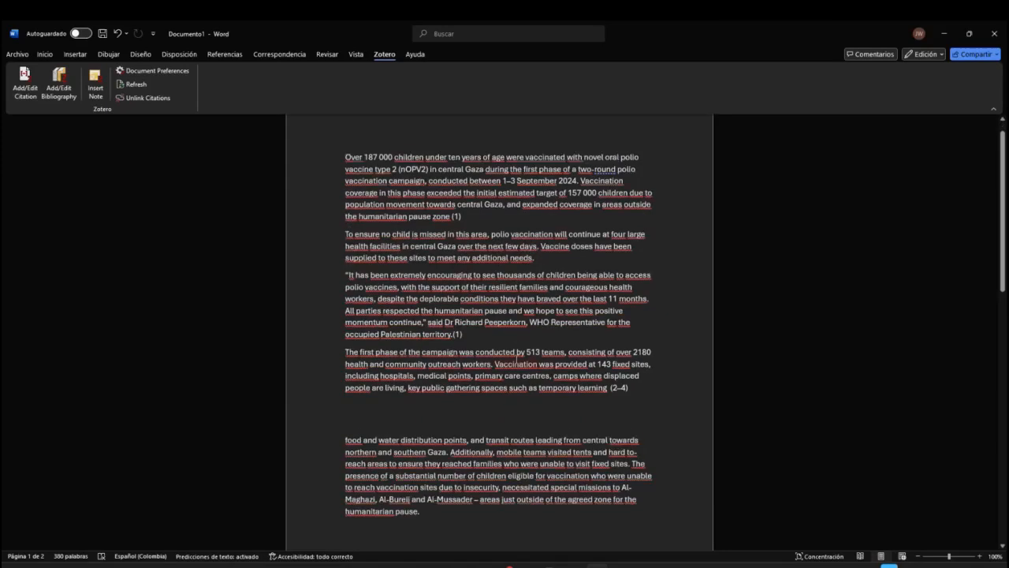
scroll(465, 401, down, 3)
scroll(464, 400, up, 3)
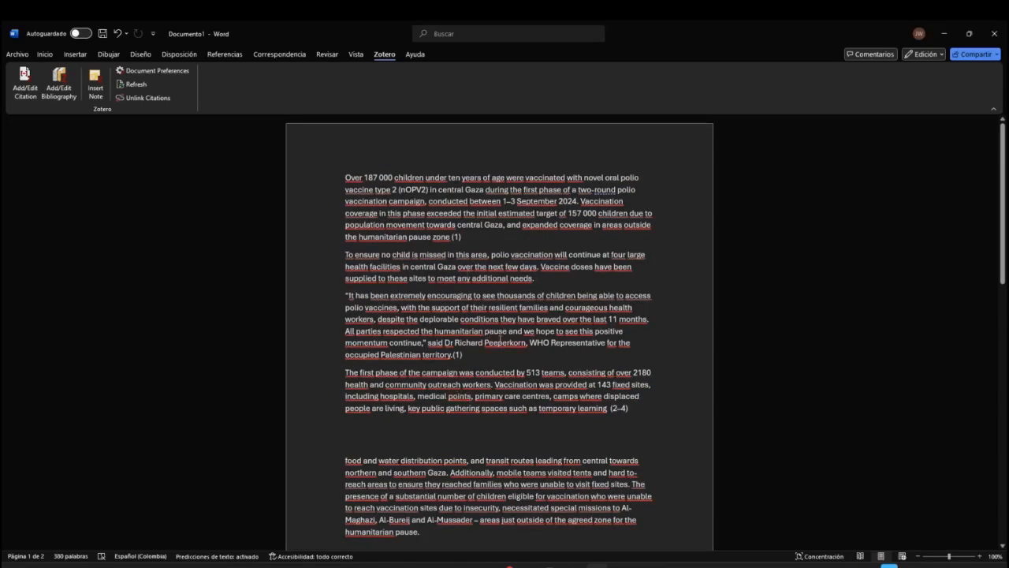
scroll(502, 340, down, 6)
scroll(502, 344, up, 3)
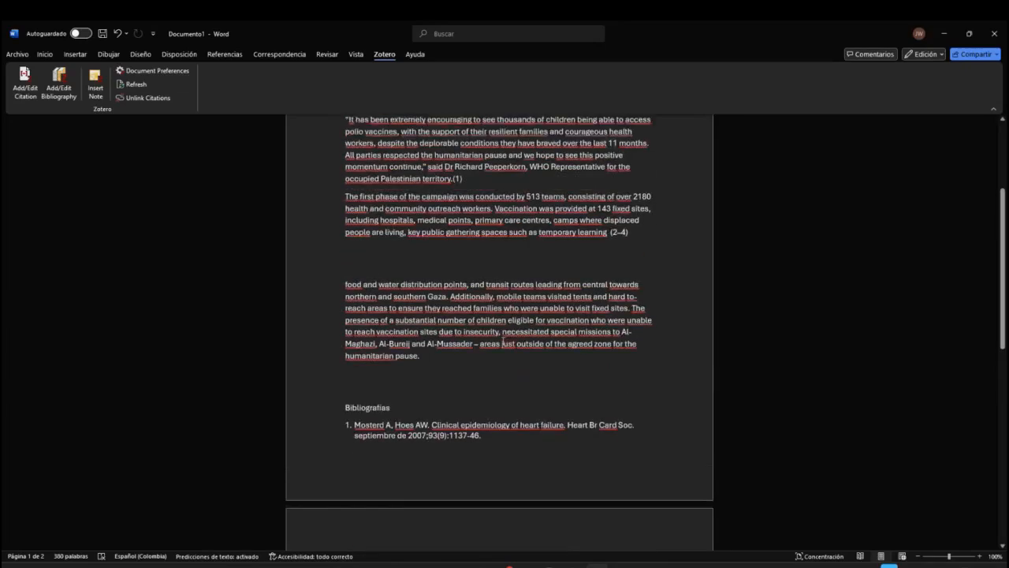
scroll(502, 344, up, 3)
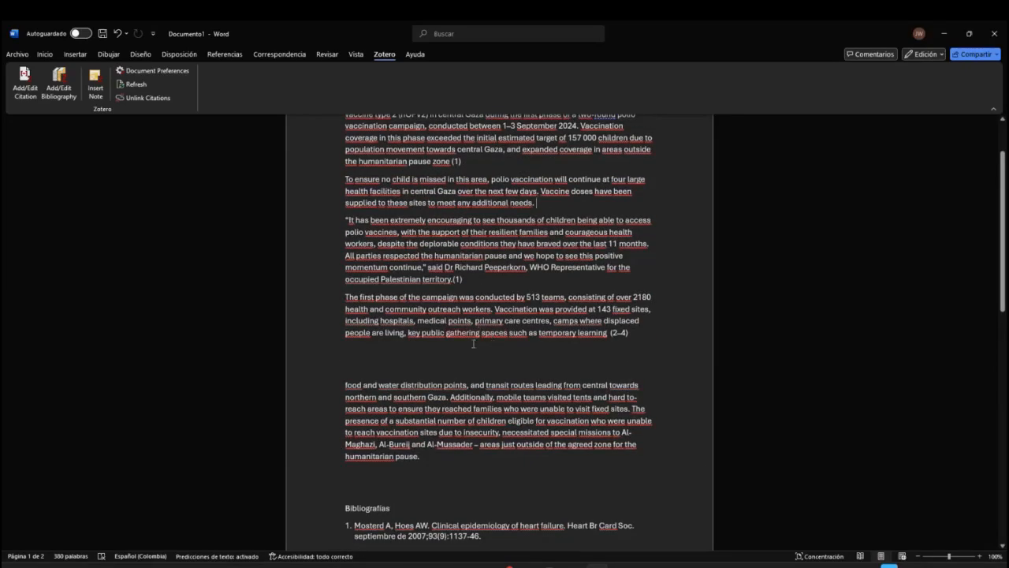
scroll(476, 342, up, 3)
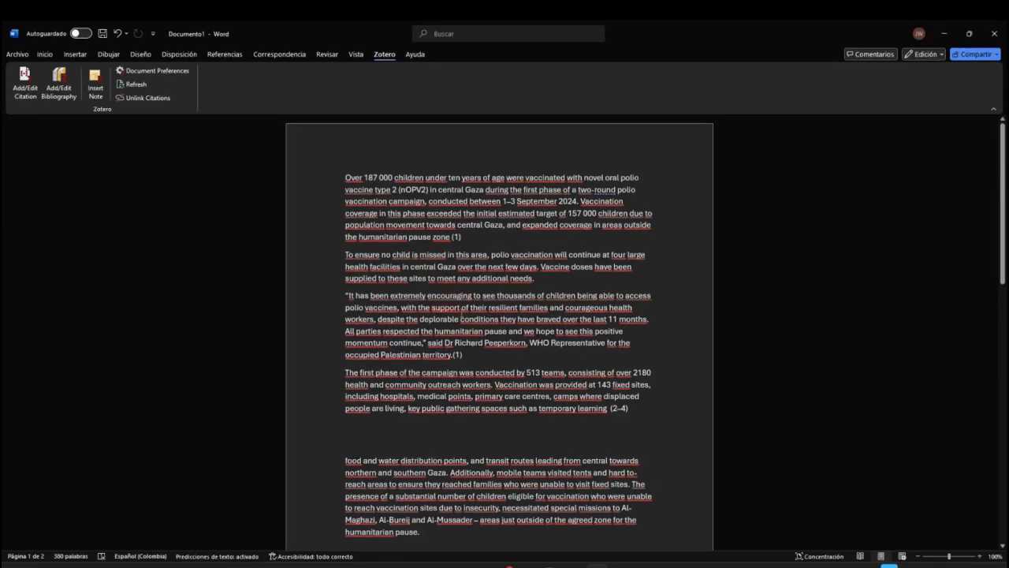
scroll(481, 331, down, 8)
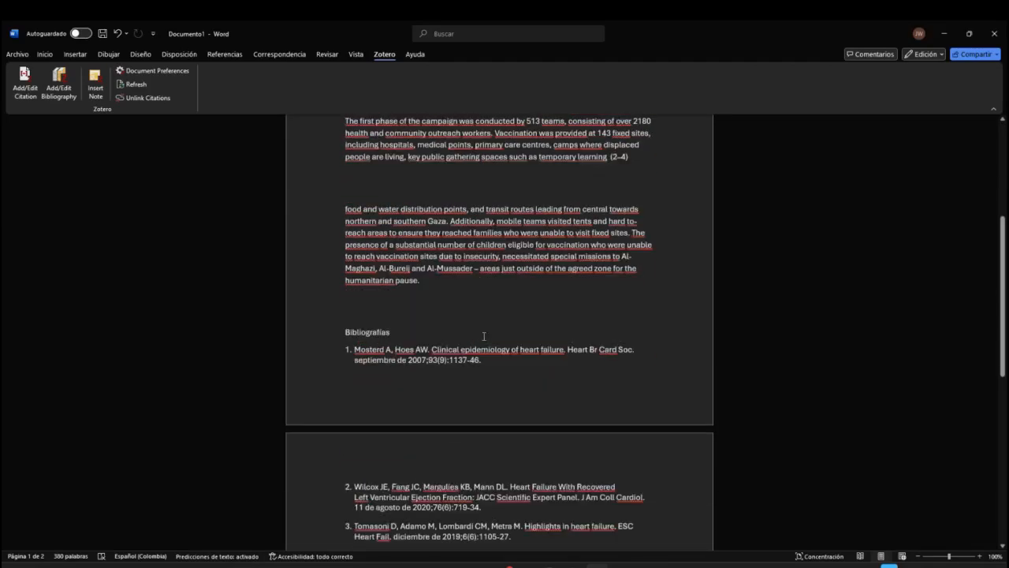
scroll(484, 337, up, 4)
scroll(484, 336, up, 4)
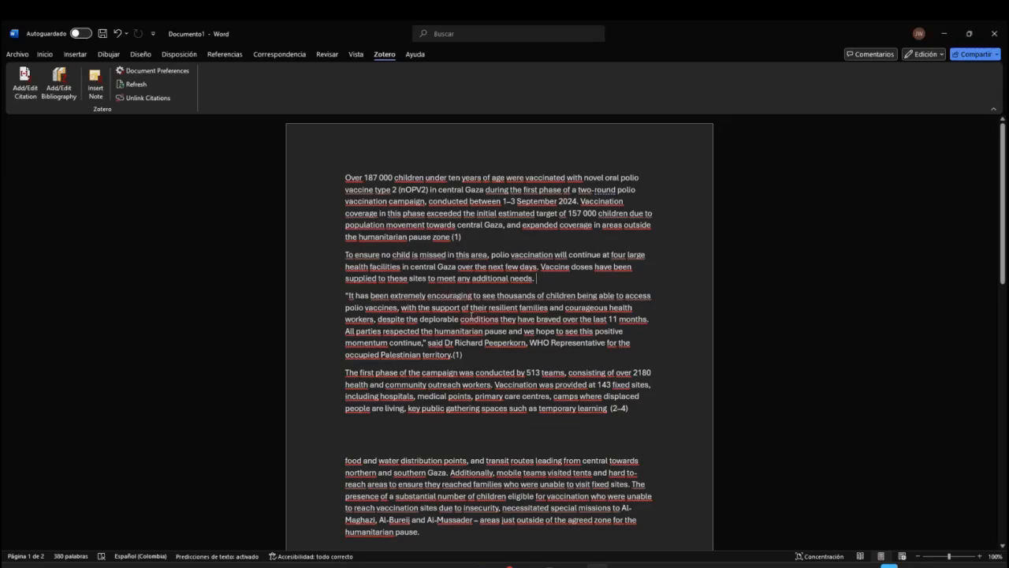
scroll(473, 317, down, 2)
scroll(474, 316, up, 2)
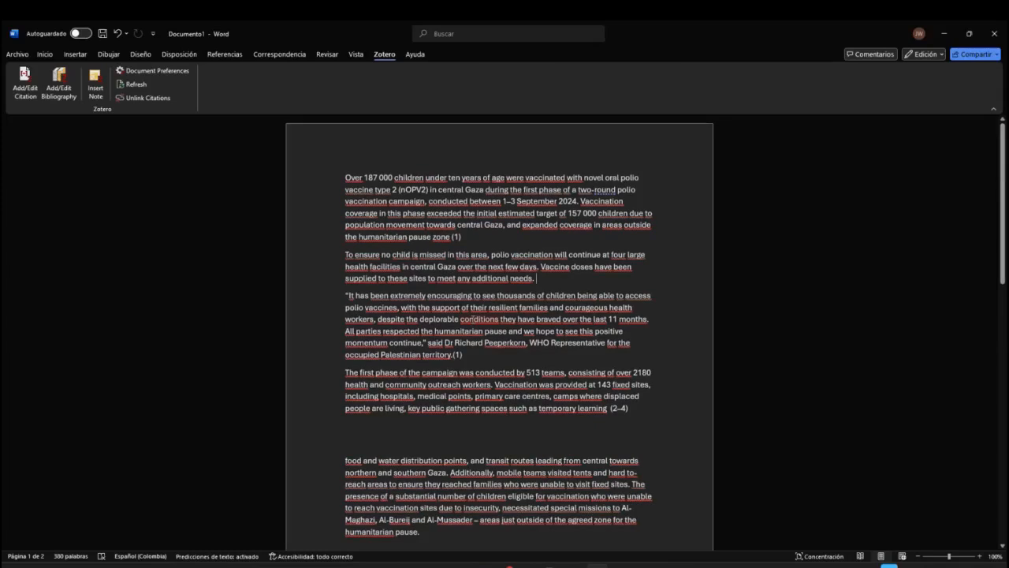